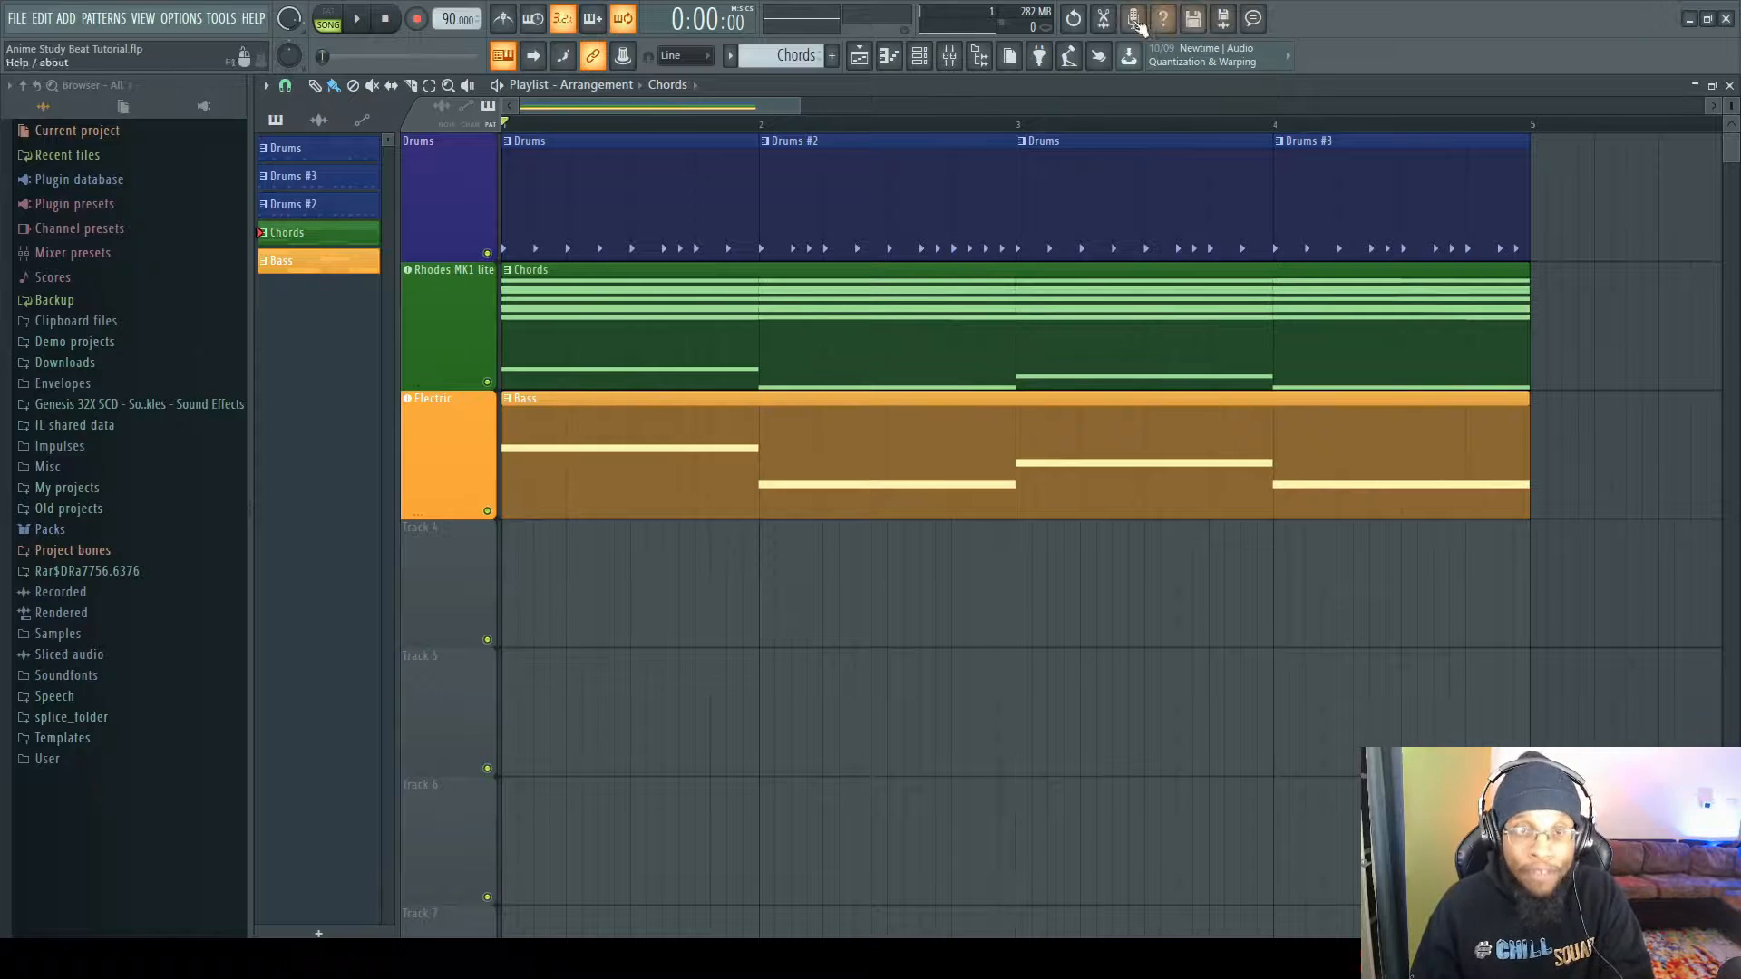
- Examine the upper chord notes and low root notes of the Chords pattern in the Rhodes MK1 lite piano roll
drag(785, 105, 816, 140)
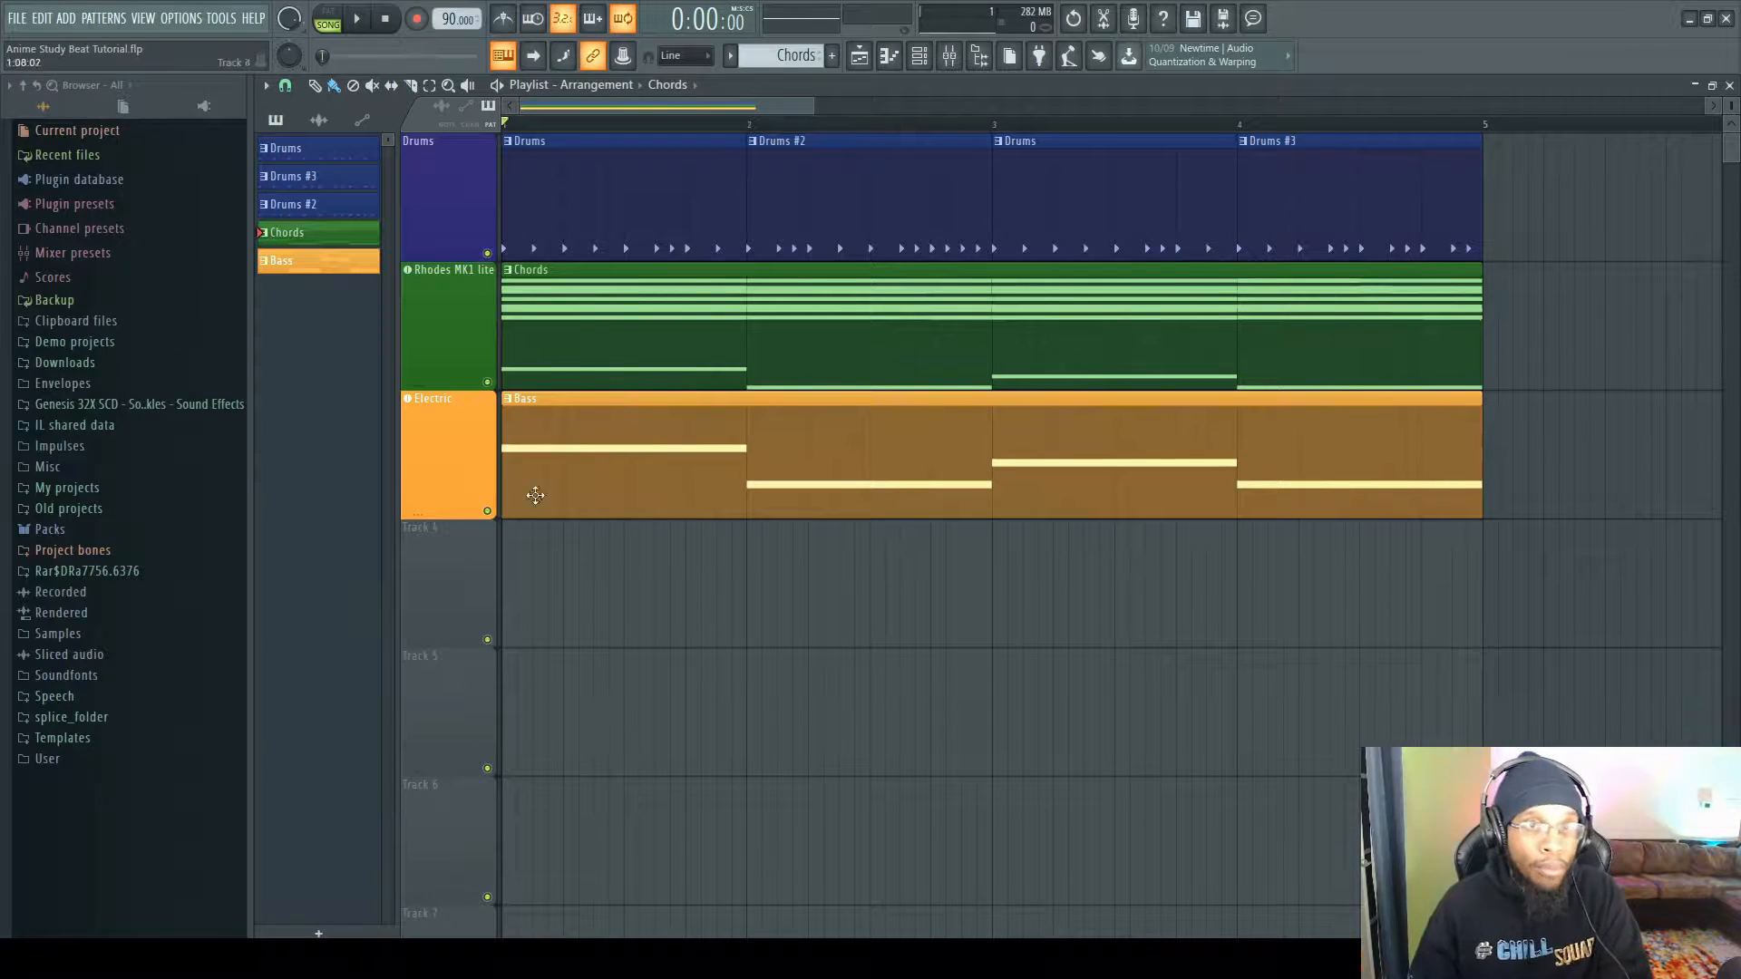
double_click(595, 333)
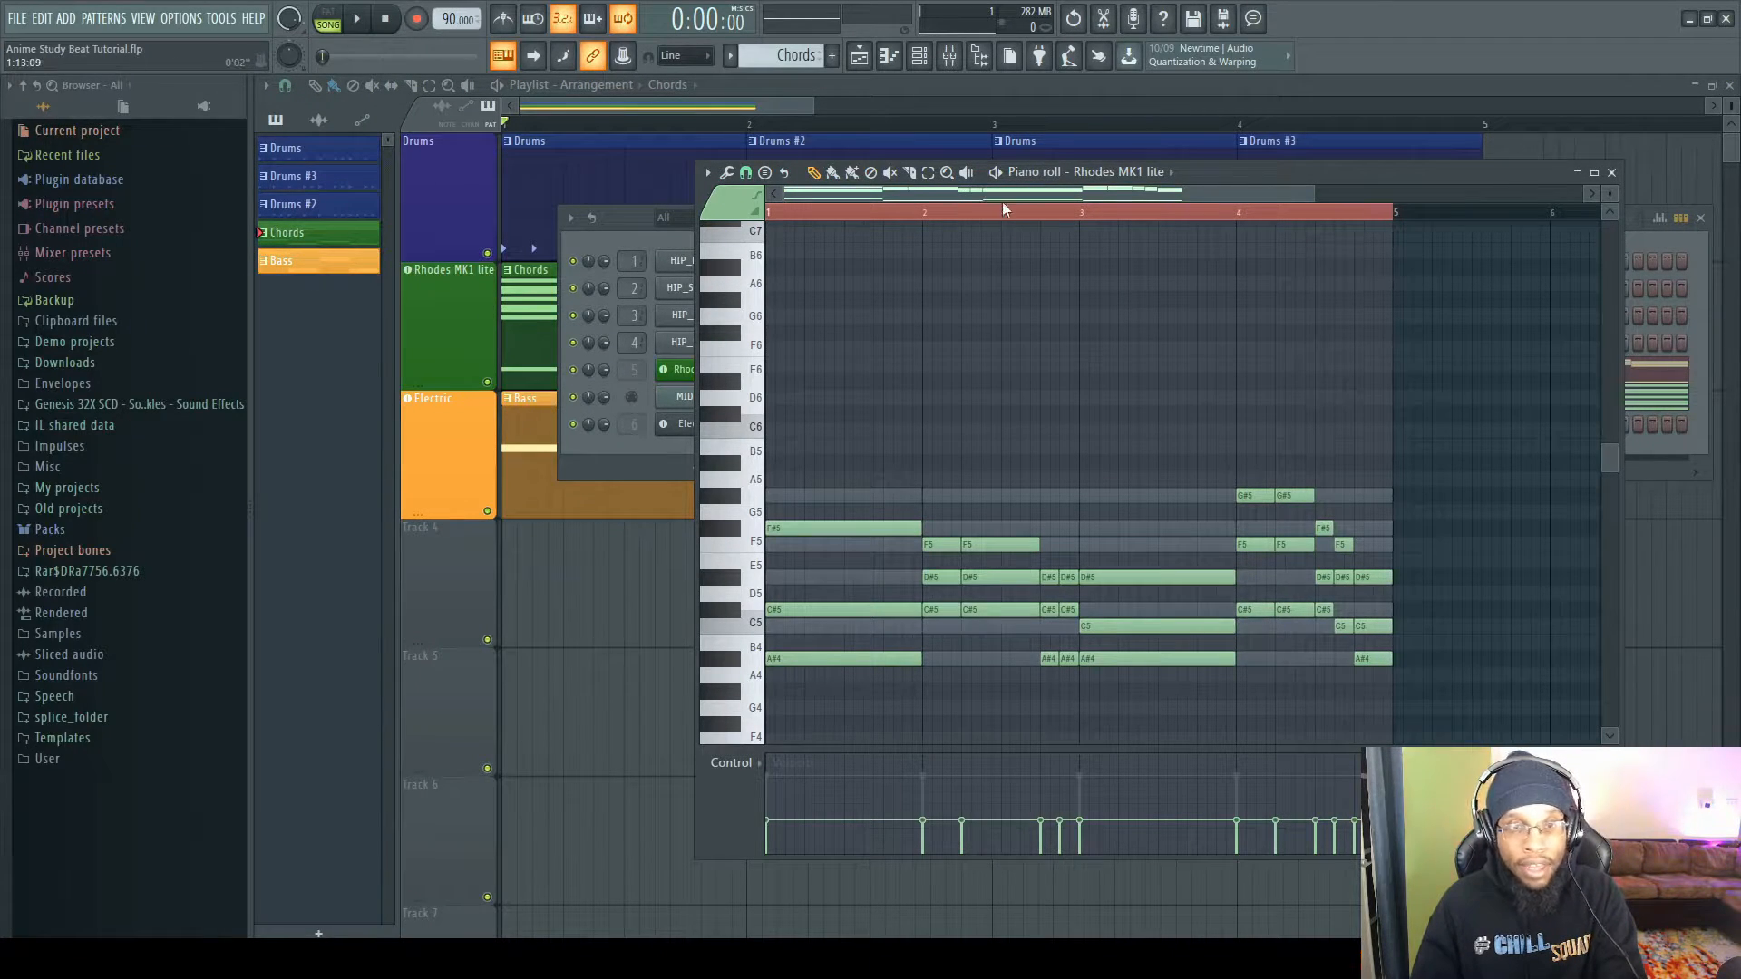
scroll(1069, 300, down, 1)
scroll(886, 369, down, 6)
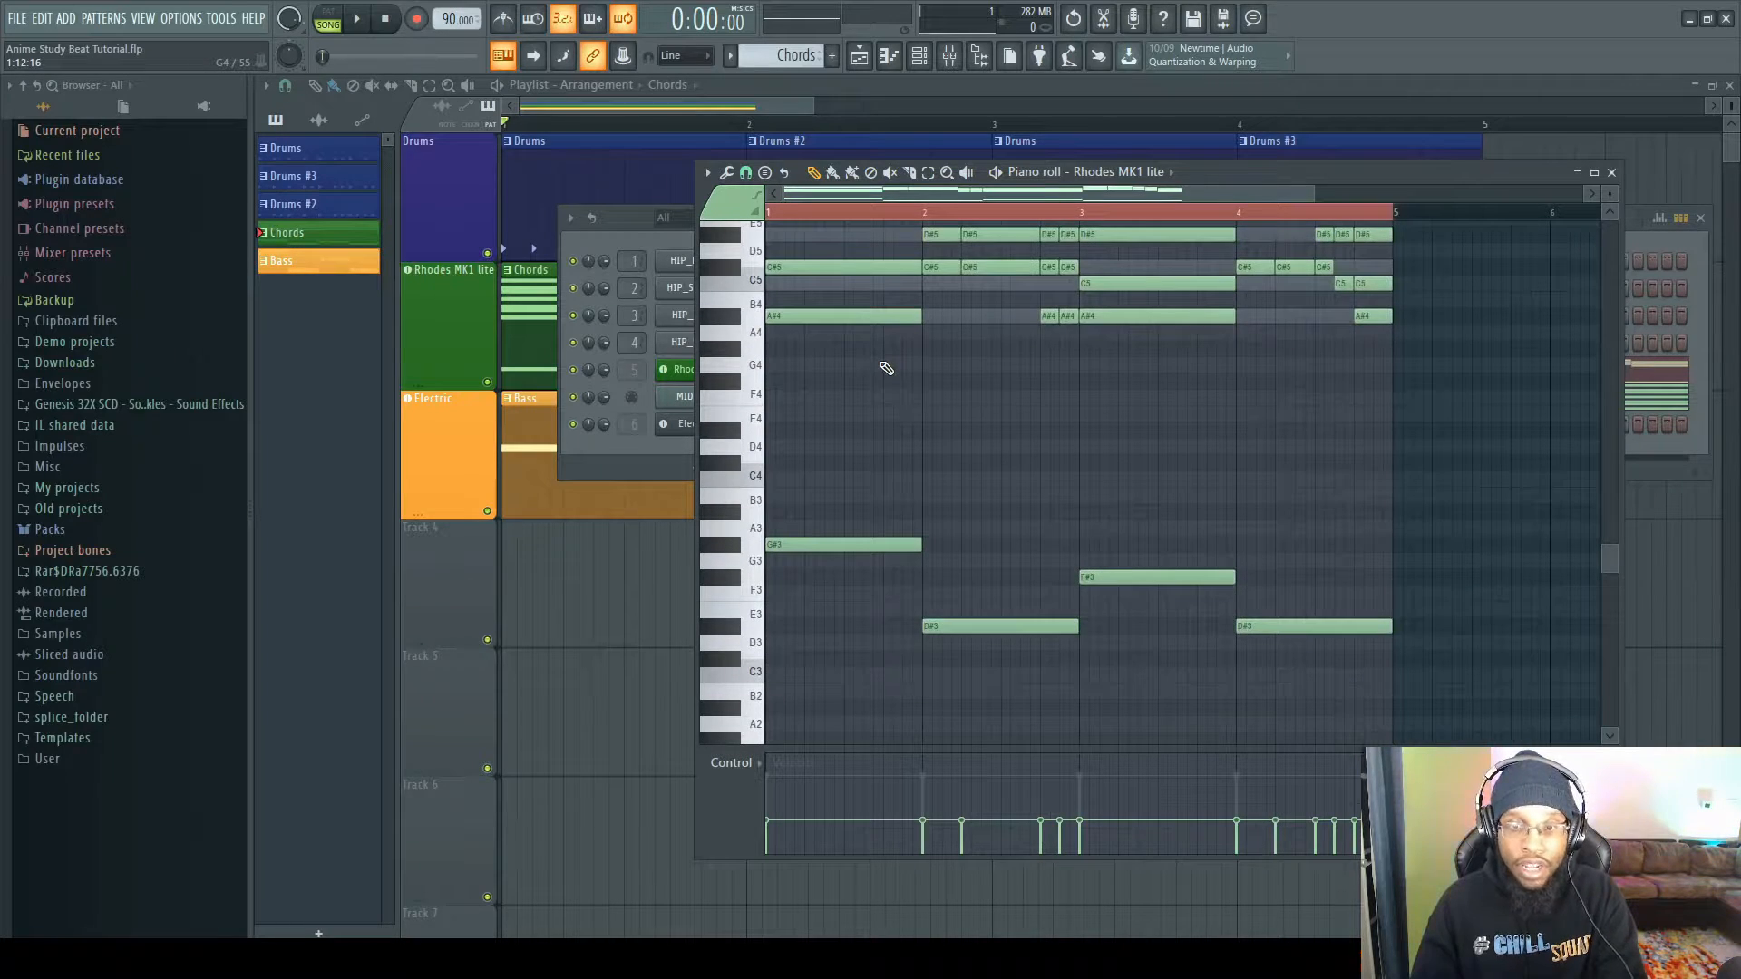
scroll(886, 370, up, 2)
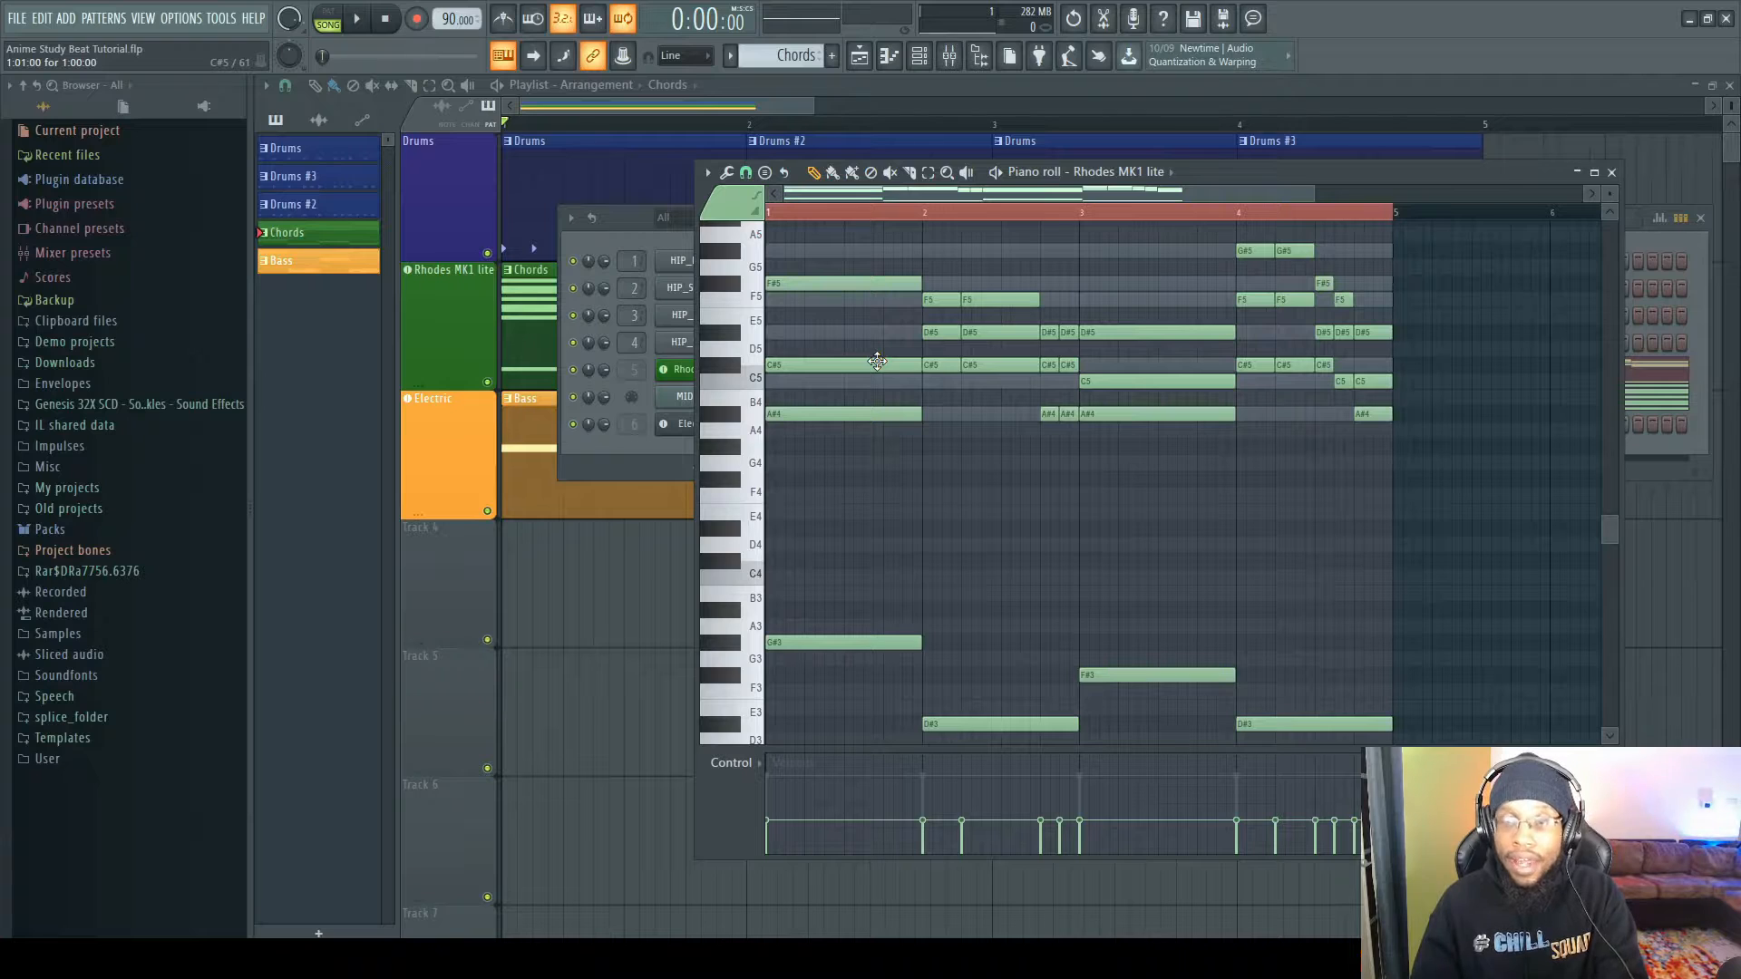
click(1611, 172)
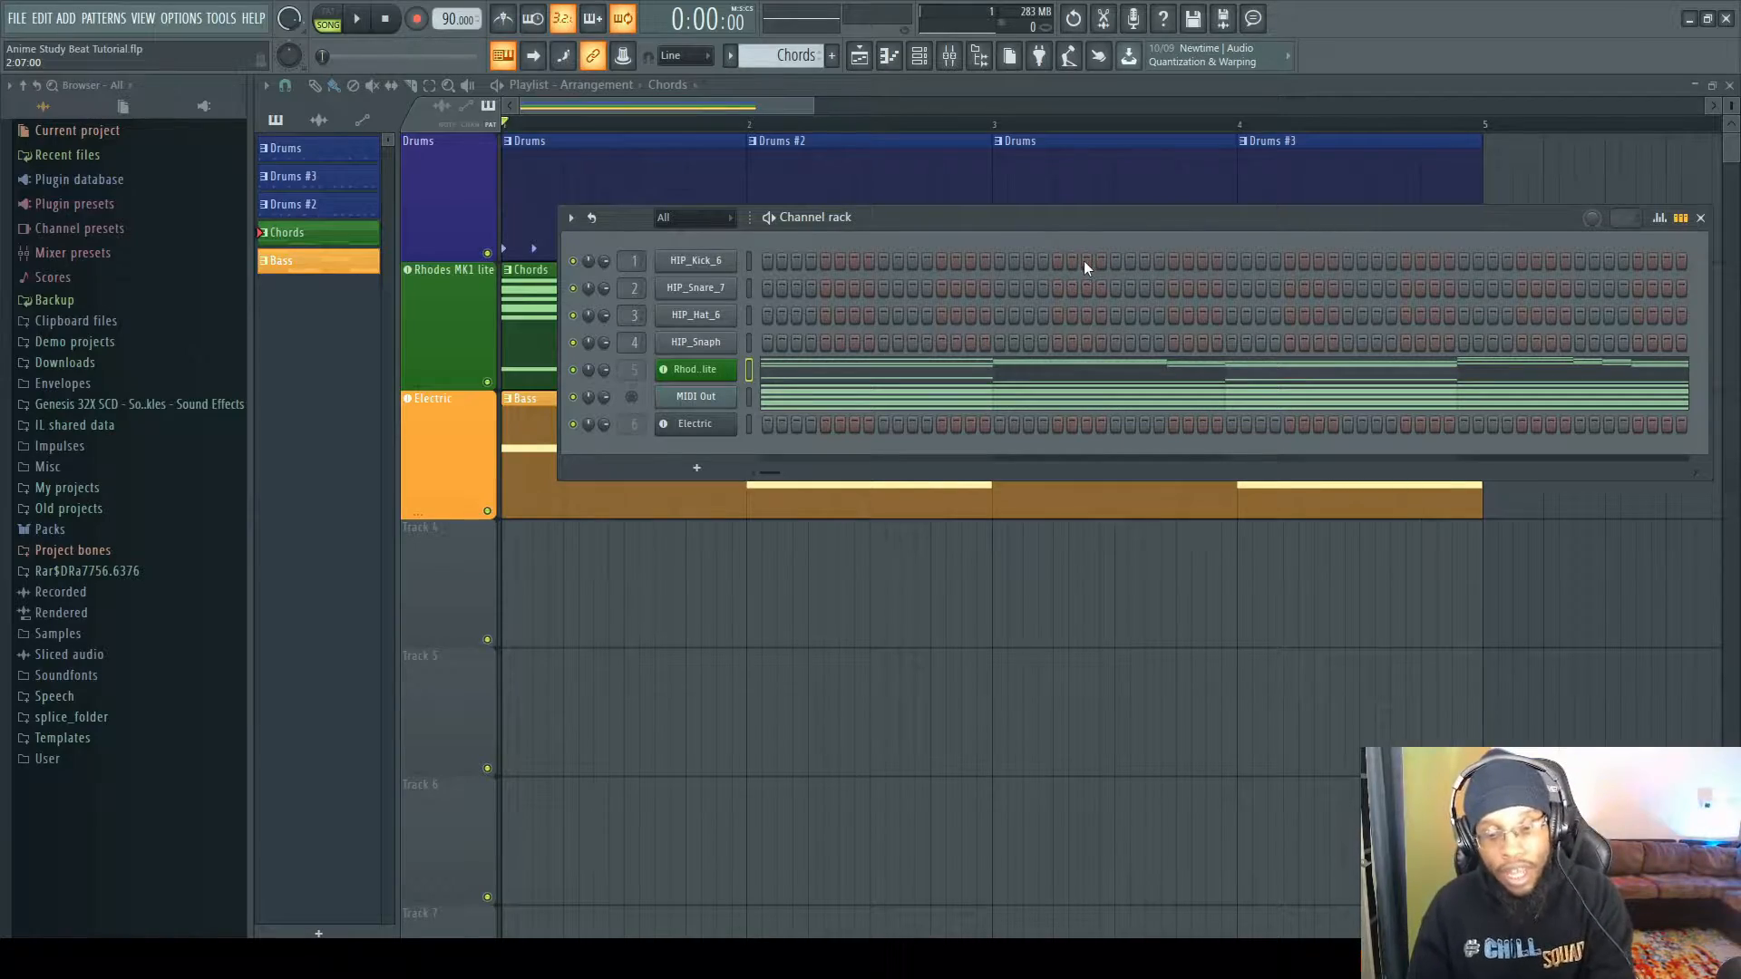
- Add a FLEX synth as an instrument track on the empty Track 4 of the playlist
key(F8)
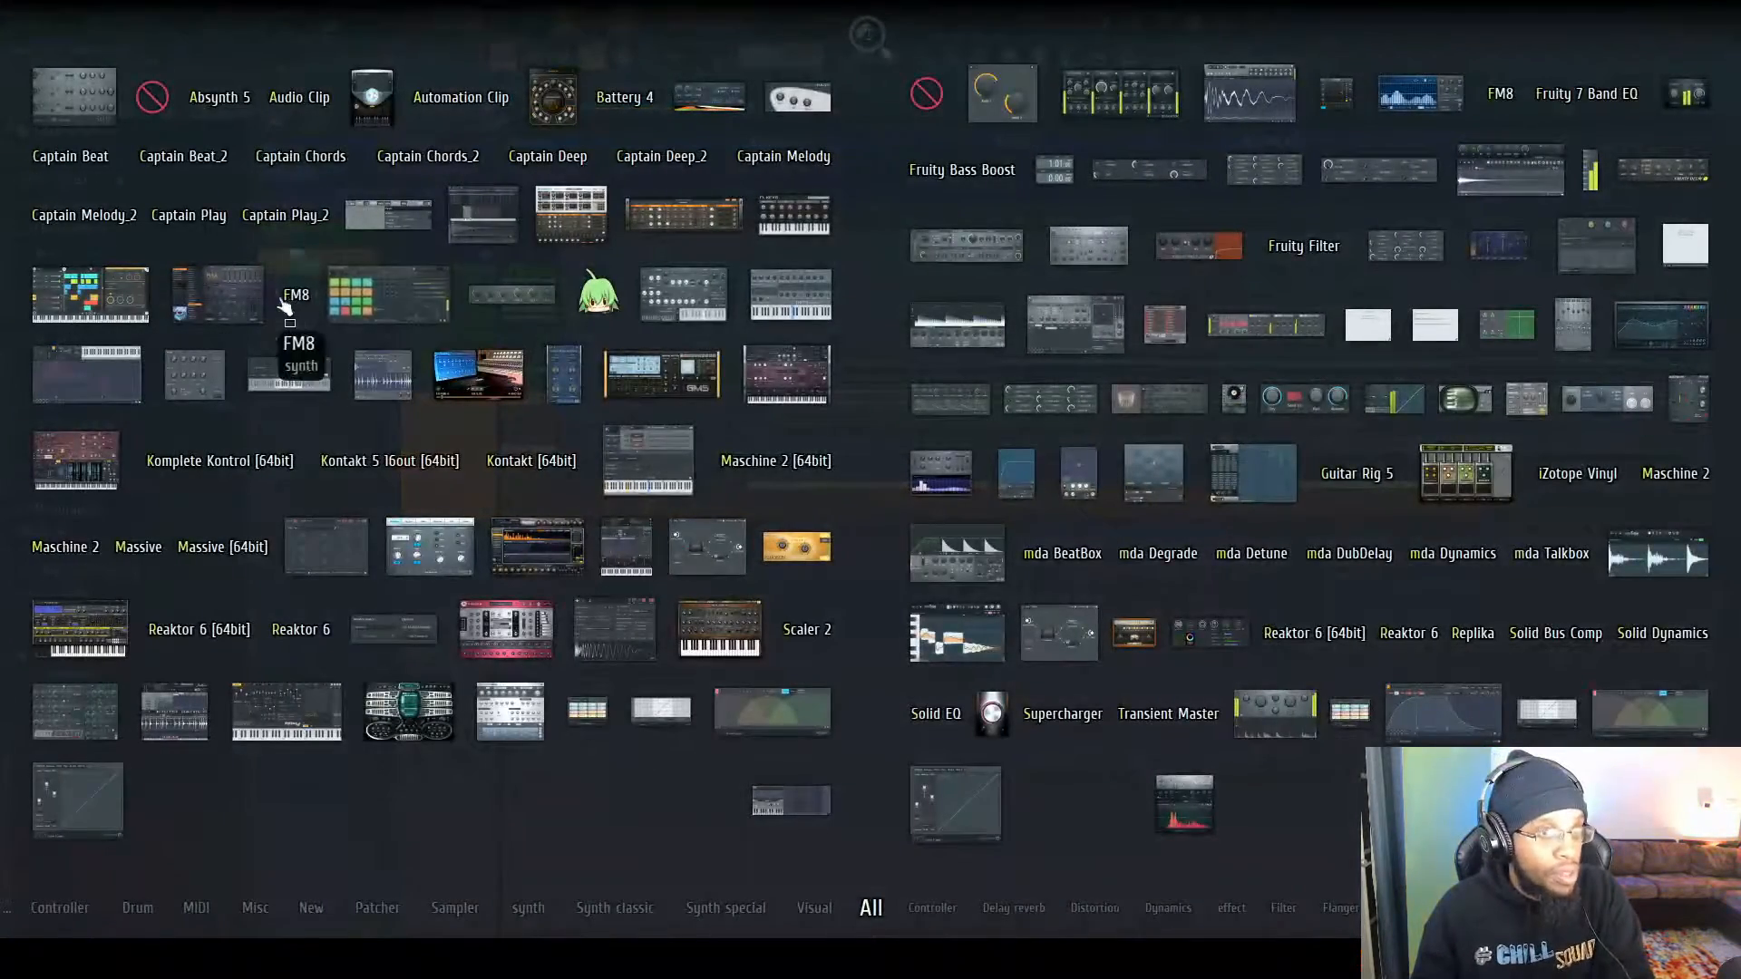
drag(283, 307, 426, 584)
- Rename the FLEX track Melody and give it the sea green colour #28763D
right_click(439, 526)
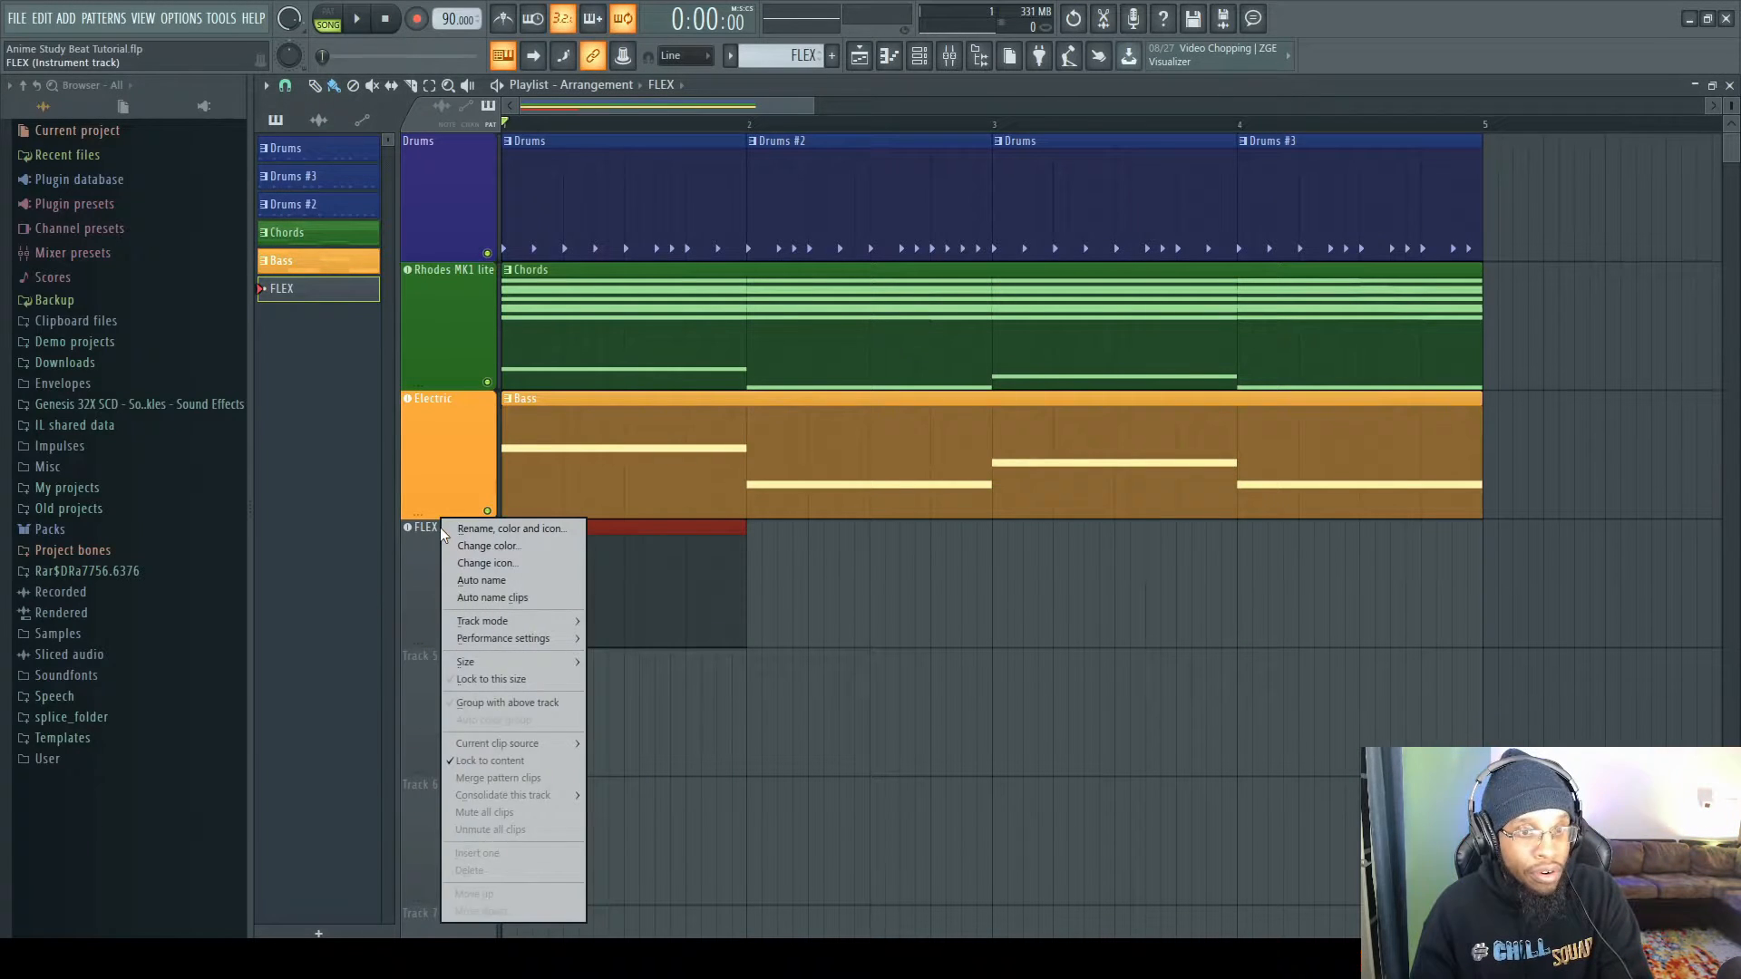
click(510, 531)
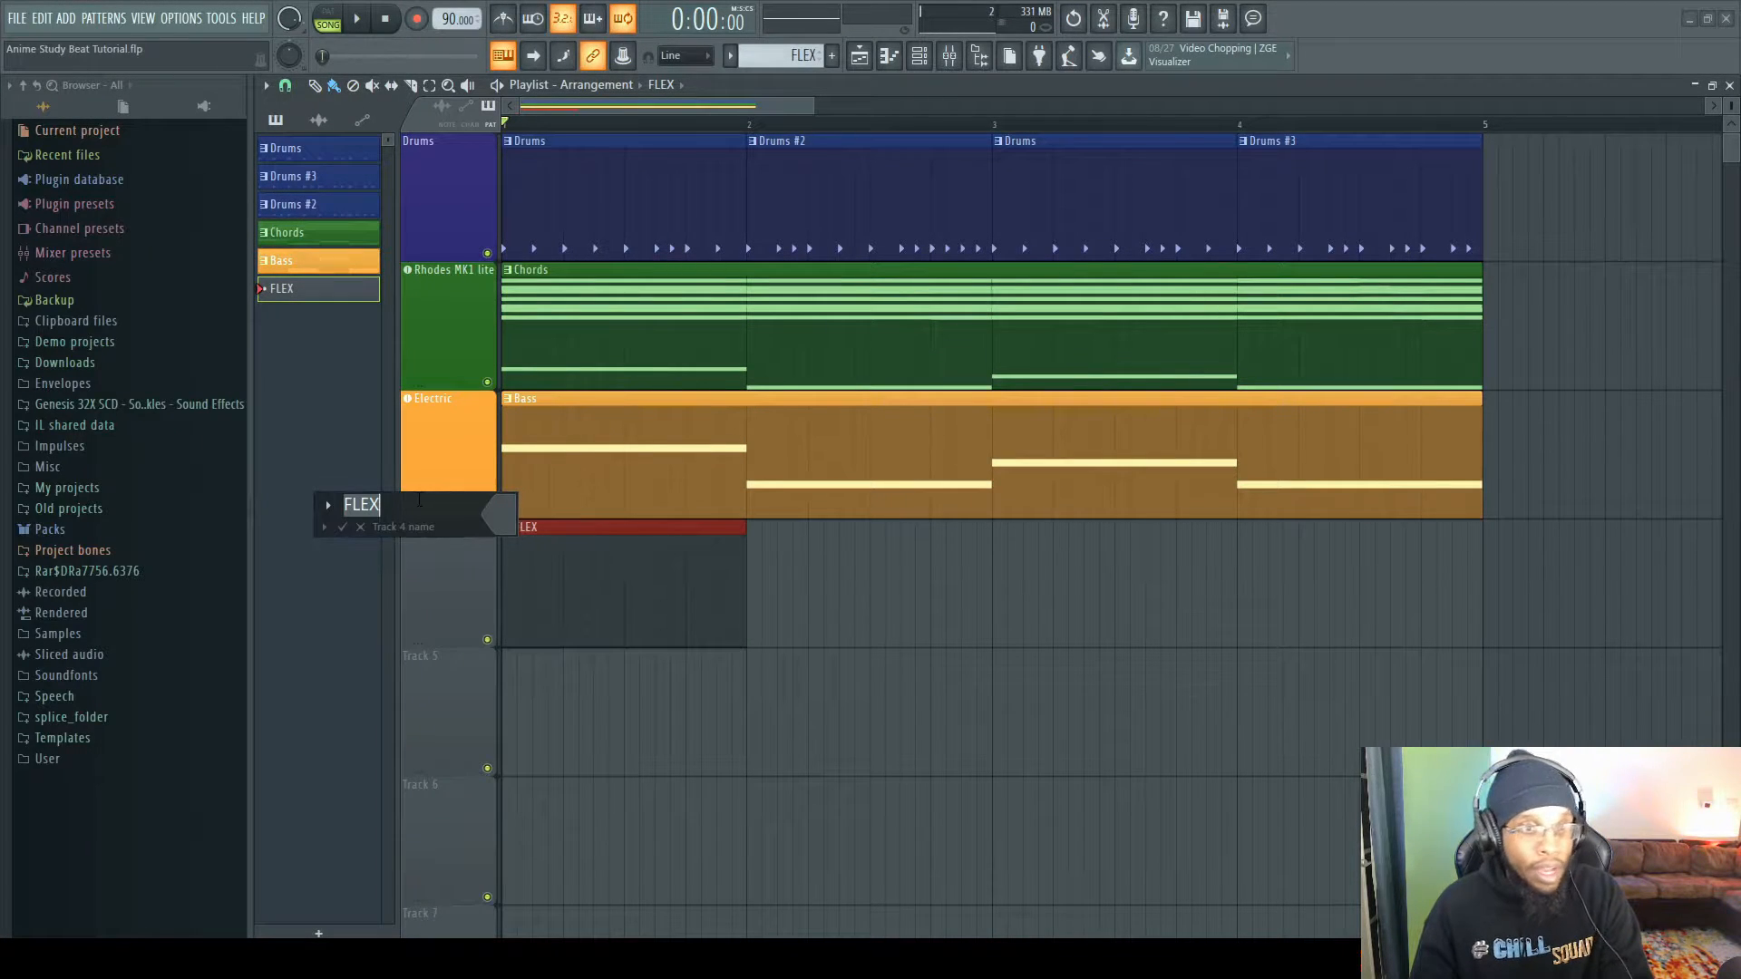
text(Melody)
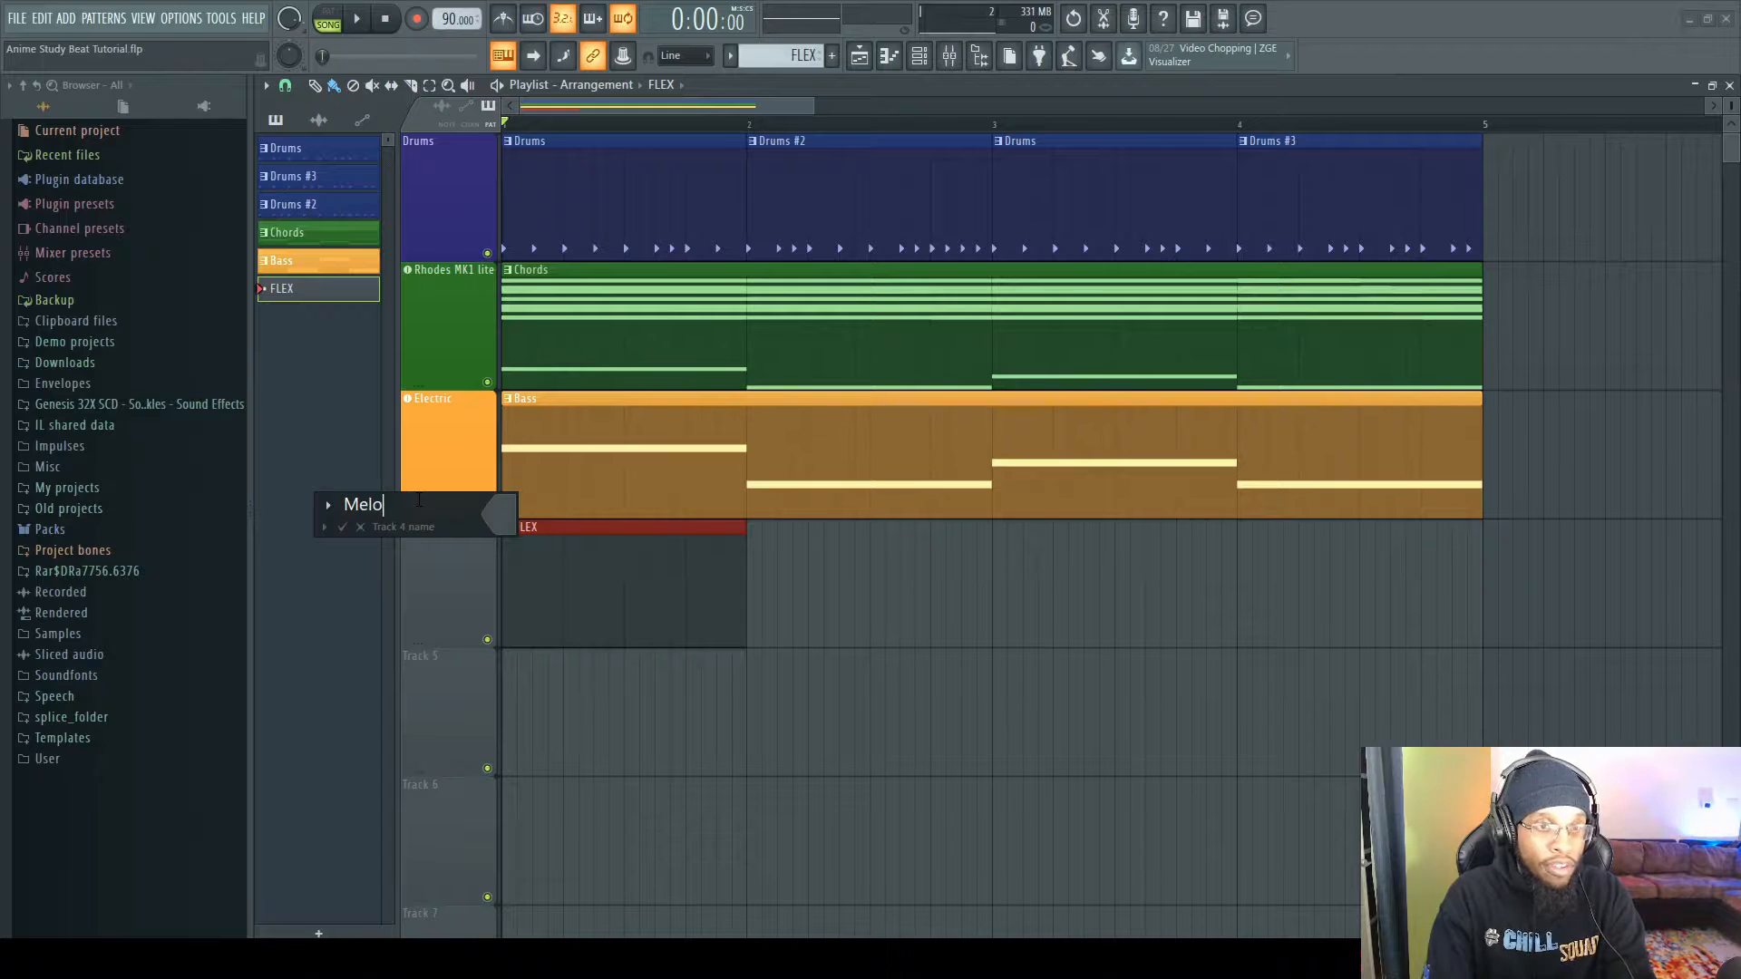
click(497, 515)
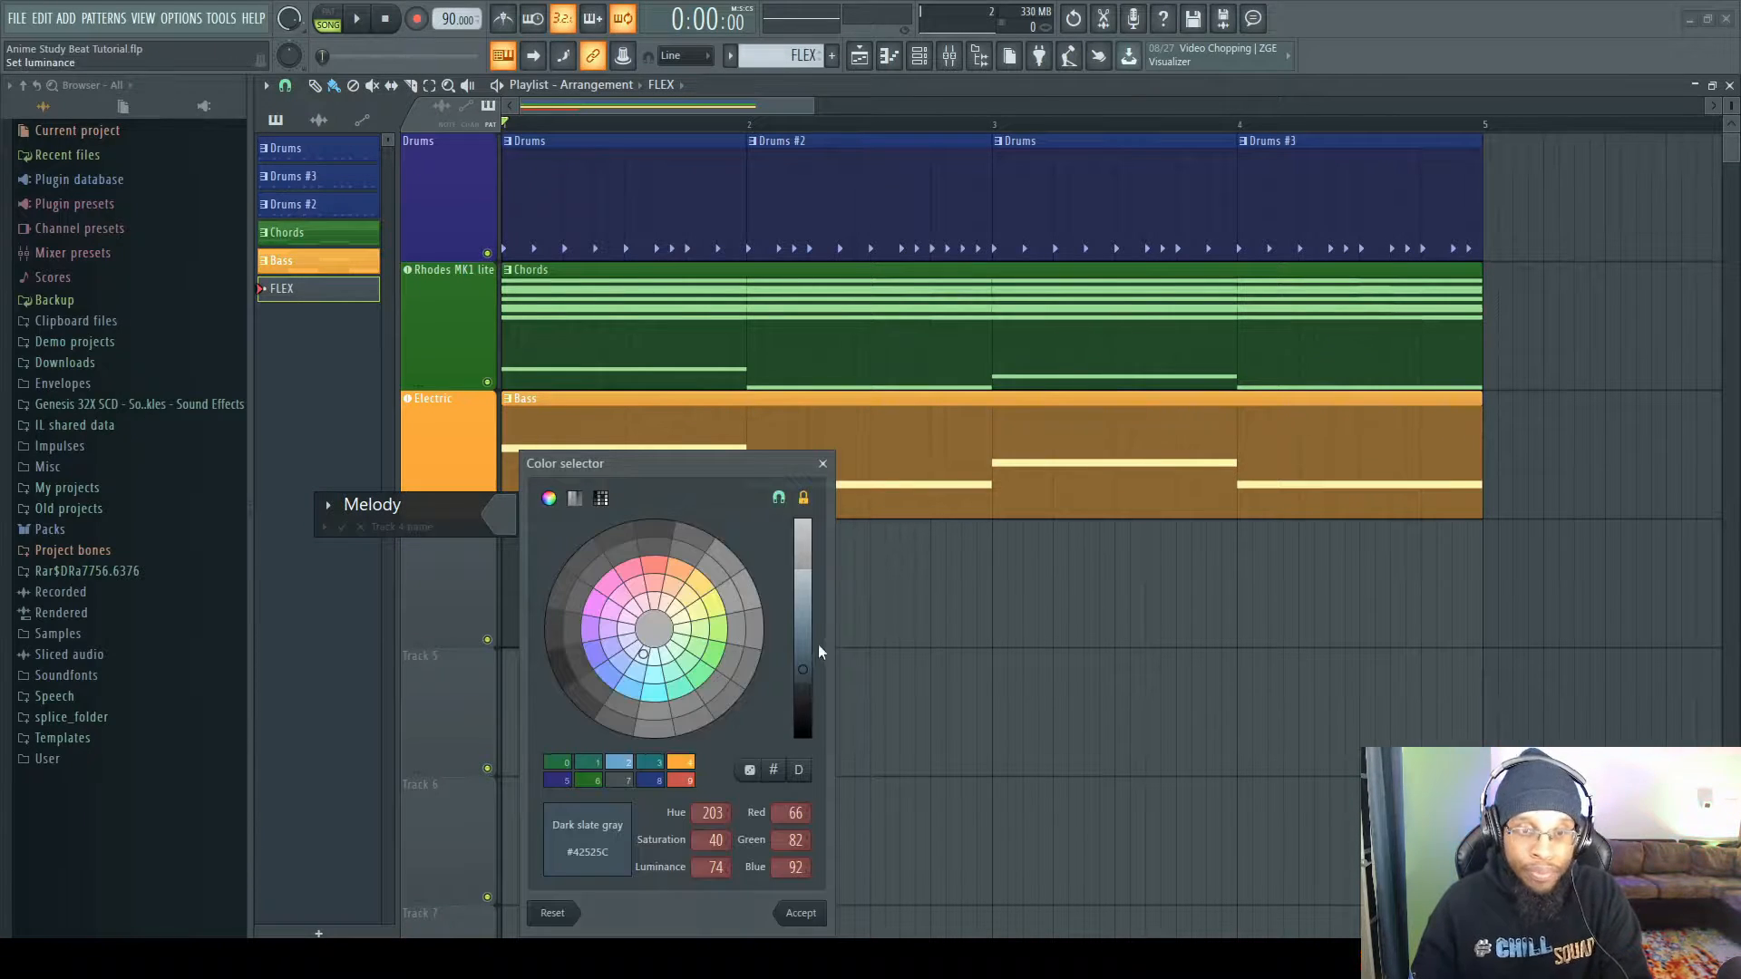
click(700, 677)
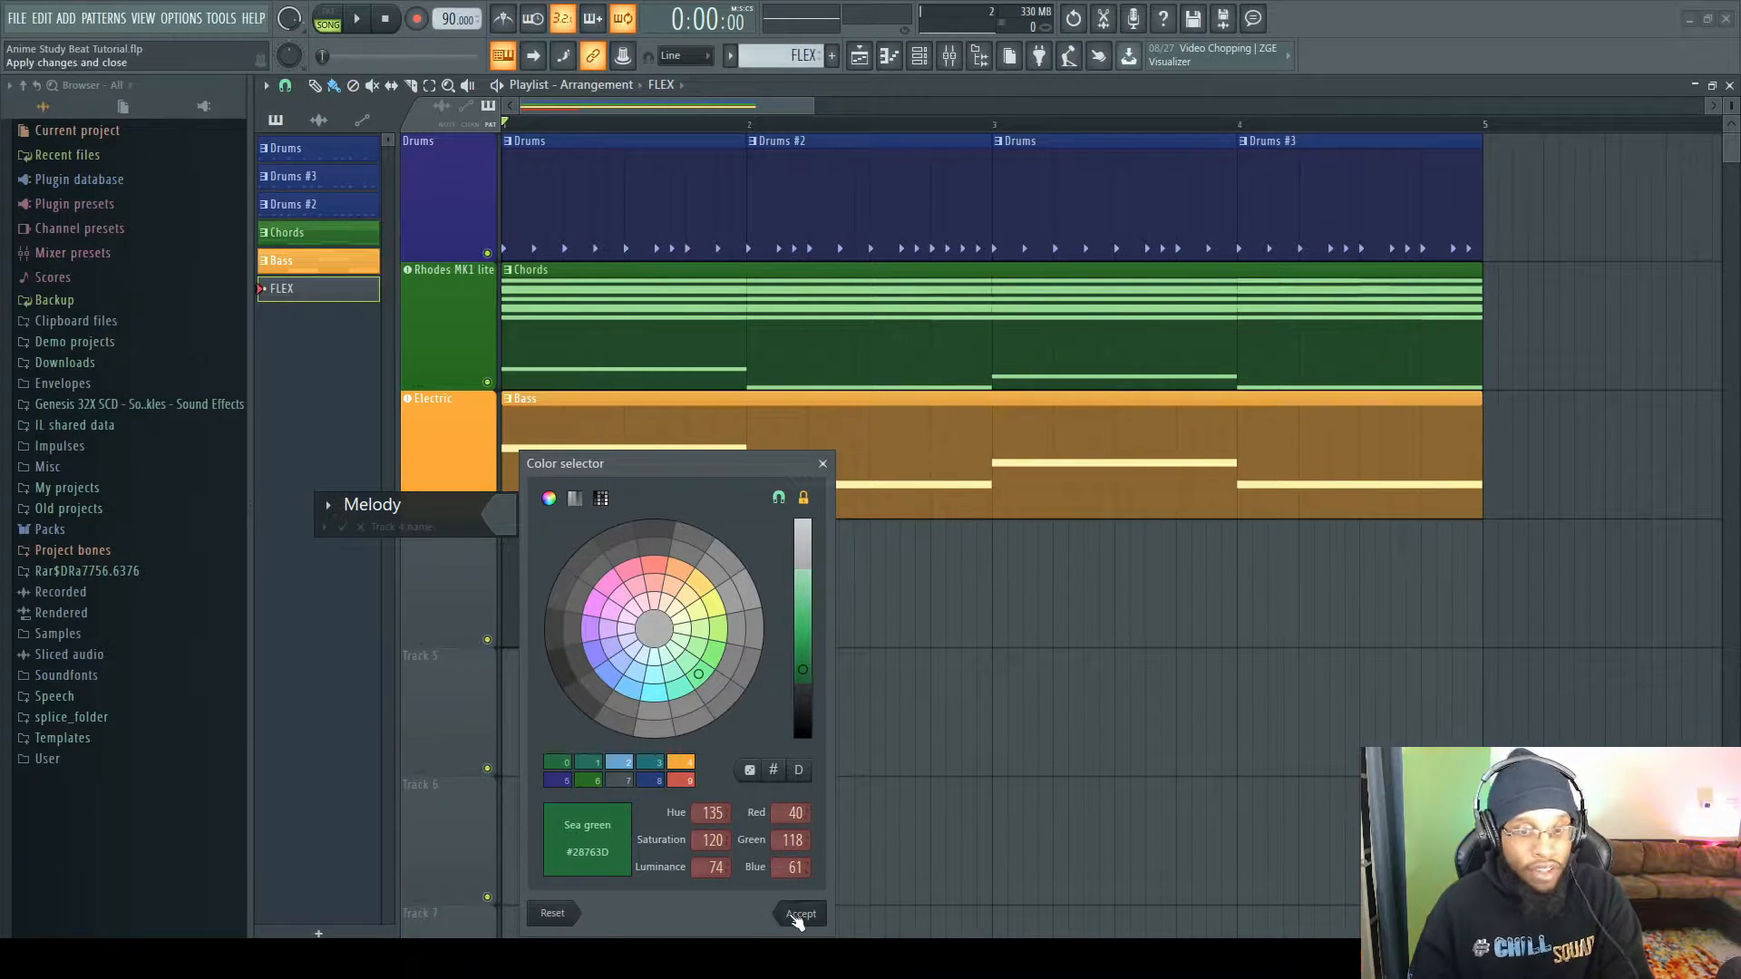
click(800, 913)
- Rename the FLEX pattern Melody 1 and stretch its playlist clip over the four bars
click(344, 528)
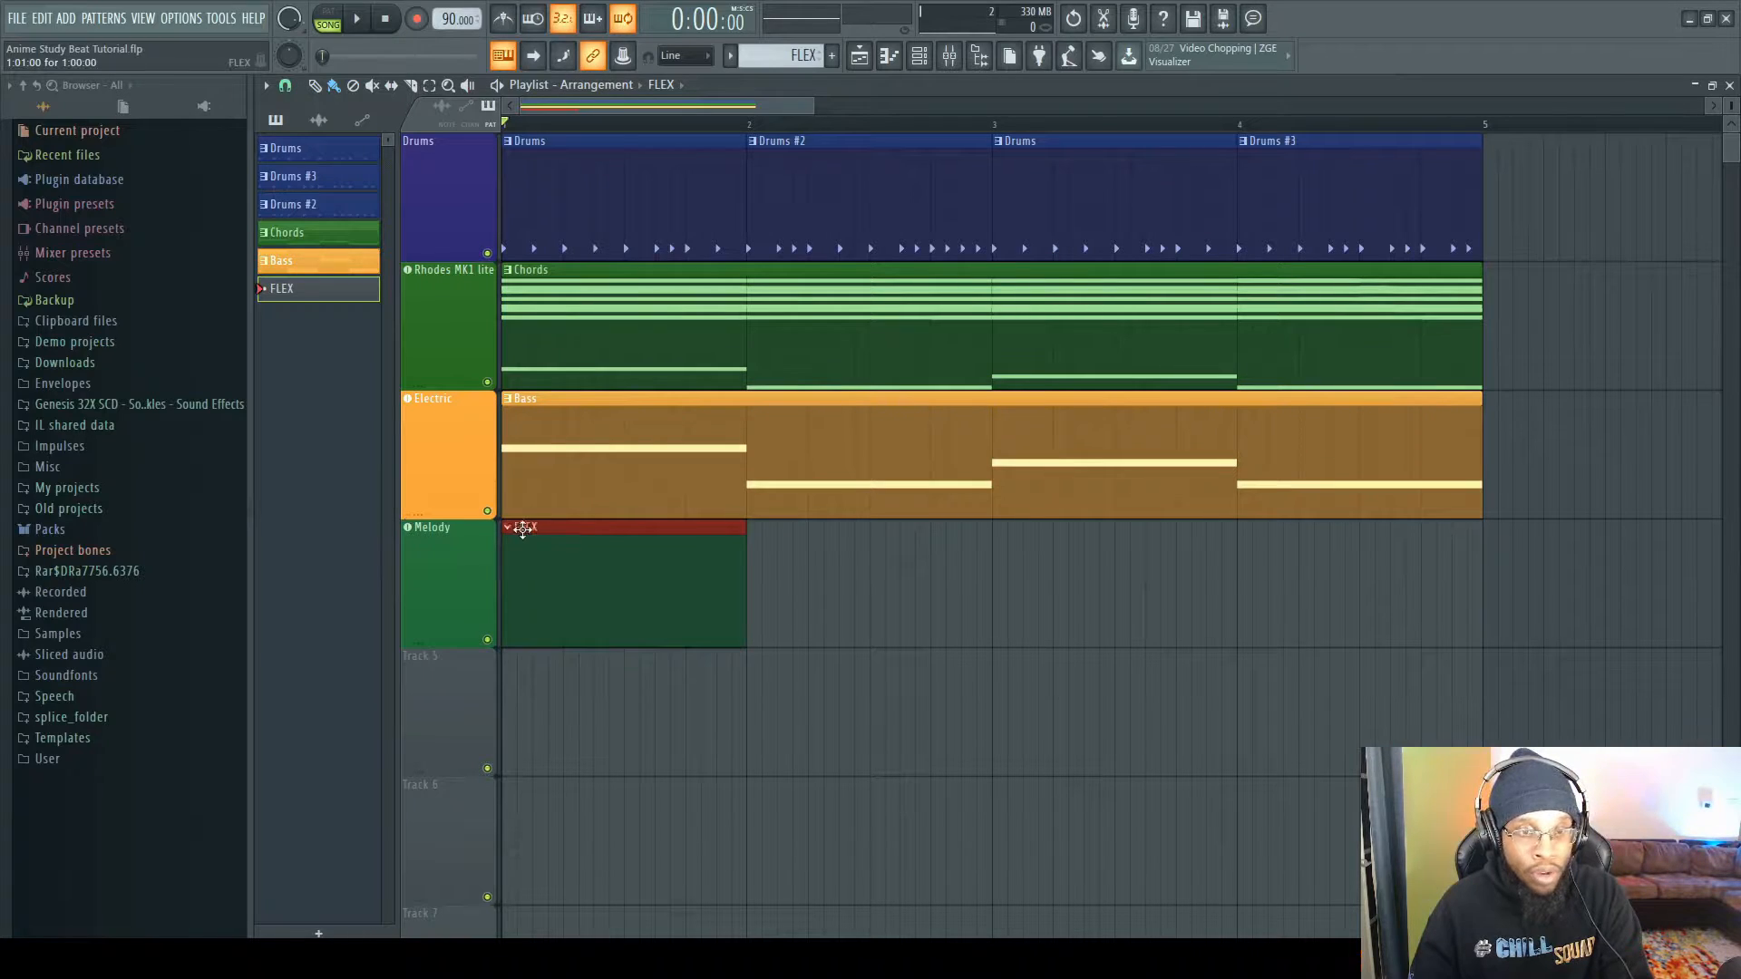
drag(1529, 596, 1491, 596)
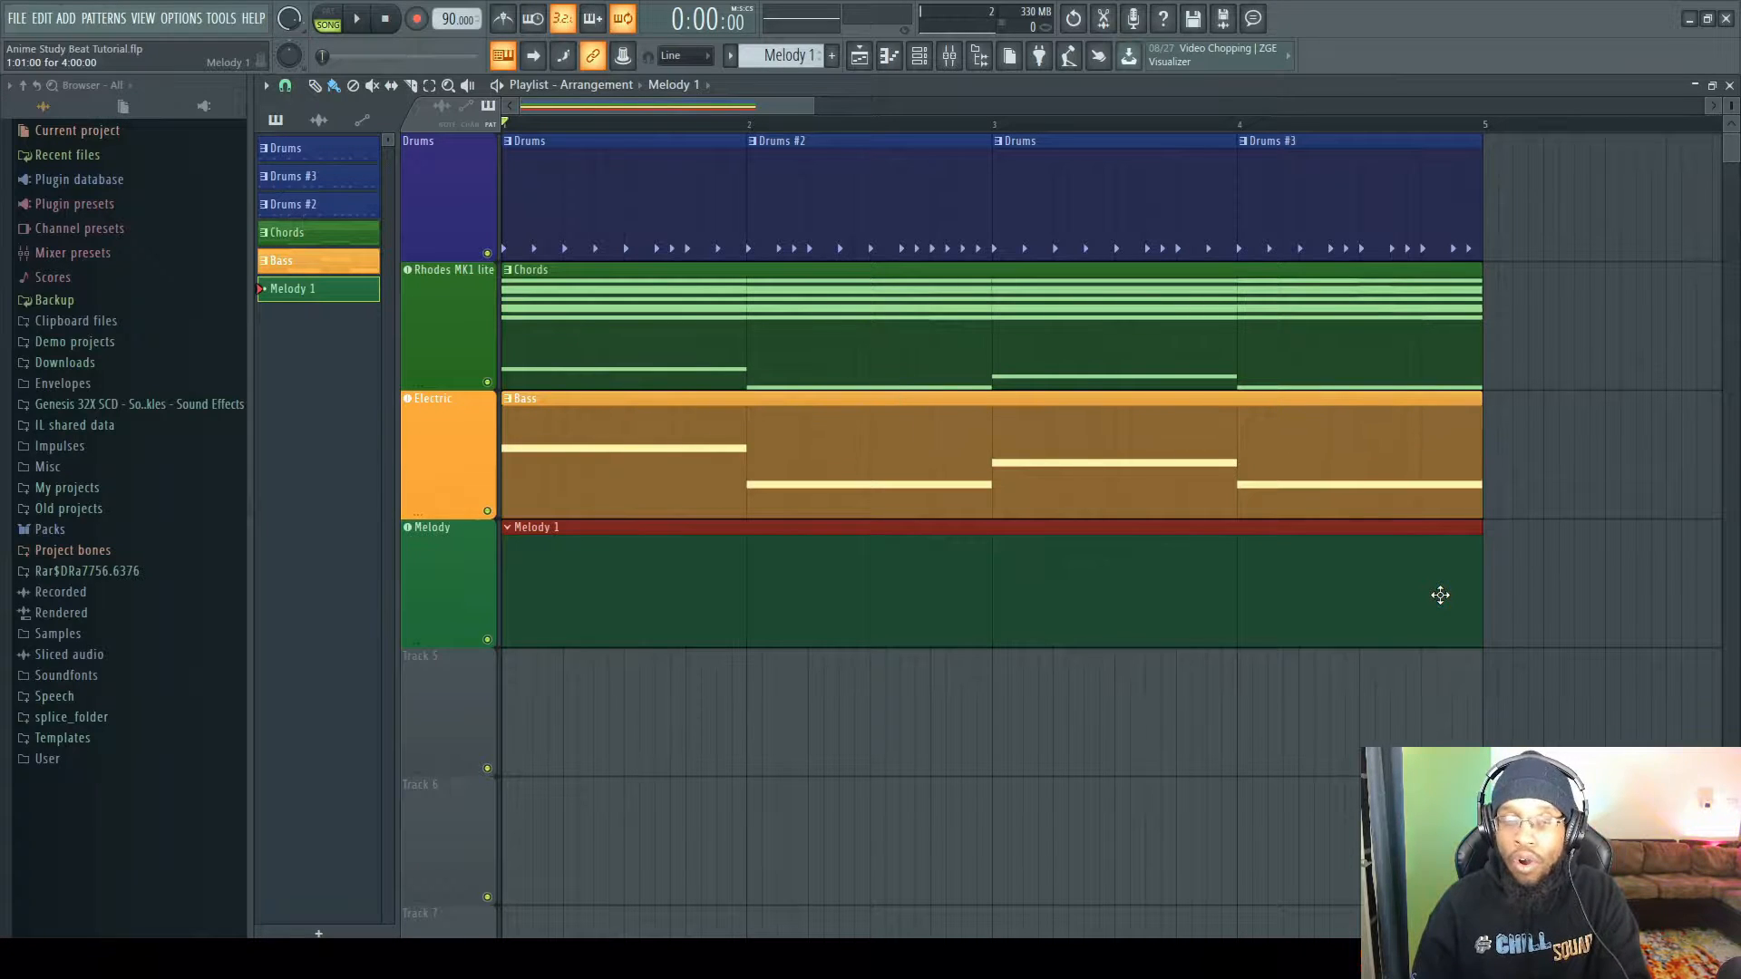
- Play the arrangement to hear the drums, chords and bass together
key(space)
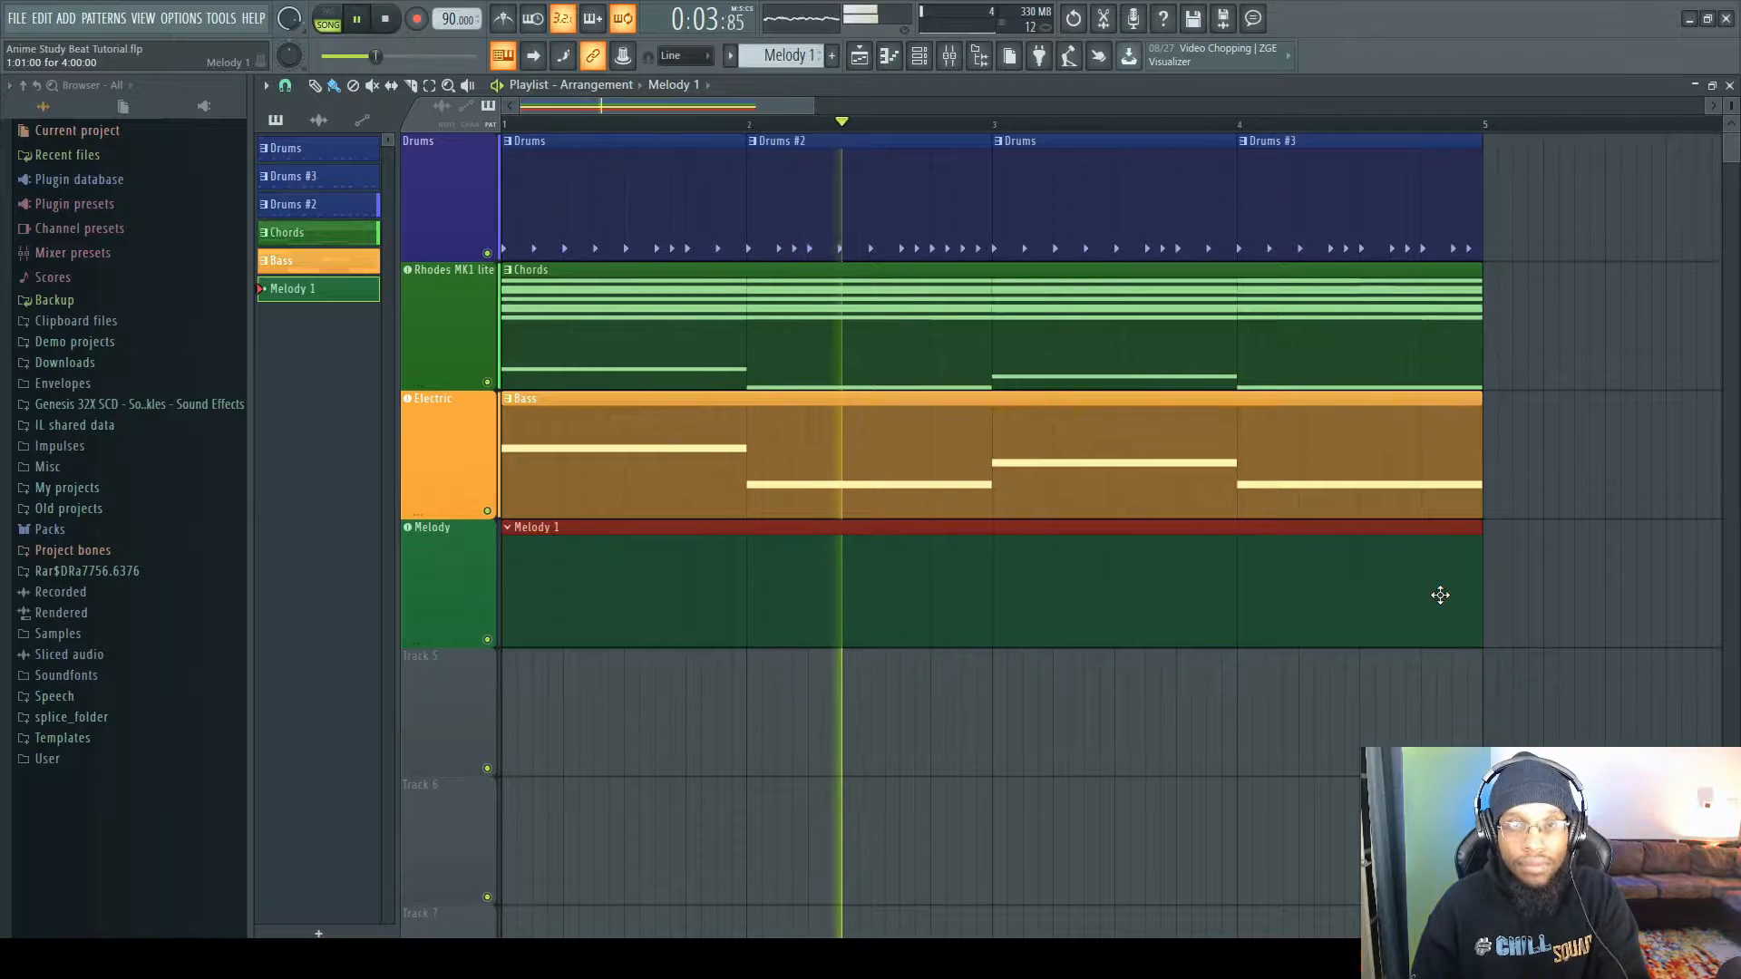
key(space)
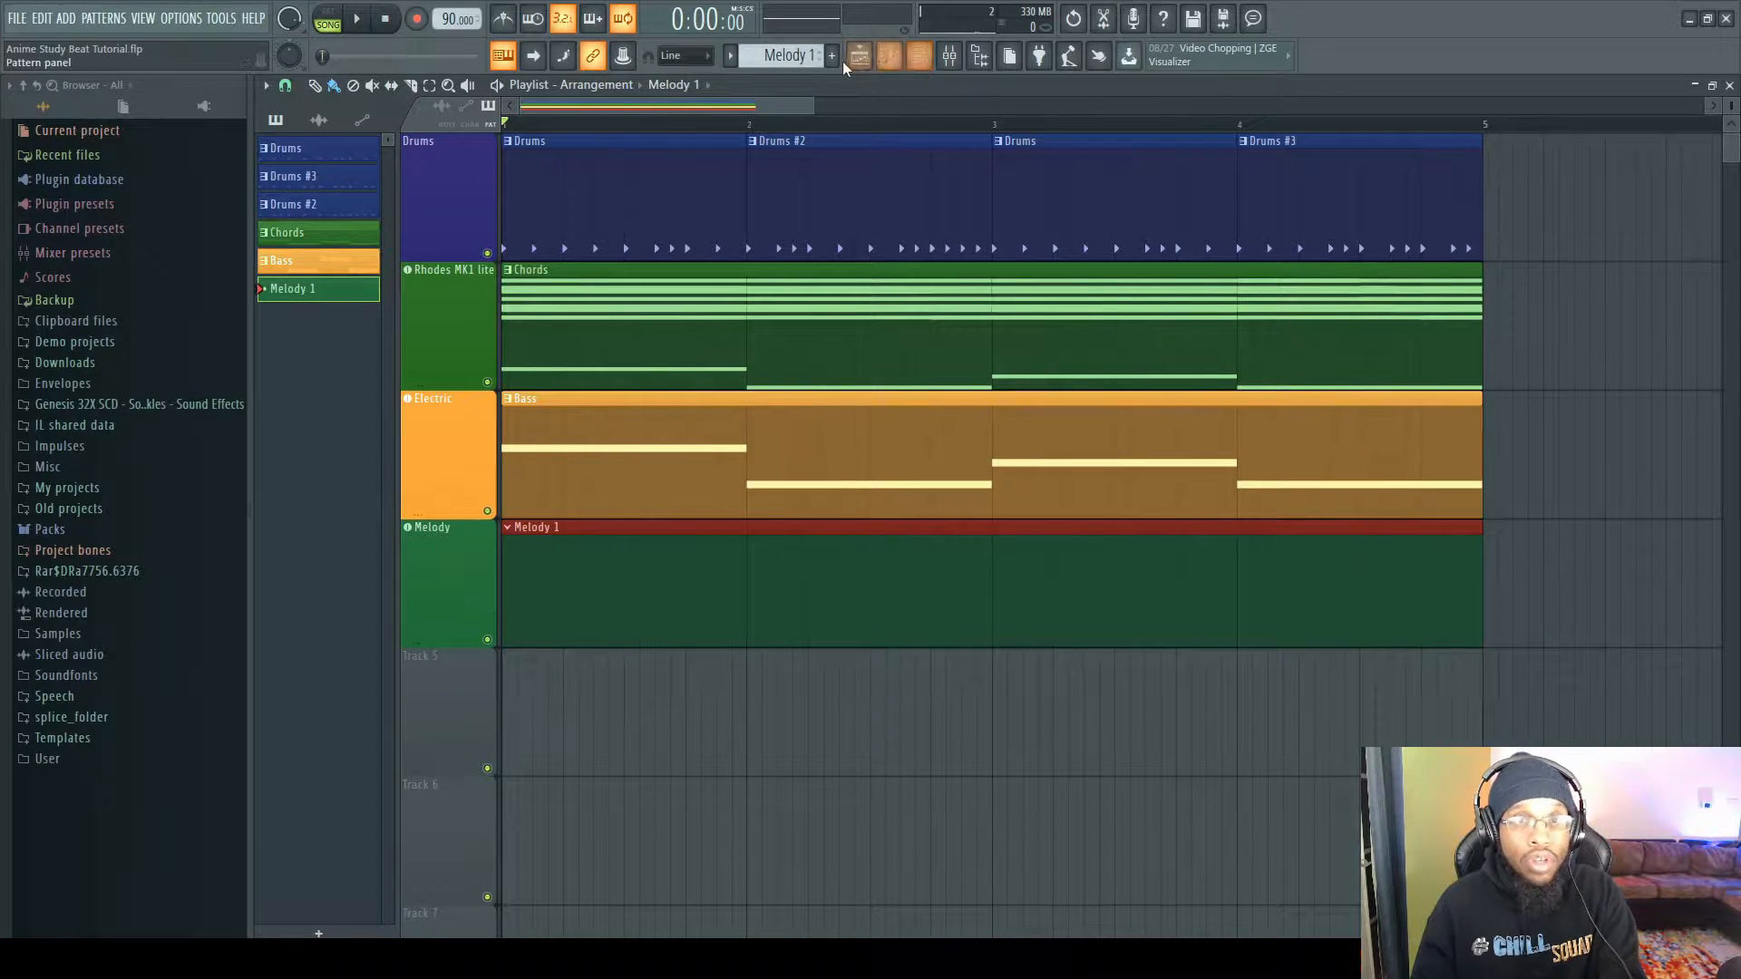
- In the Chords pattern, copy the Rhodes MK1 lite channel's notes and paste them into the Melody channel
scroll(789, 56, up, 2)
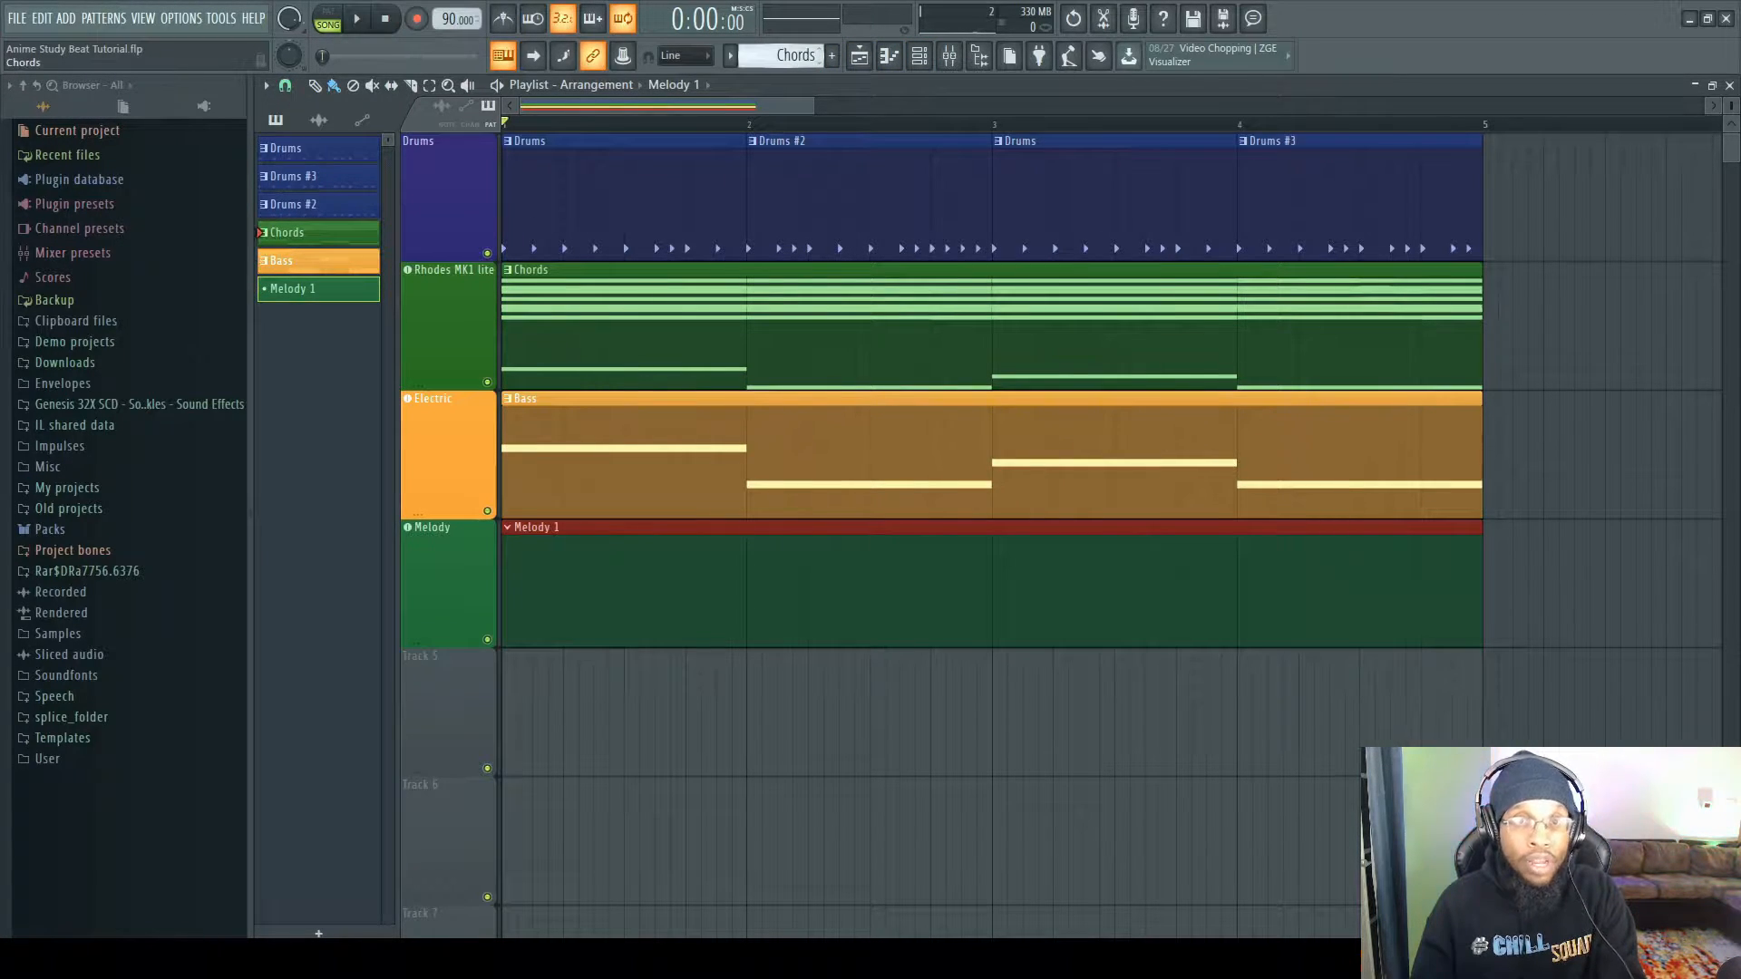
click(920, 58)
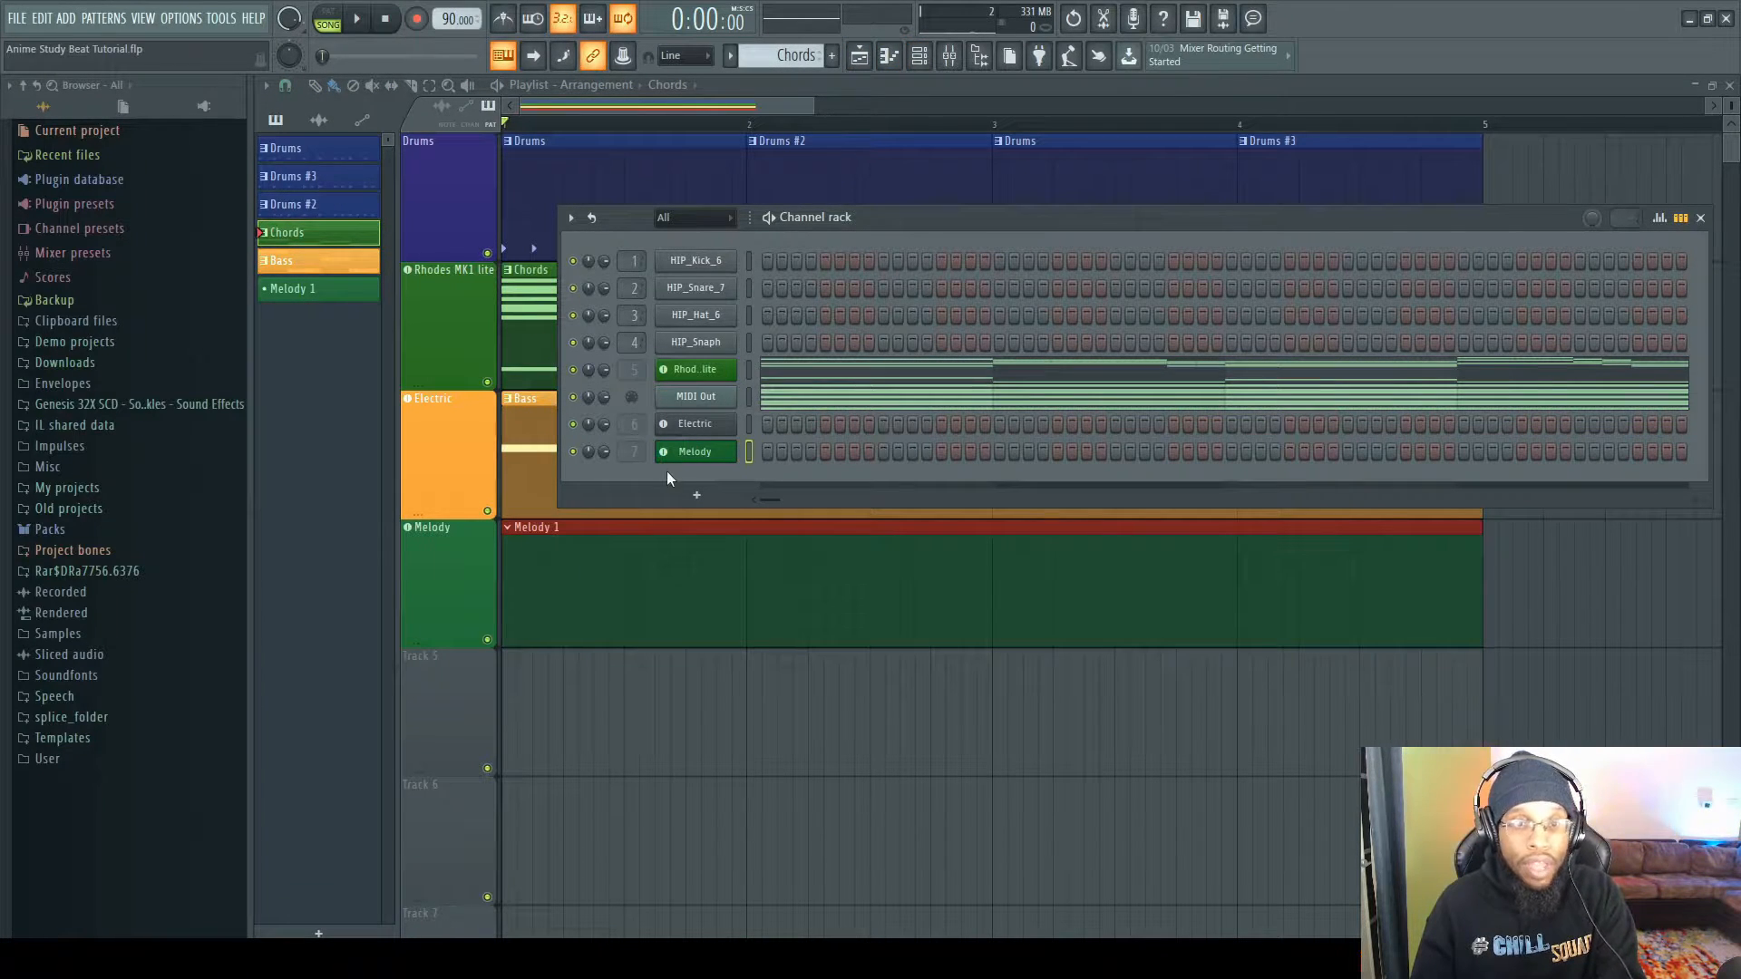
right_click(717, 377)
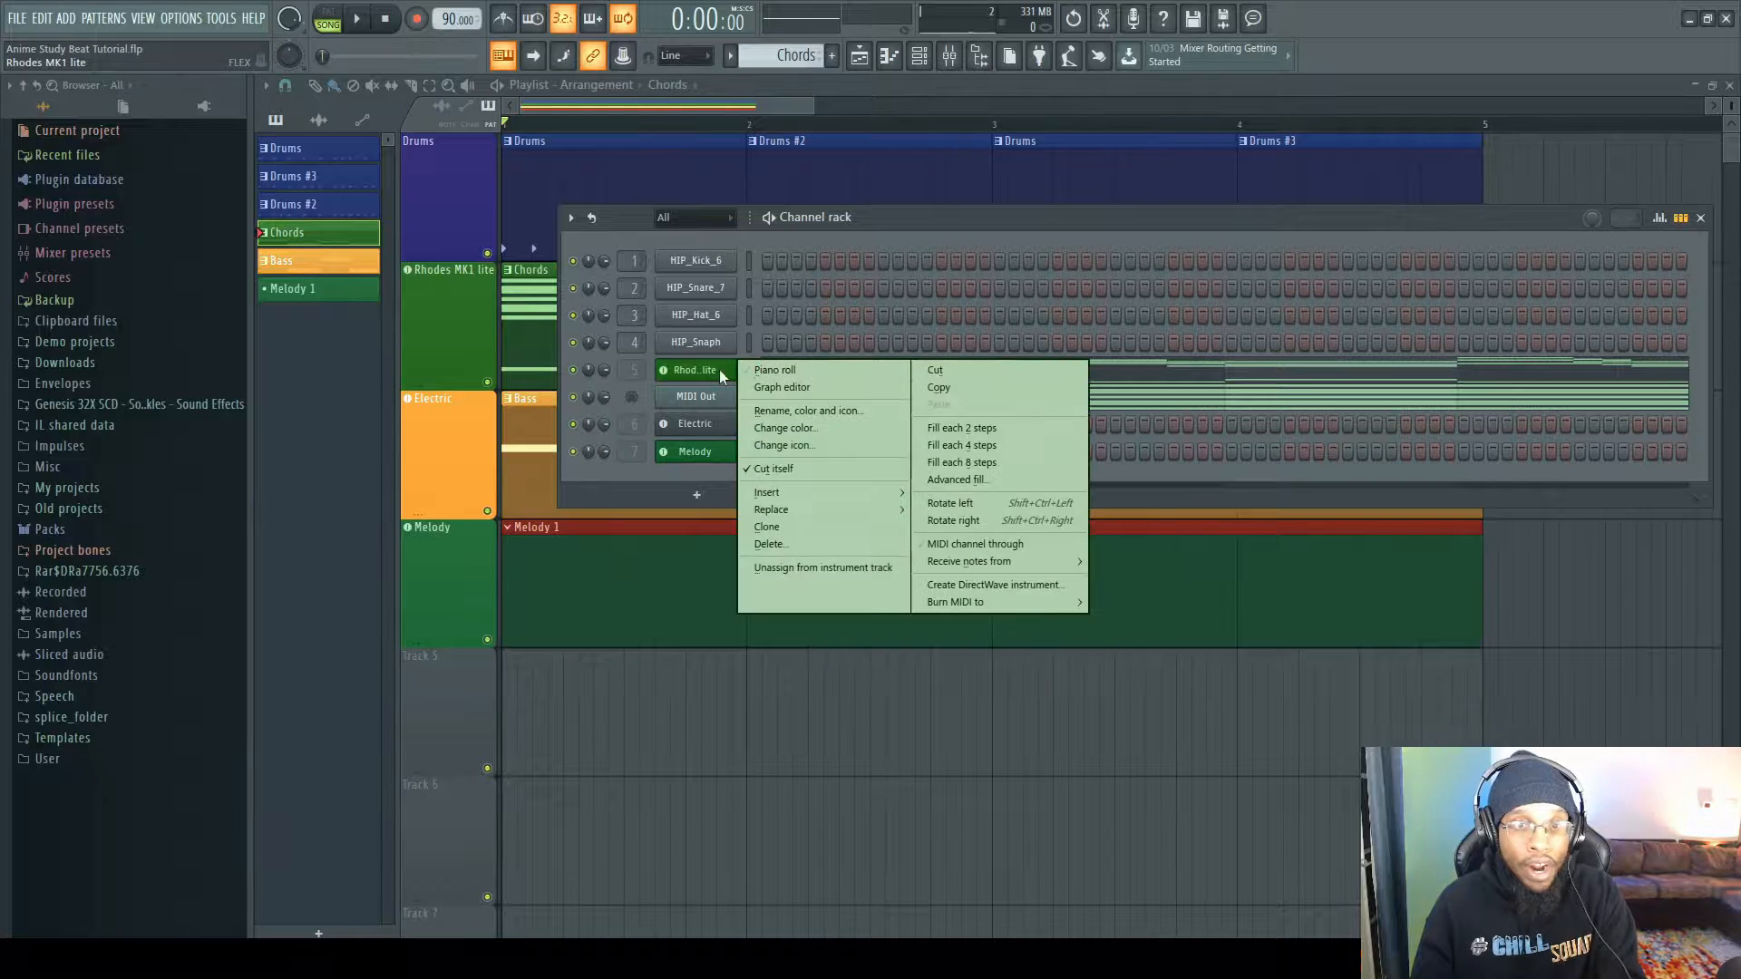
click(945, 389)
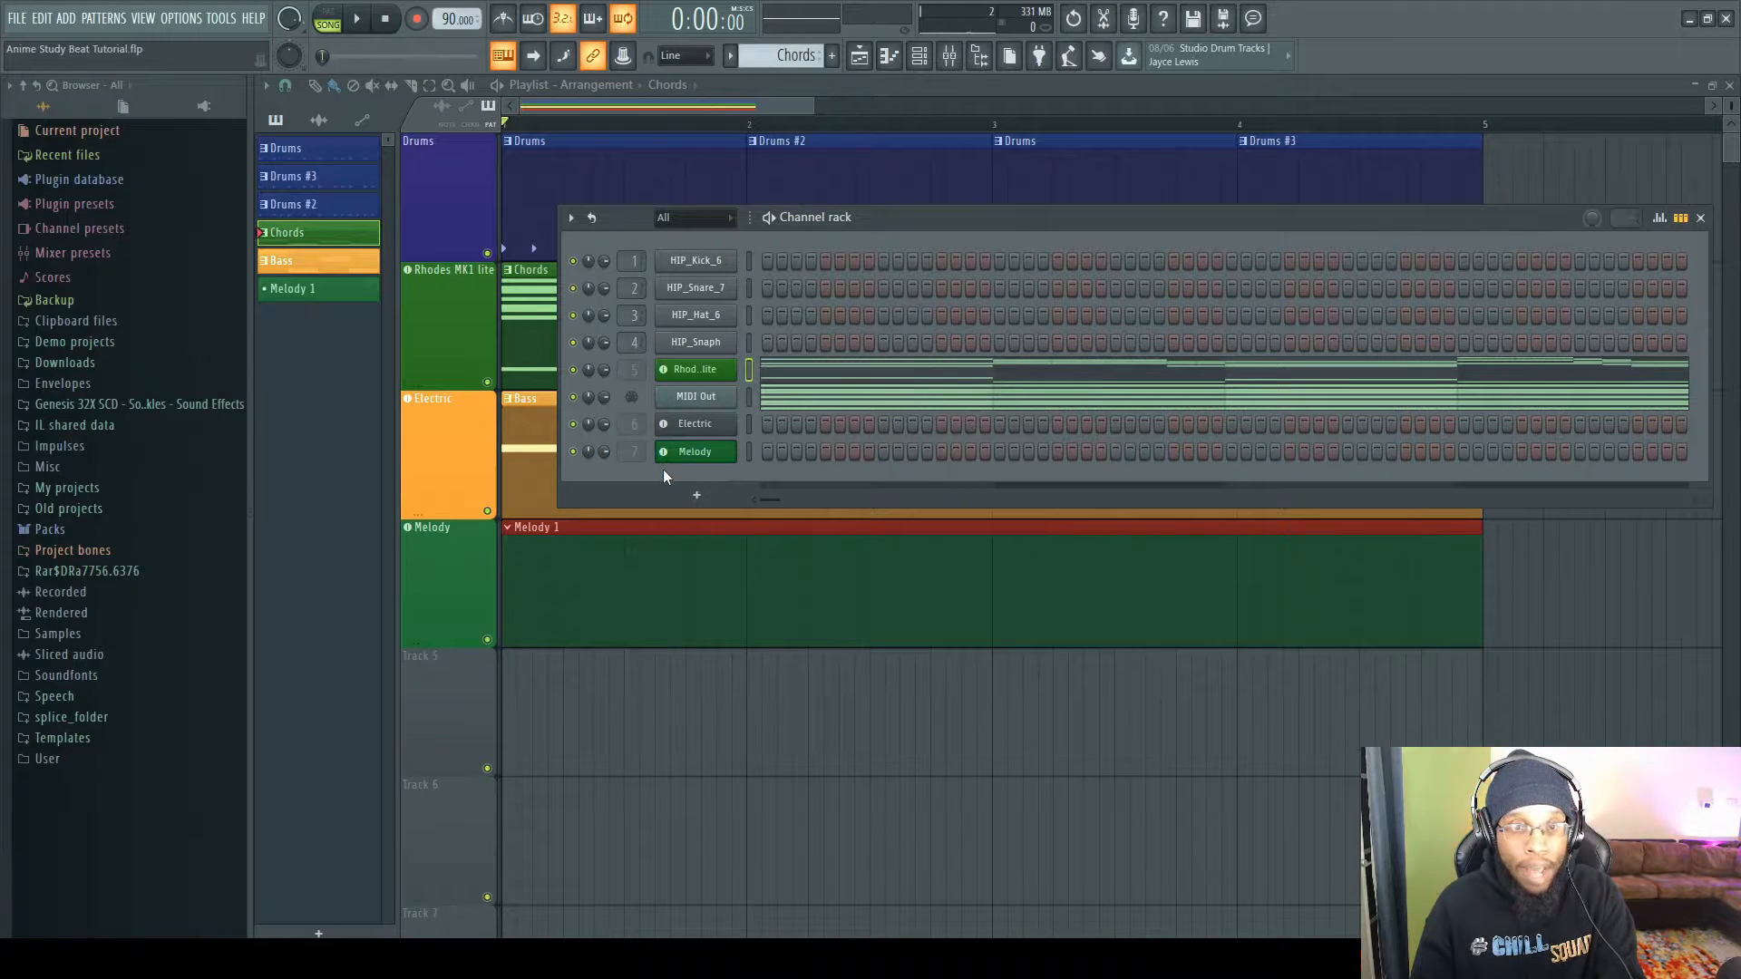
right_click(695, 453)
click(950, 486)
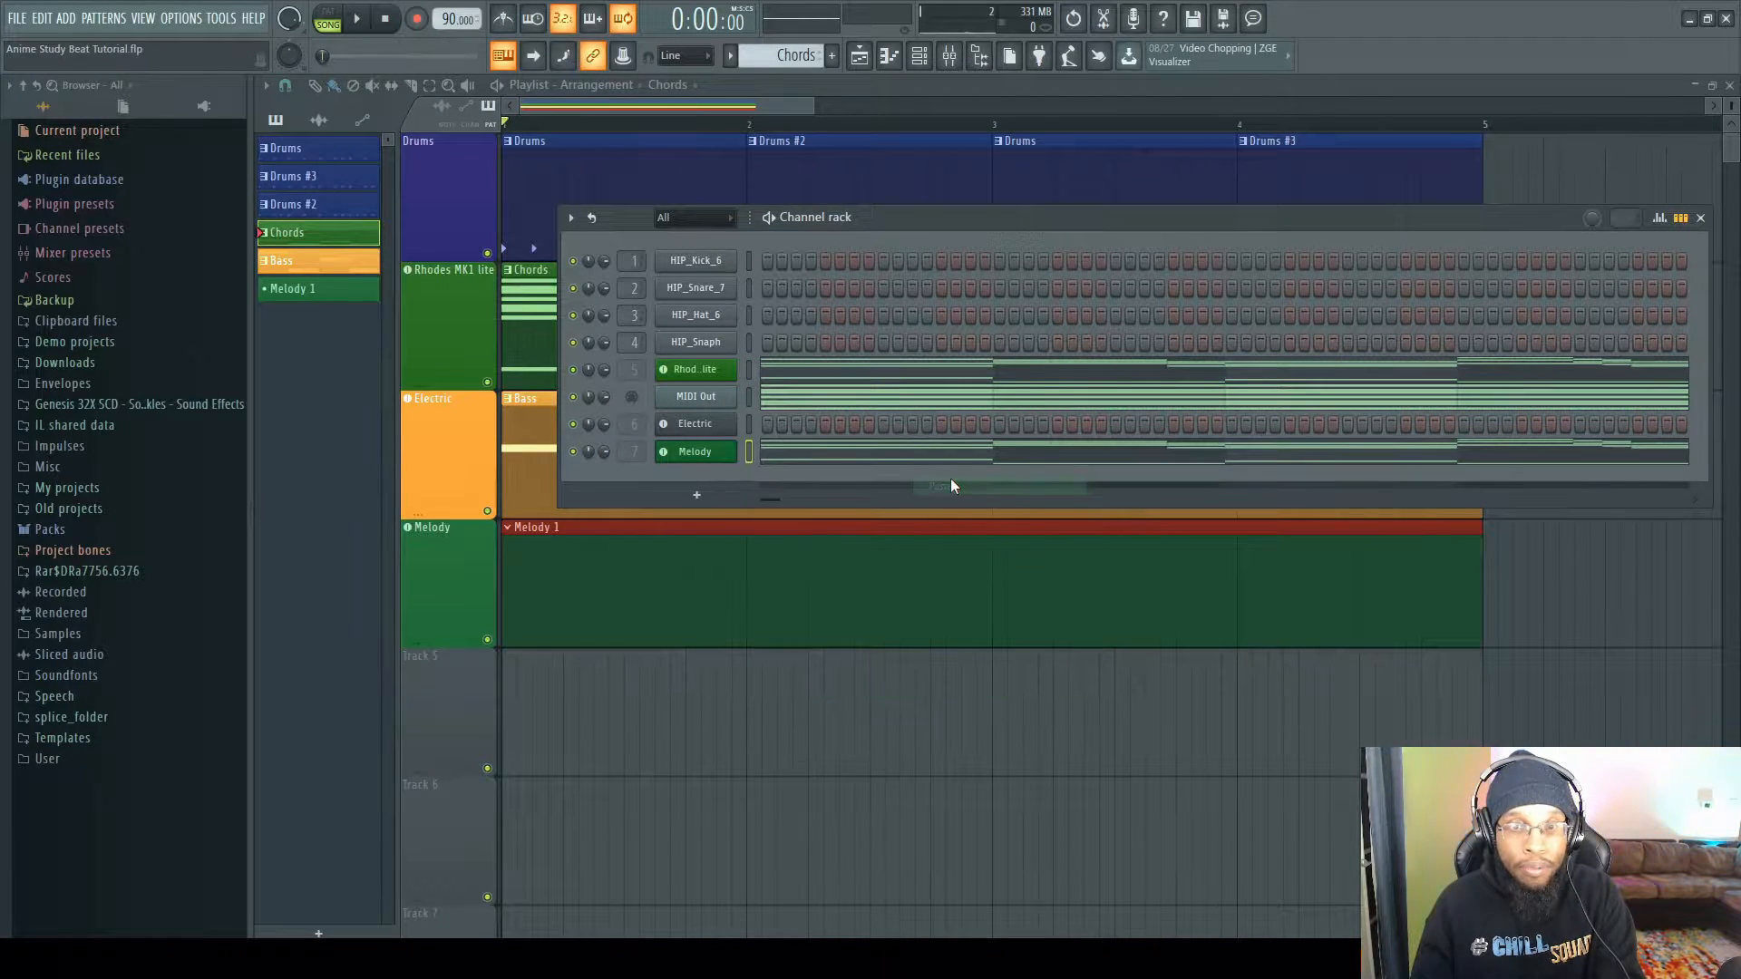
- Load the Stage Grand preset from the Essential Pianos pack into the Melody track's FLEX
click(460, 563)
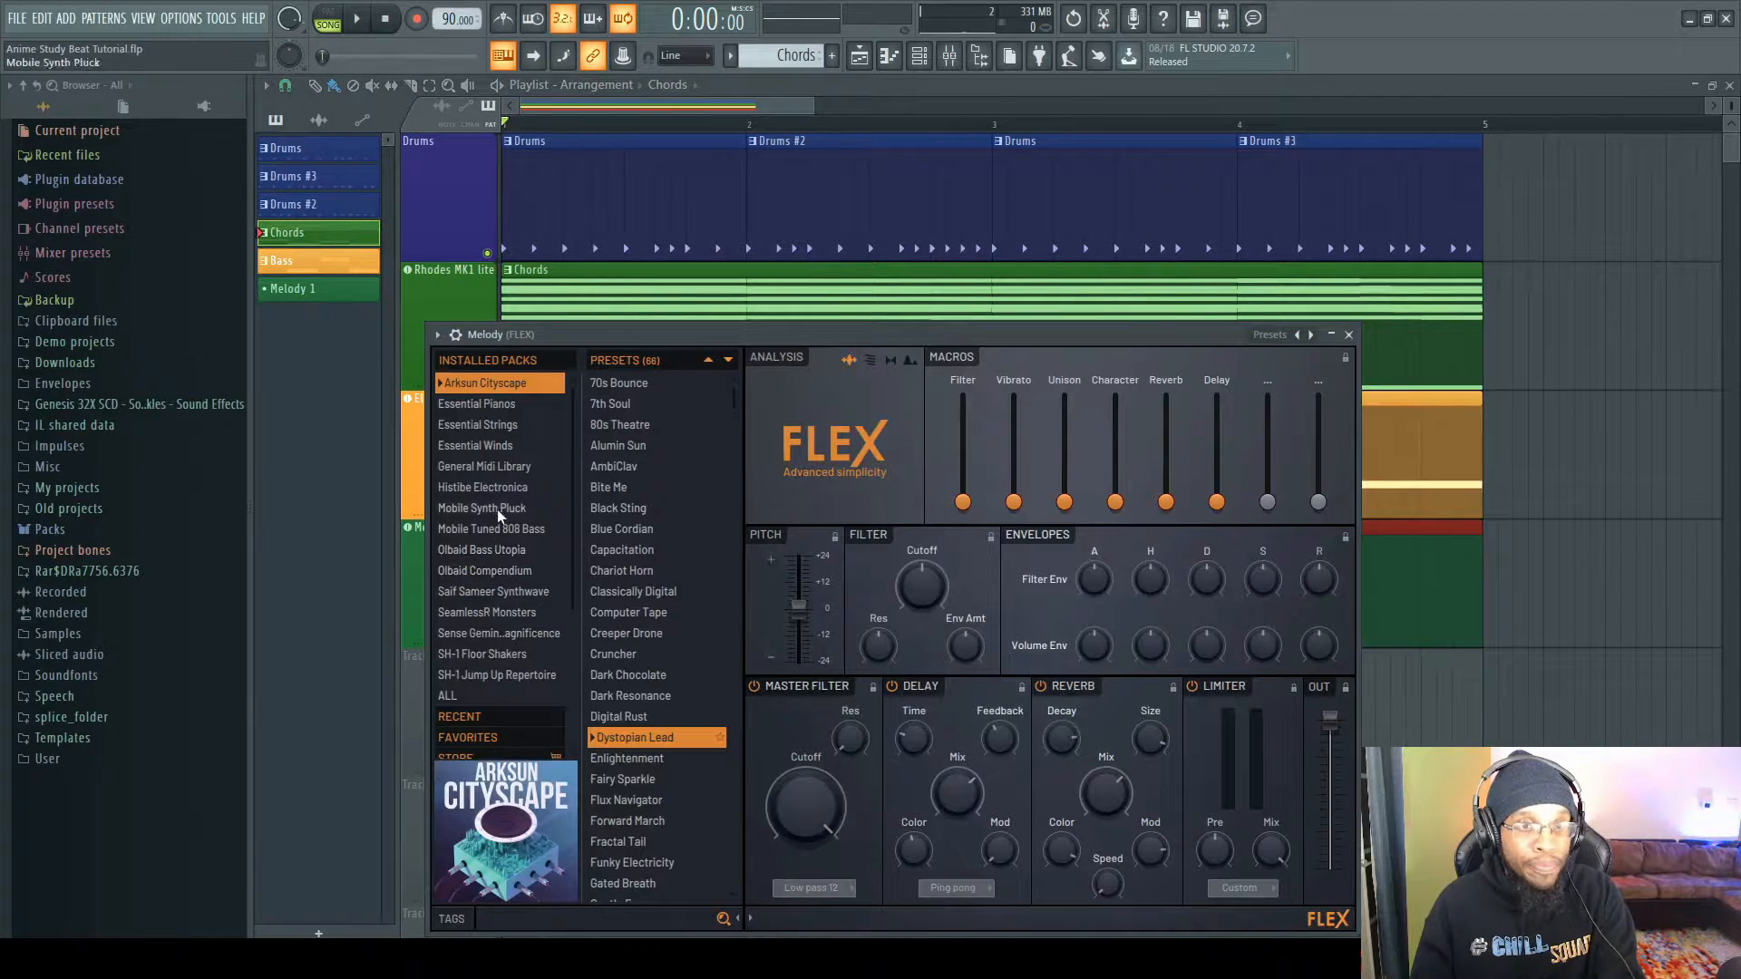
click(511, 406)
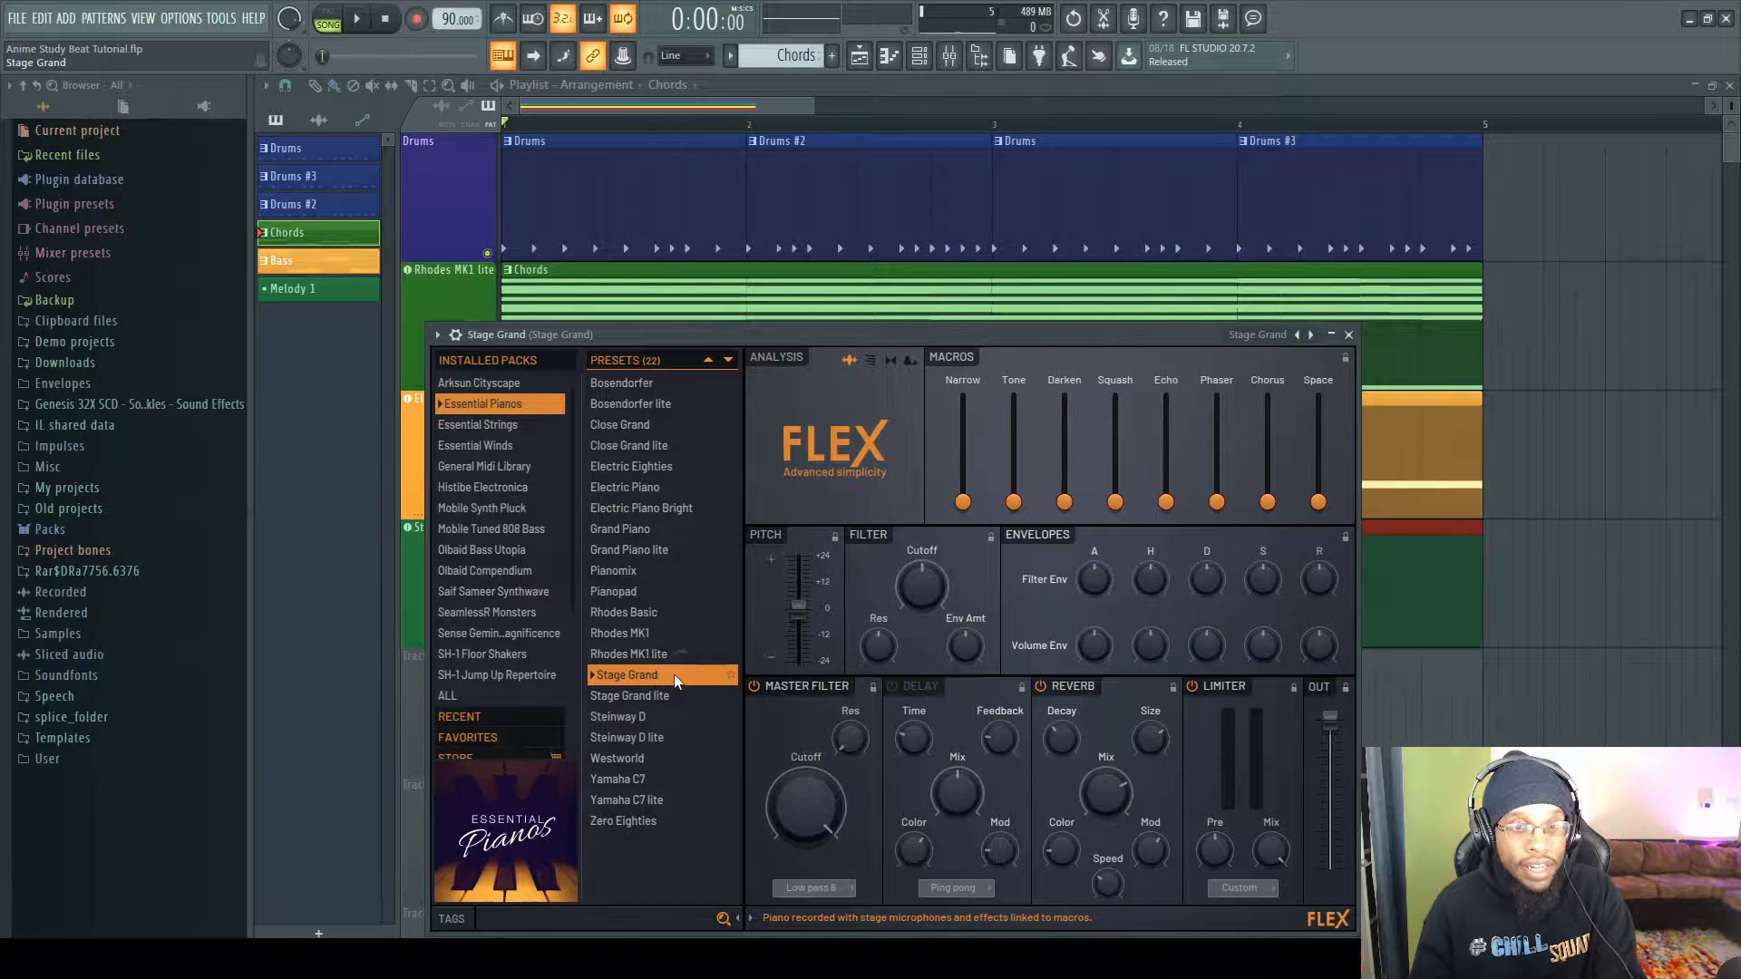
- Play the arrangement to hear the Stage Grand piano layered with the Rhodes chords
click(361, 20)
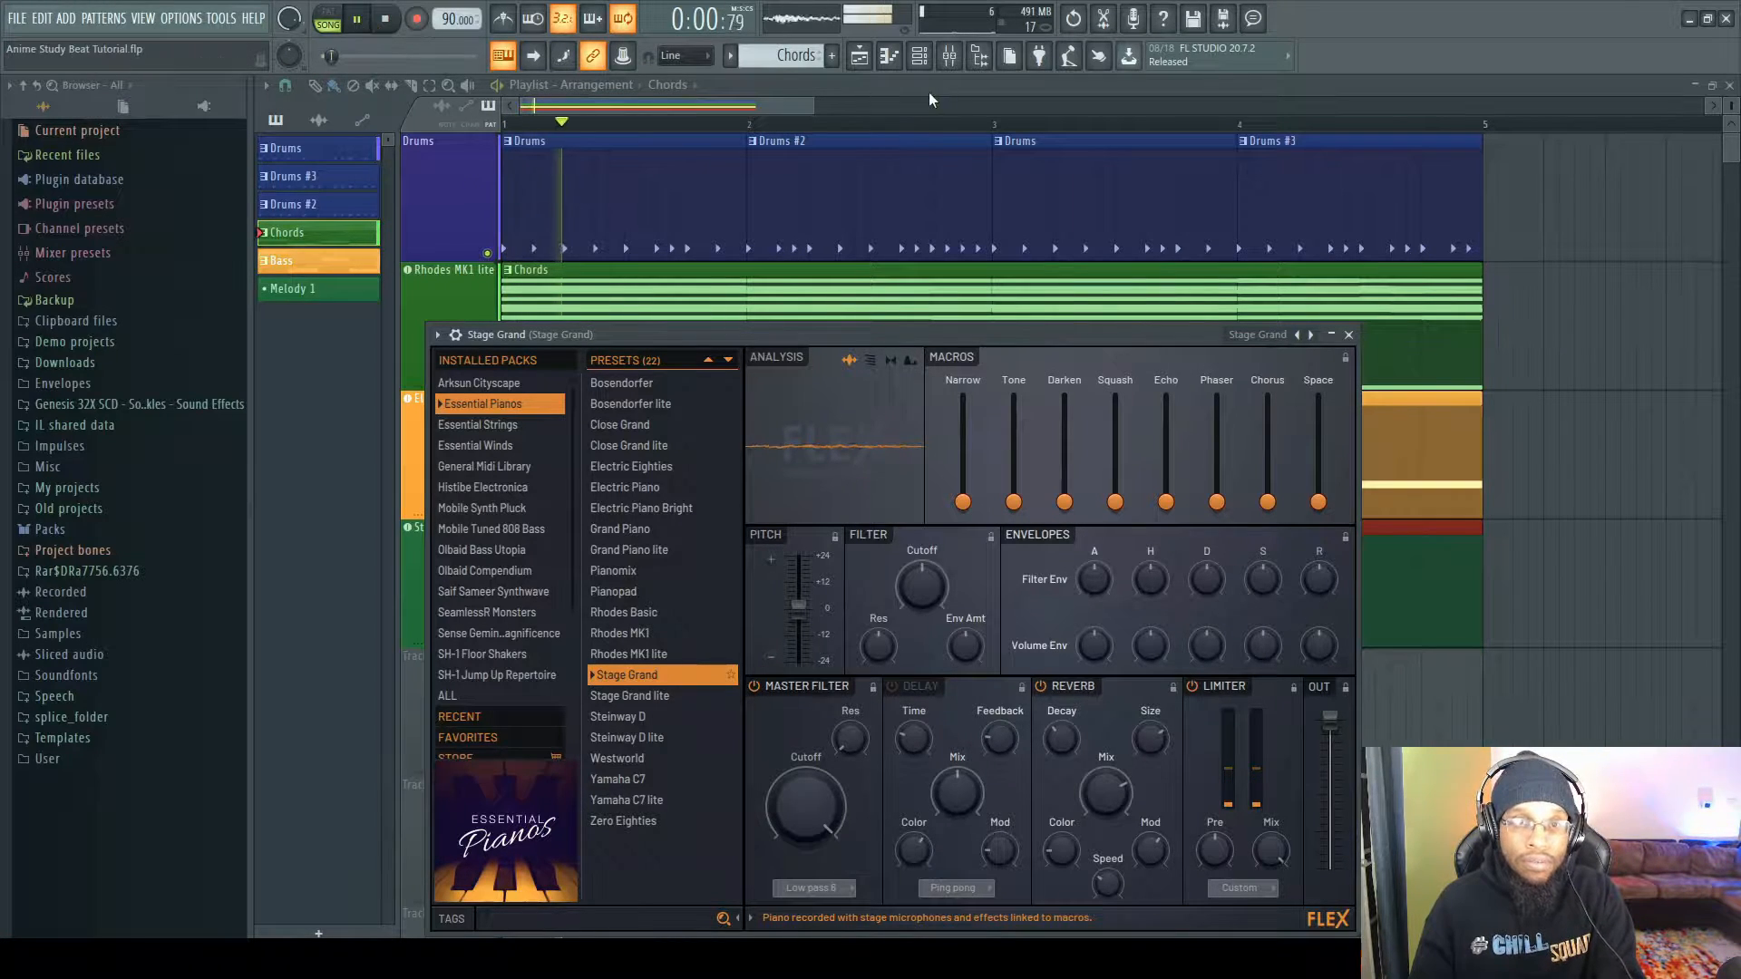
click(818, 106)
drag(818, 106, 773, 106)
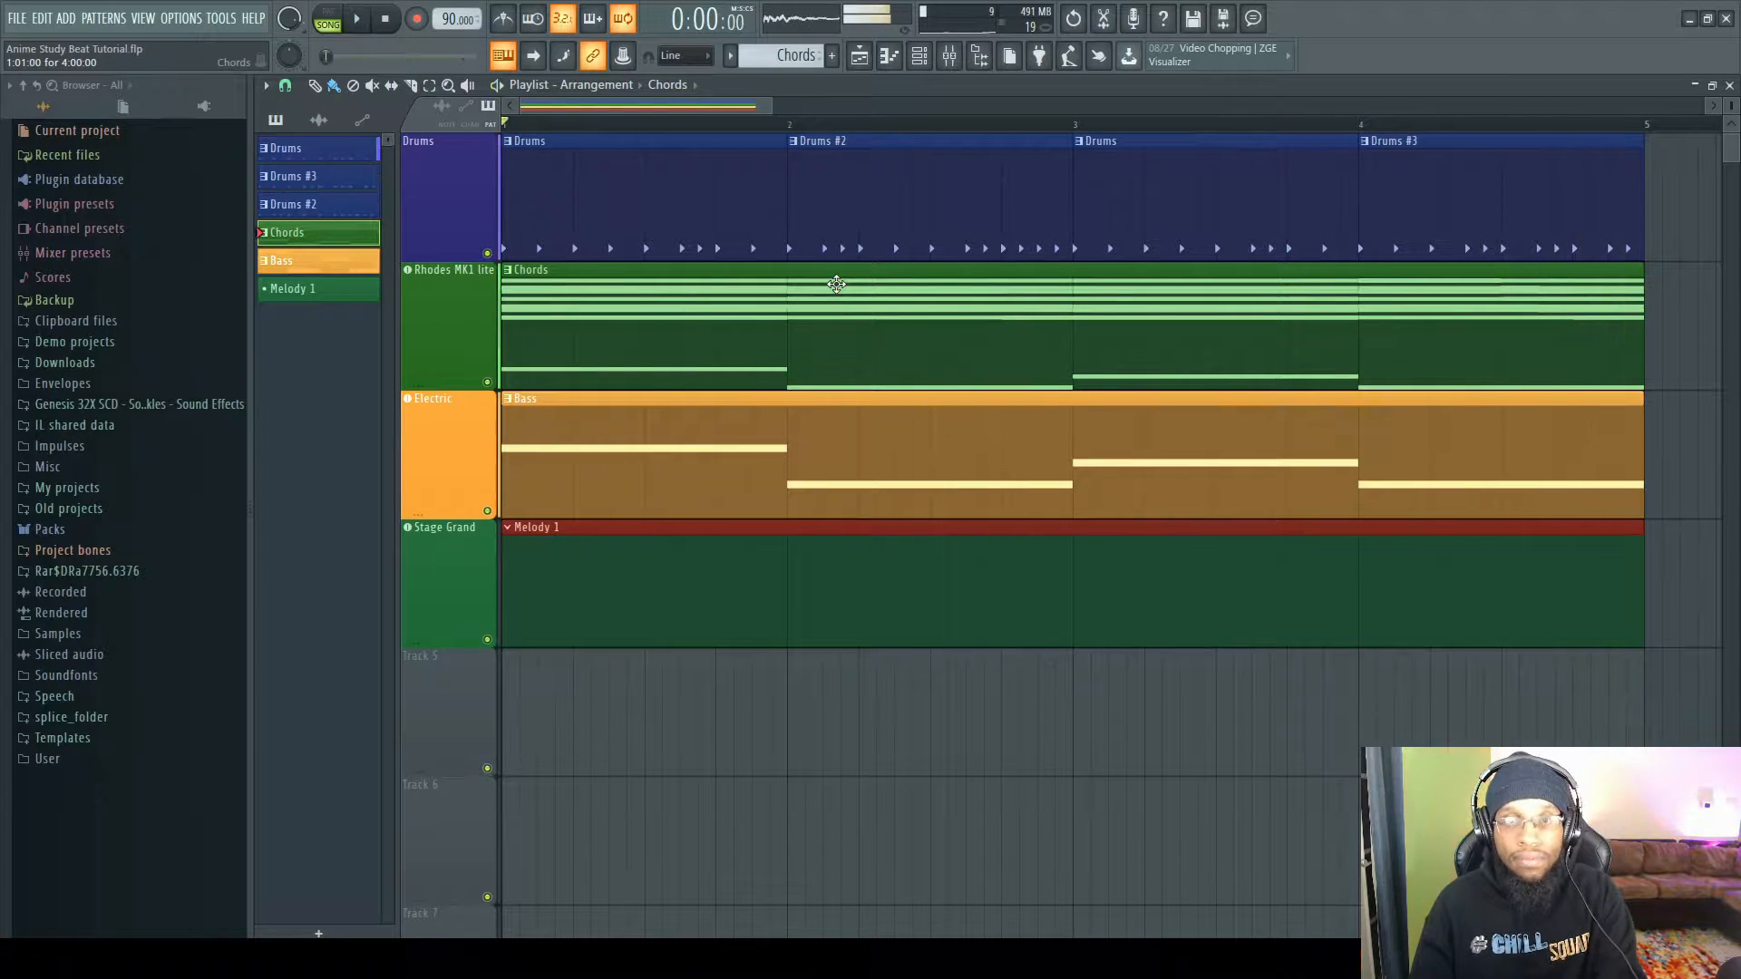
key(space)
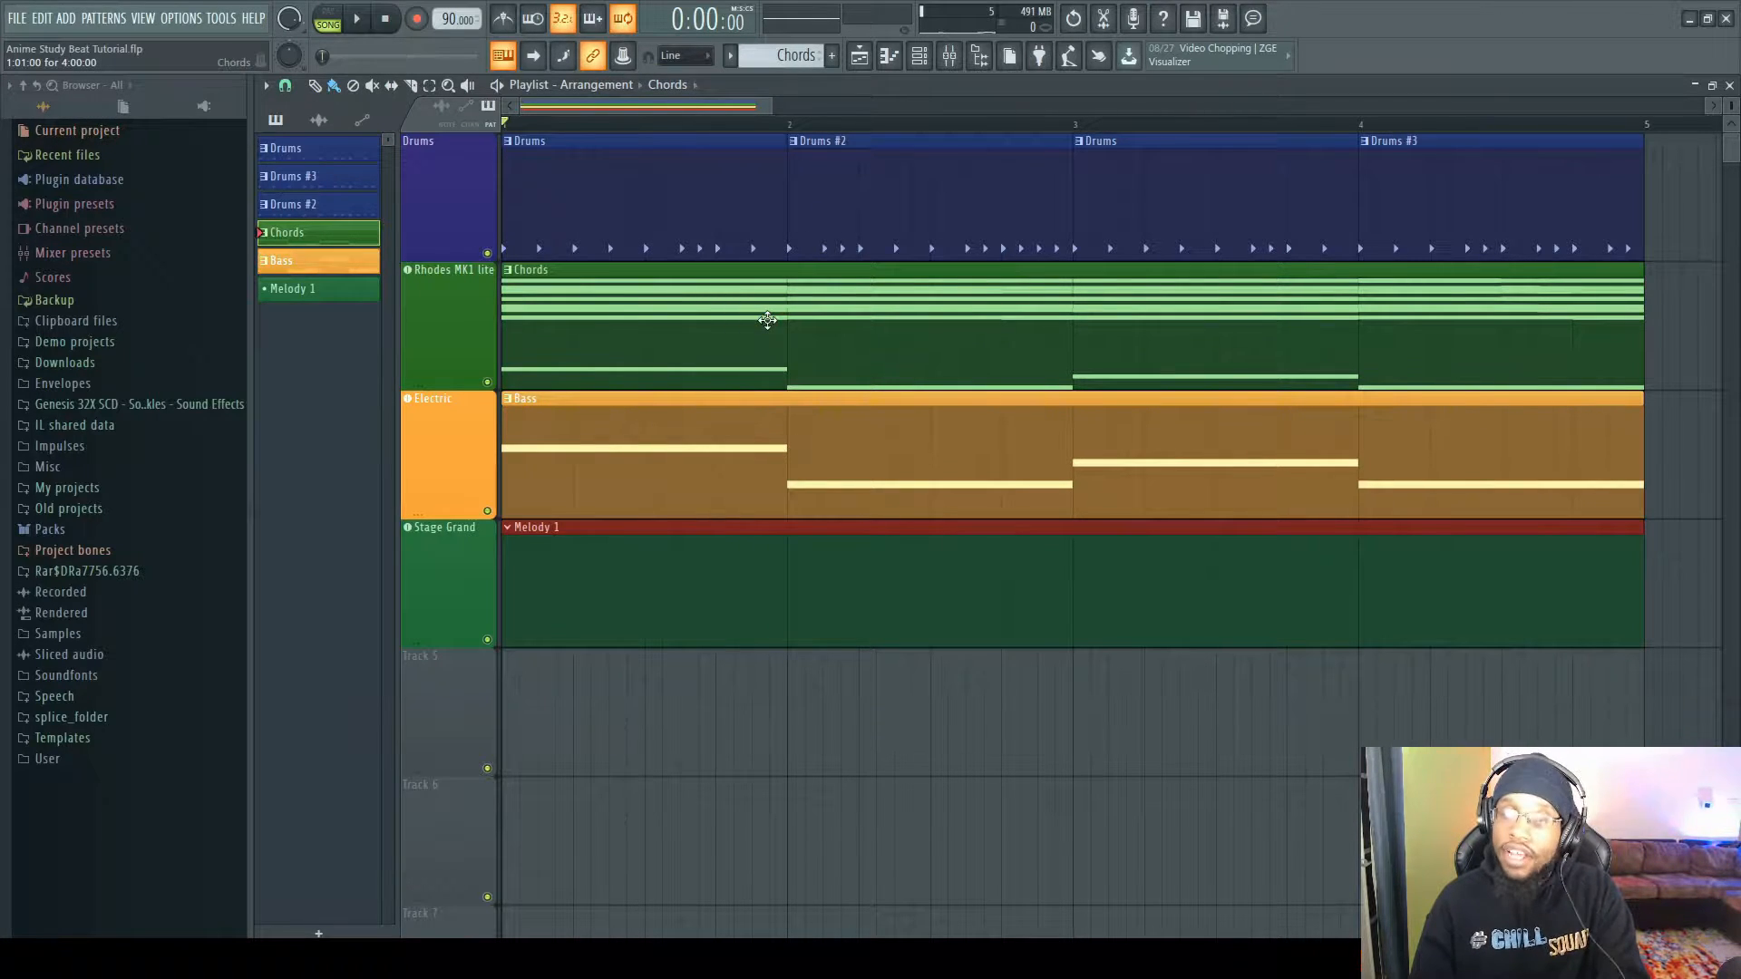
- Delete the four low root notes (G#3, D#3, F#3, D#3) from the Stage Grand channel's chord part
click(930, 58)
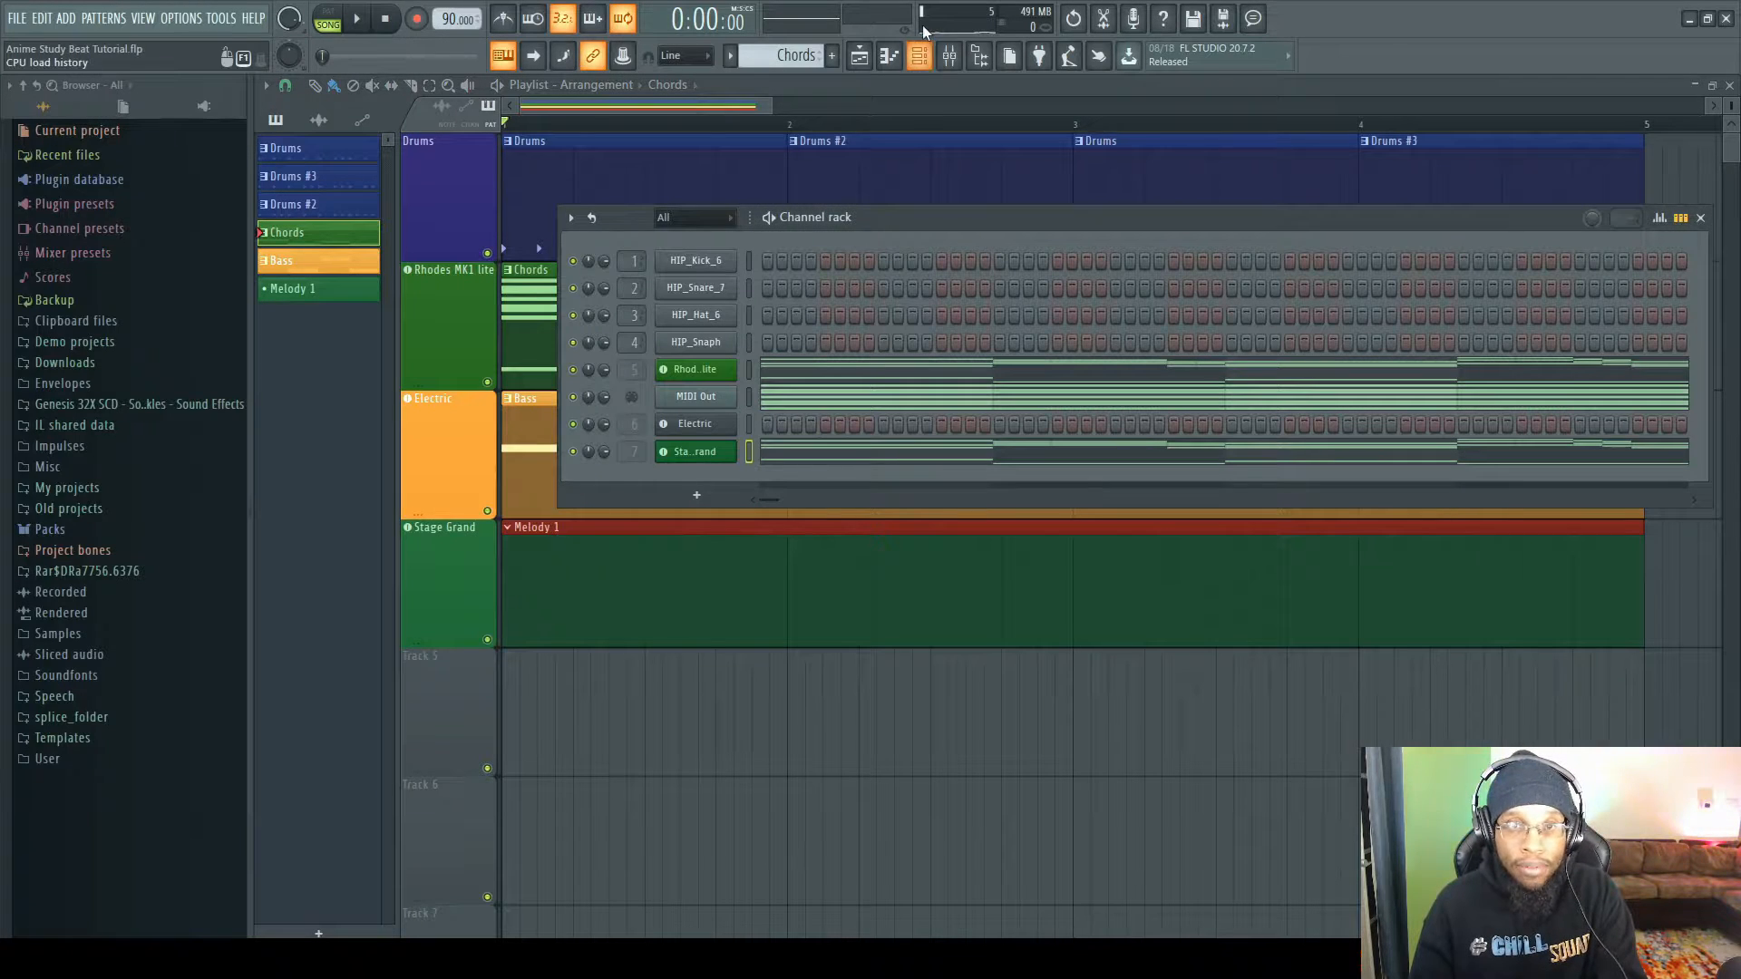
click(762, 451)
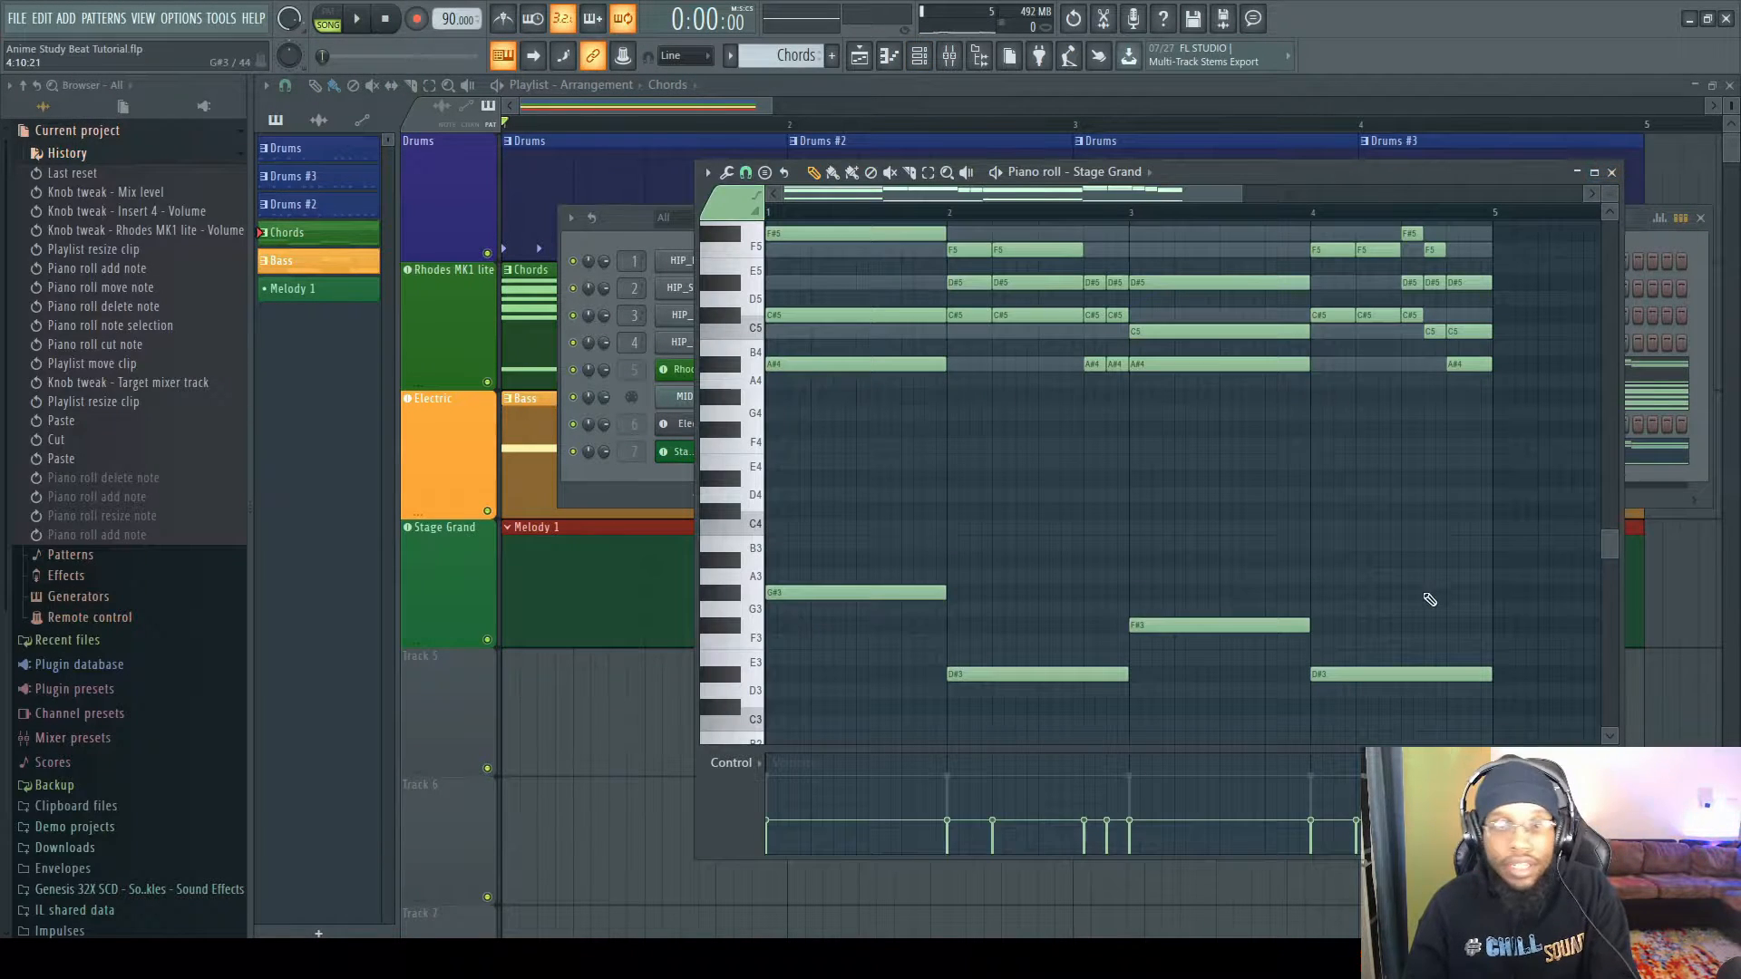
right_click(1415, 677)
right_click(1251, 627)
right_click(1098, 673)
right_click(927, 593)
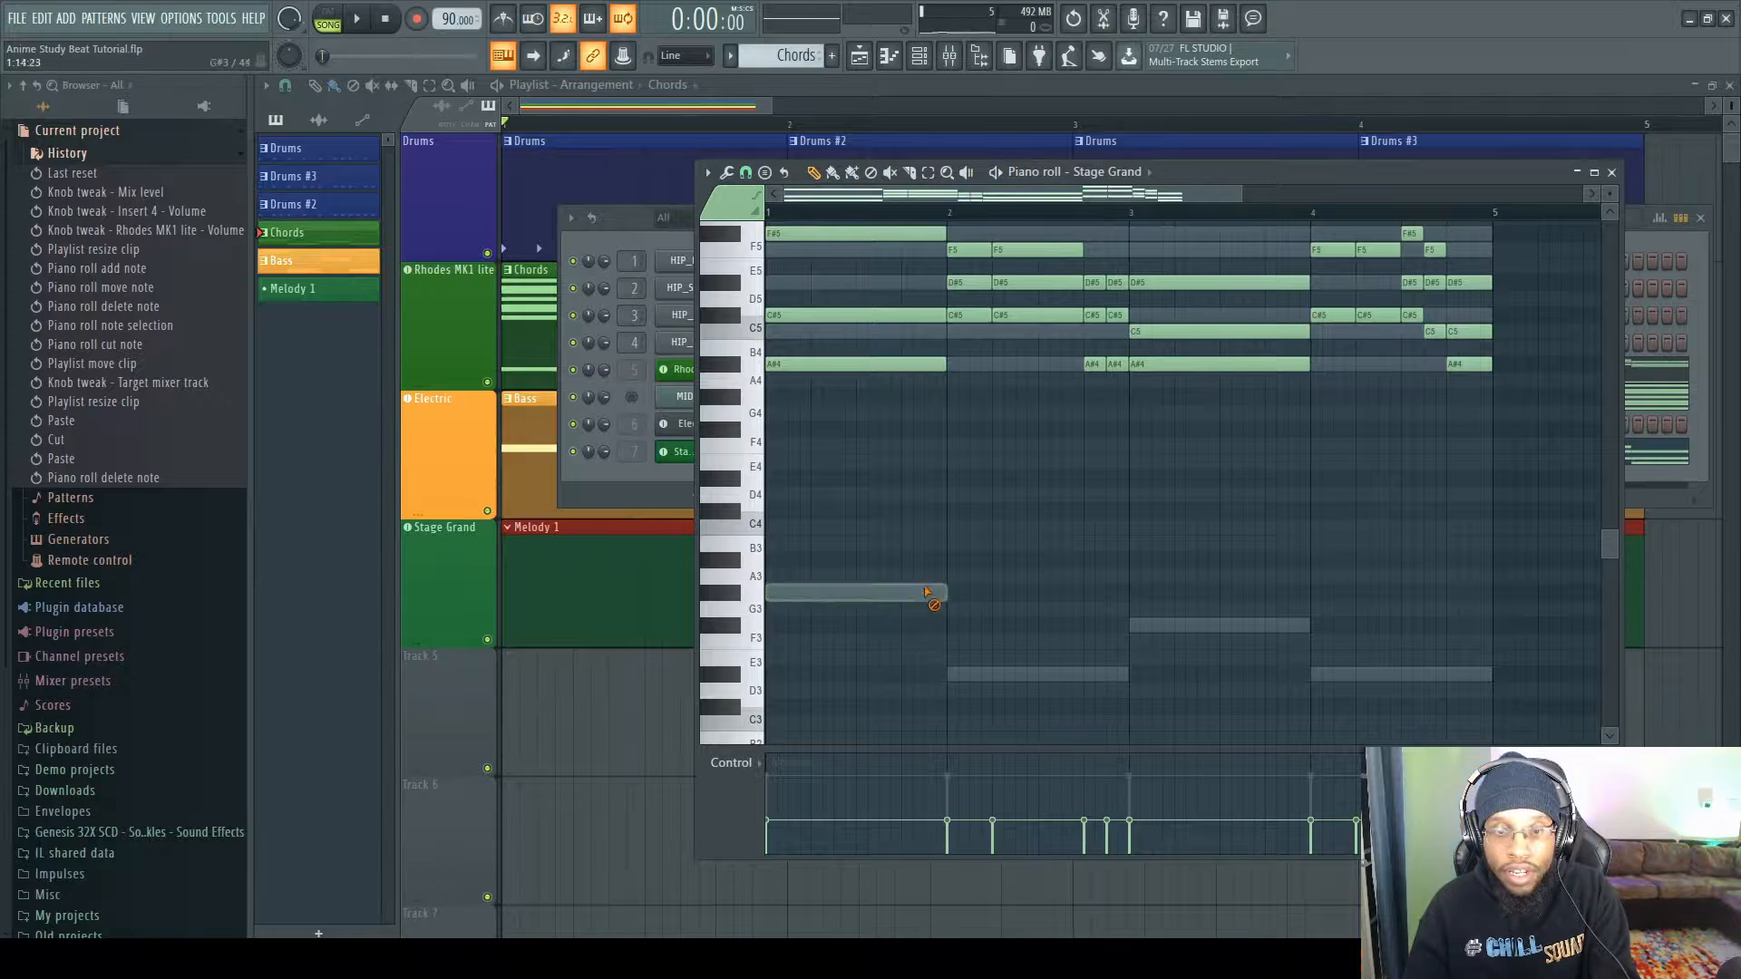
- Try shortening the Stage Grand's F#5 note in bar 1 under grid snapping, and extend it back to the full bar
scroll(935, 454, up, 2)
scroll(1194, 272, up, 2)
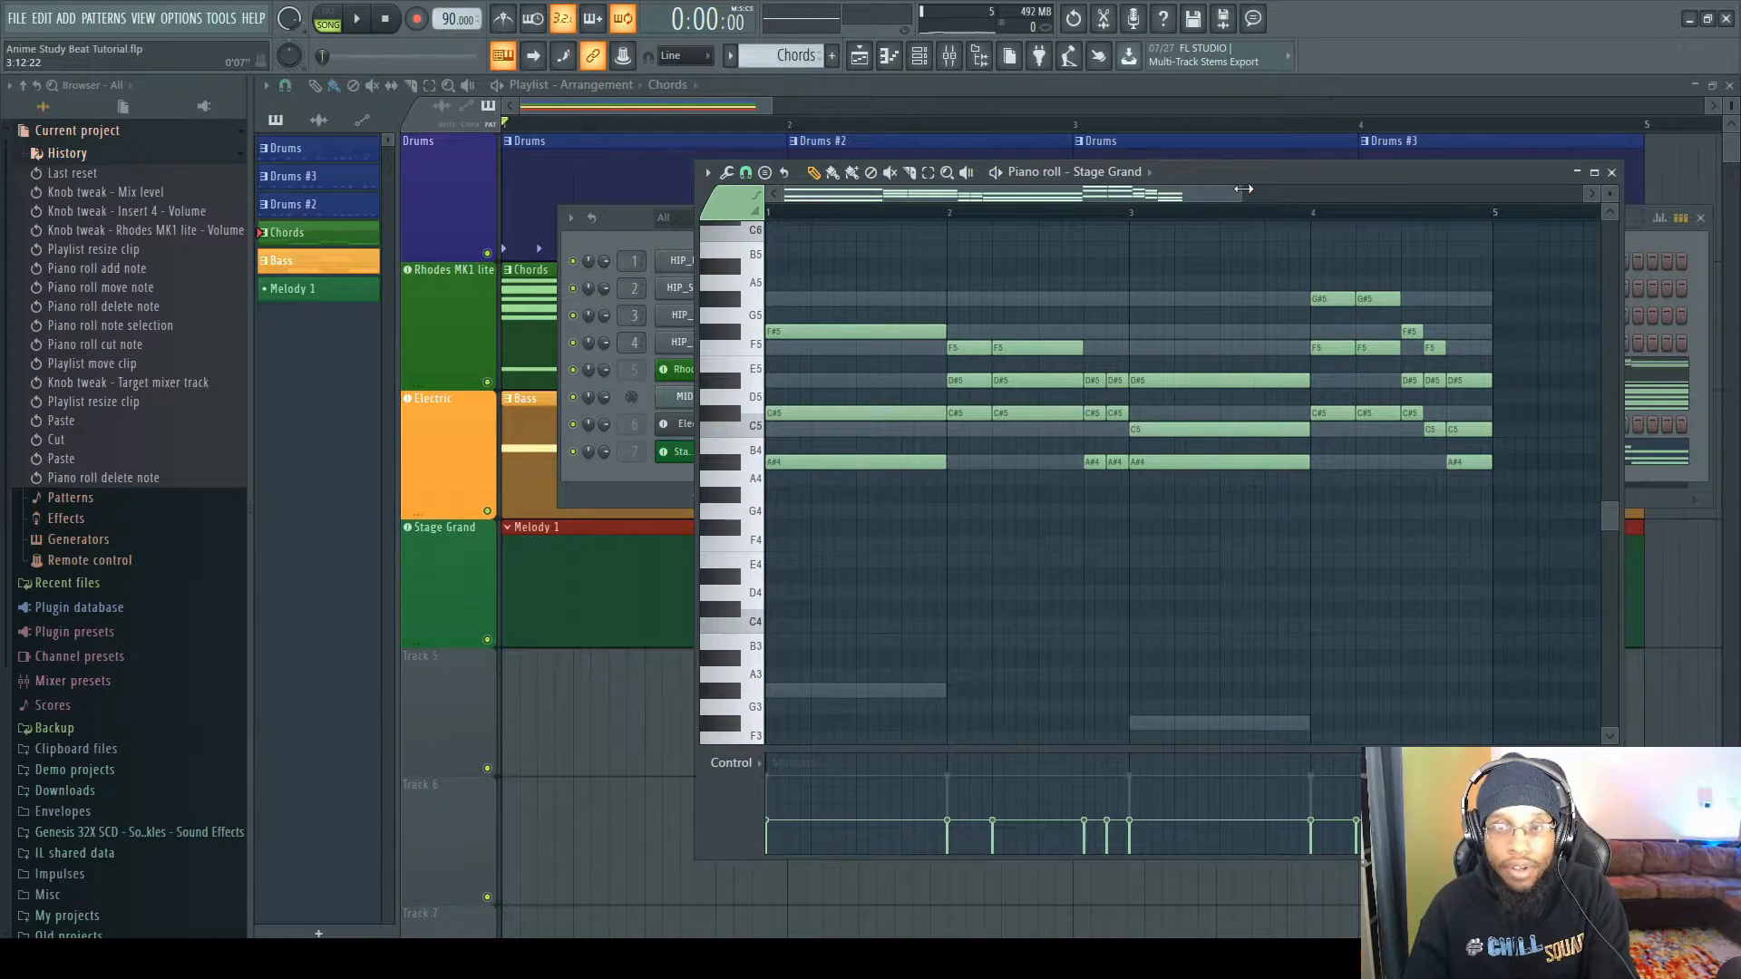
drag(1243, 188, 1002, 191)
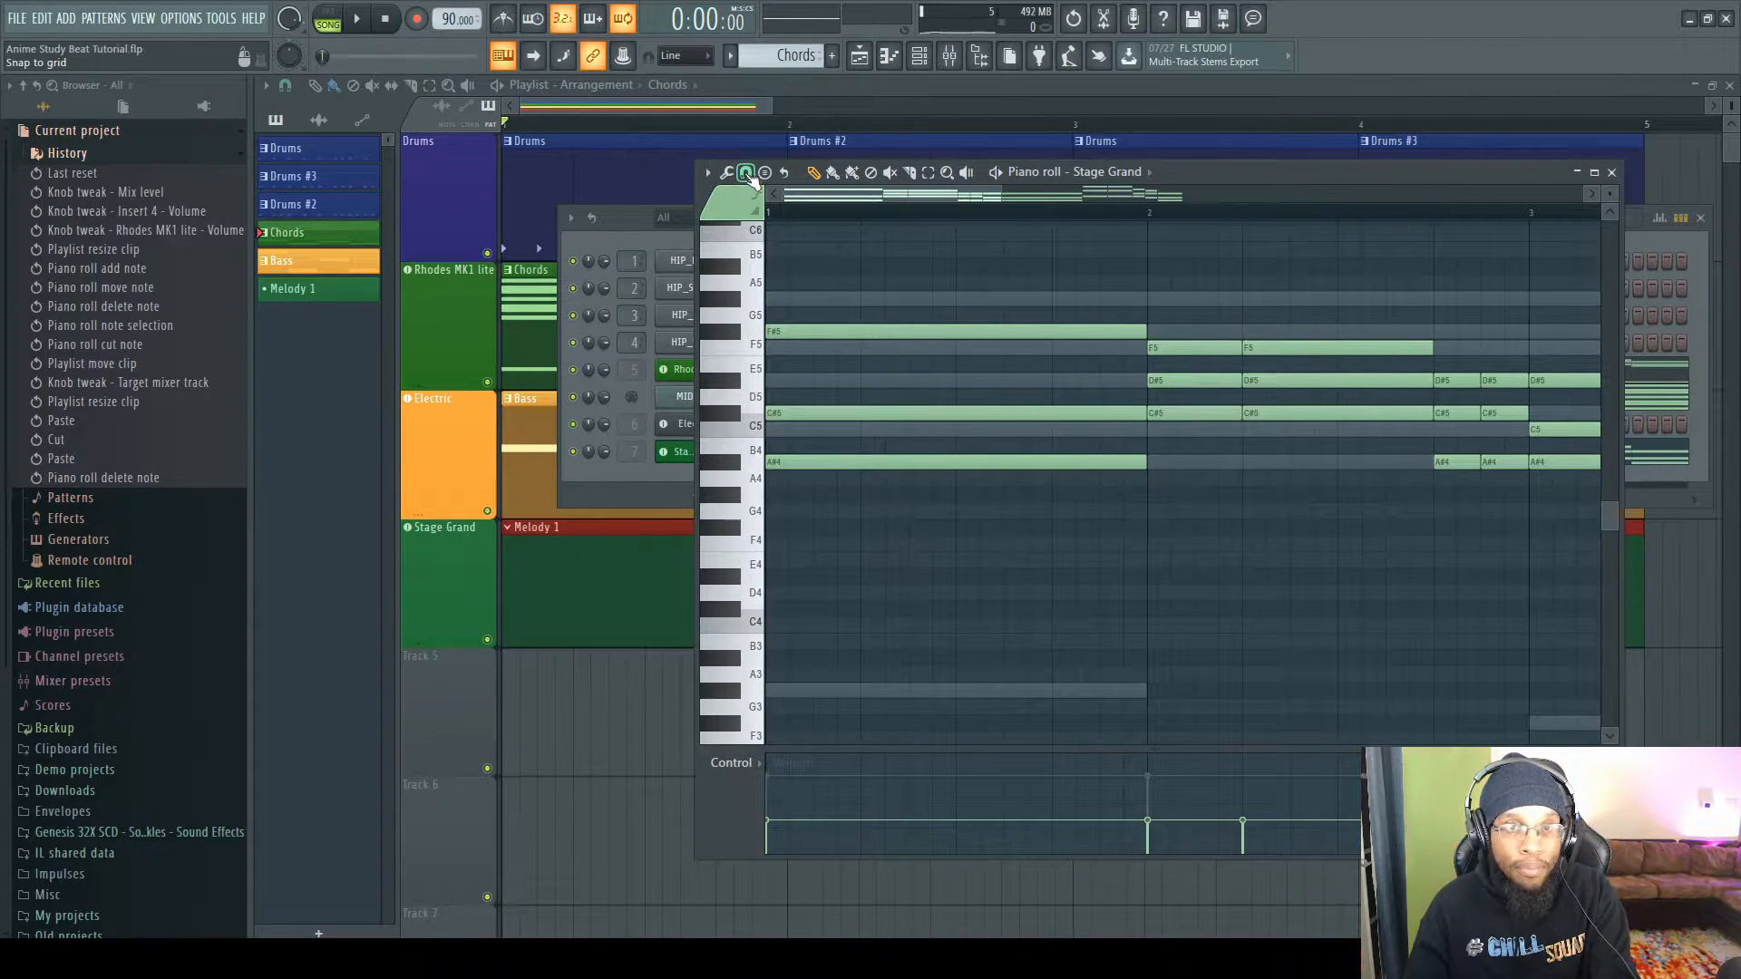
click(745, 174)
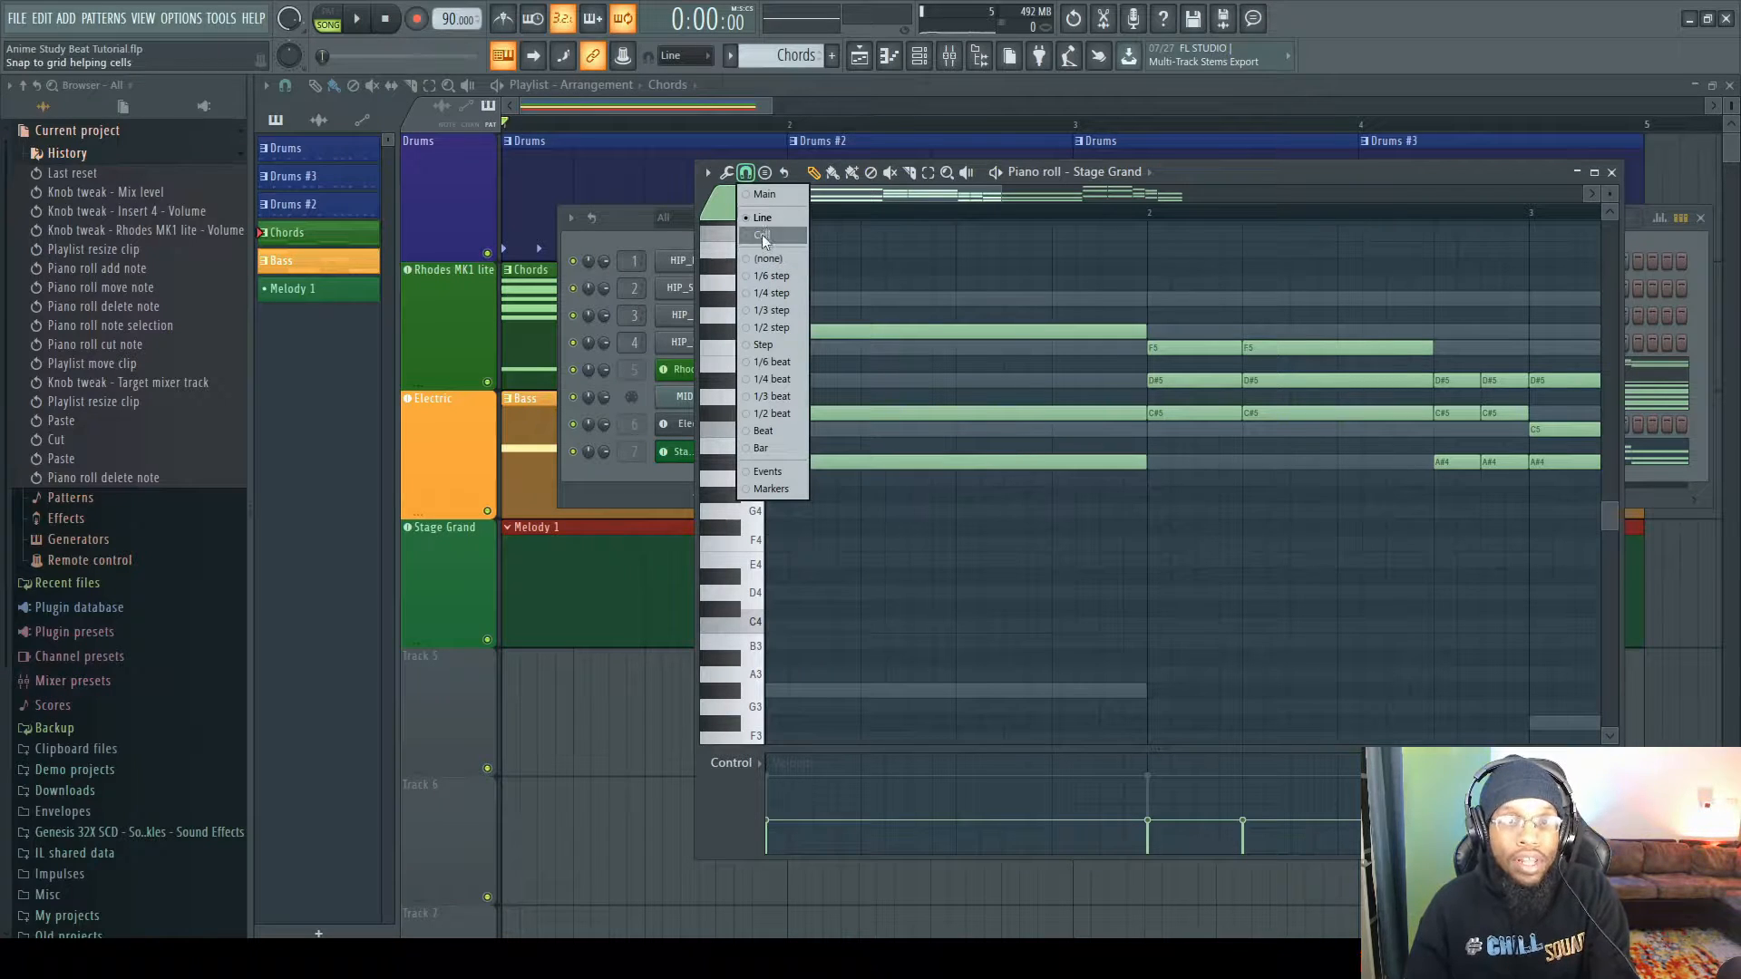
click(1070, 331)
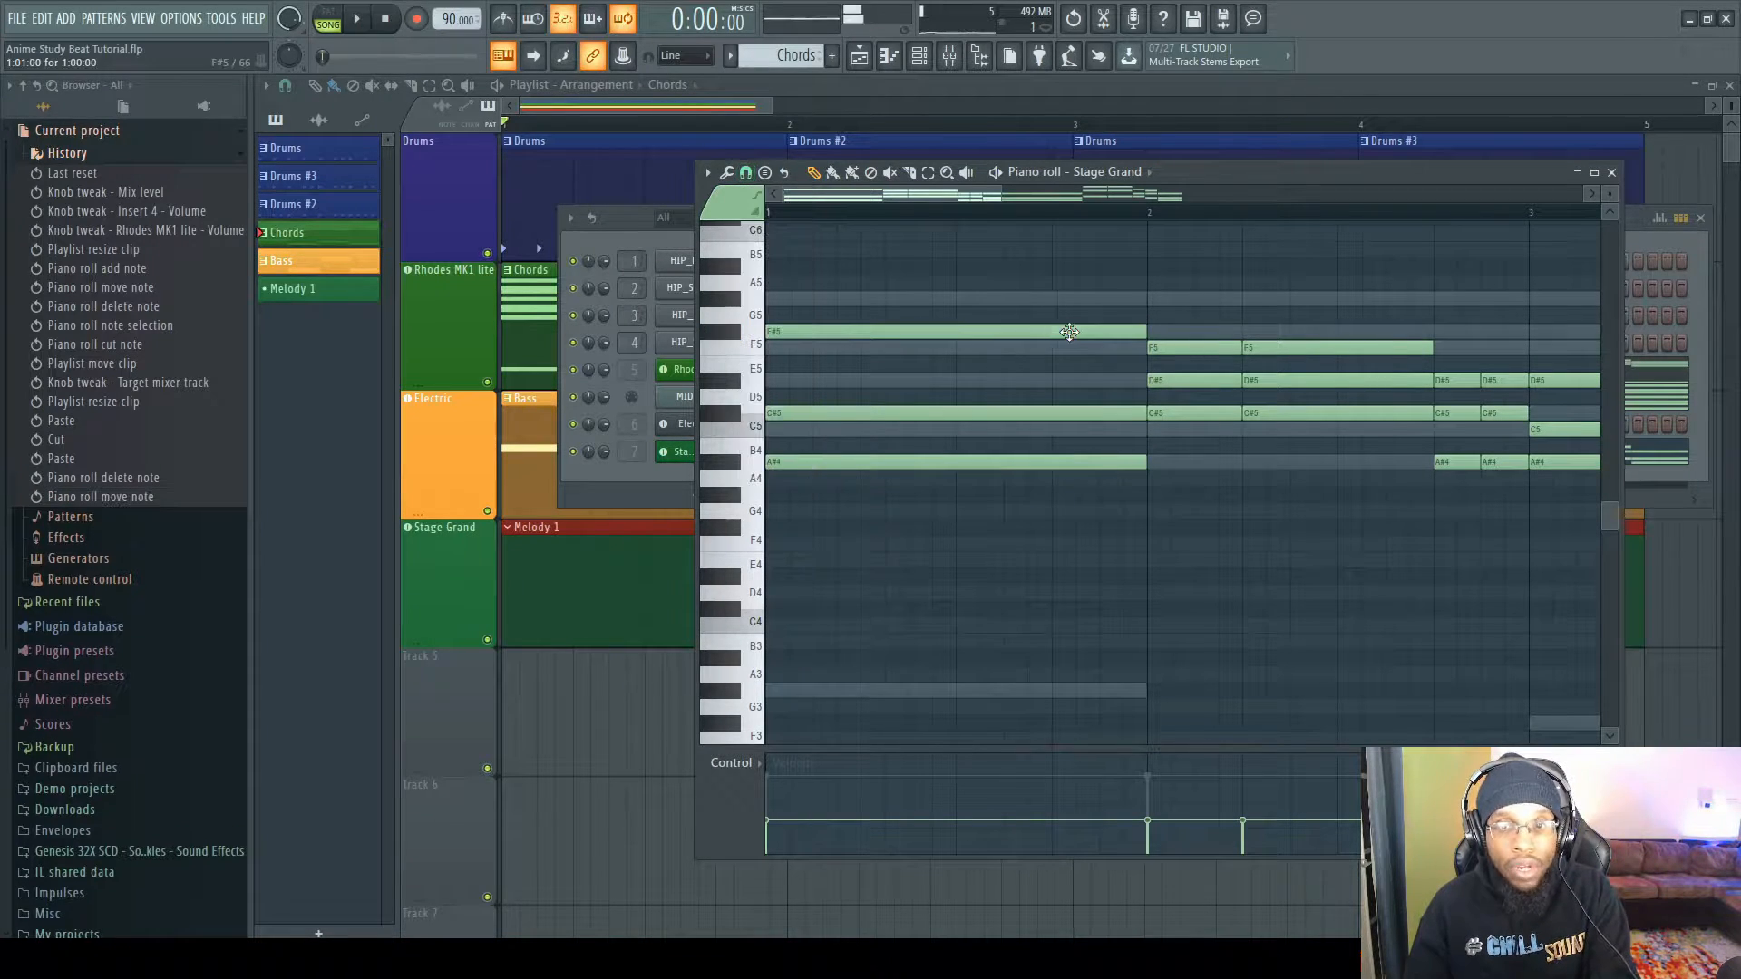
click(1143, 331)
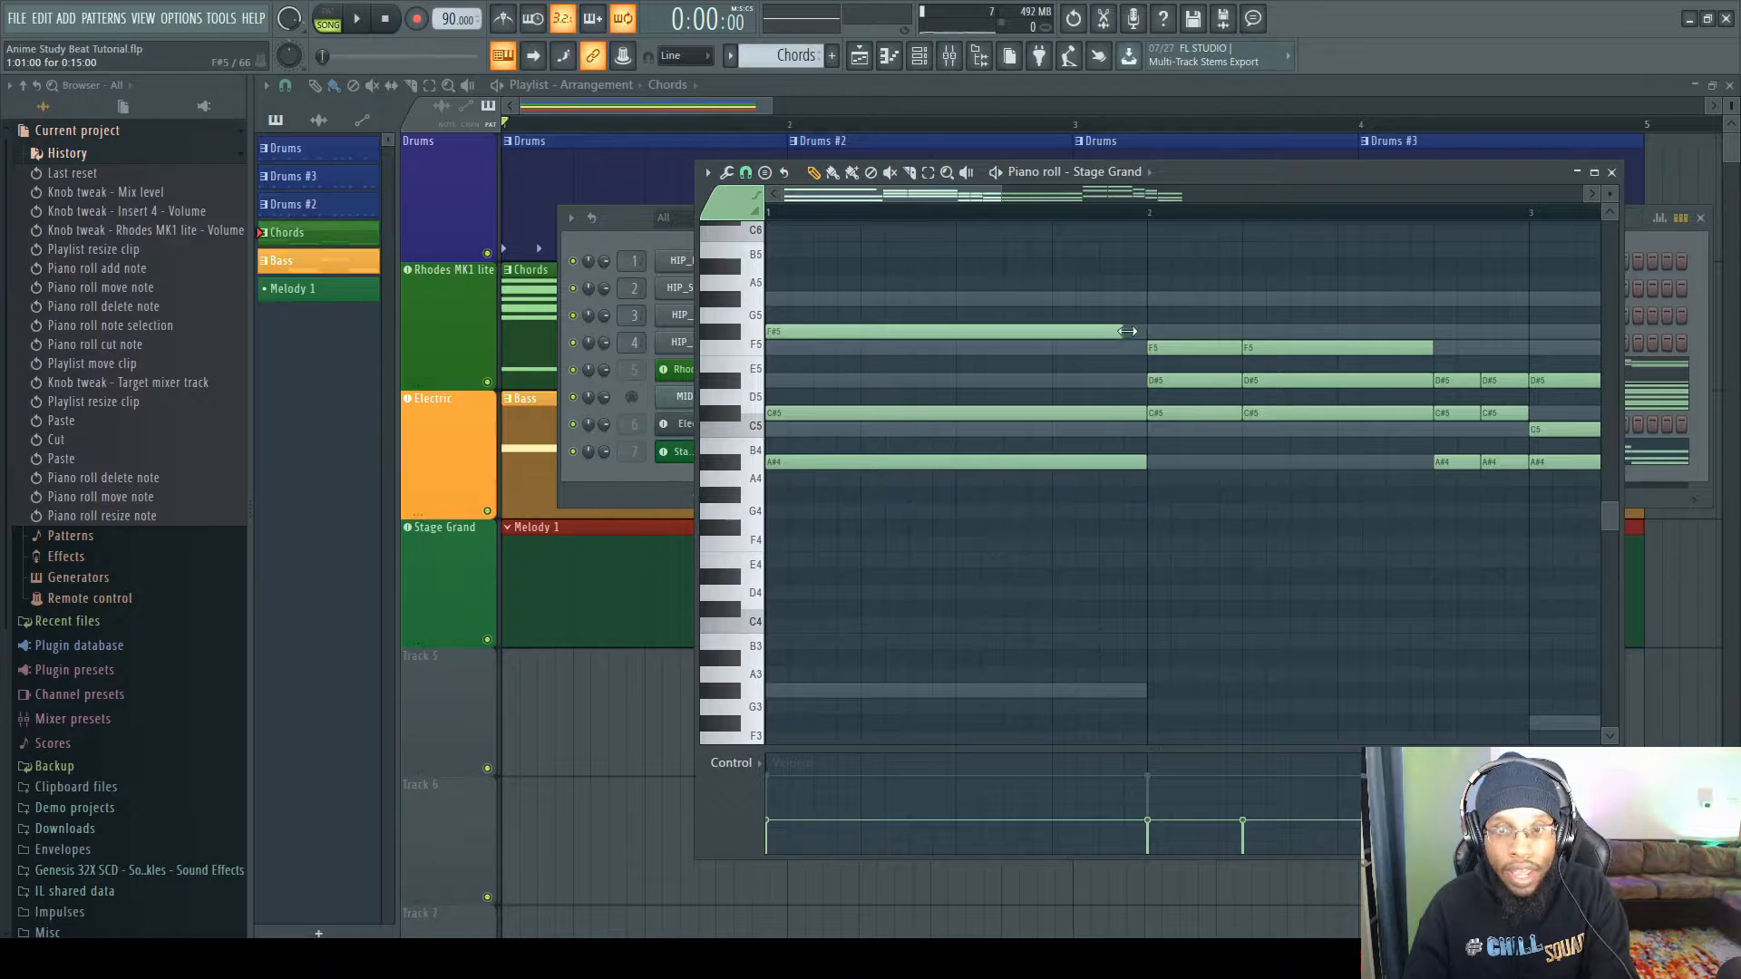
drag(1127, 331, 1089, 335)
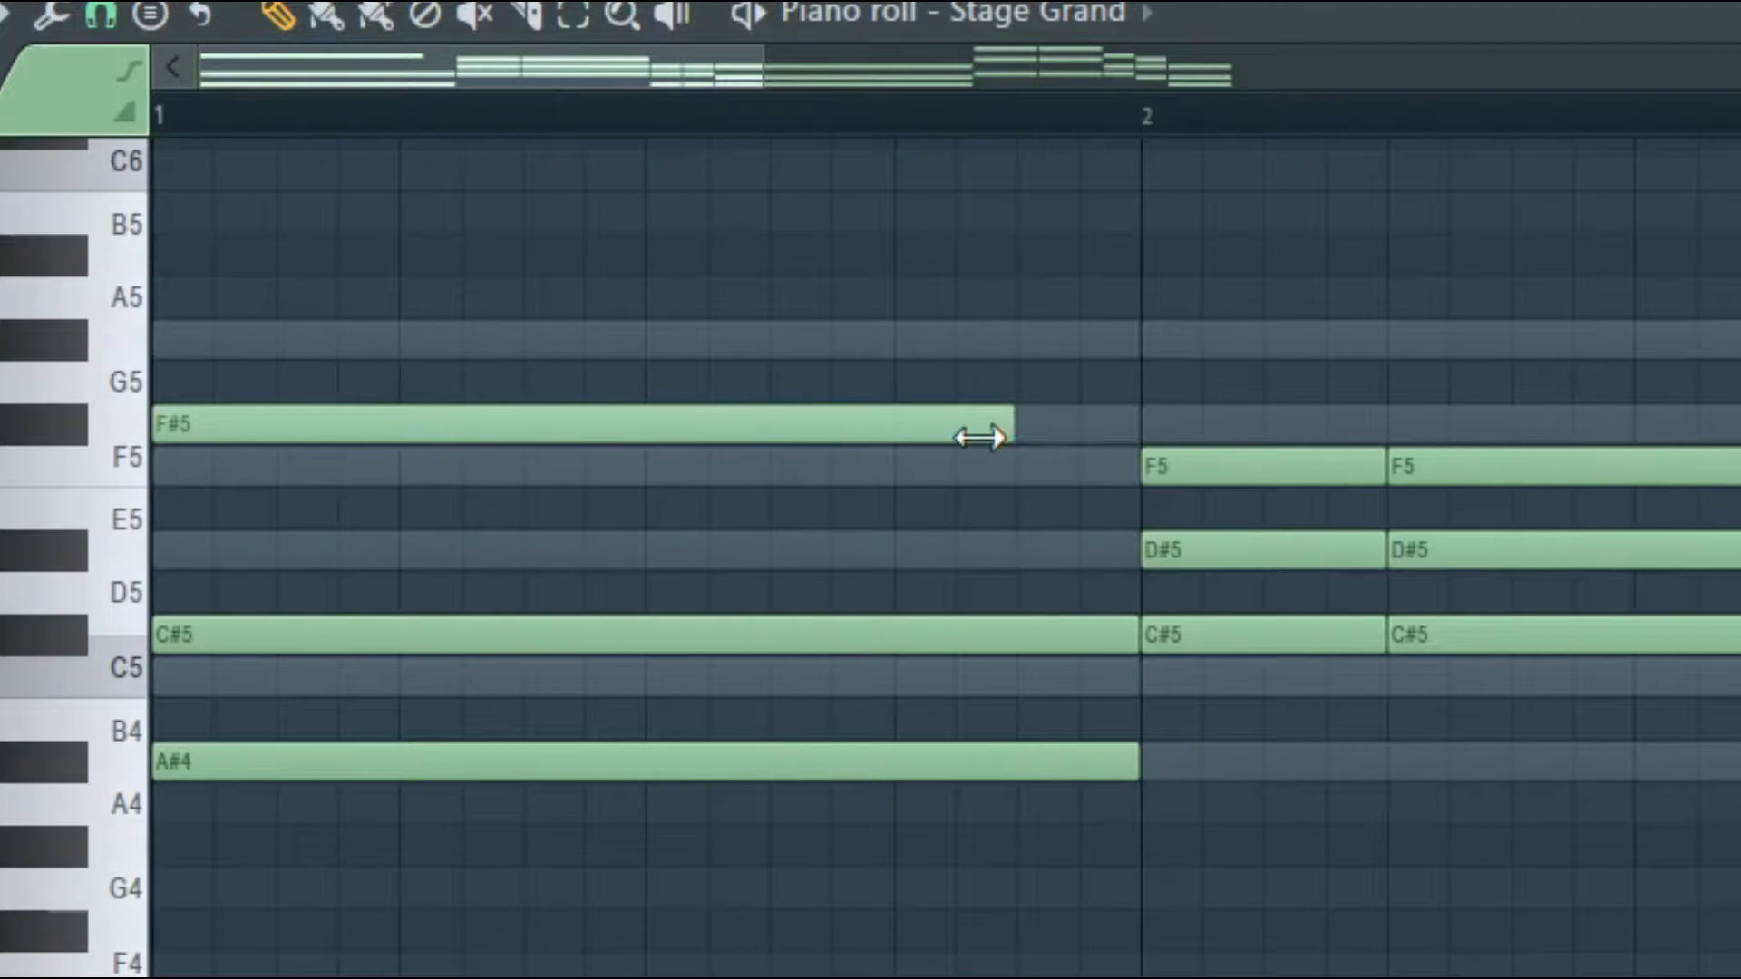
drag(979, 438, 1124, 486)
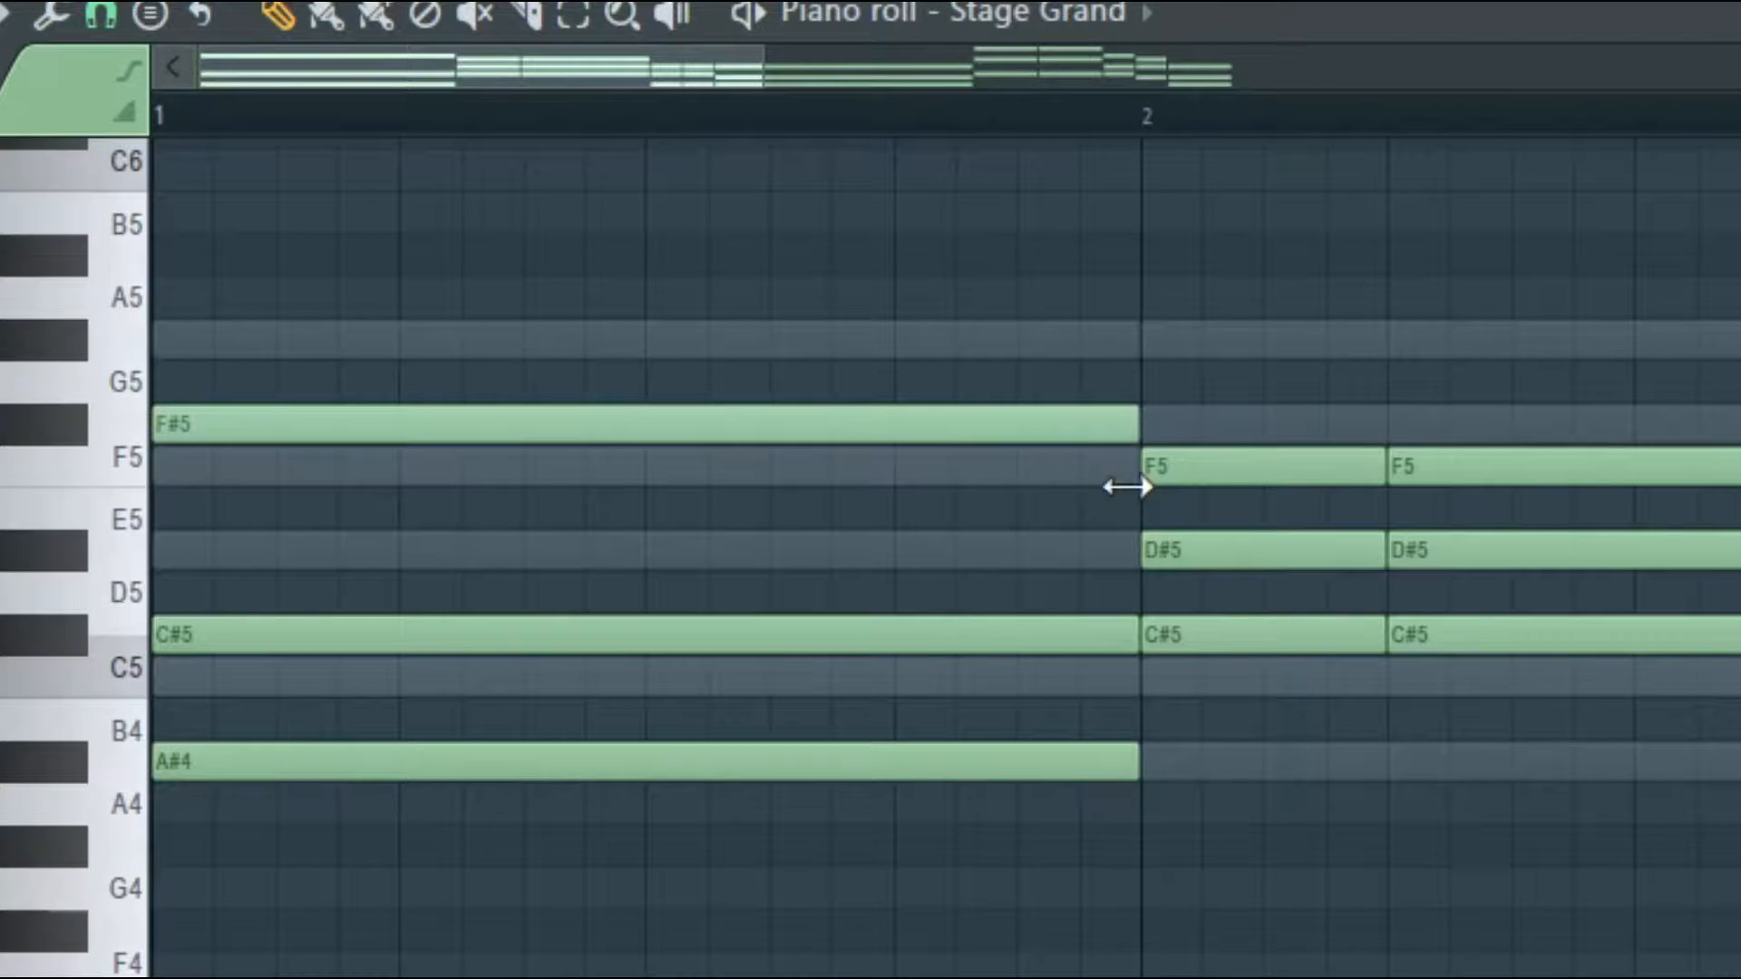
- Turn off grid snapping and shorten the bar 1 chord's F#5, C#5 and A#4 notes to slightly staggered ends
click(104, 16)
click(152, 234)
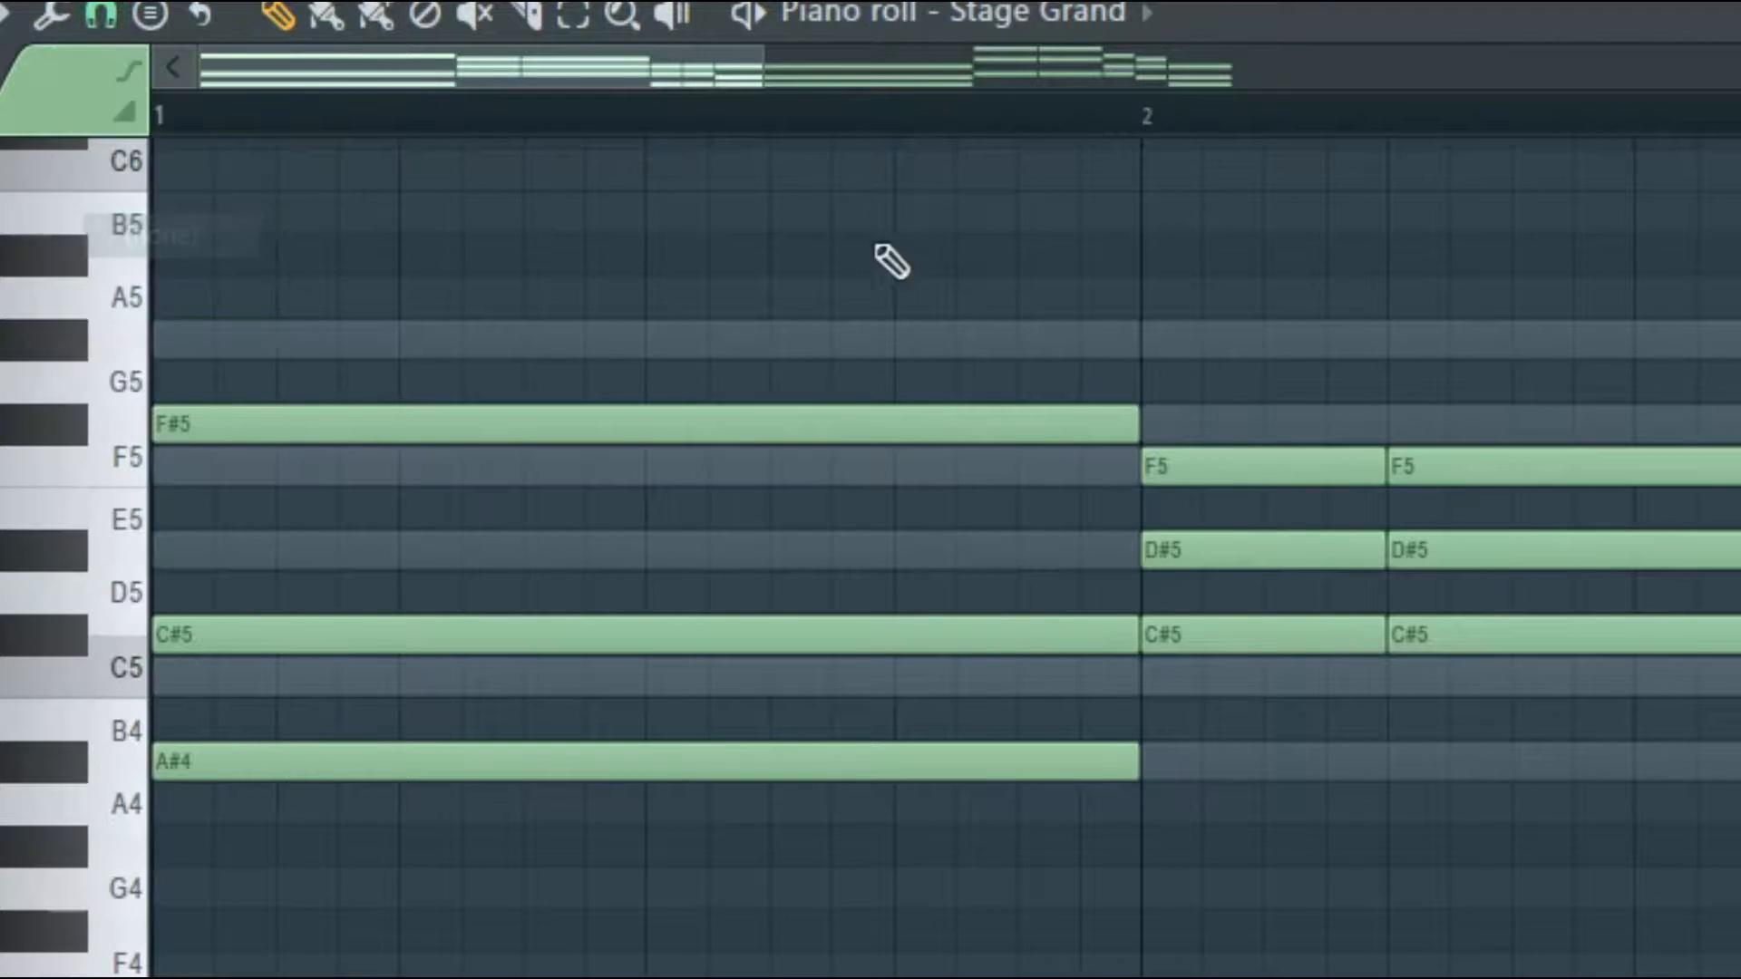
drag(1124, 421, 1054, 473)
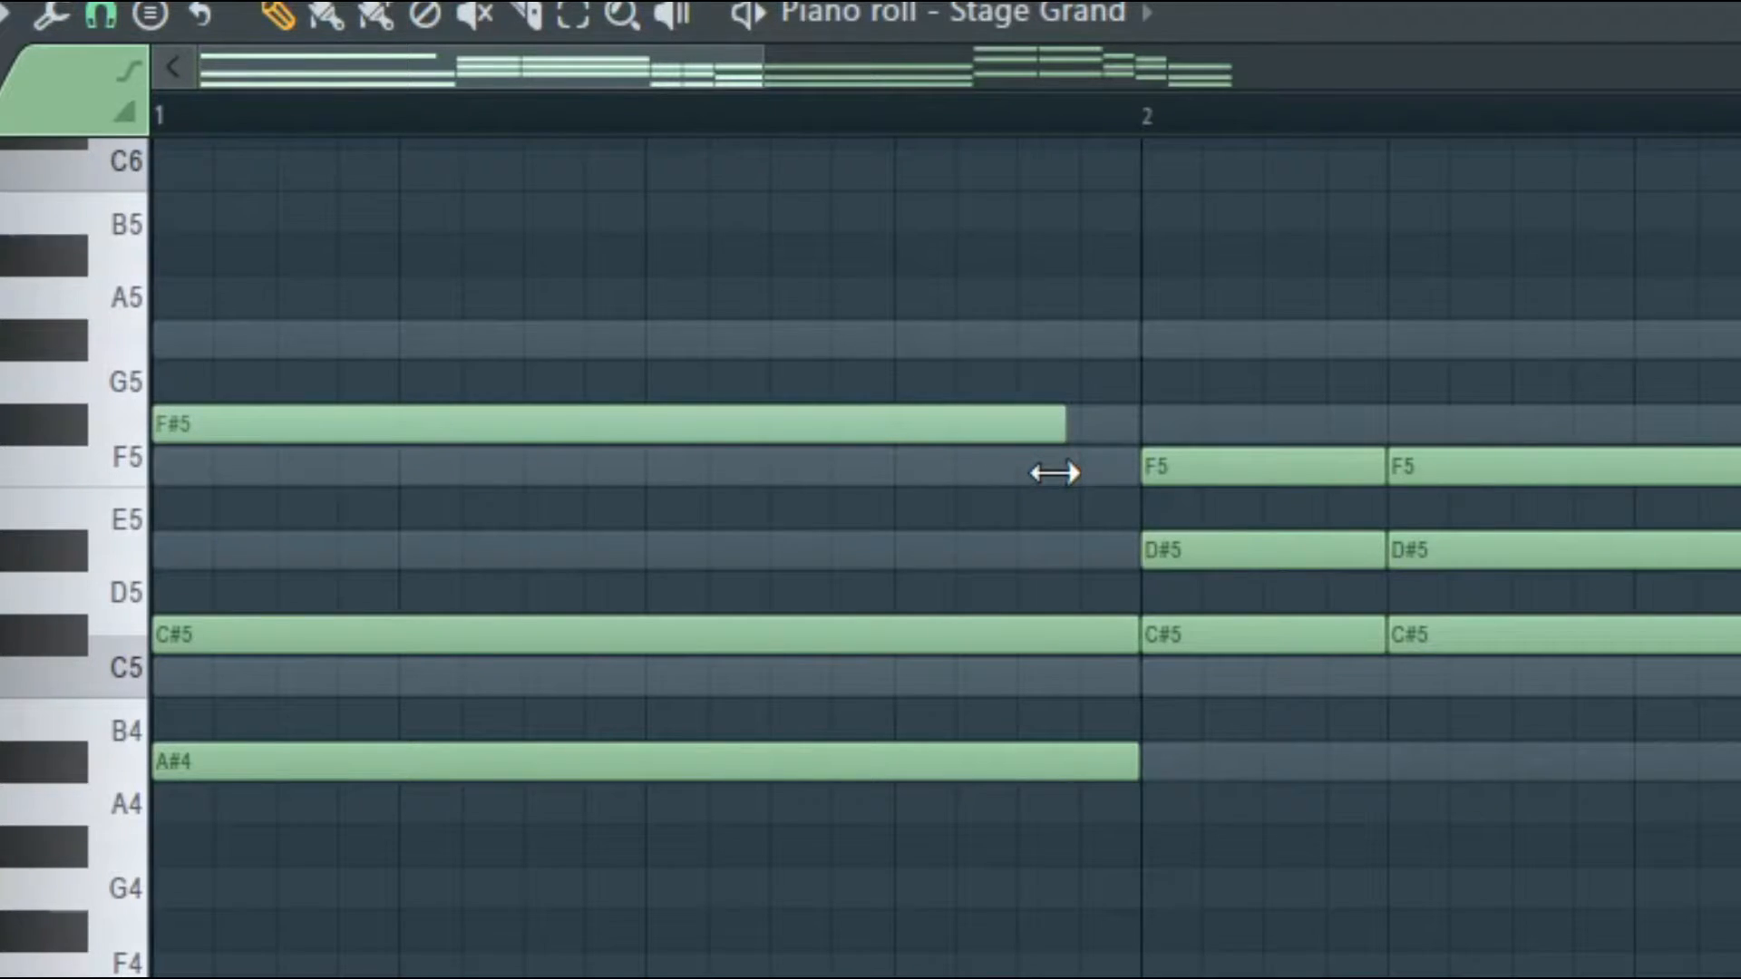
drag(1054, 473, 1060, 472)
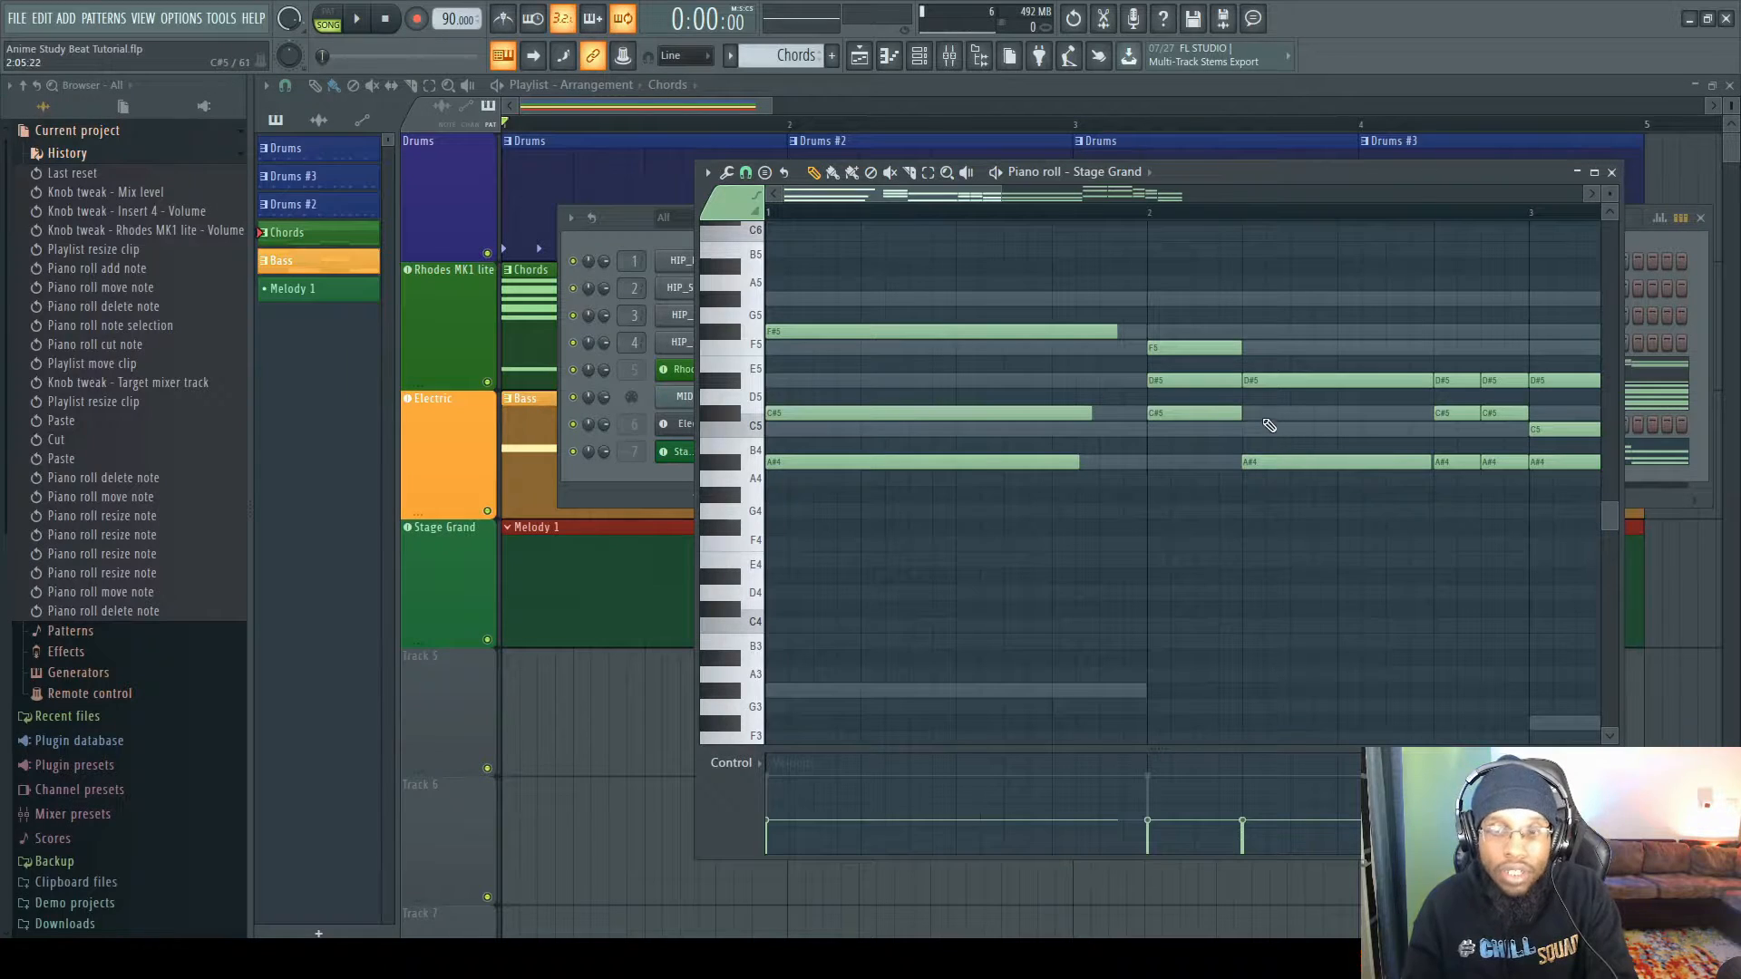
- Add a C#5 note to bar 2's second chord and stagger the first chord's note starts in the order C#5, D#5, F5
click(1254, 414)
drag(1254, 413, 1256, 413)
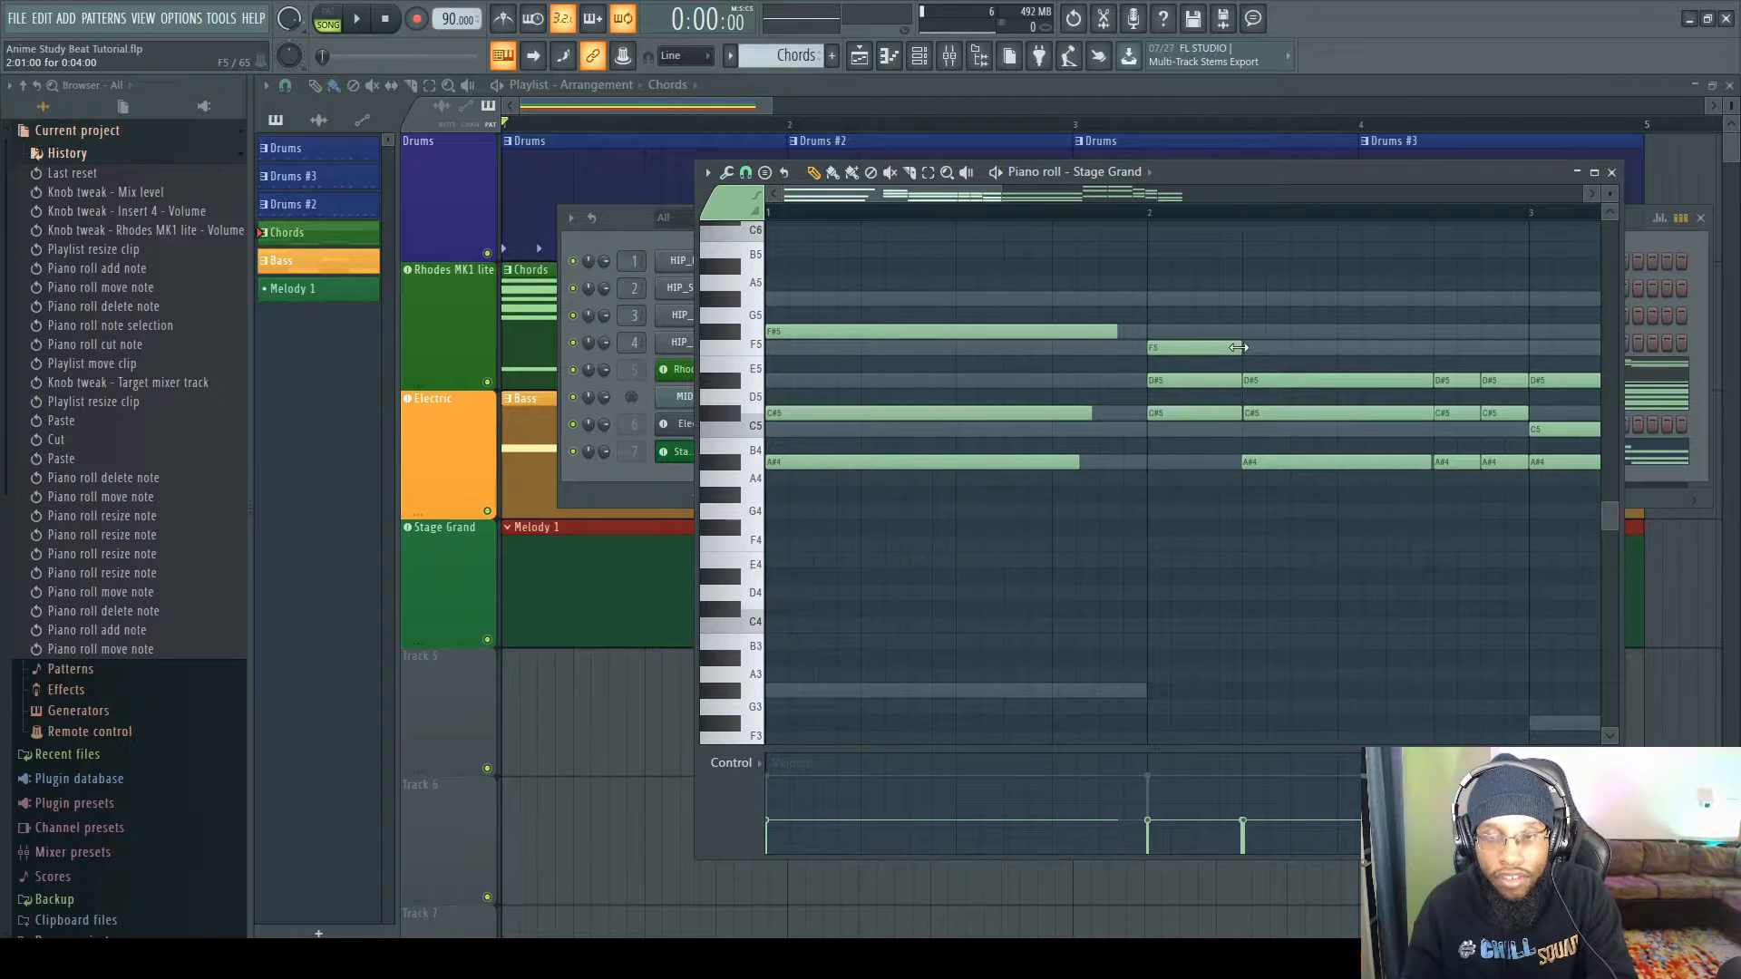
drag(1239, 347, 1237, 350)
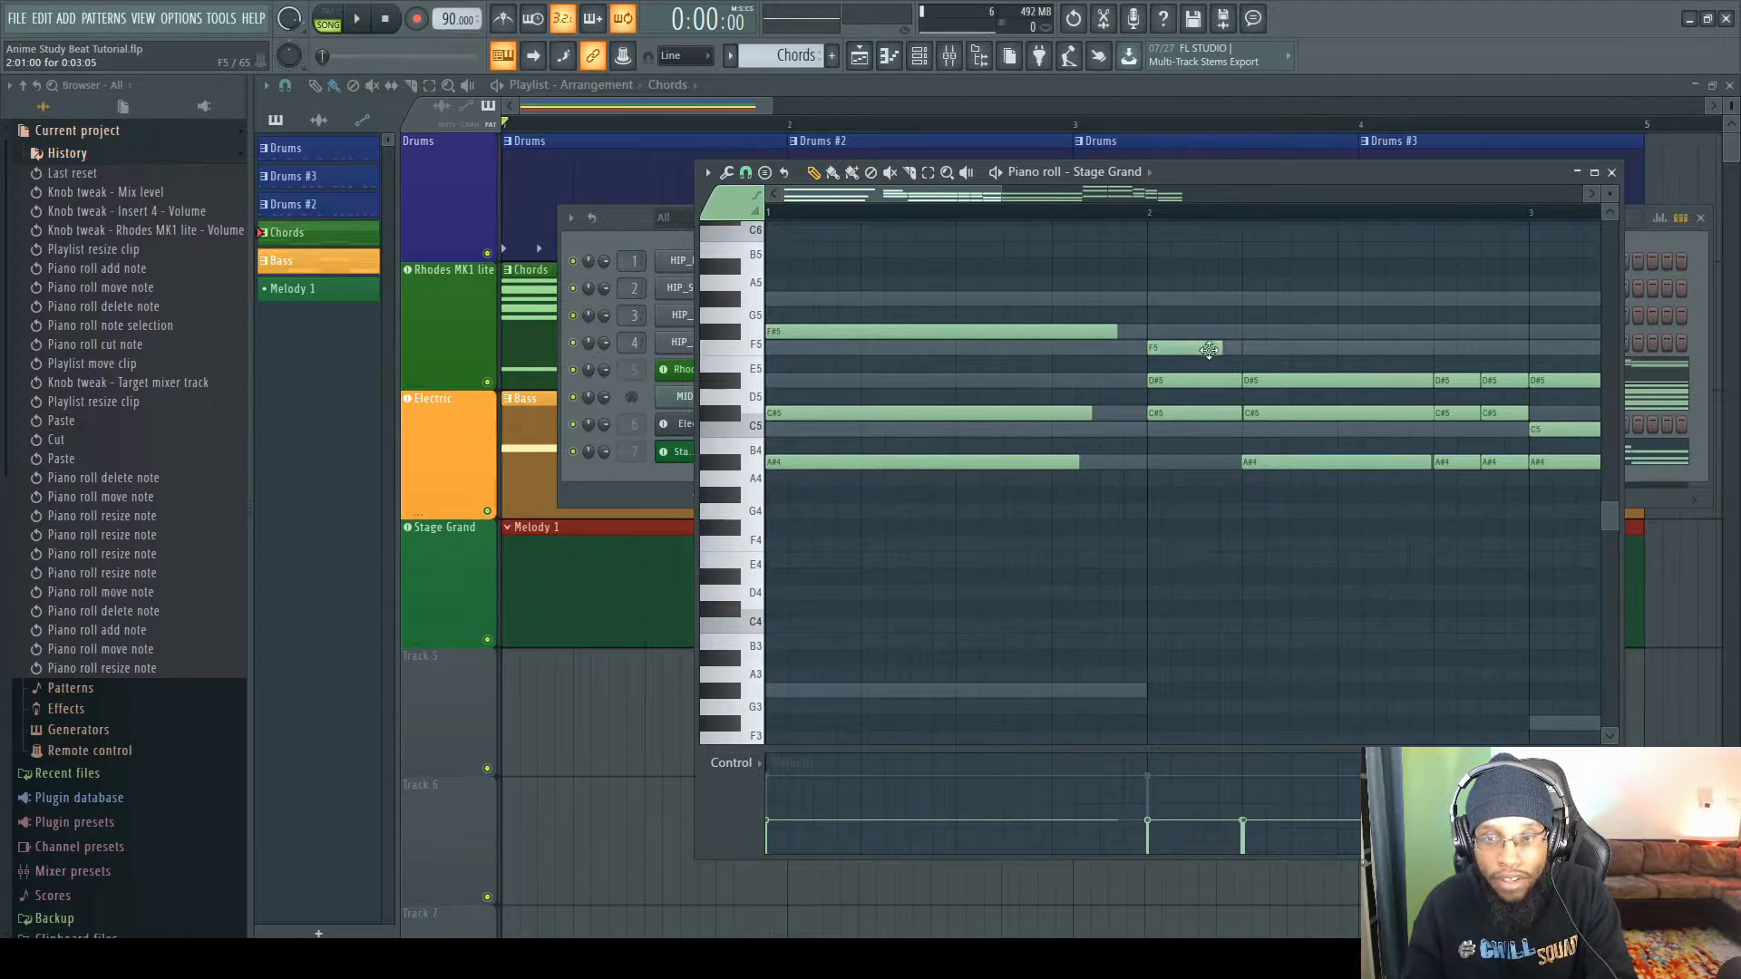
drag(1189, 349, 1215, 414)
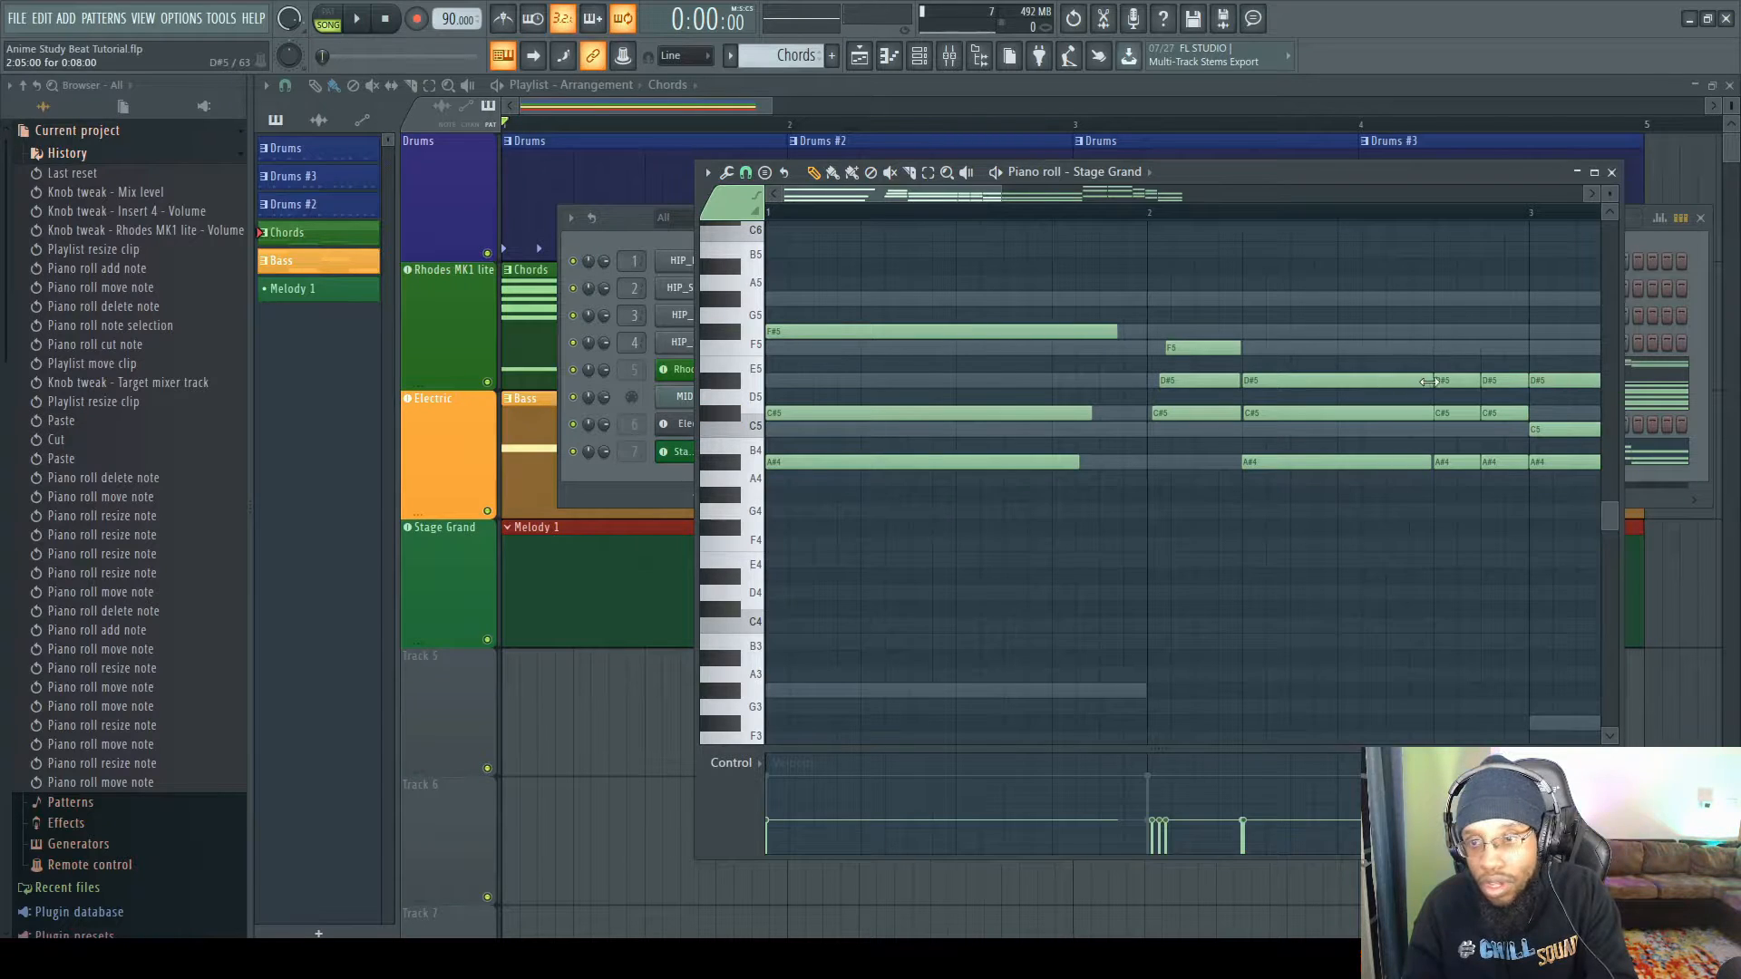
- Shorten the note ends of the last three chords in bar 2 to leave small gaps between them
drag(1435, 382, 1406, 462)
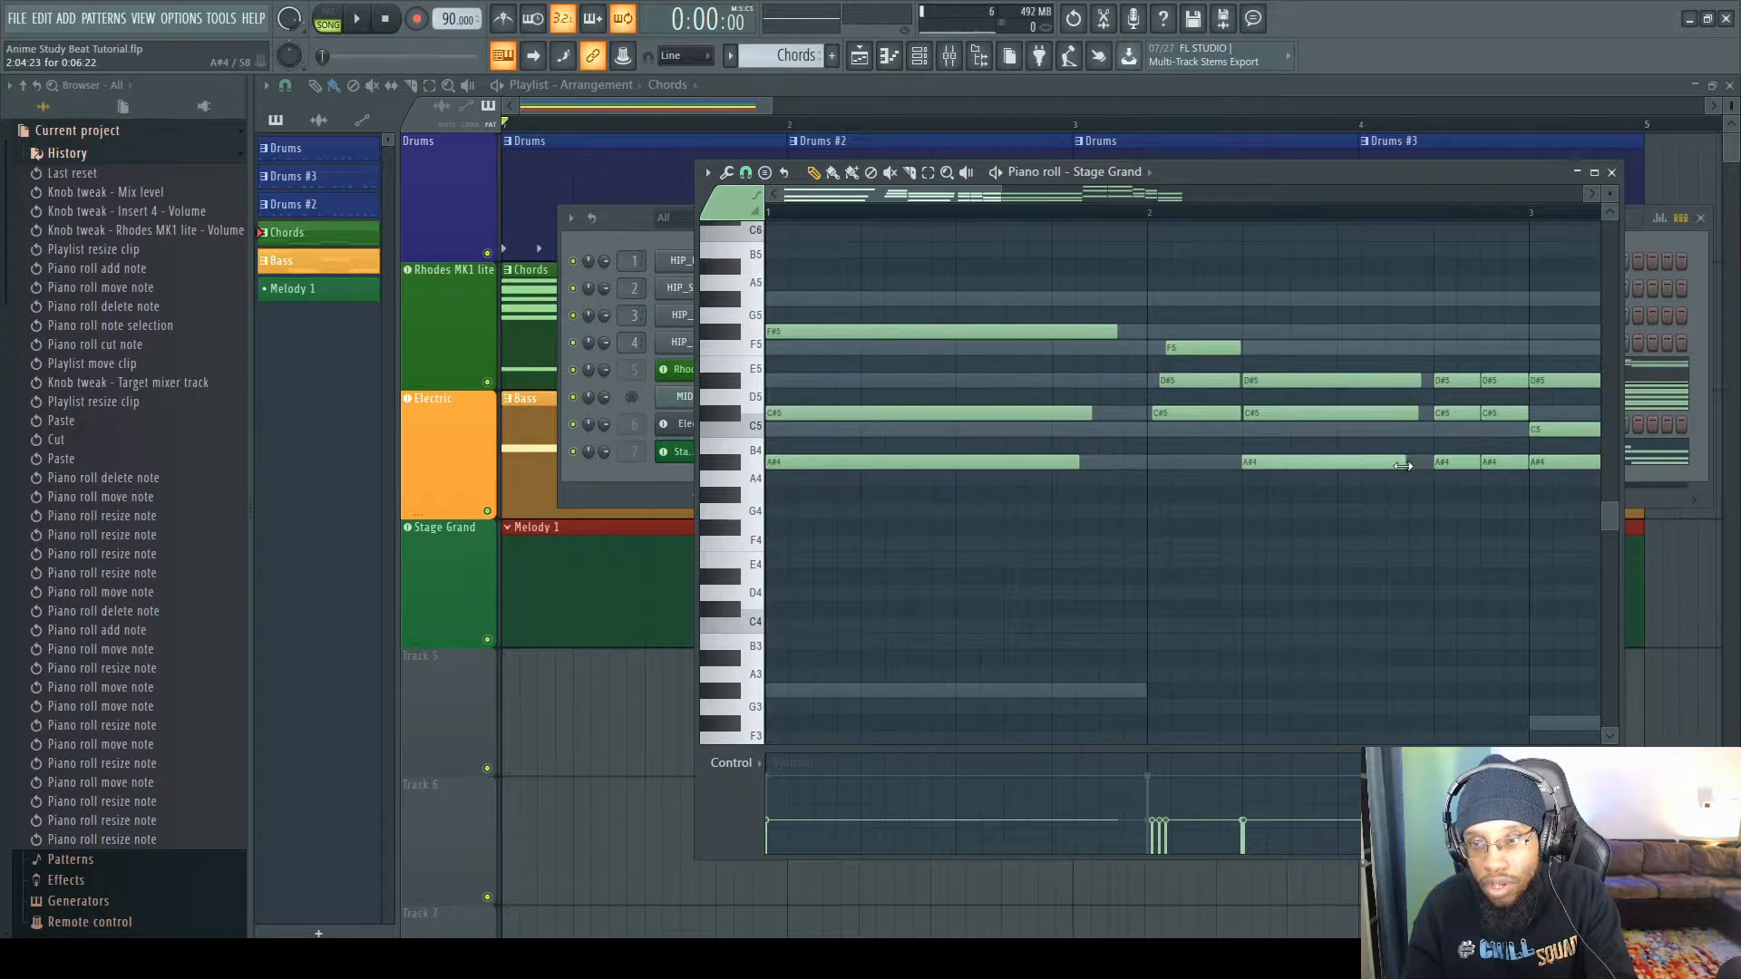
drag(1481, 374, 1479, 374)
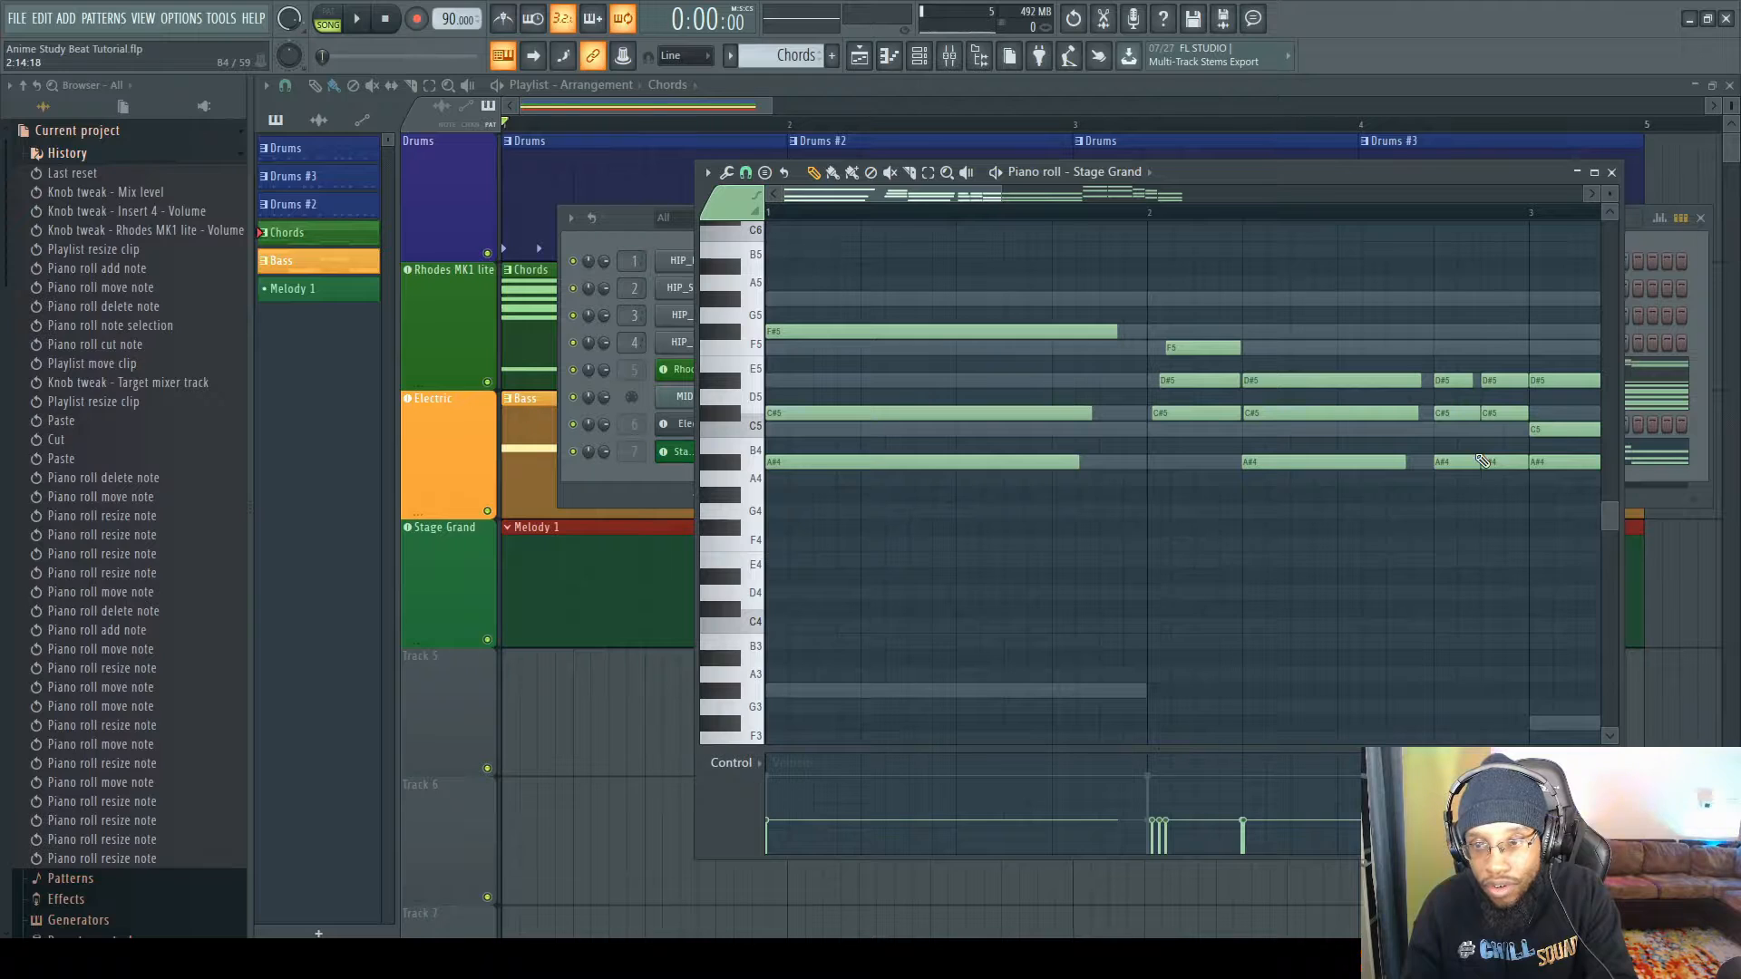
drag(1483, 461, 1523, 415)
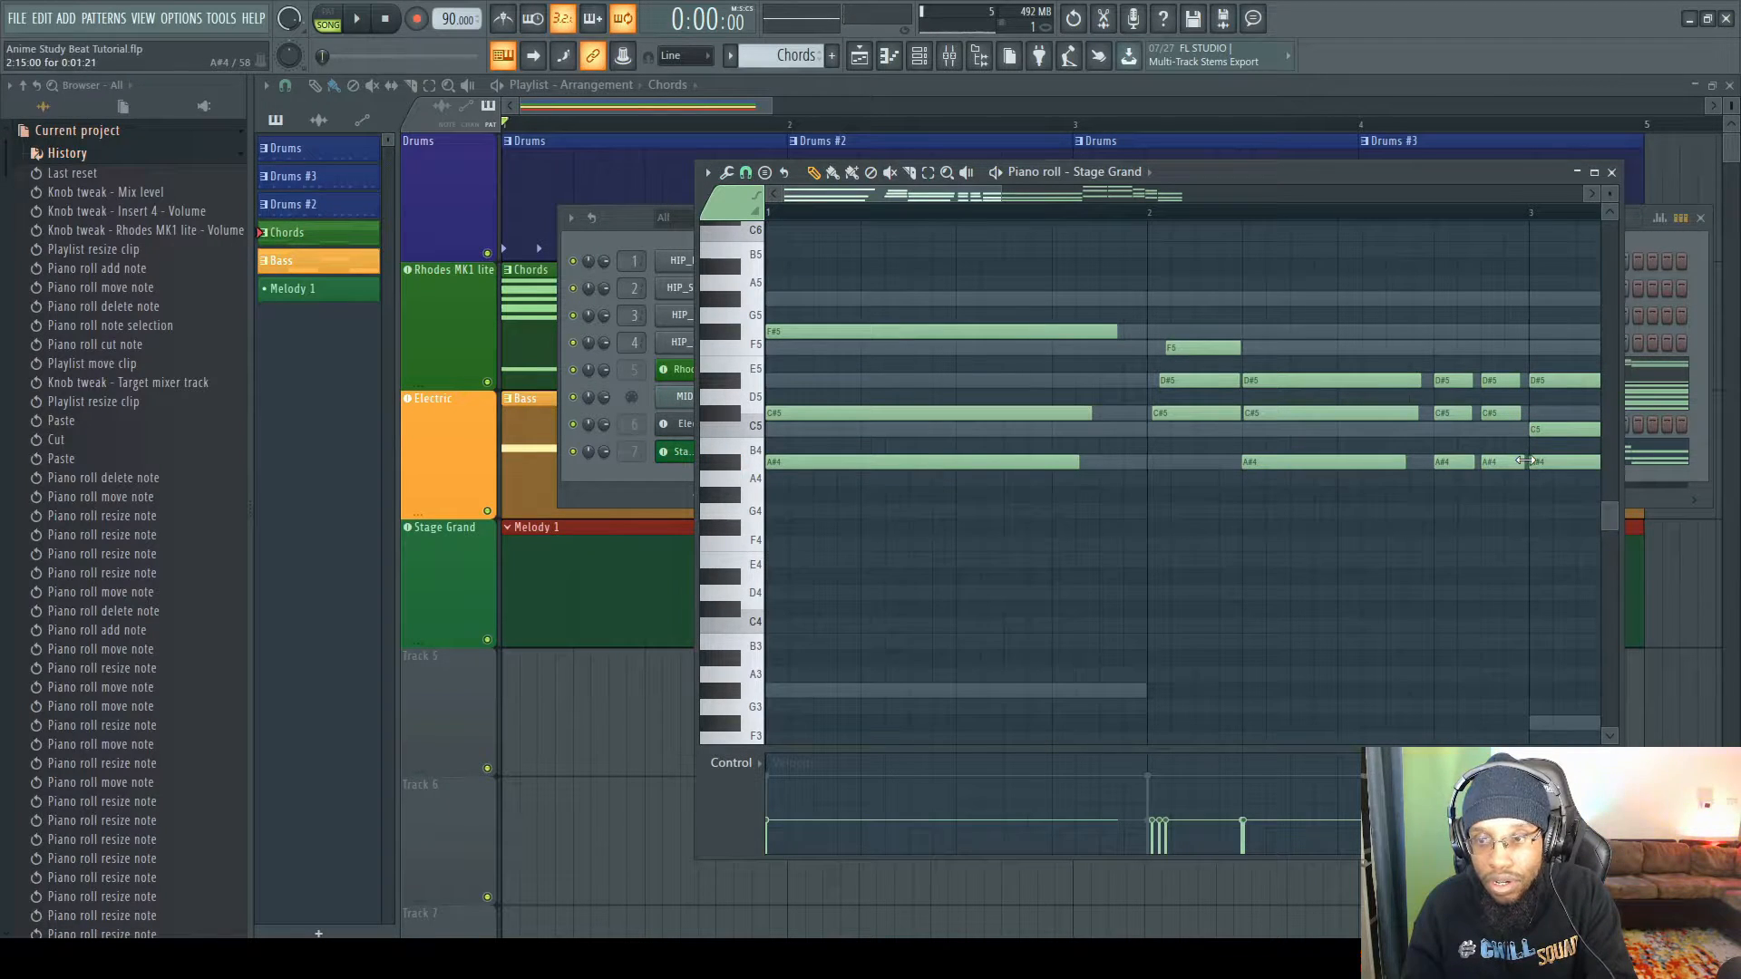
- Stagger the last chord of bar 4 by starting its C5 after the A#4 and its D#5 last
drag(971, 194, 1194, 237)
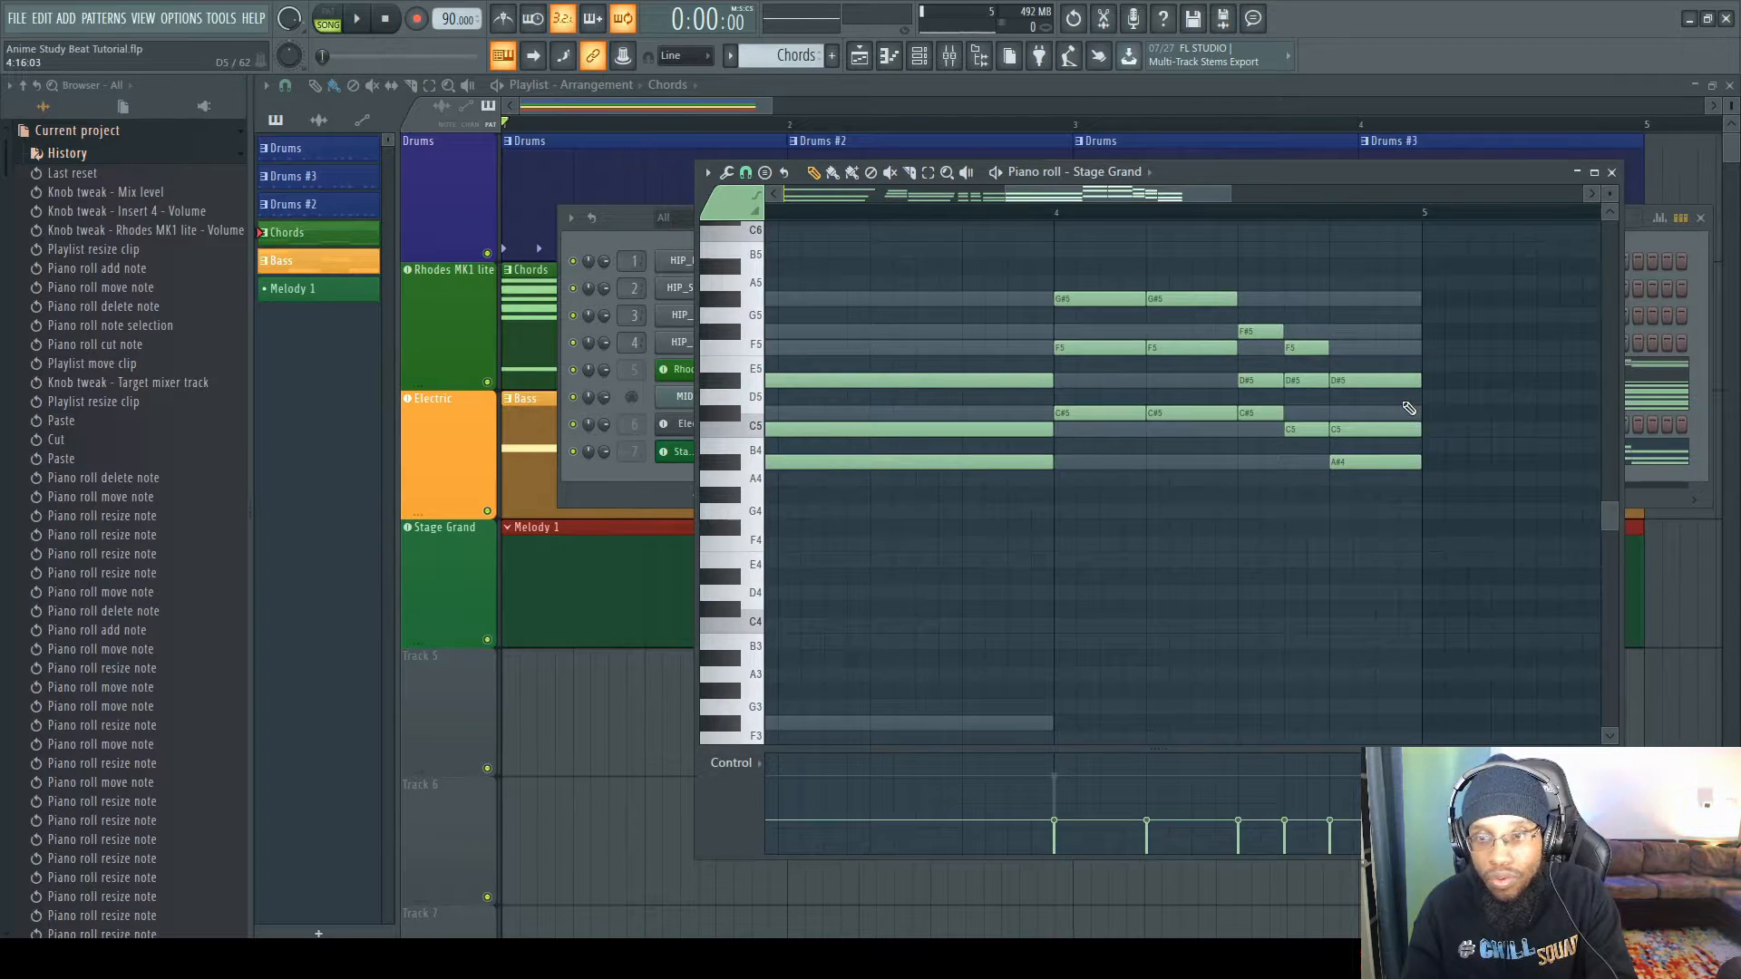
mouse_move(1416, 383)
mouse_down()
mouse_move(1387, 388)
mouse_move(1406, 386)
mouse_up()
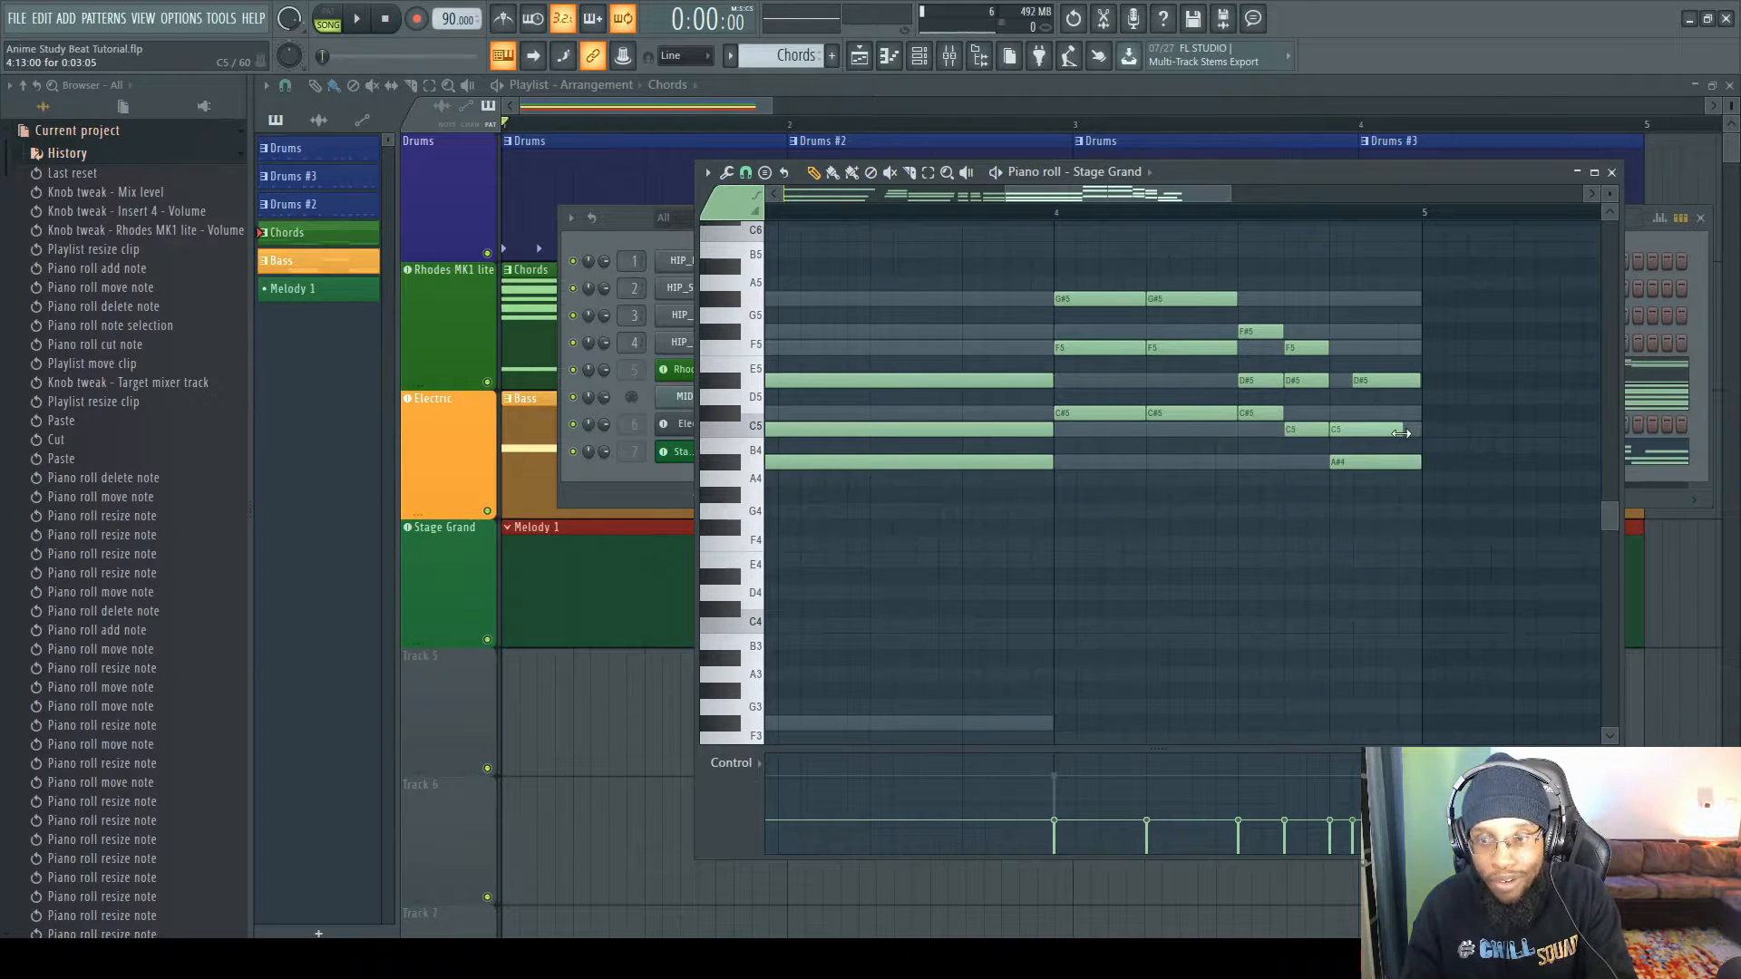
drag(1392, 432, 1411, 432)
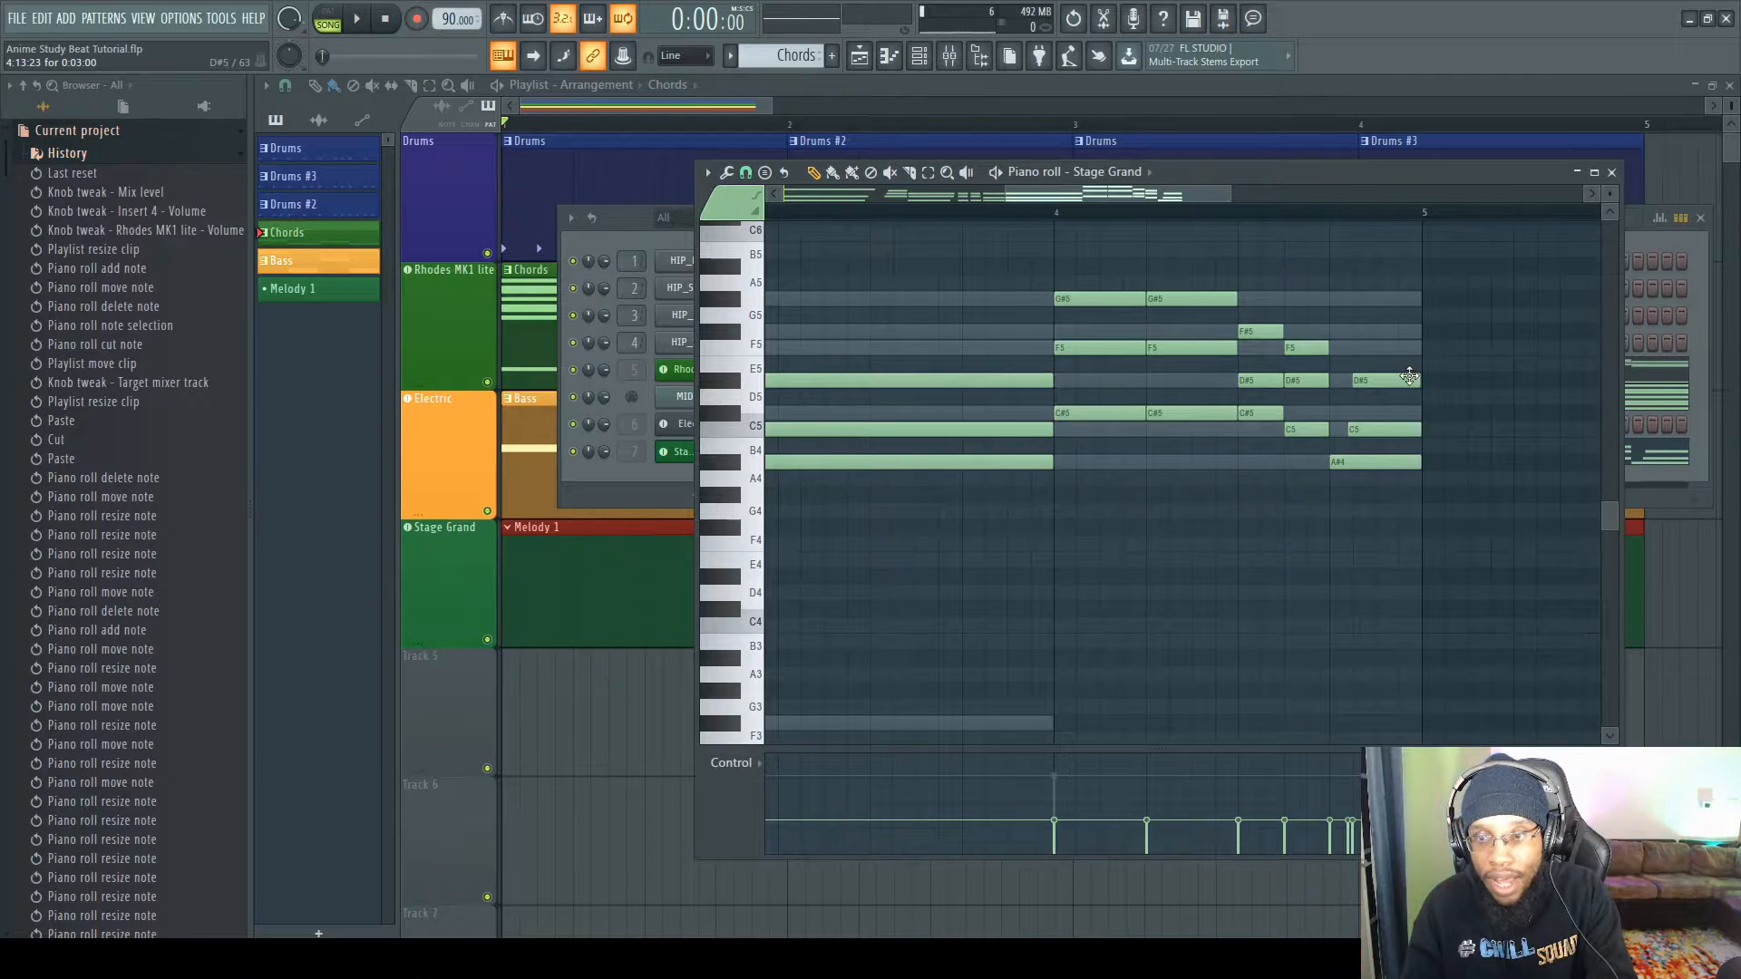
drag(1416, 385, 1412, 392)
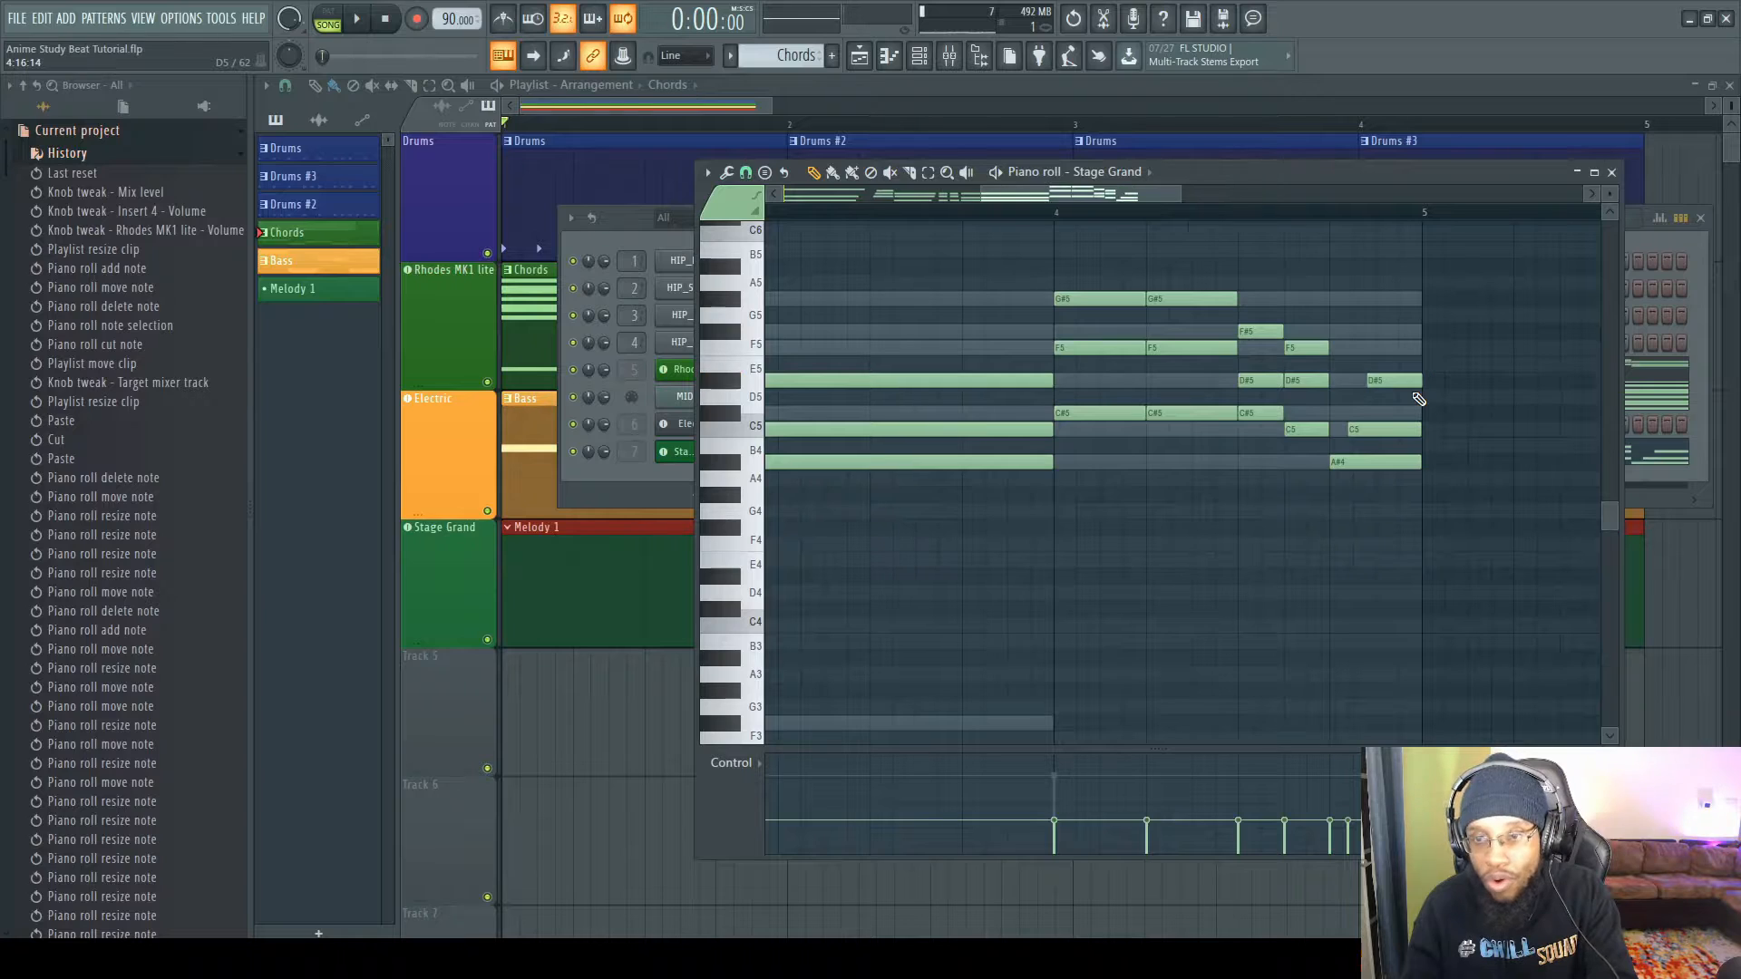
- Play the arrangement to hear the edited Stage Grand timing, and stop in bar 3
click(363, 19)
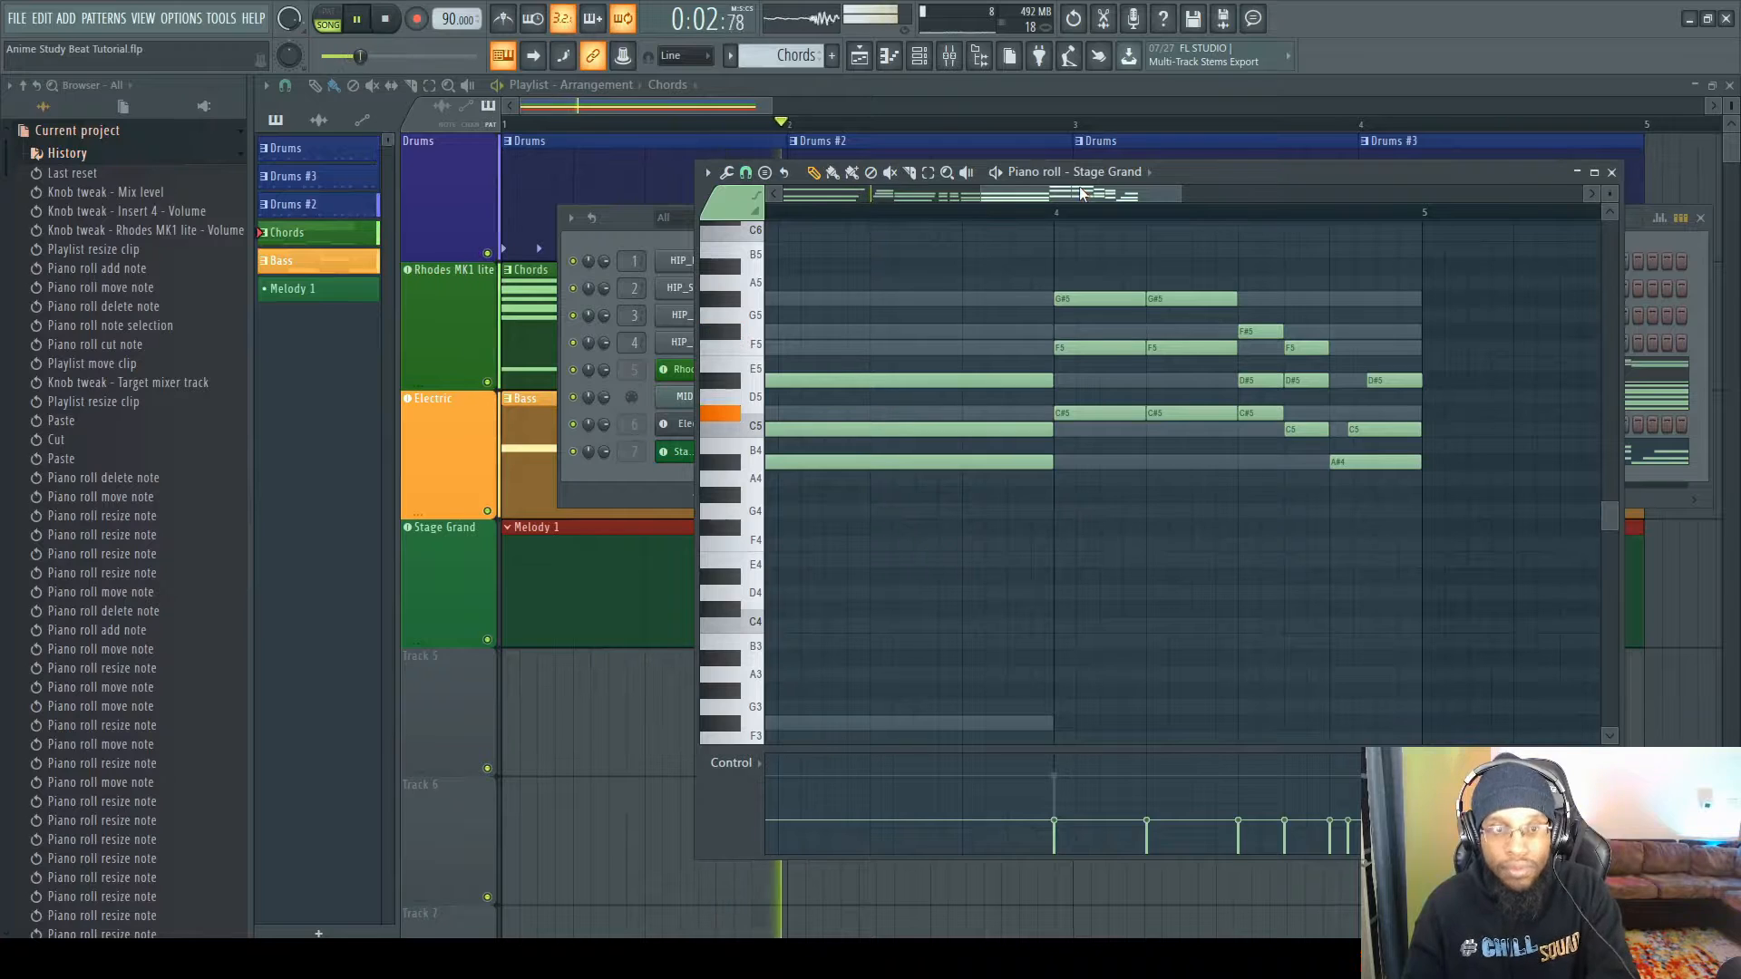
mouse_move(1069, 192)
mouse_down()
mouse_move(939, 192)
mouse_move(1075, 219)
mouse_up()
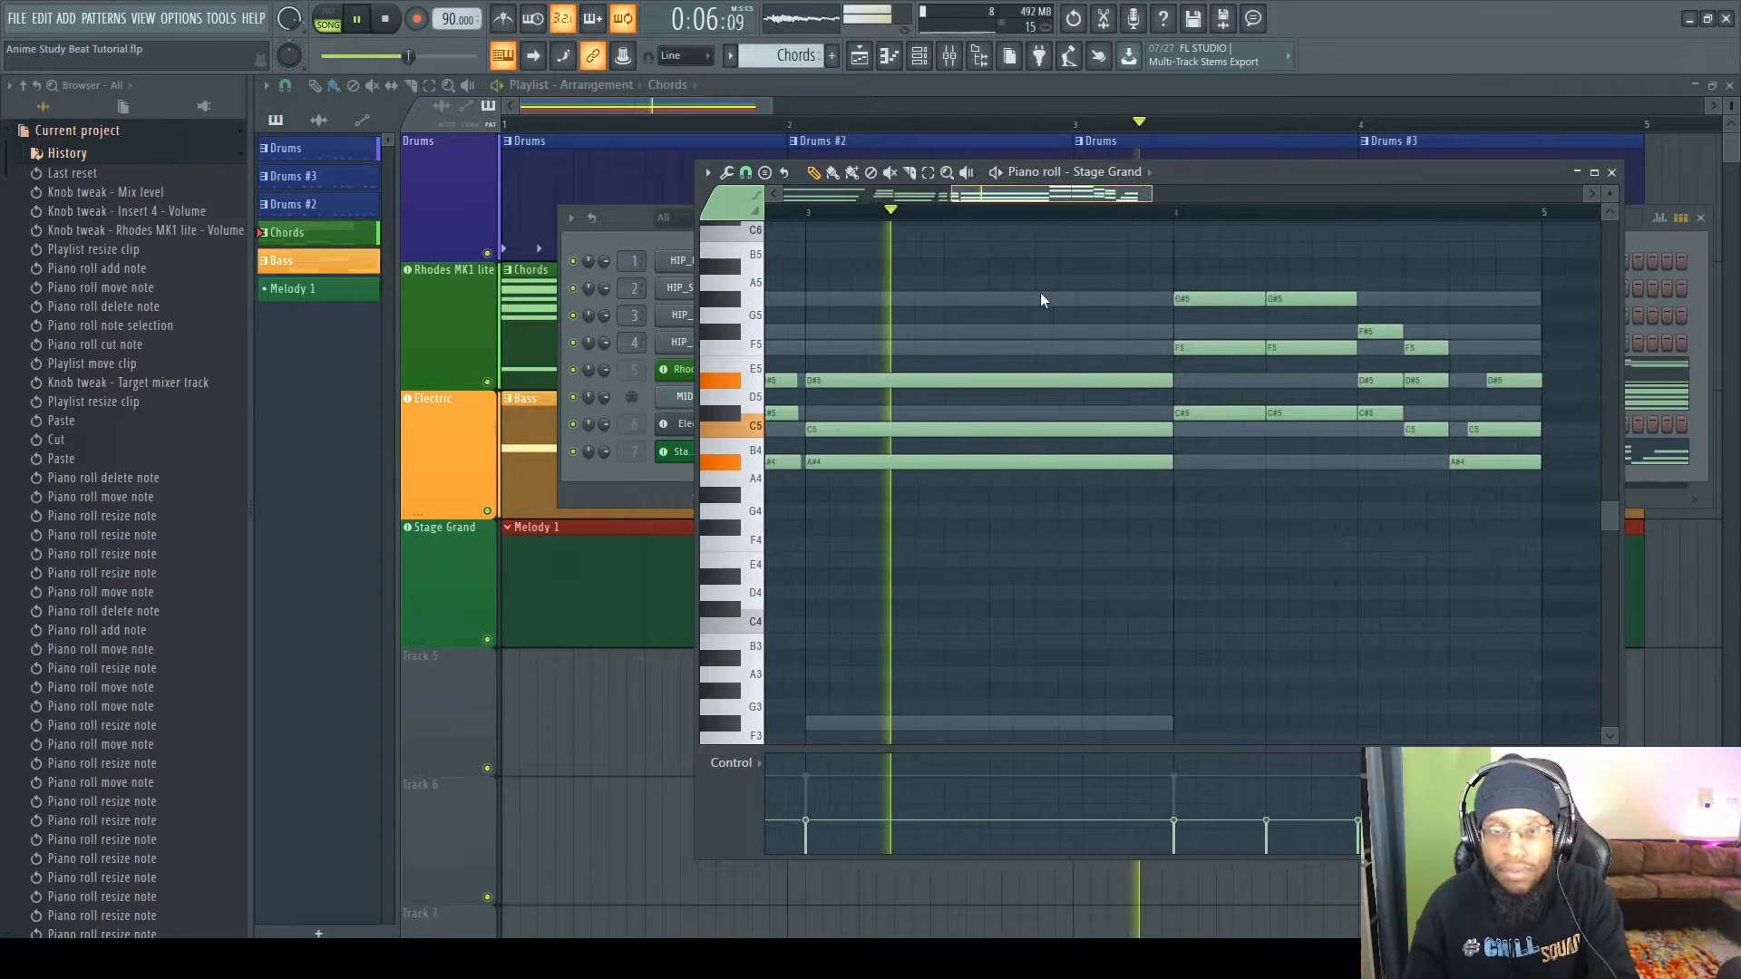
key(space)
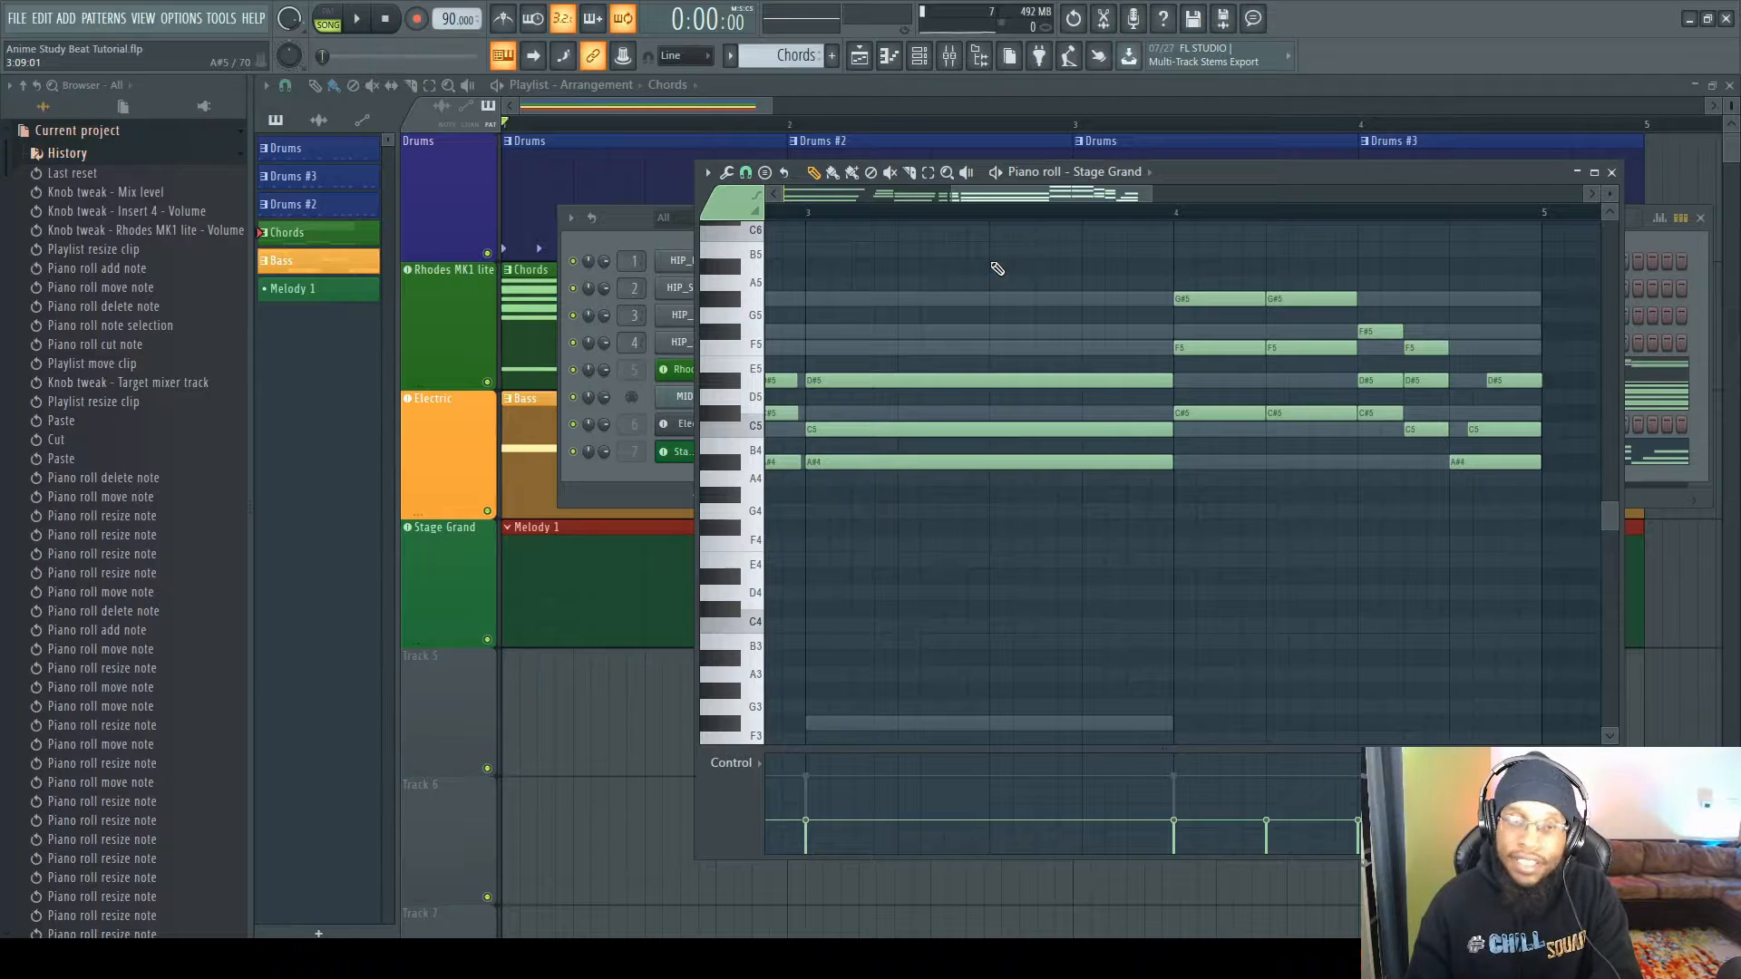
- Cut the Stage Grand channel's notes from the Chords pattern and paste them into the Melody 1 pattern
click(633, 471)
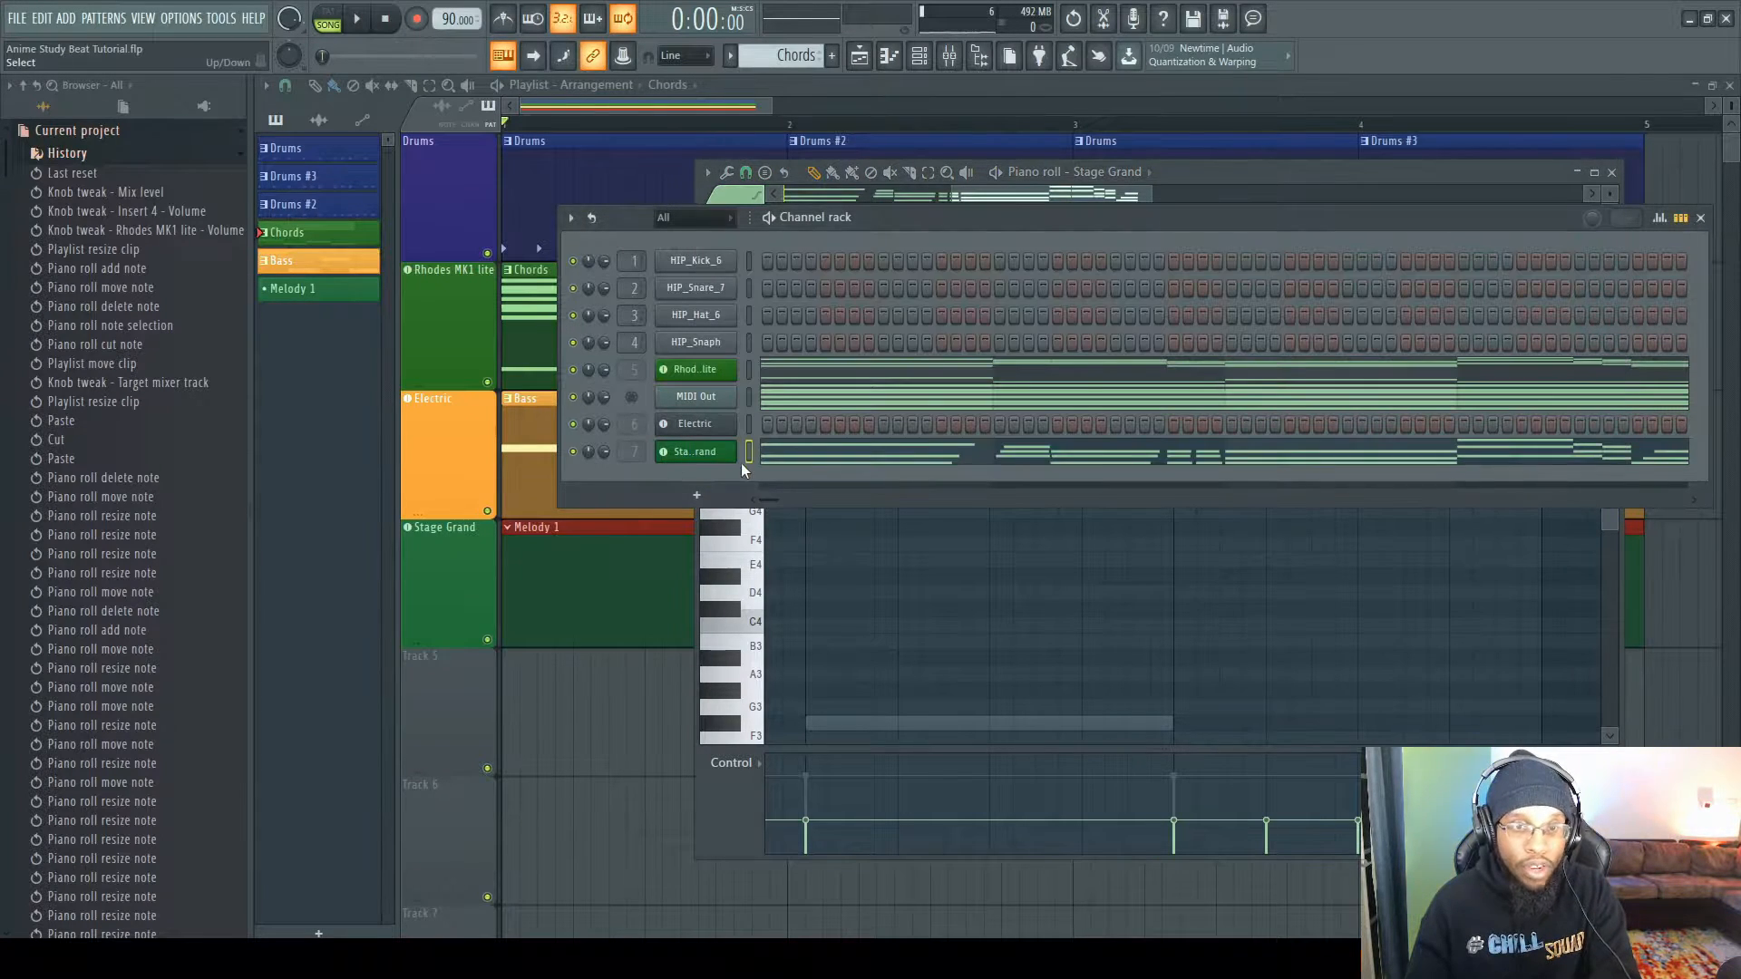
right_click(715, 453)
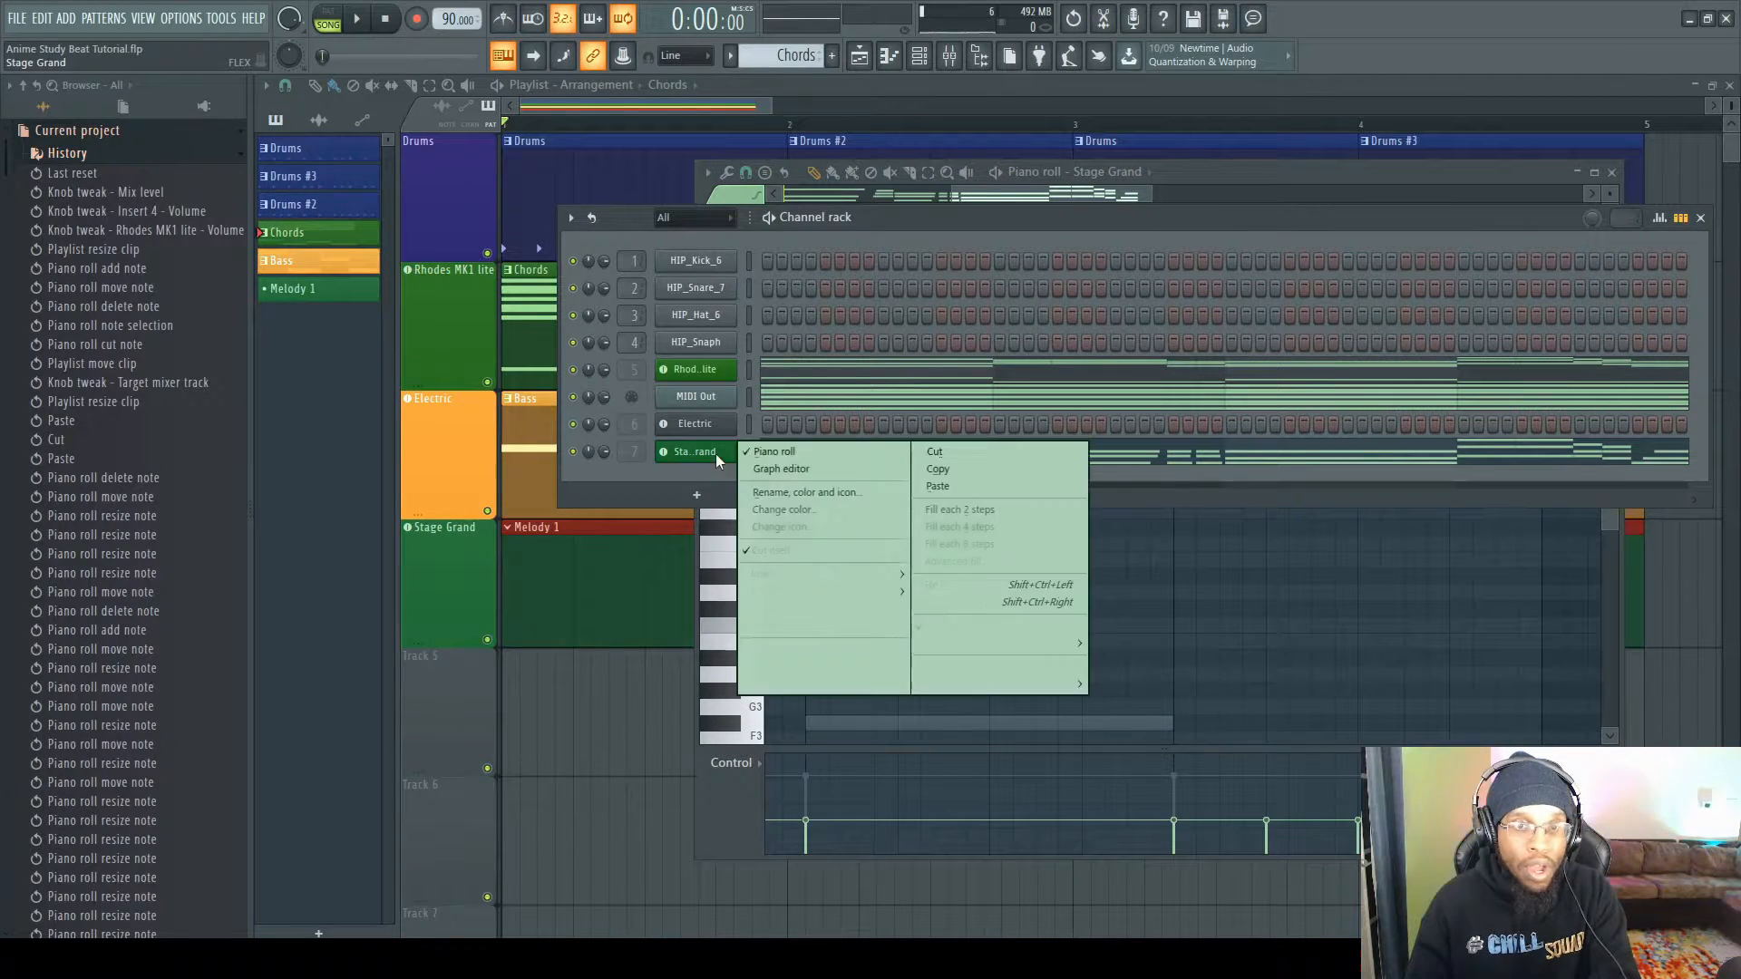
click(947, 455)
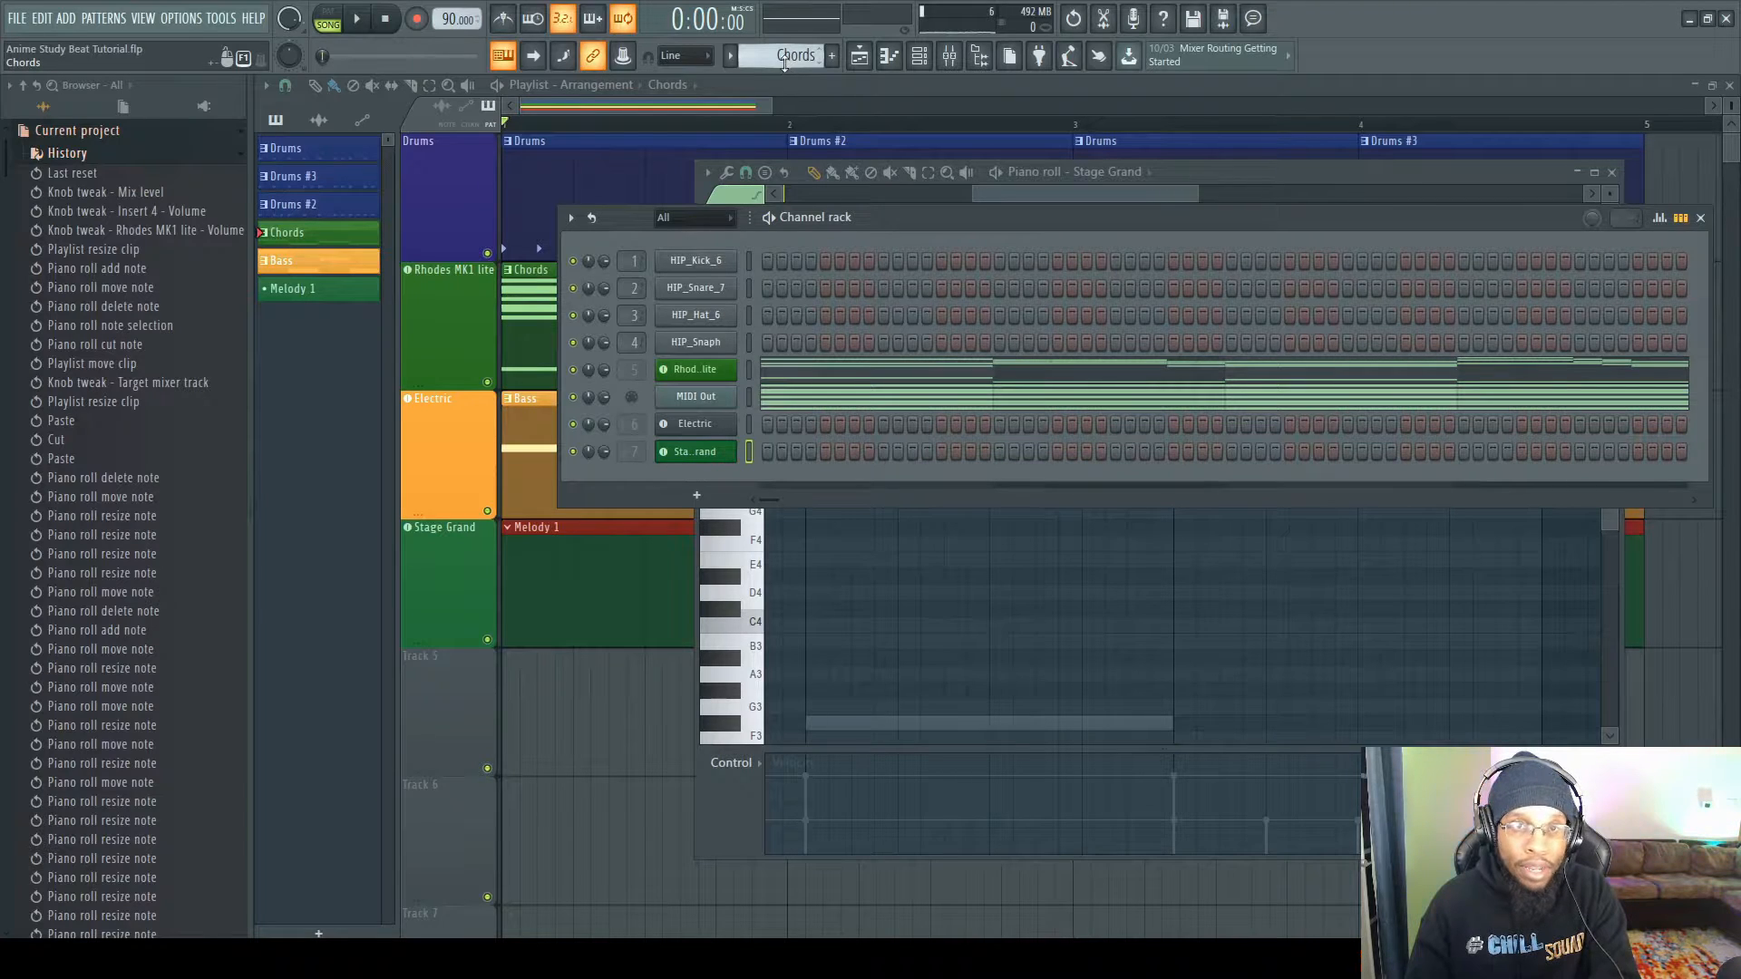
scroll(785, 56, down, 2)
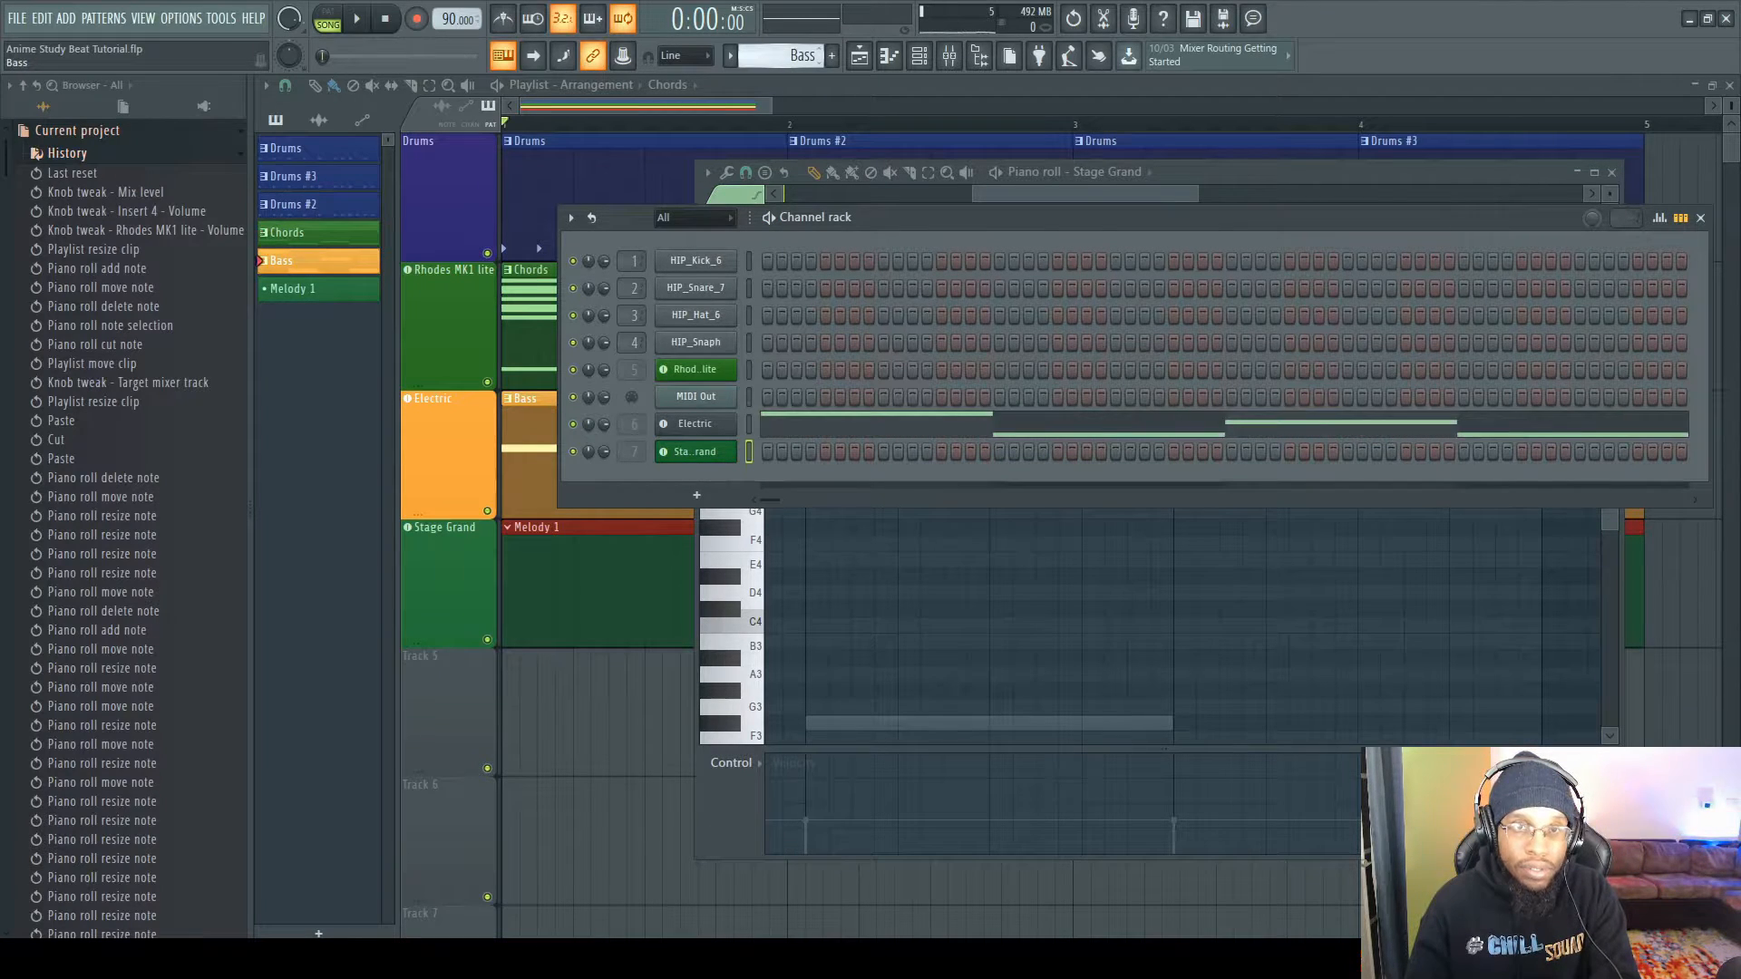
right_click(689, 454)
click(945, 483)
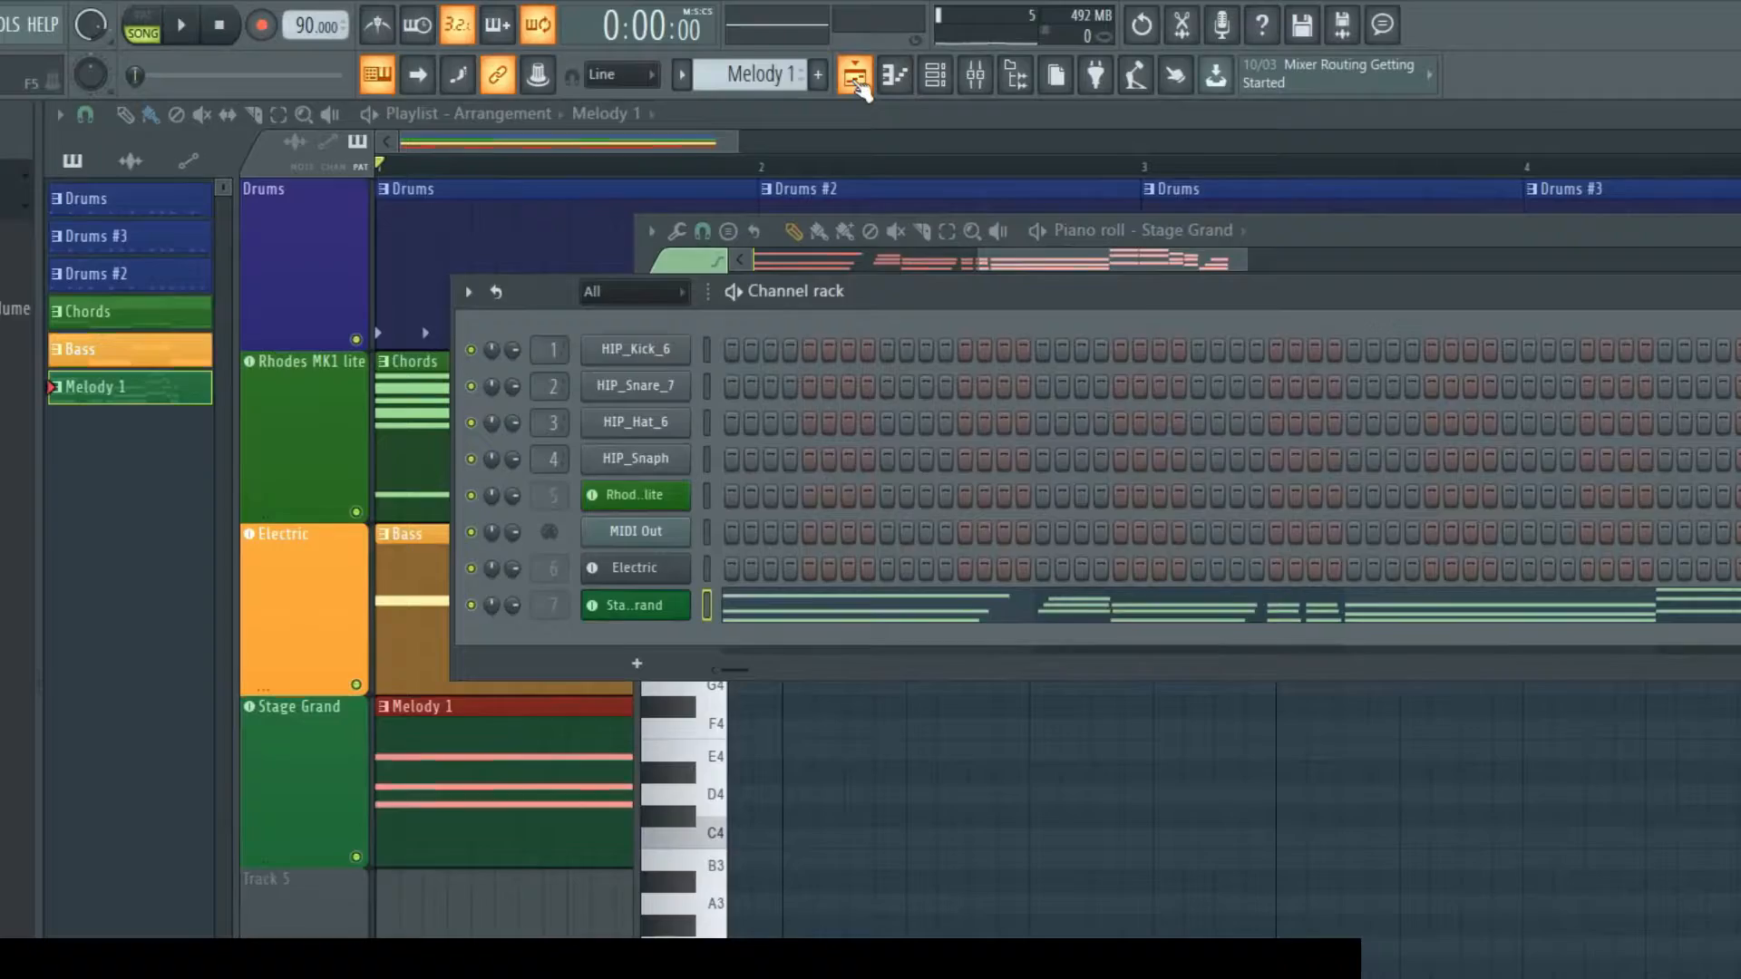
click(898, 71)
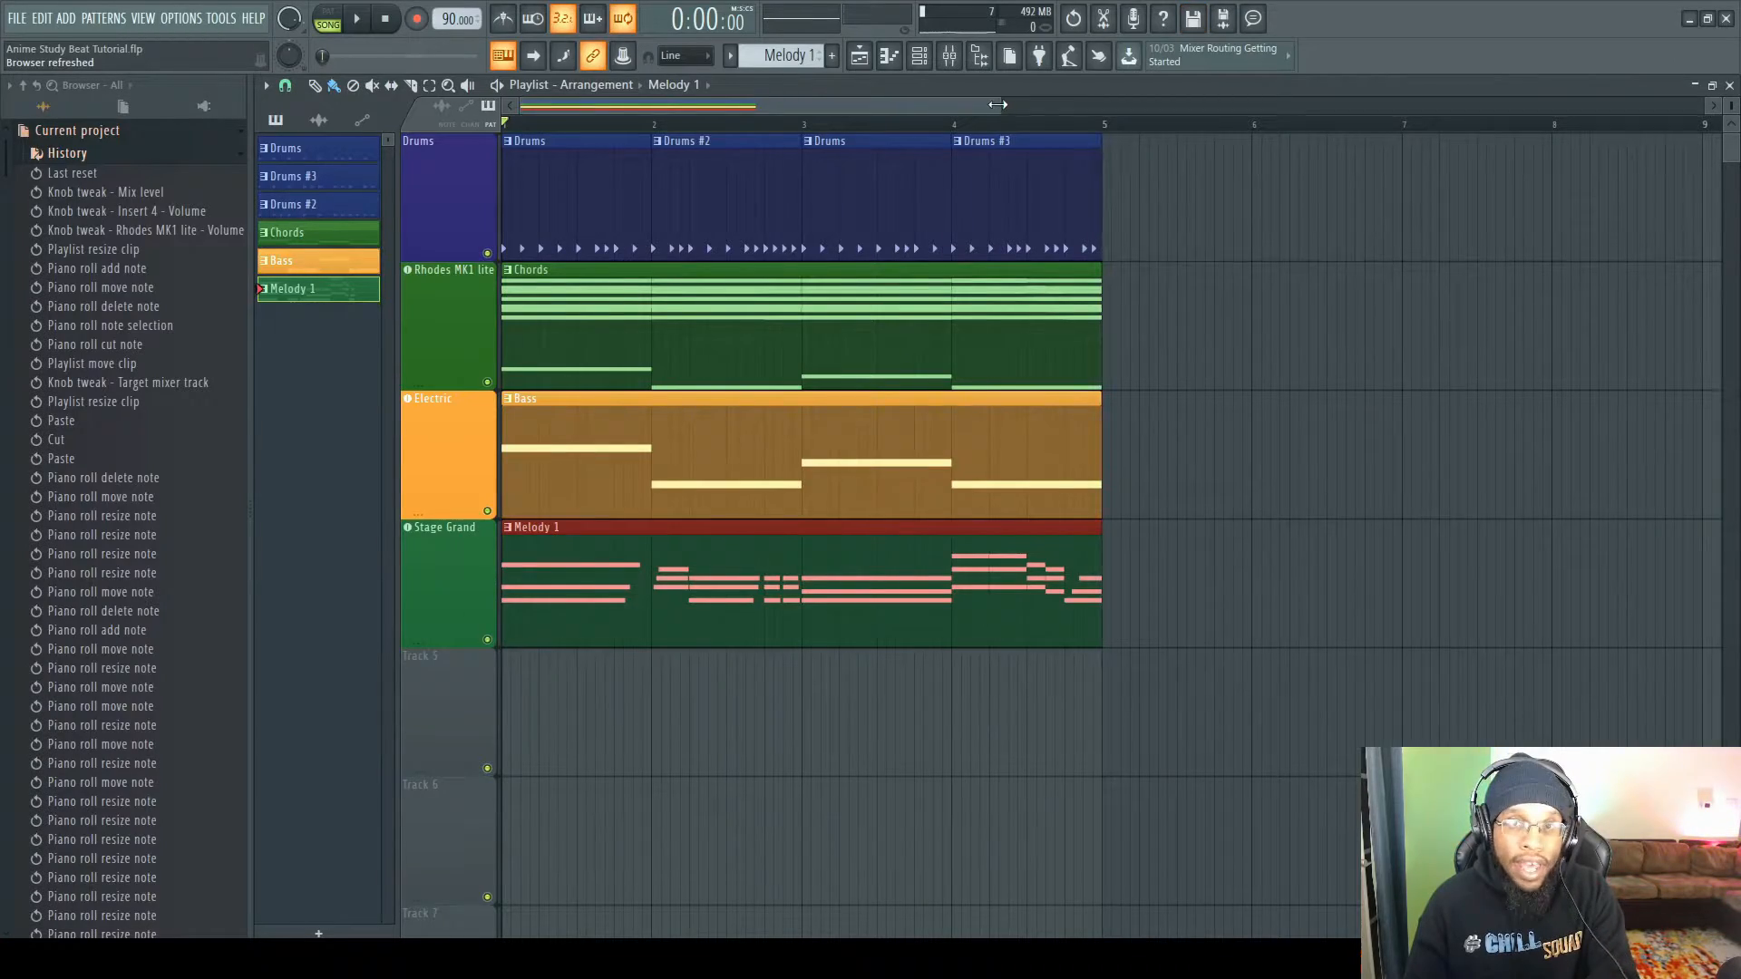
- Add a Sytrus instrument track to the playlist on the empty track below Stage Grand
drag(1005, 107, 1025, 107)
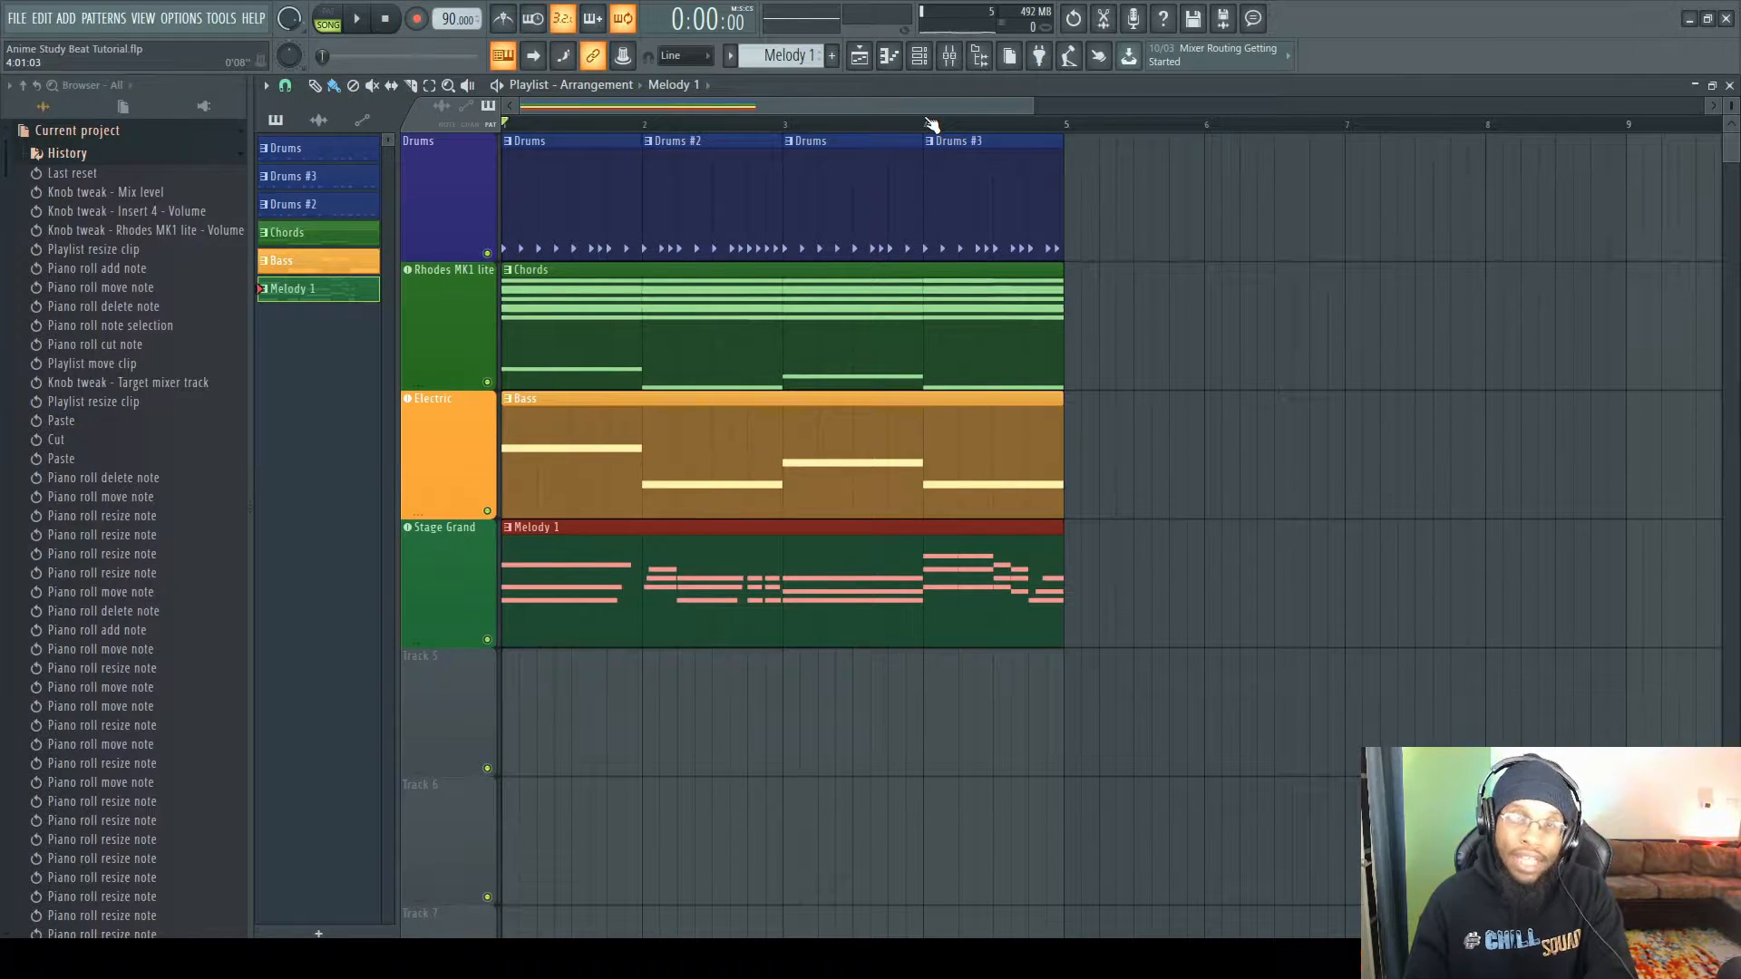
key(F8)
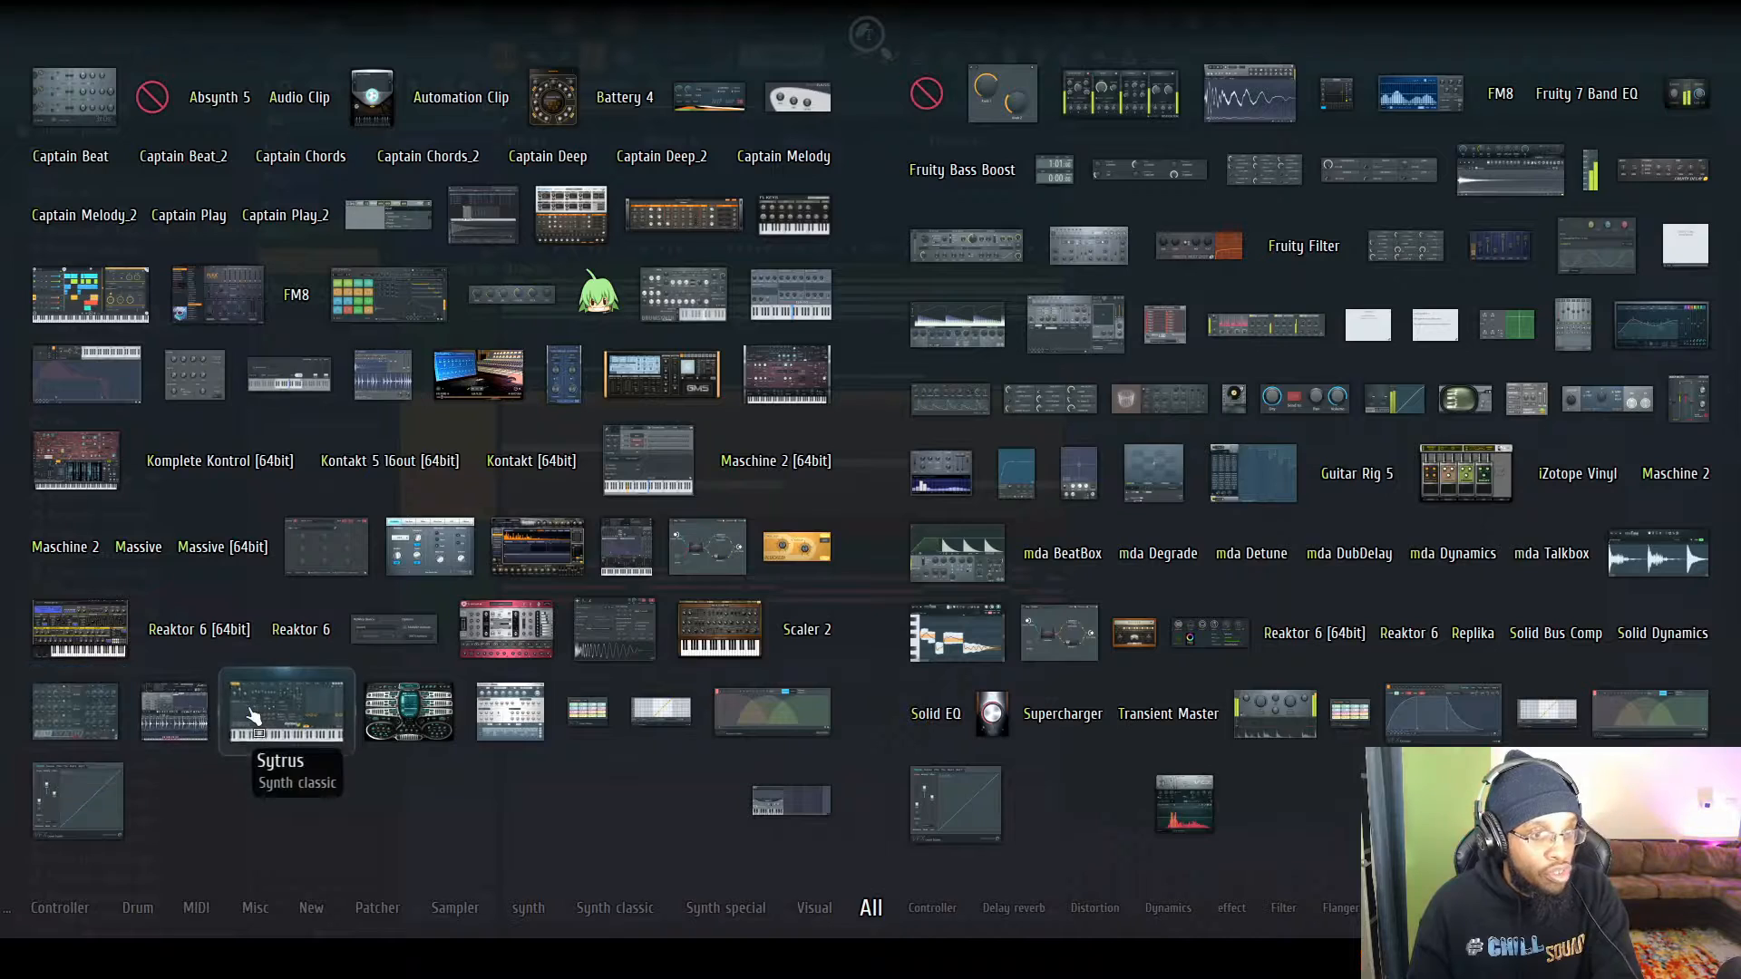
drag(288, 716, 411, 700)
- Rename the Sytrus track as Melody 2 and colour it light sky blue (#6EA8CE)
right_click(435, 653)
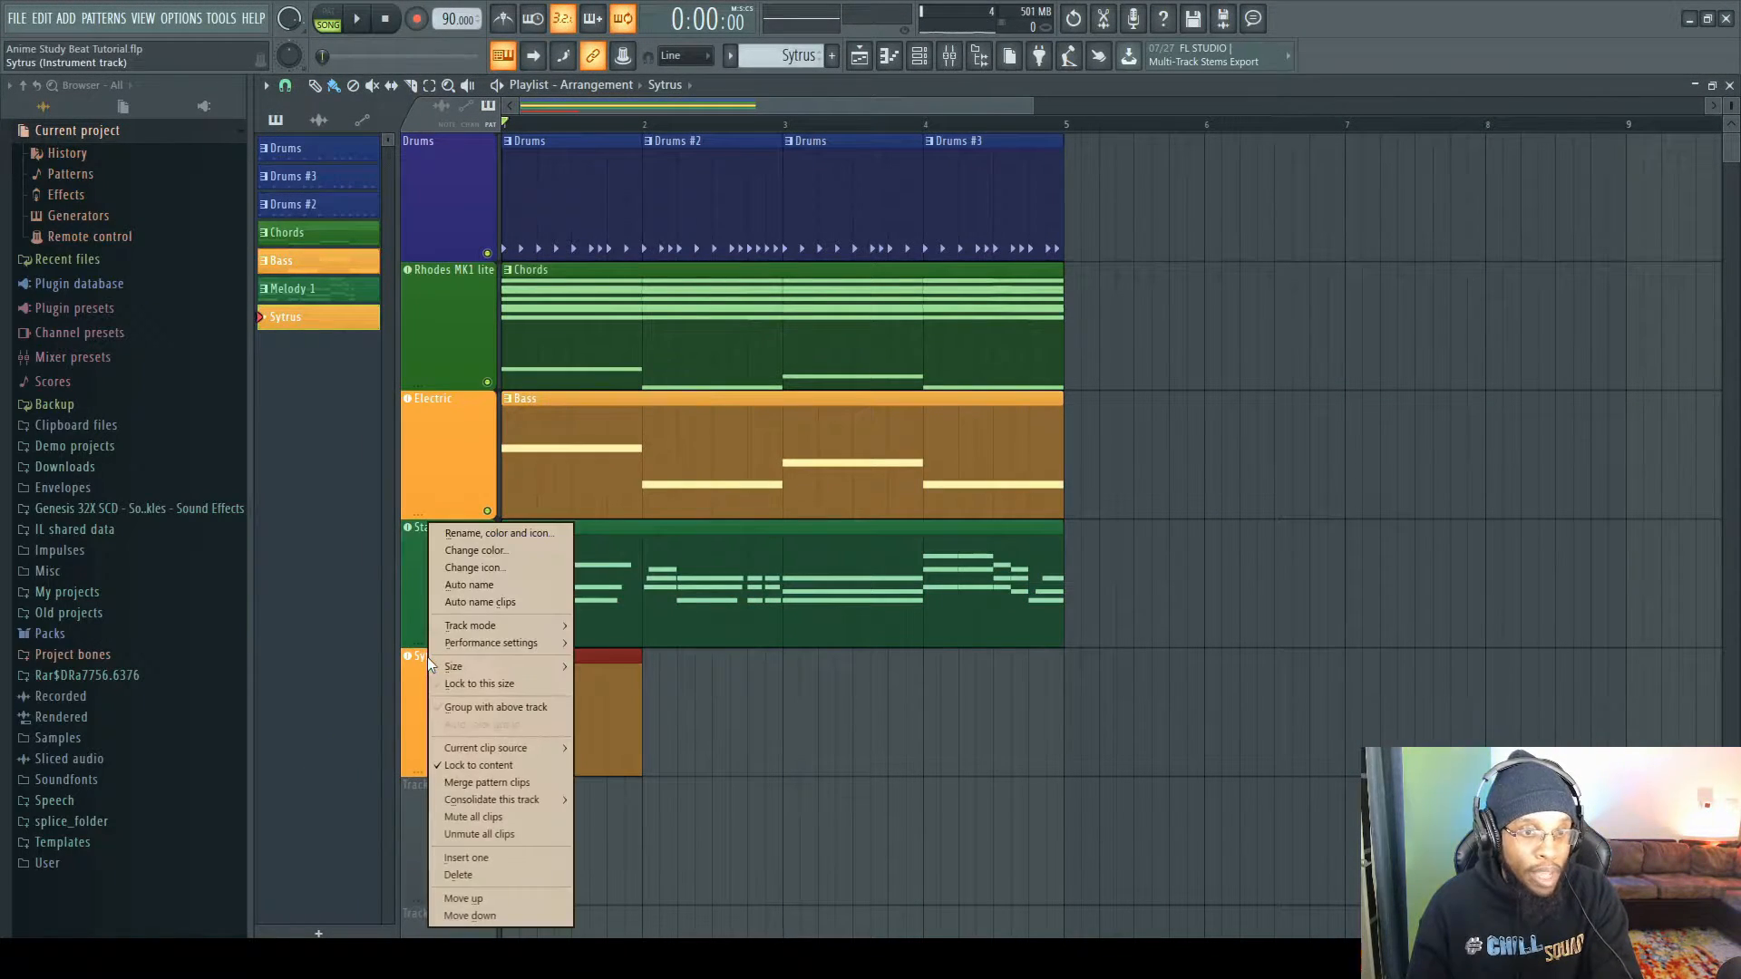
click(499, 534)
text(Melody 2)
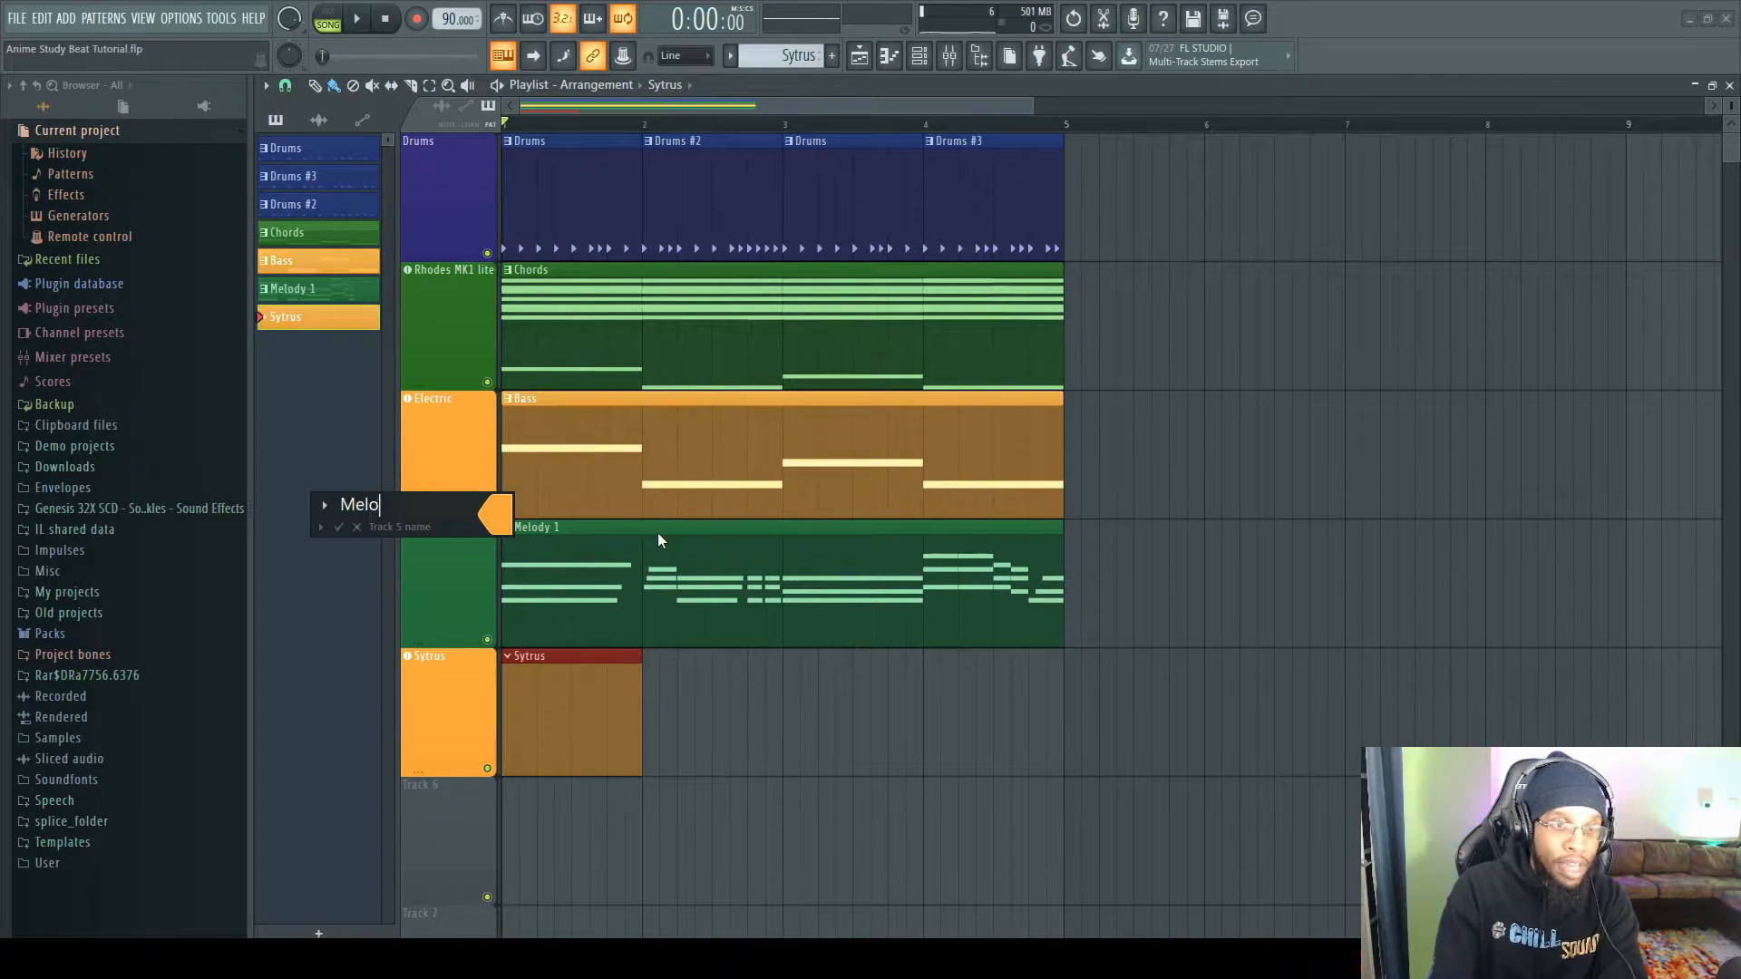
click(493, 521)
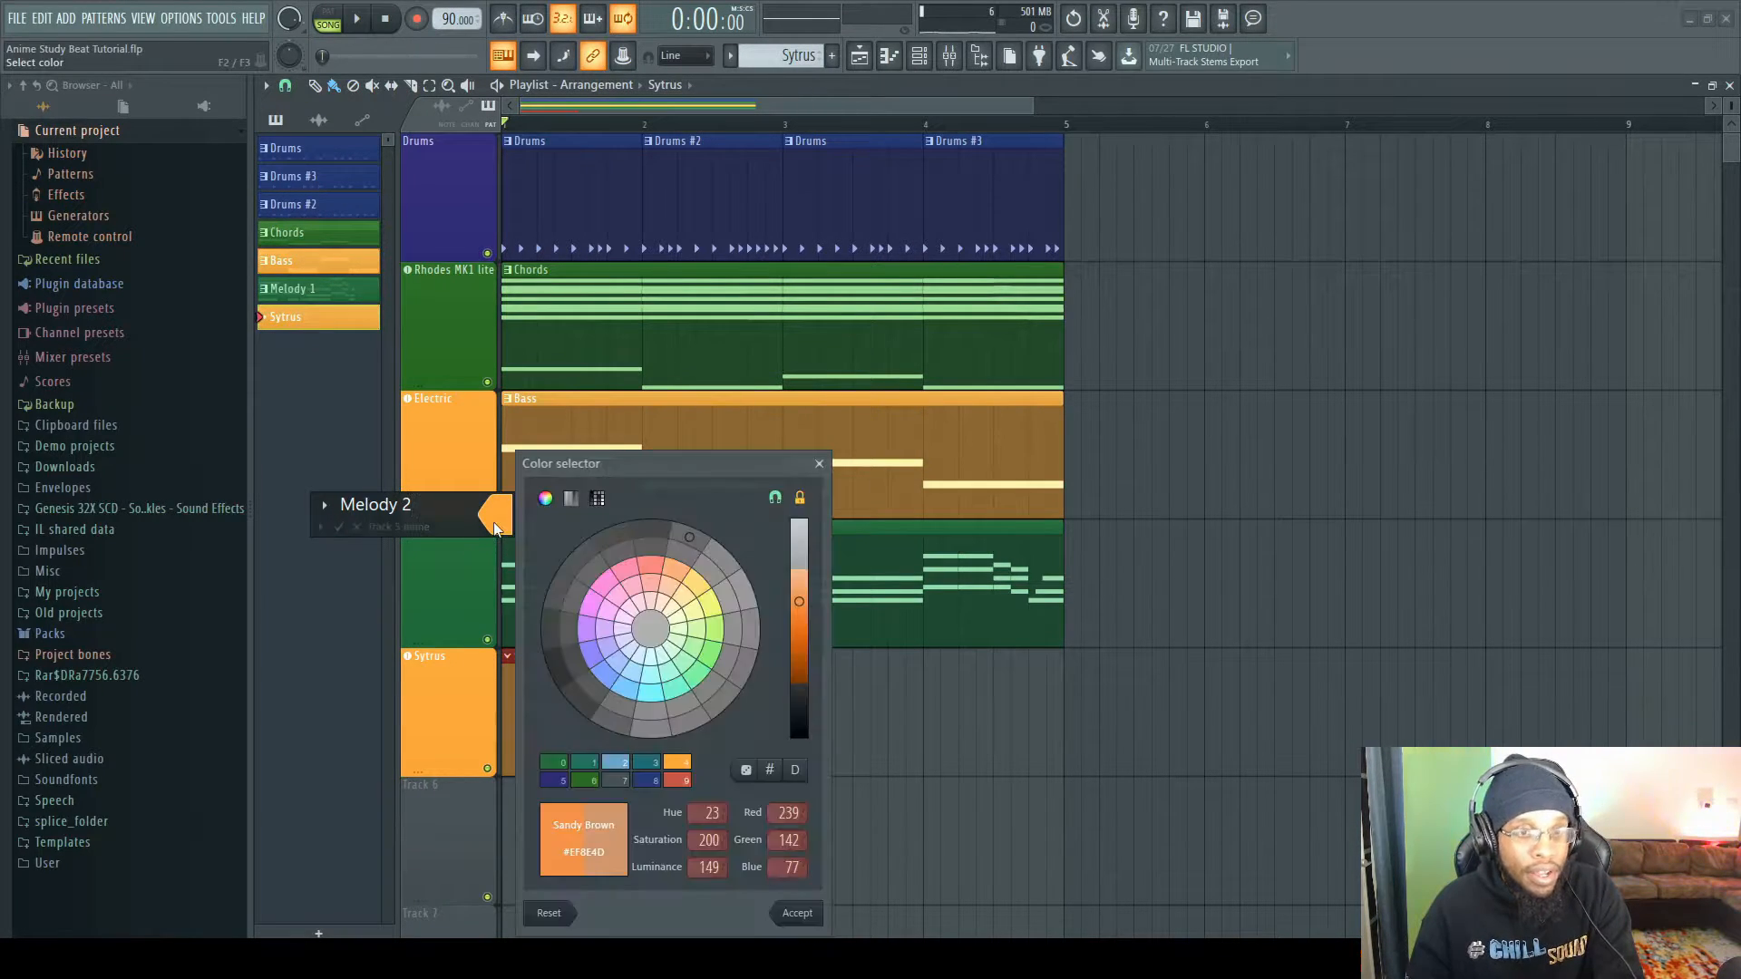
click(625, 689)
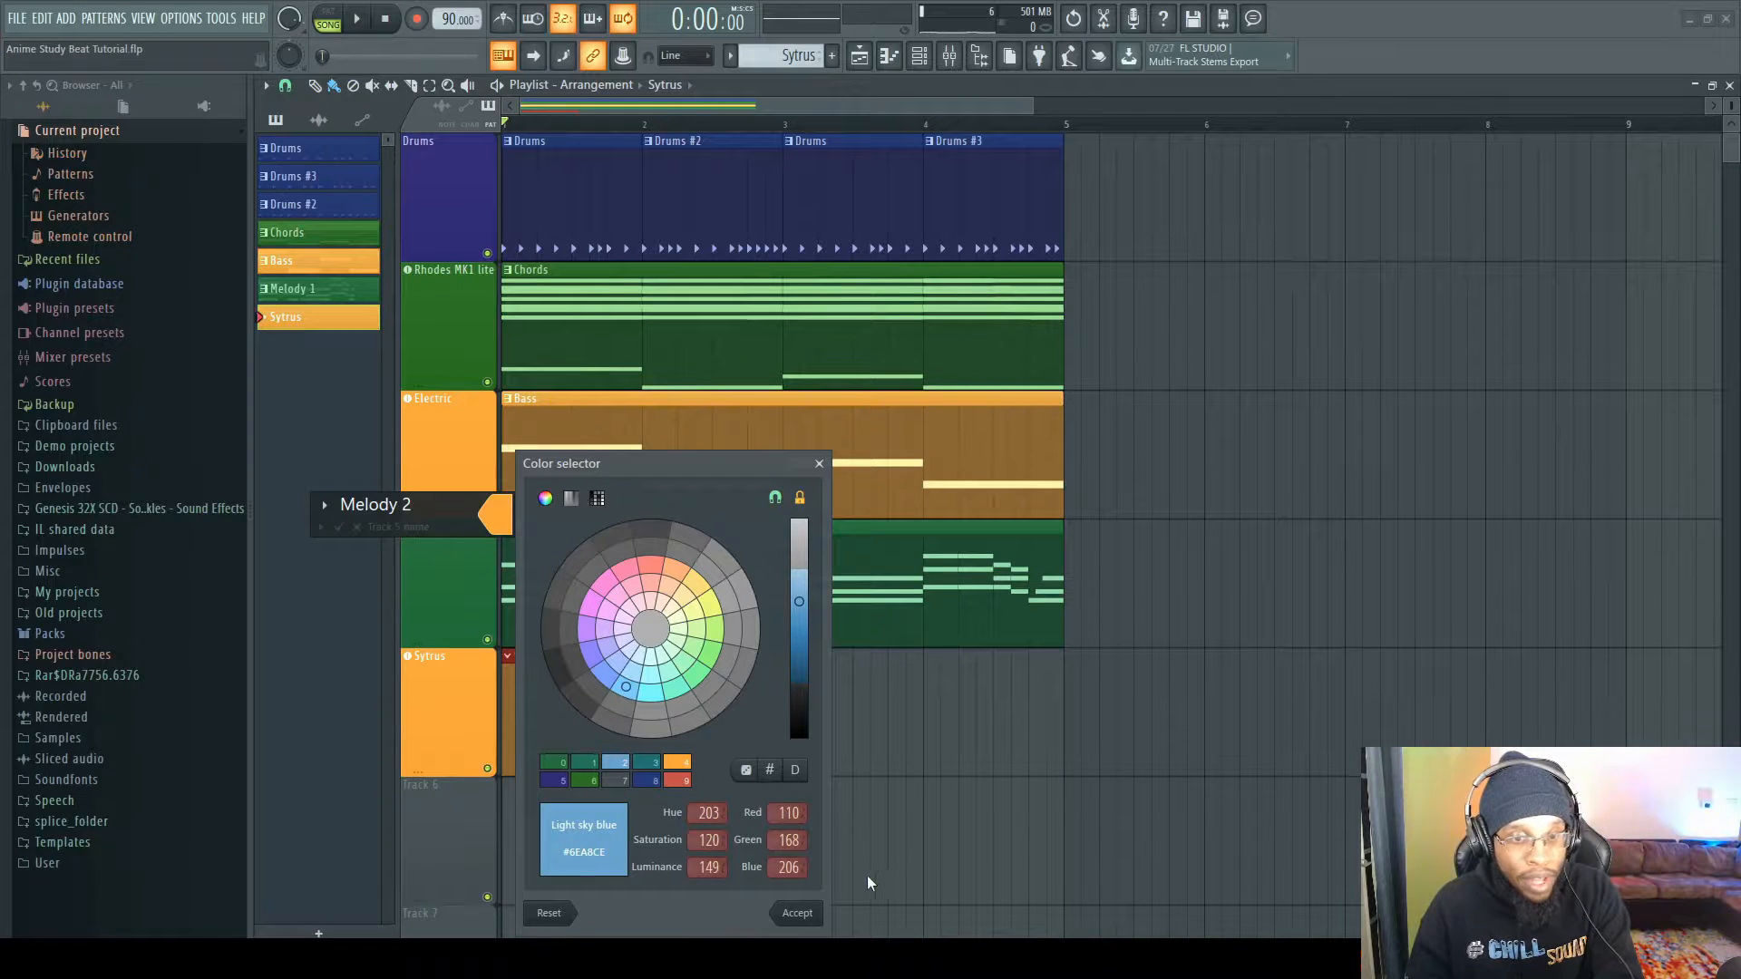
click(798, 912)
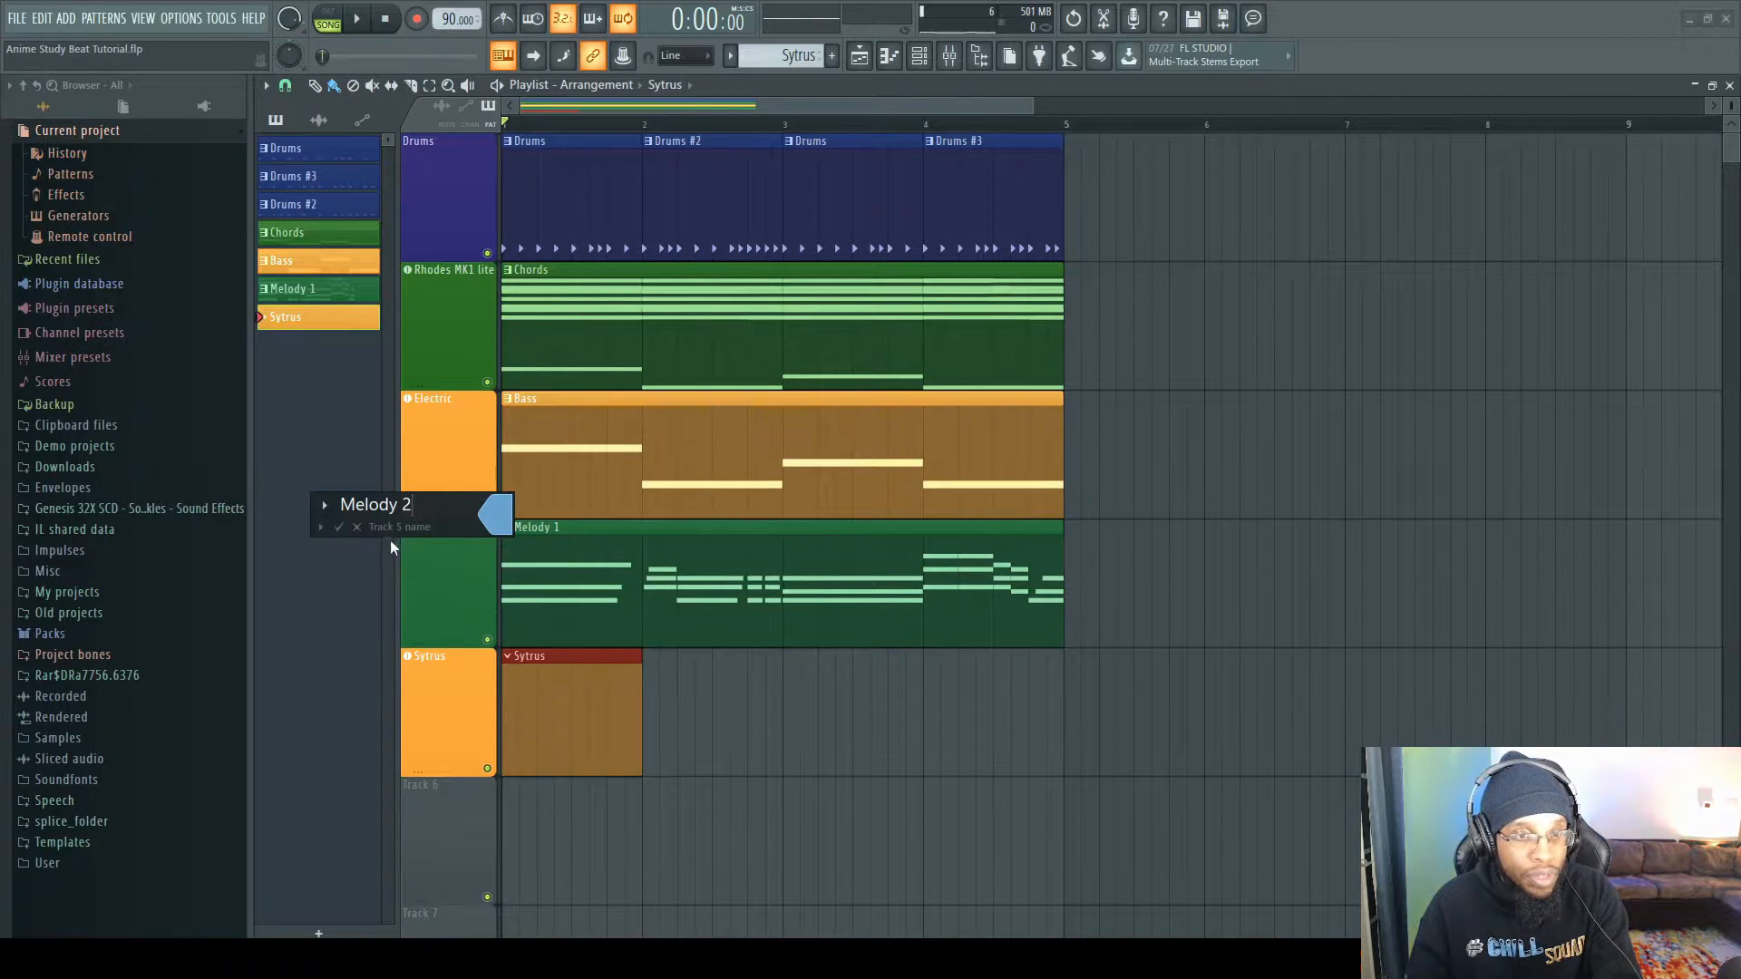
click(338, 527)
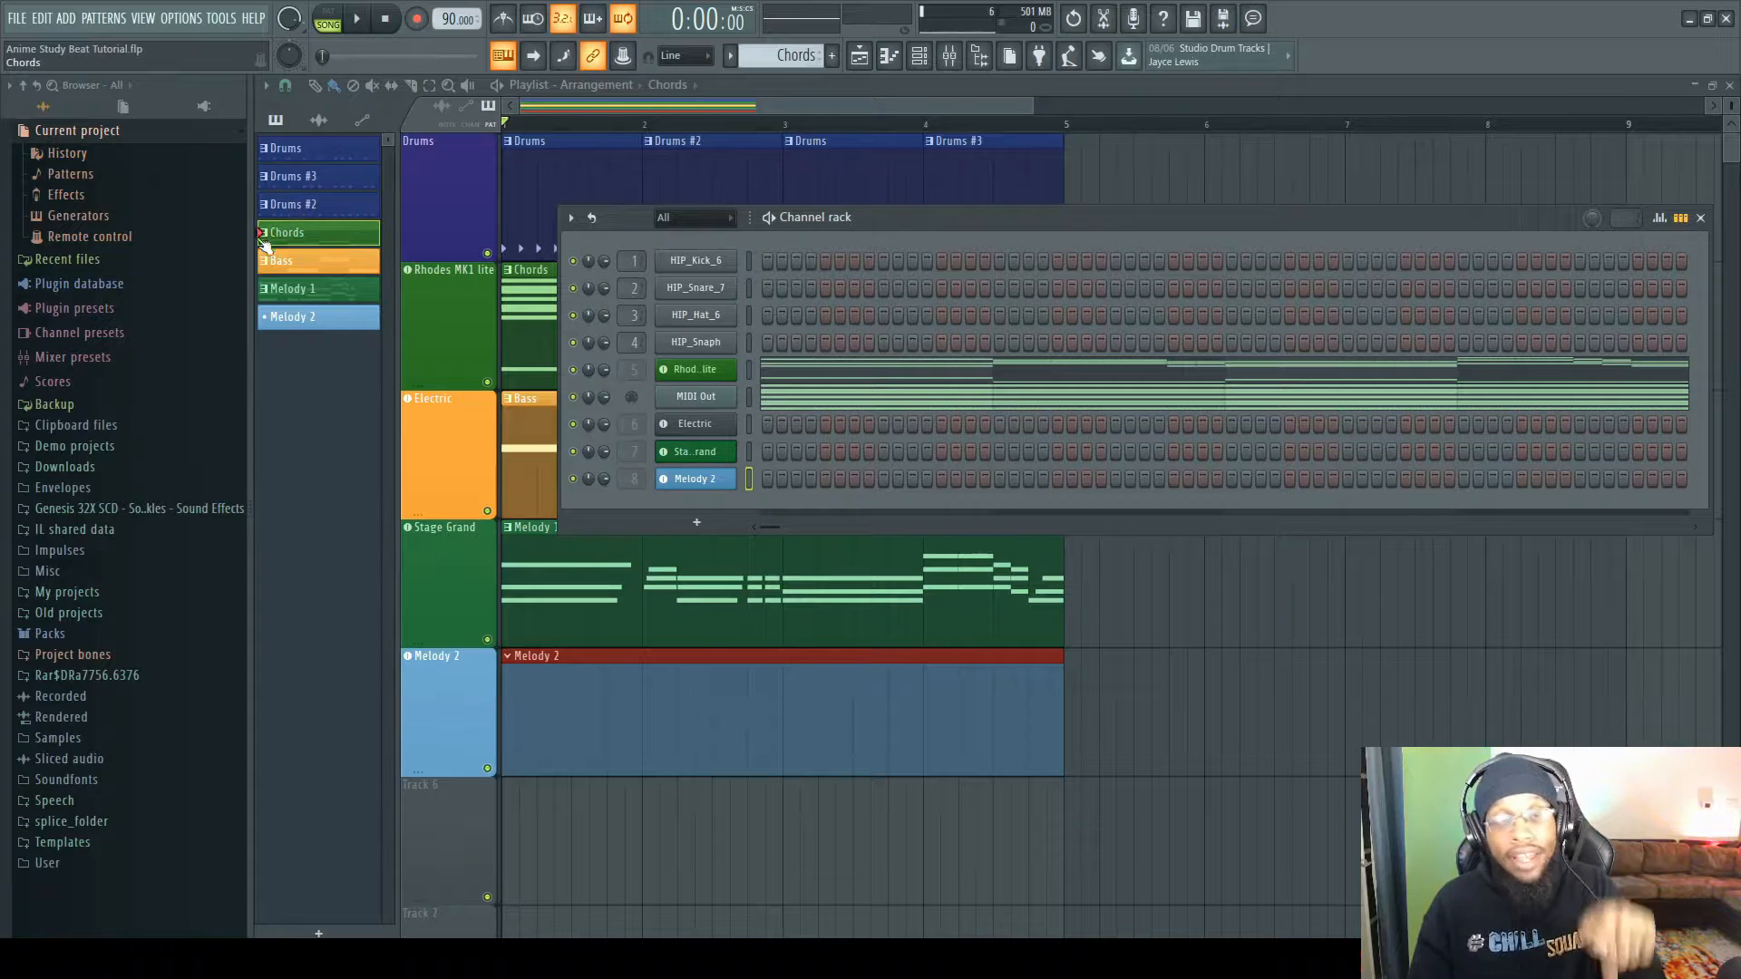
- Open the Melody 2 piano roll at bar 1 to view the Chords pattern's ghost notes
key(F6)
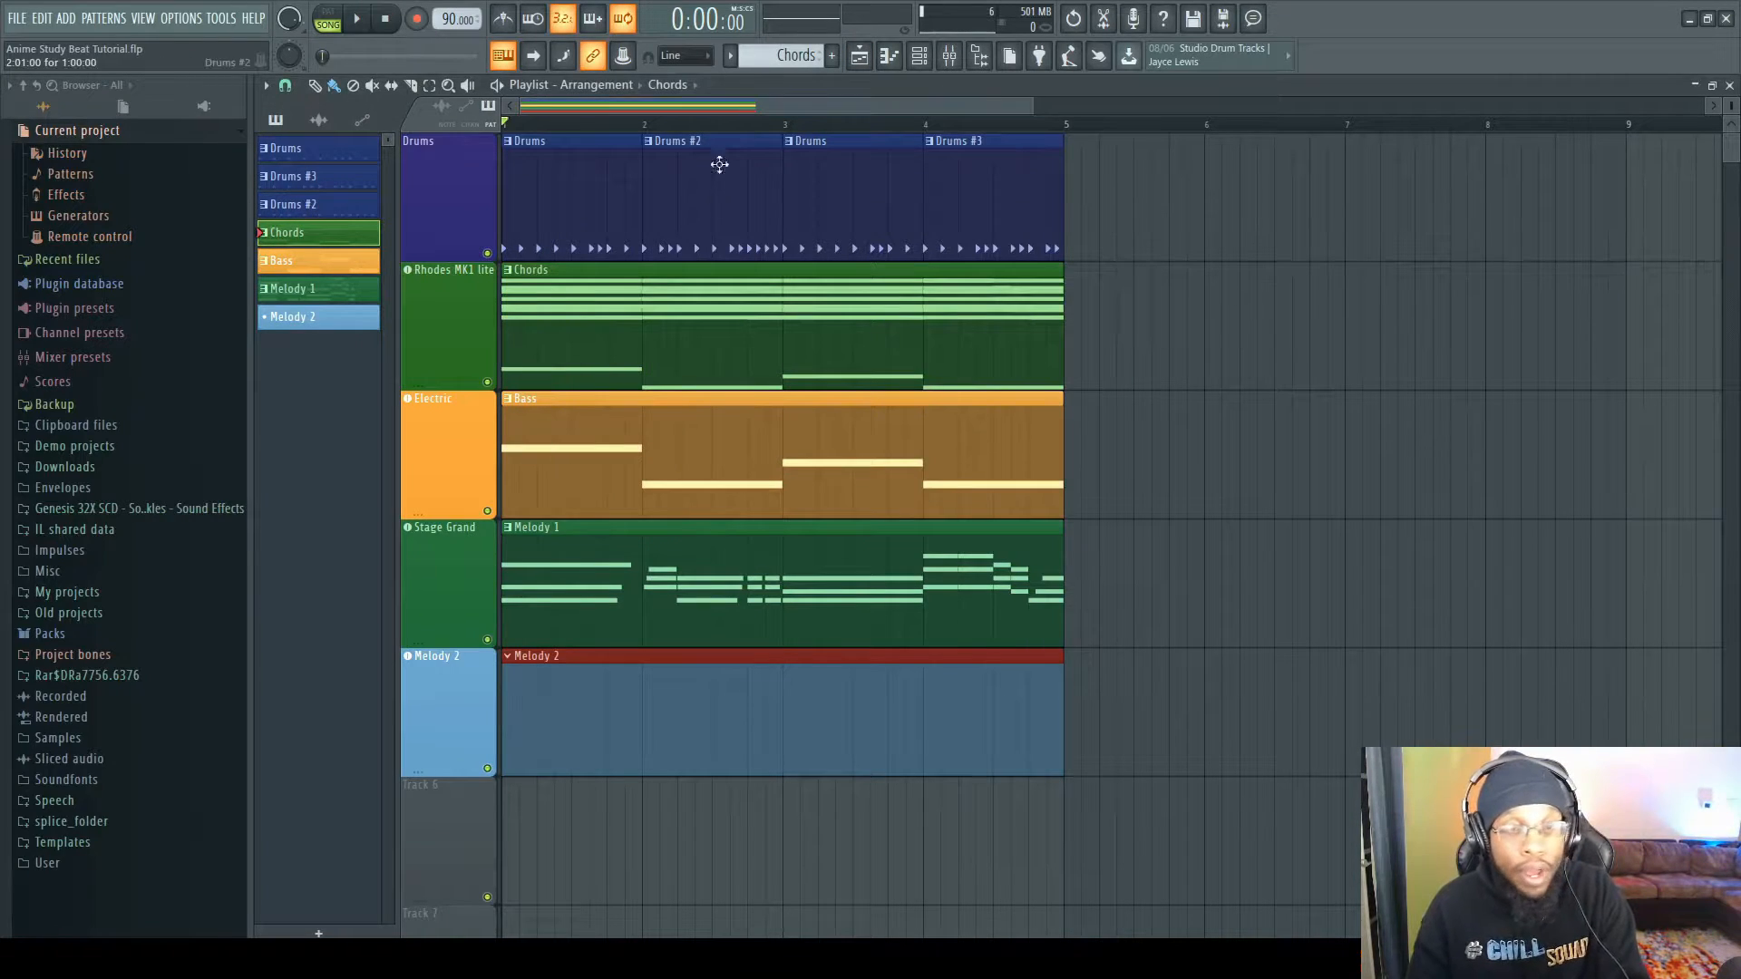
click(890, 57)
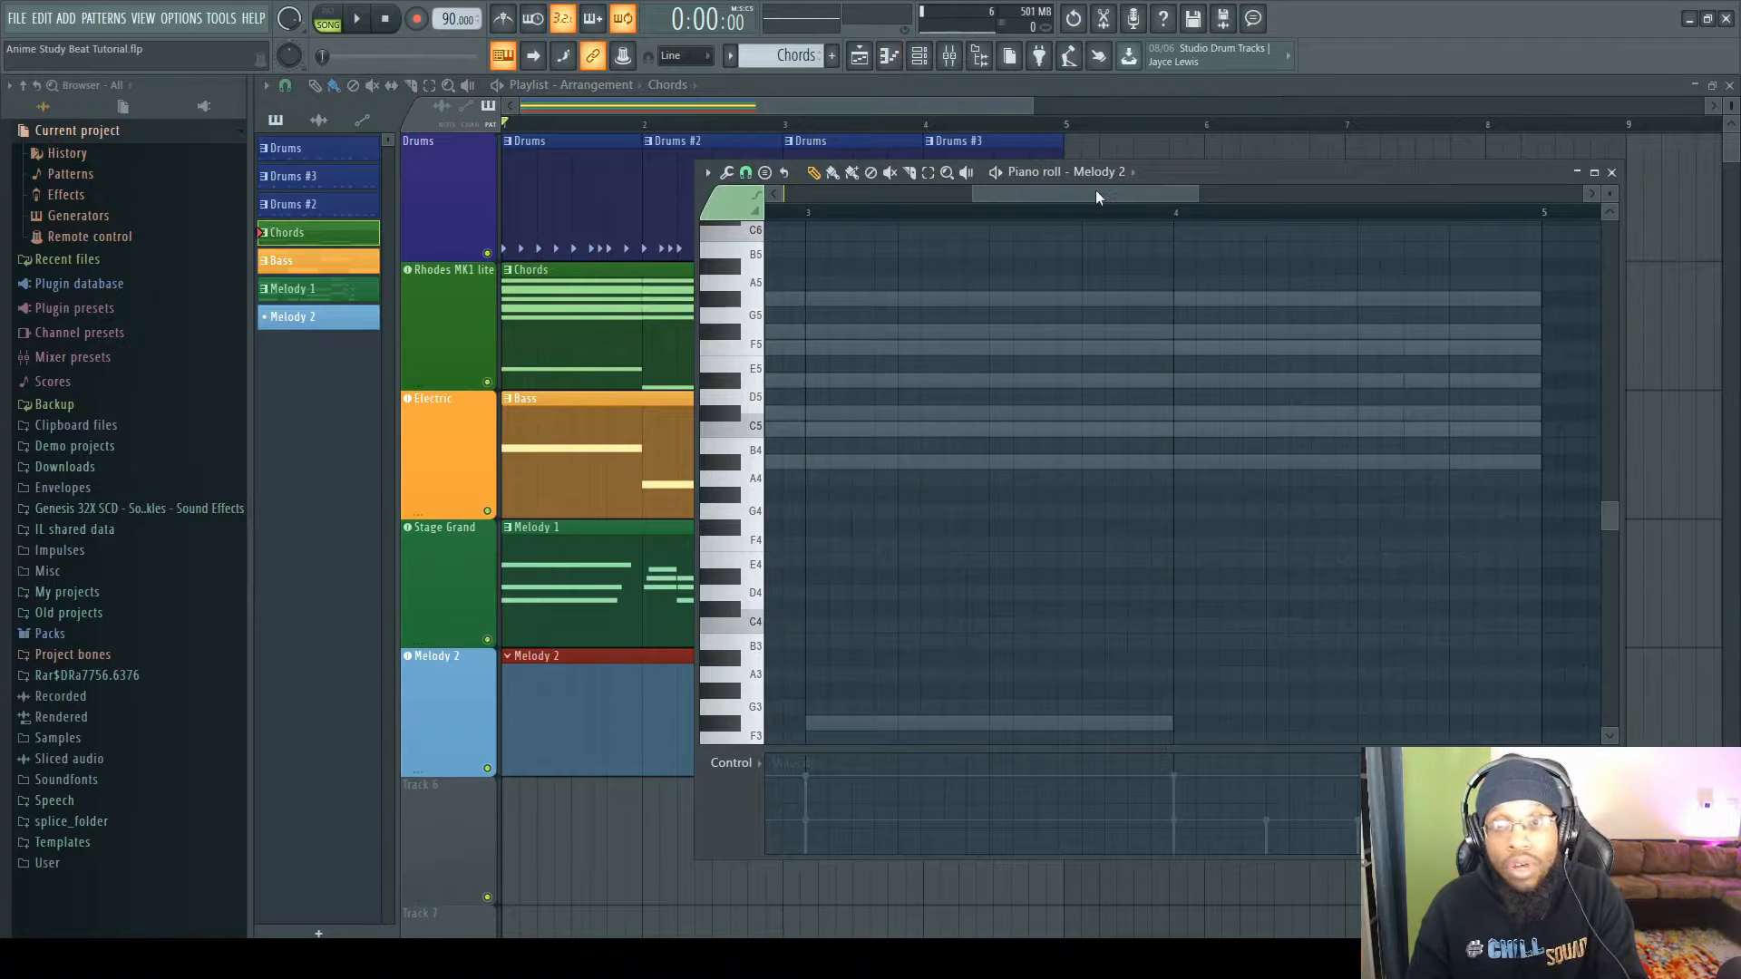
drag(1148, 193, 960, 192)
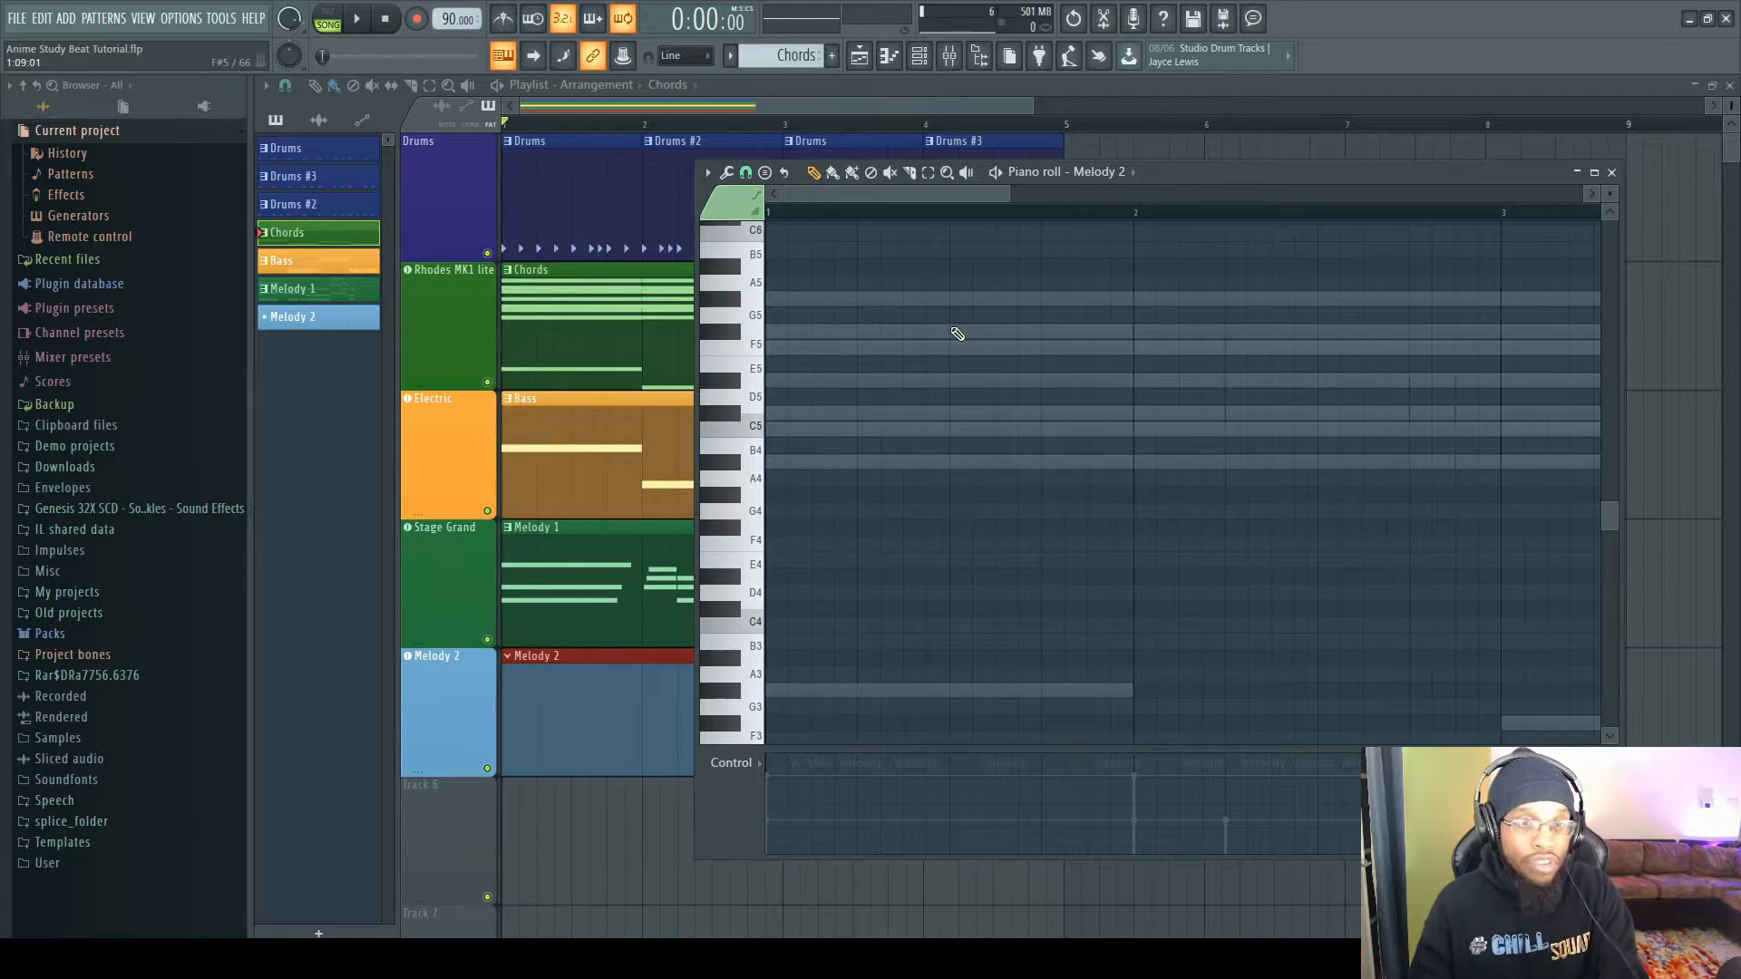
- Load the Acoustic nylon guitar preset into the Melody 2 Sytrus instrument
click(438, 698)
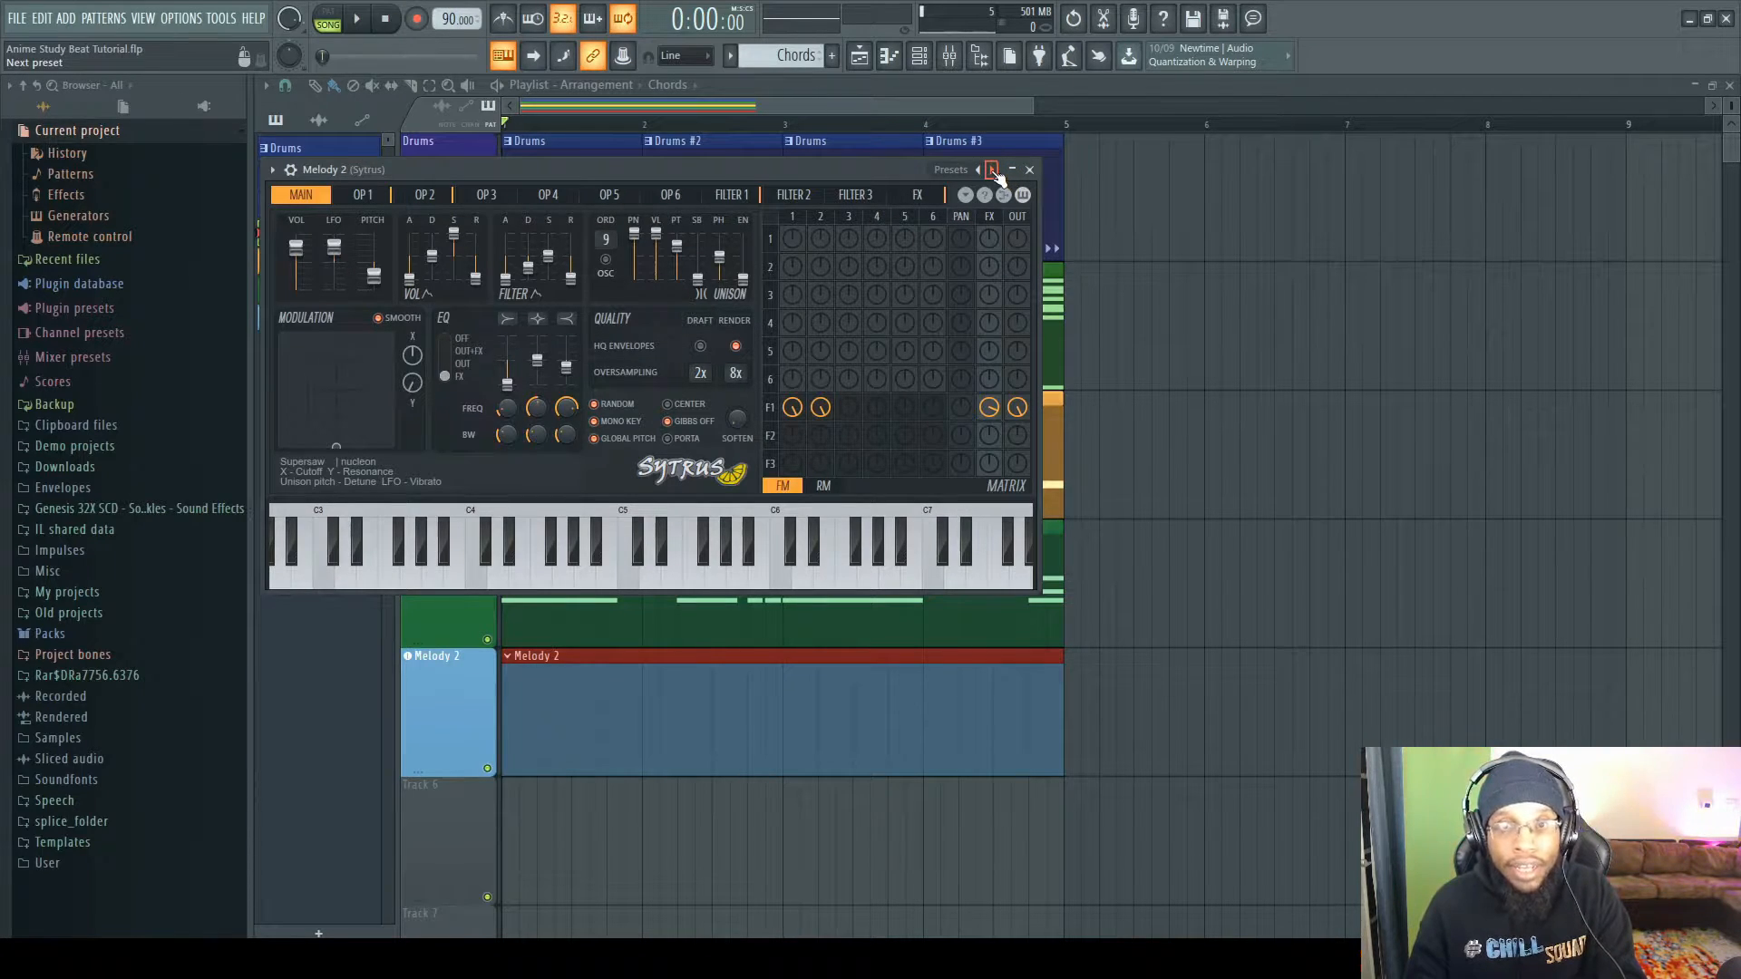
click(993, 170)
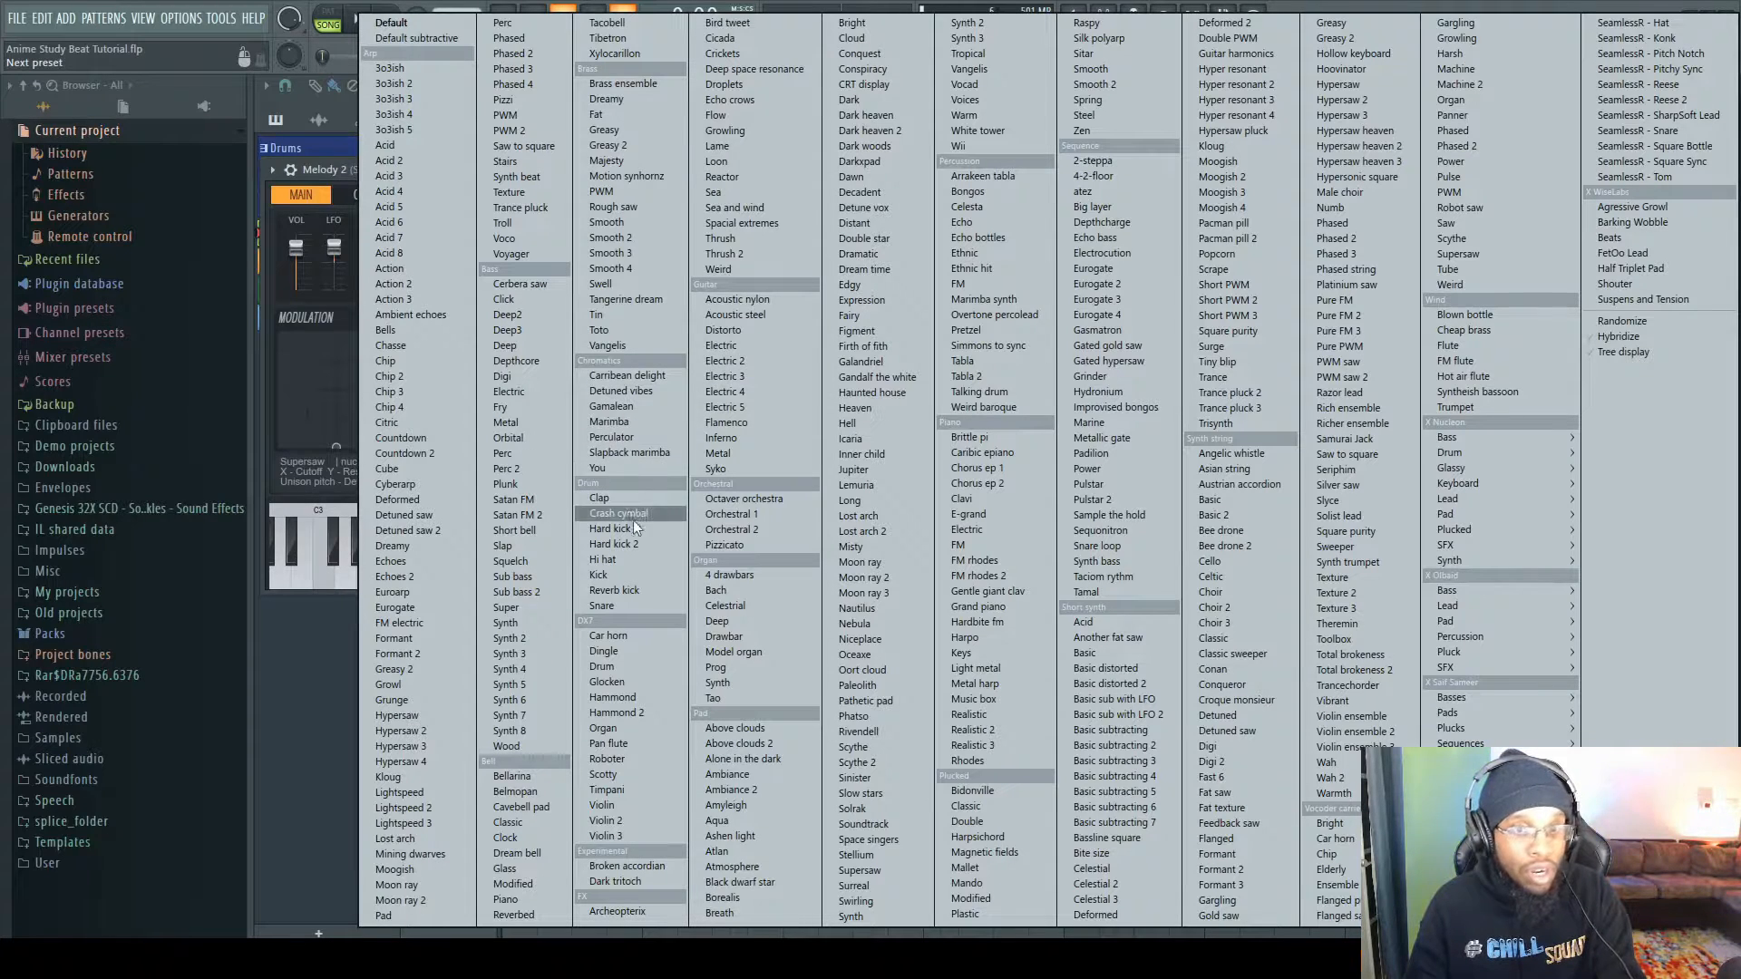
click(758, 302)
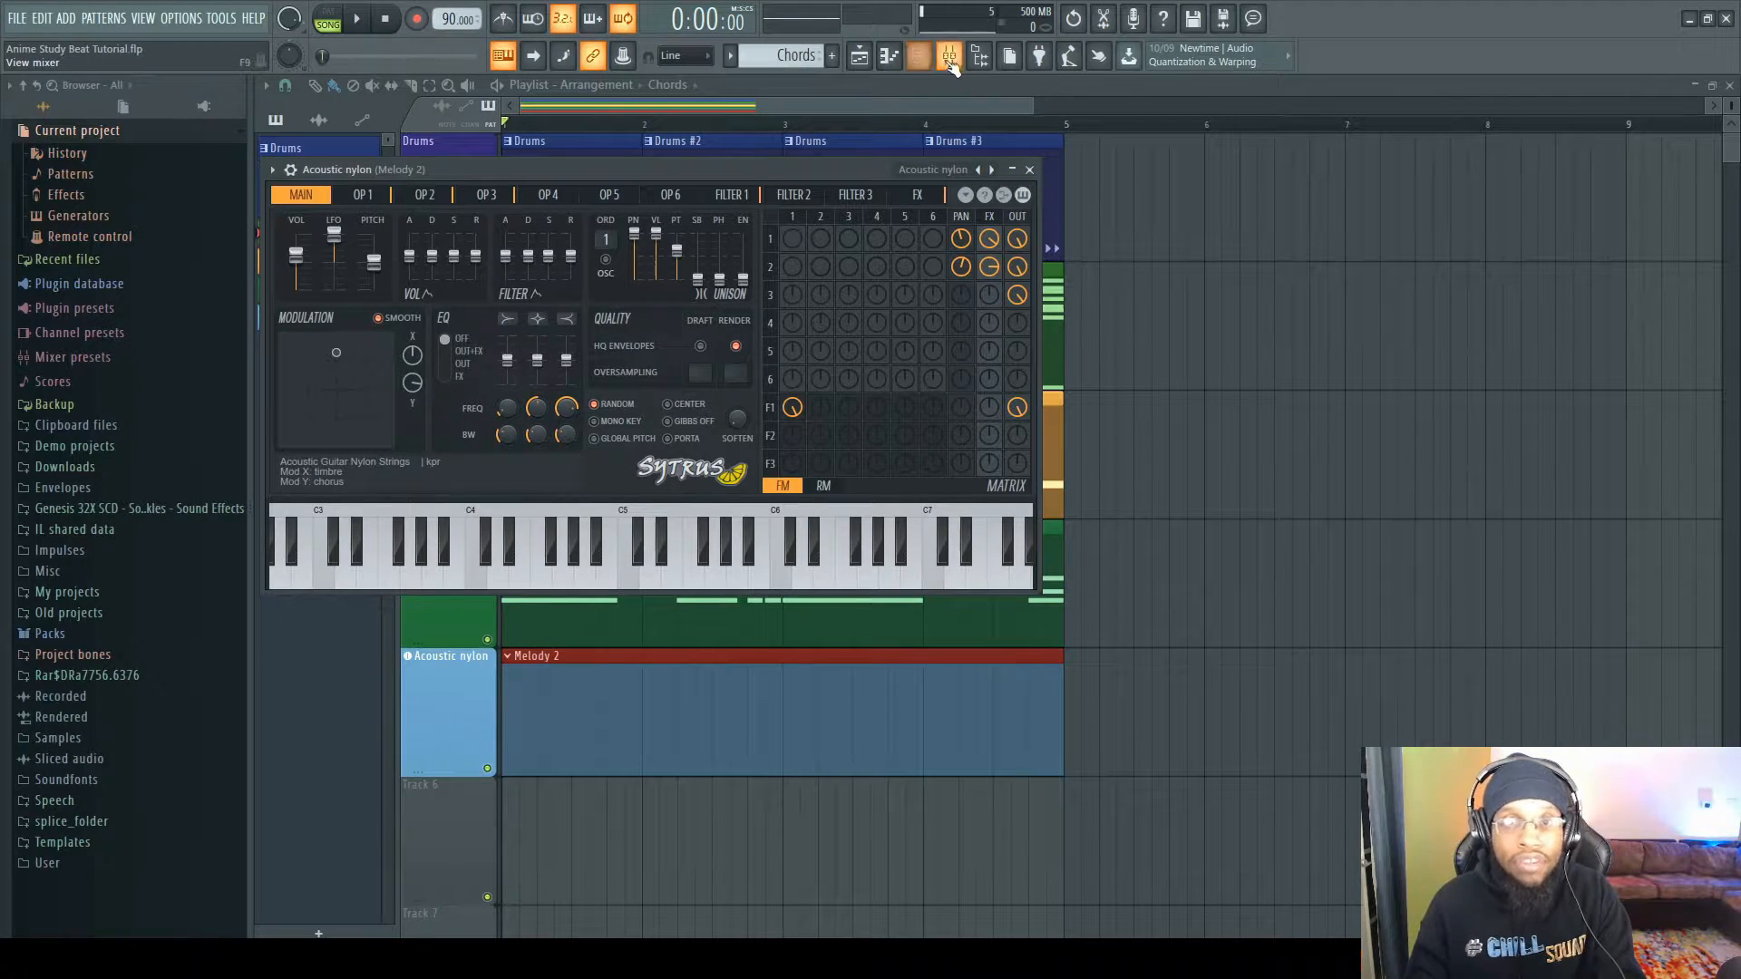
- In the Acoustic nylon piano roll, place one-beat C#5 and C5 notes on beats 2 and 4 of bar 1, and C#5 on beat 2 of bar 2
click(888, 55)
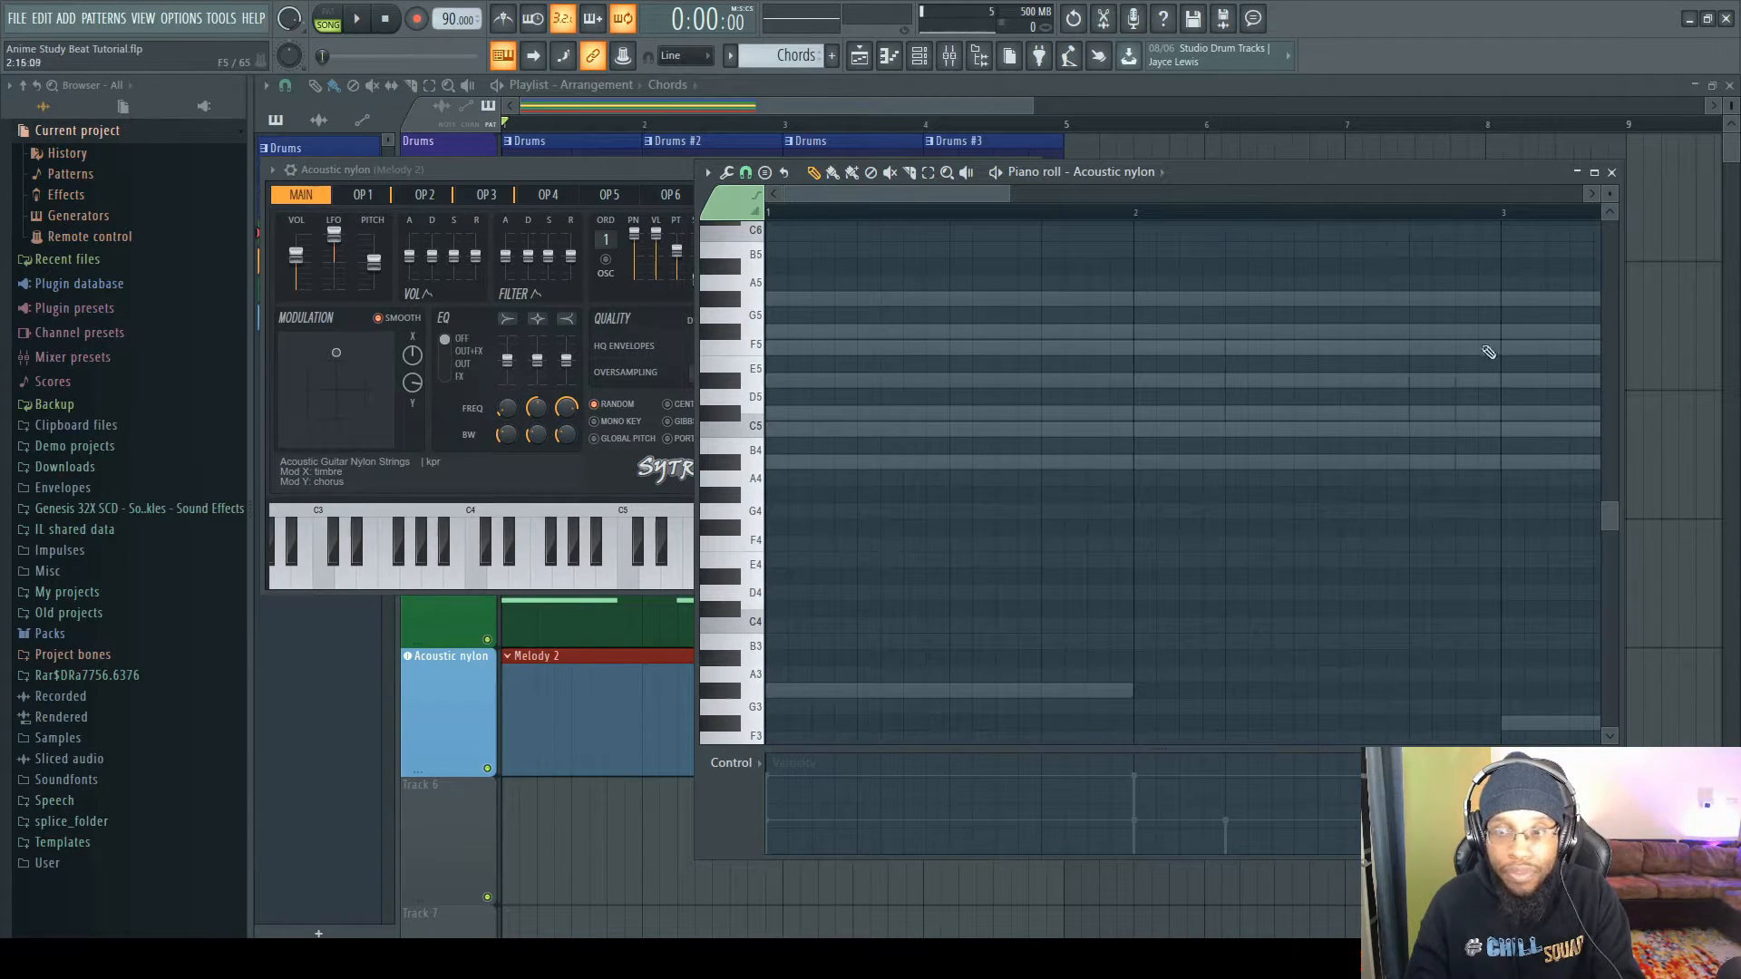
click(862, 416)
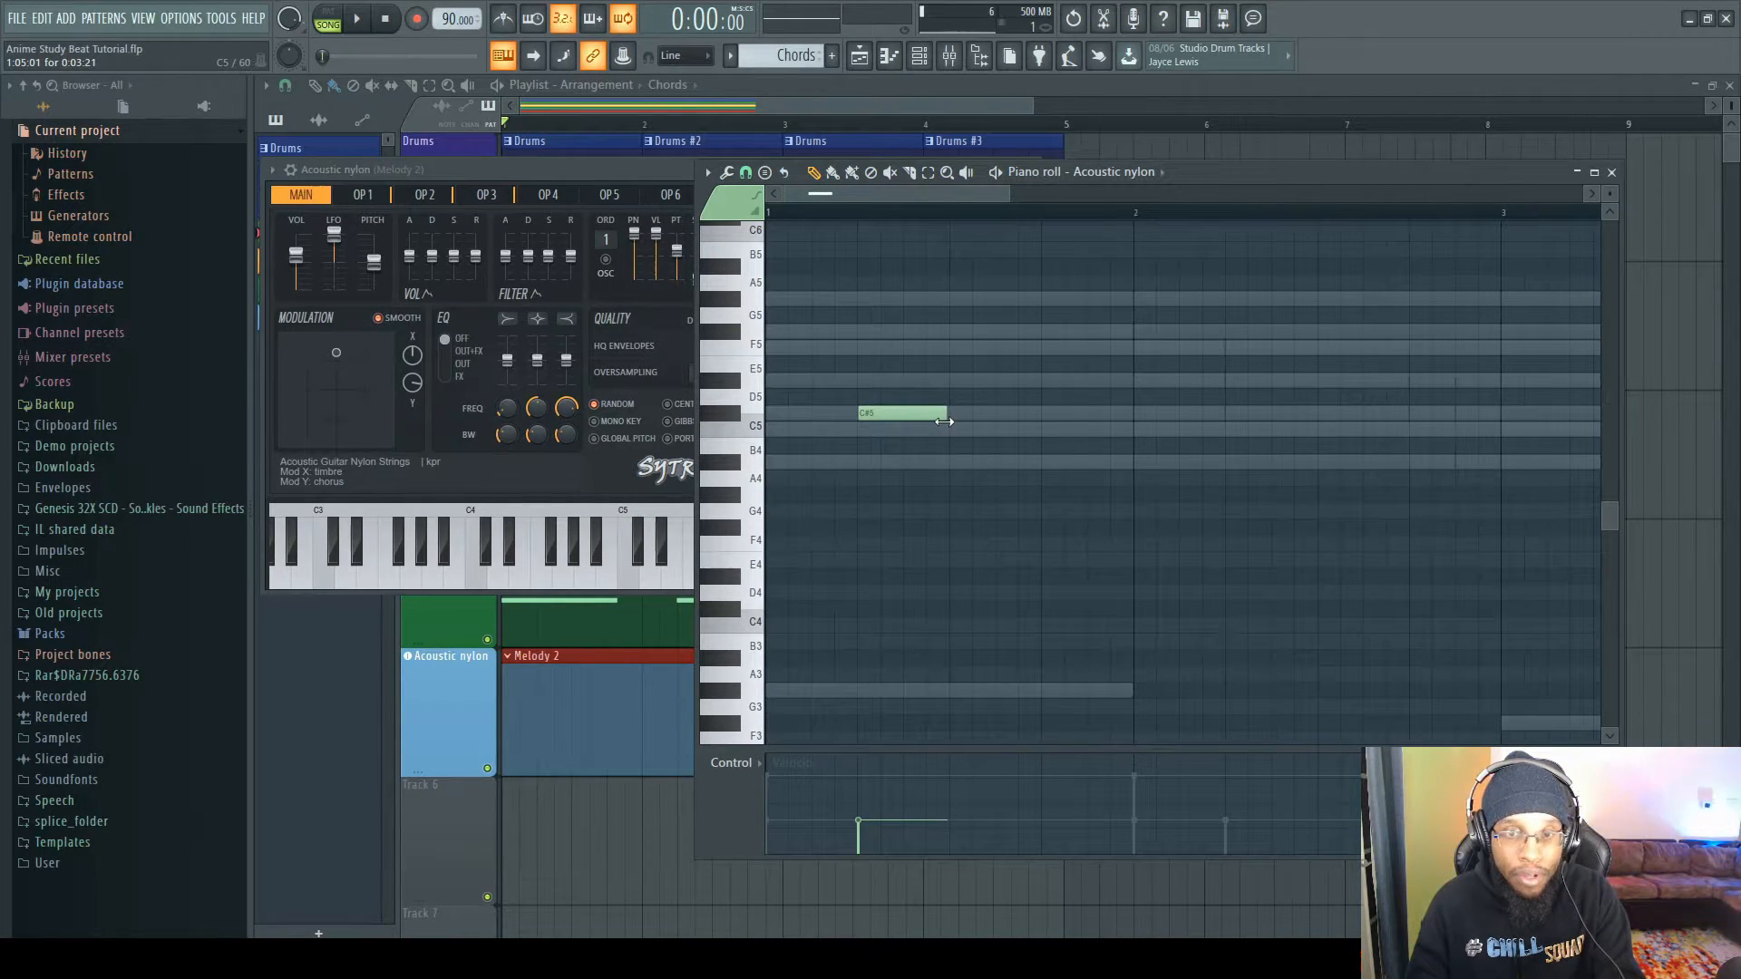
click(1056, 430)
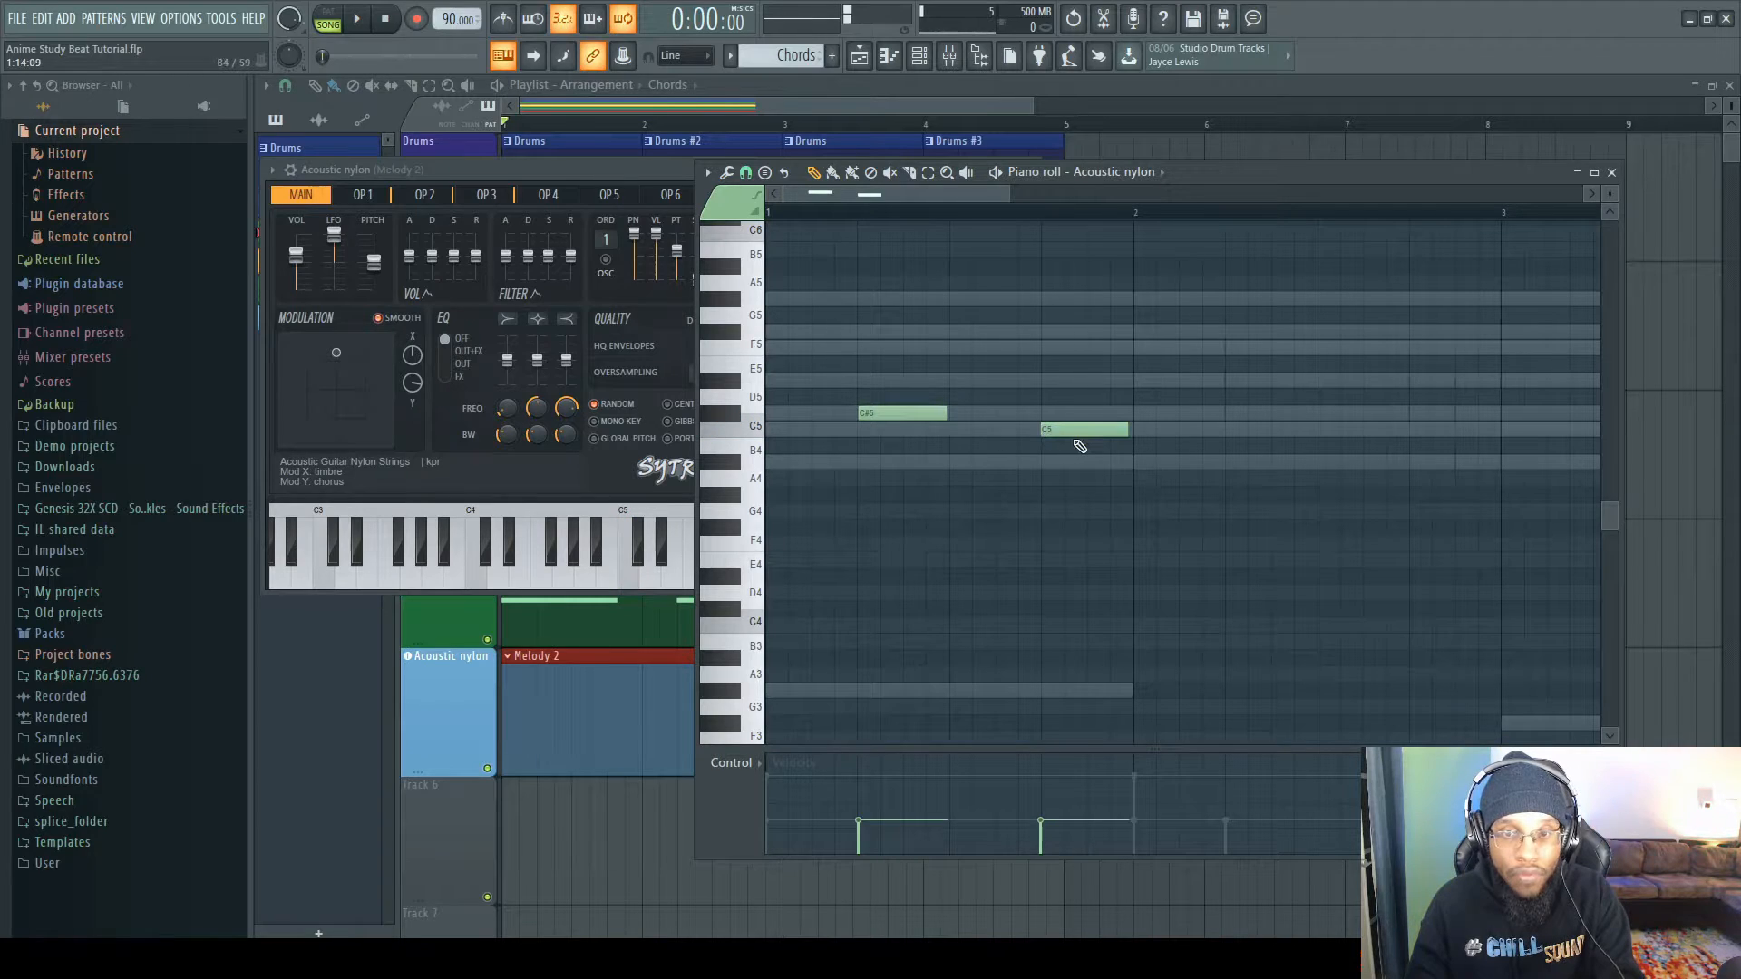
click(1236, 414)
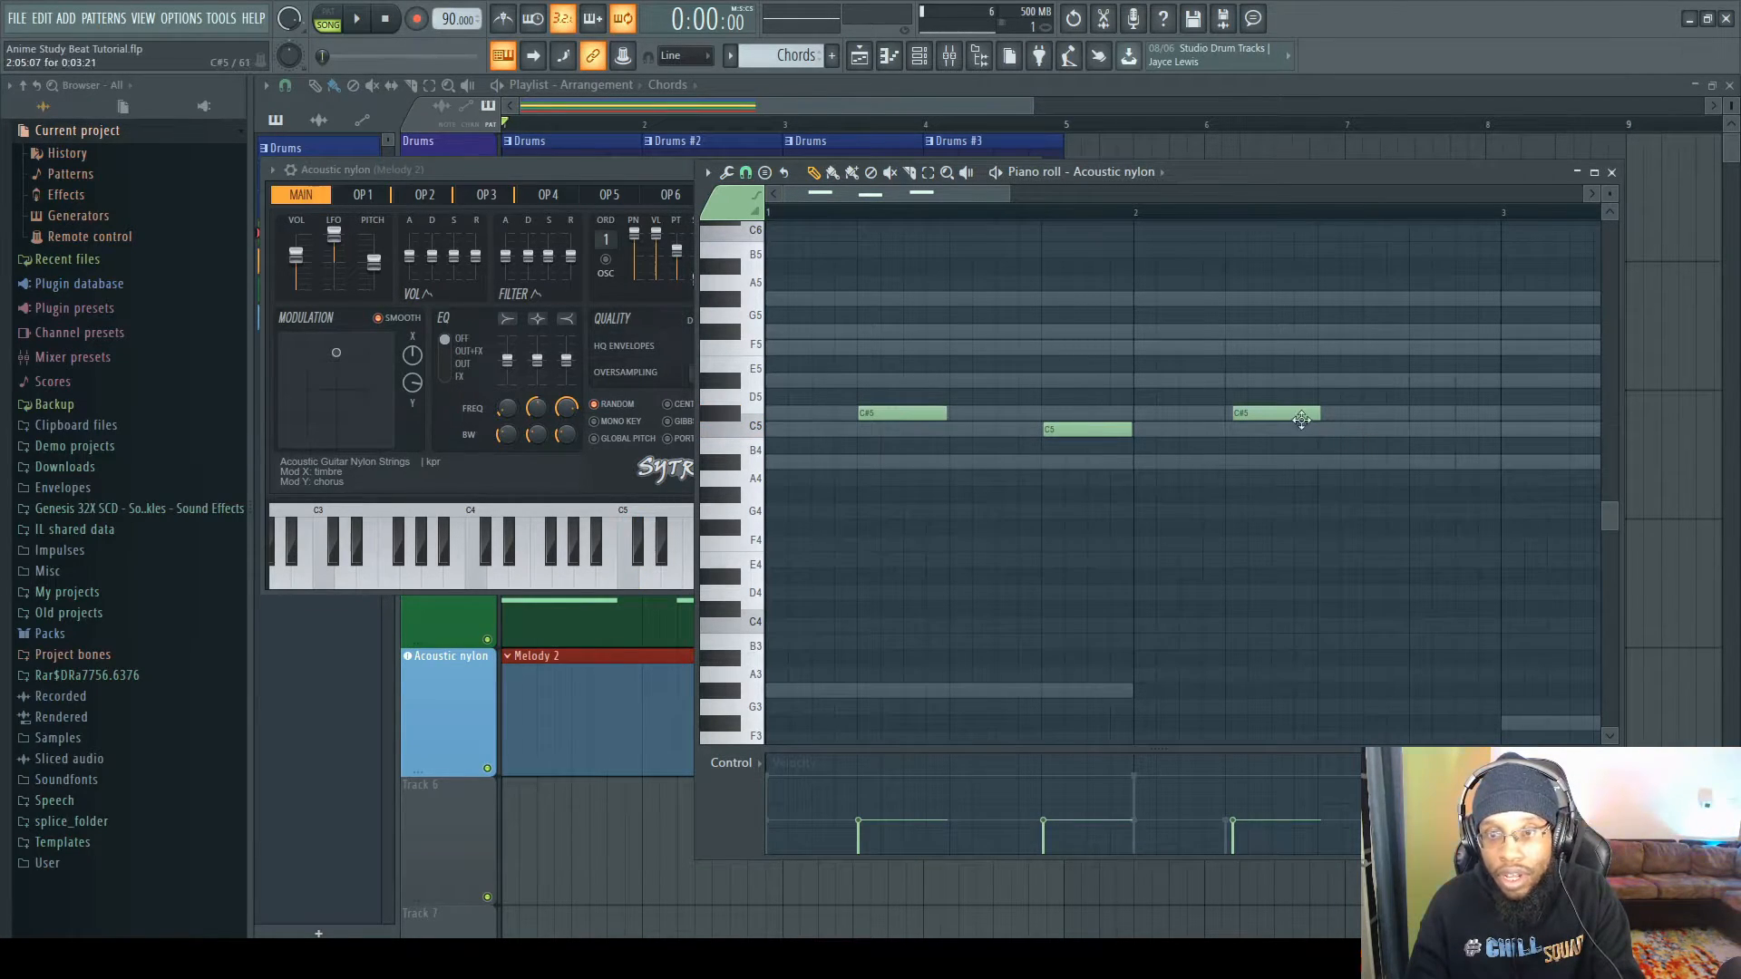
drag(1302, 419, 1294, 419)
- Fill the last beat of bar 2 with two back-to-back half-beat C5 notes
click(1417, 429)
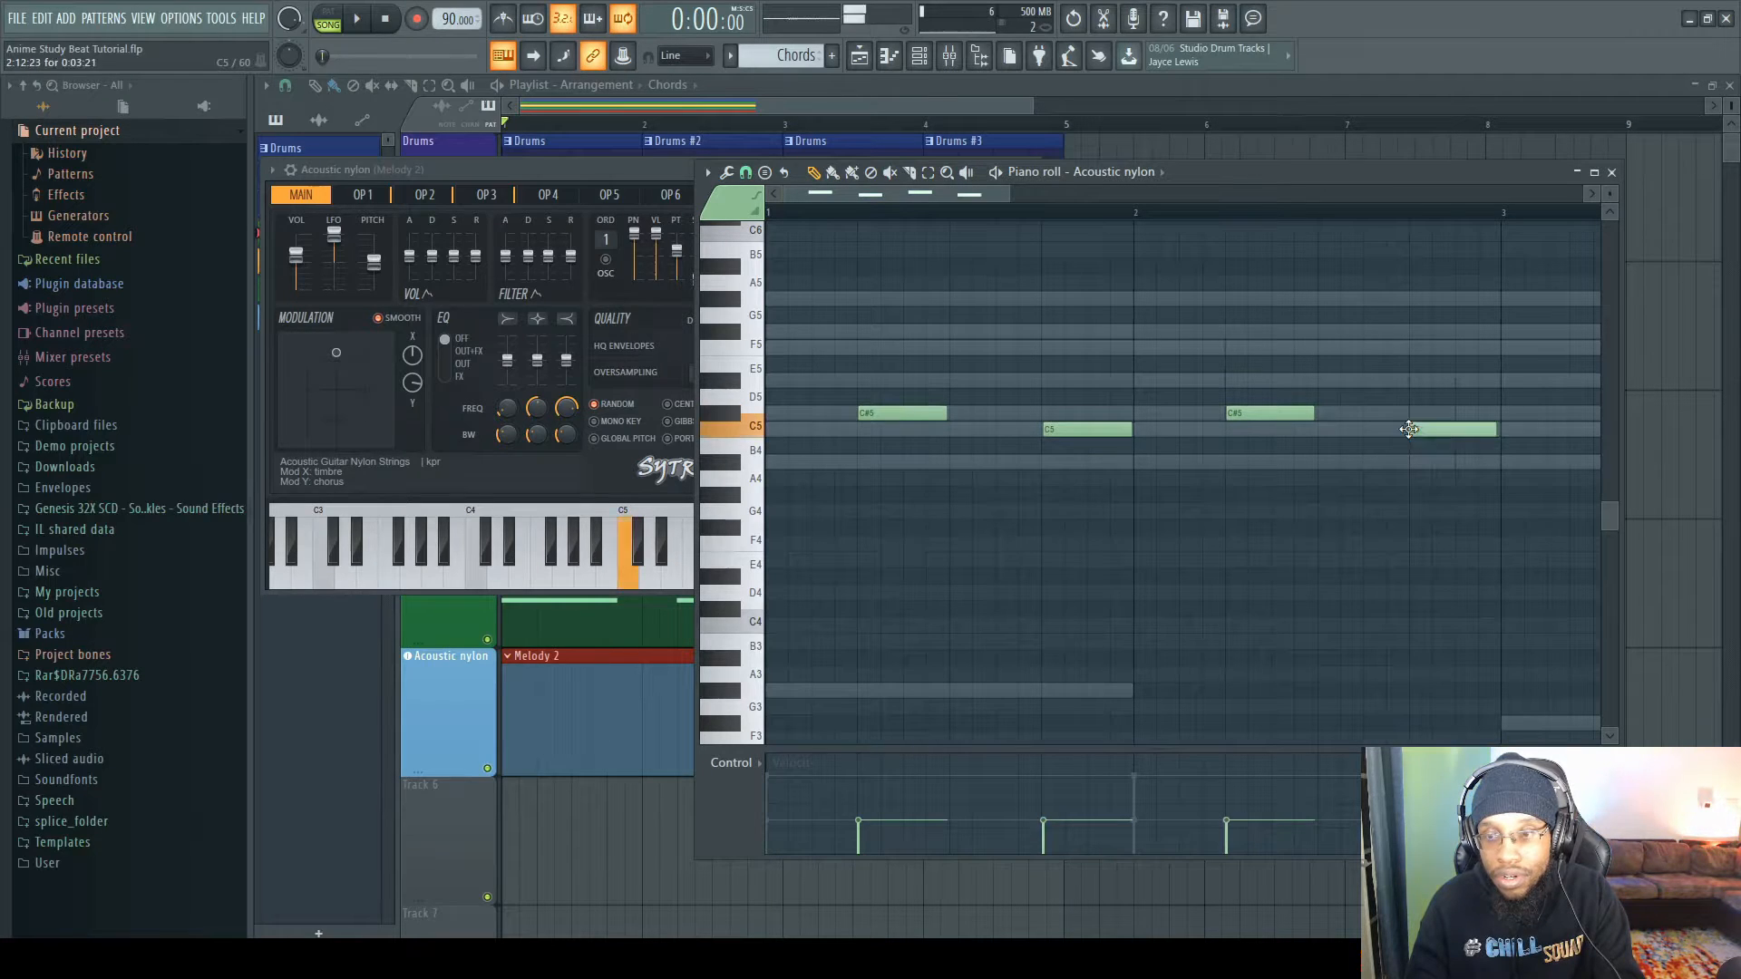
drag(1470, 431, 1481, 432)
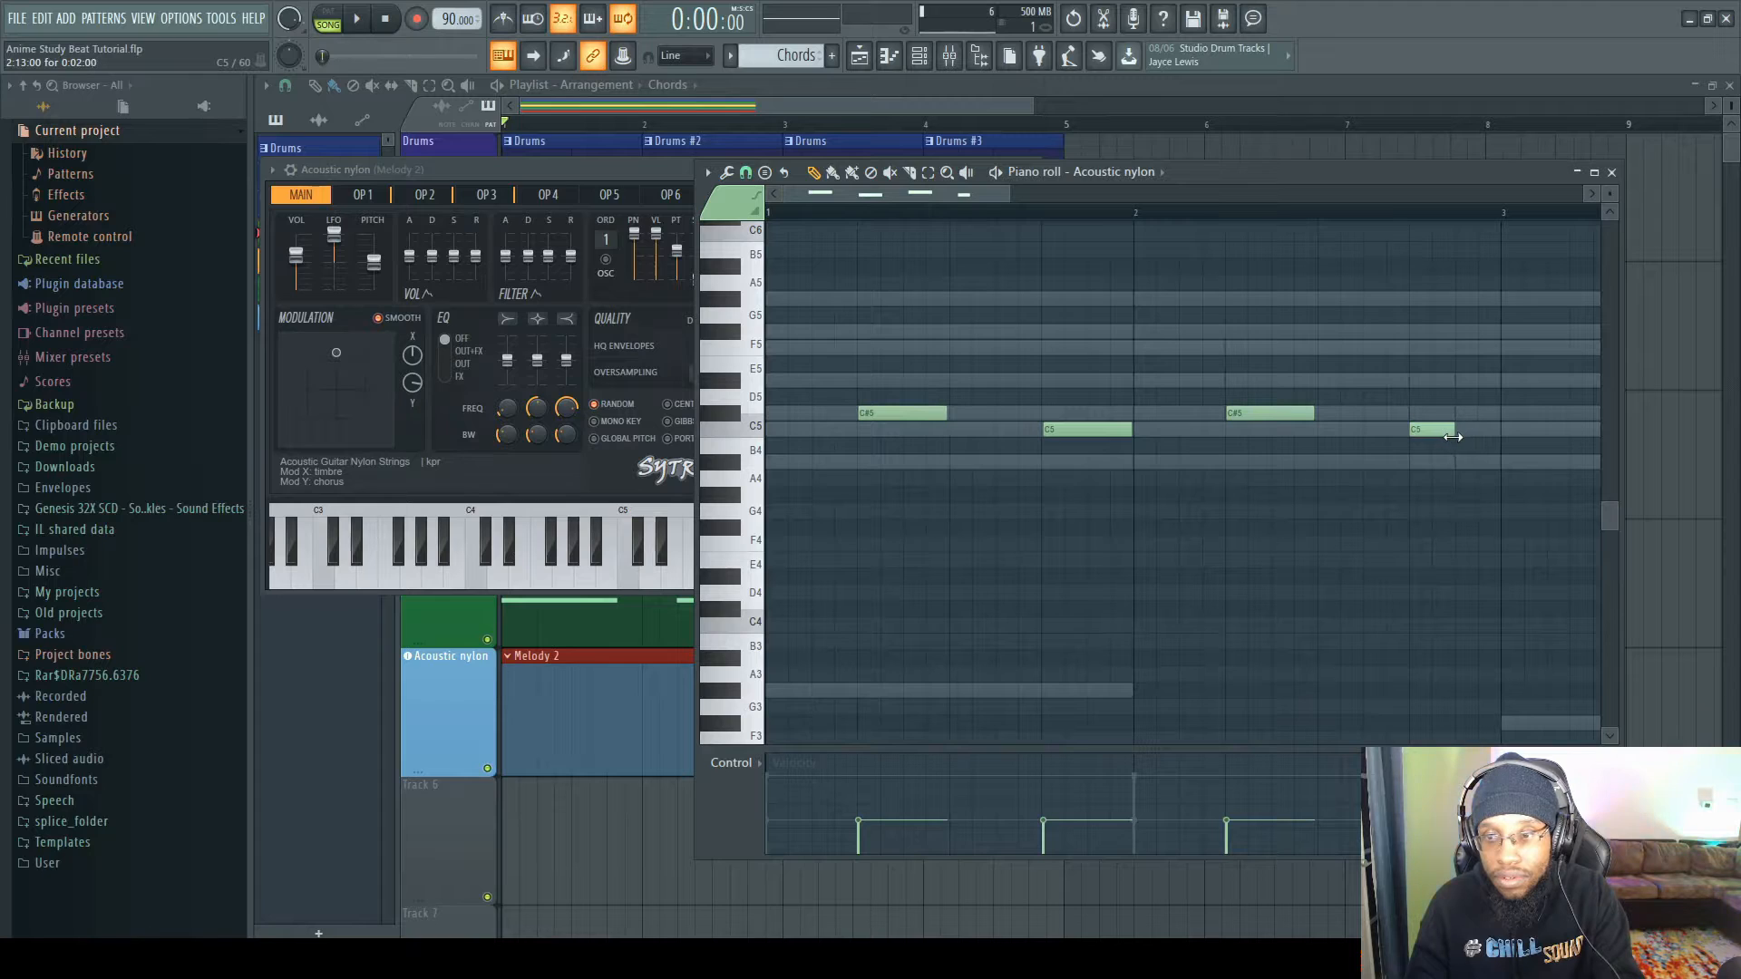
click(1476, 429)
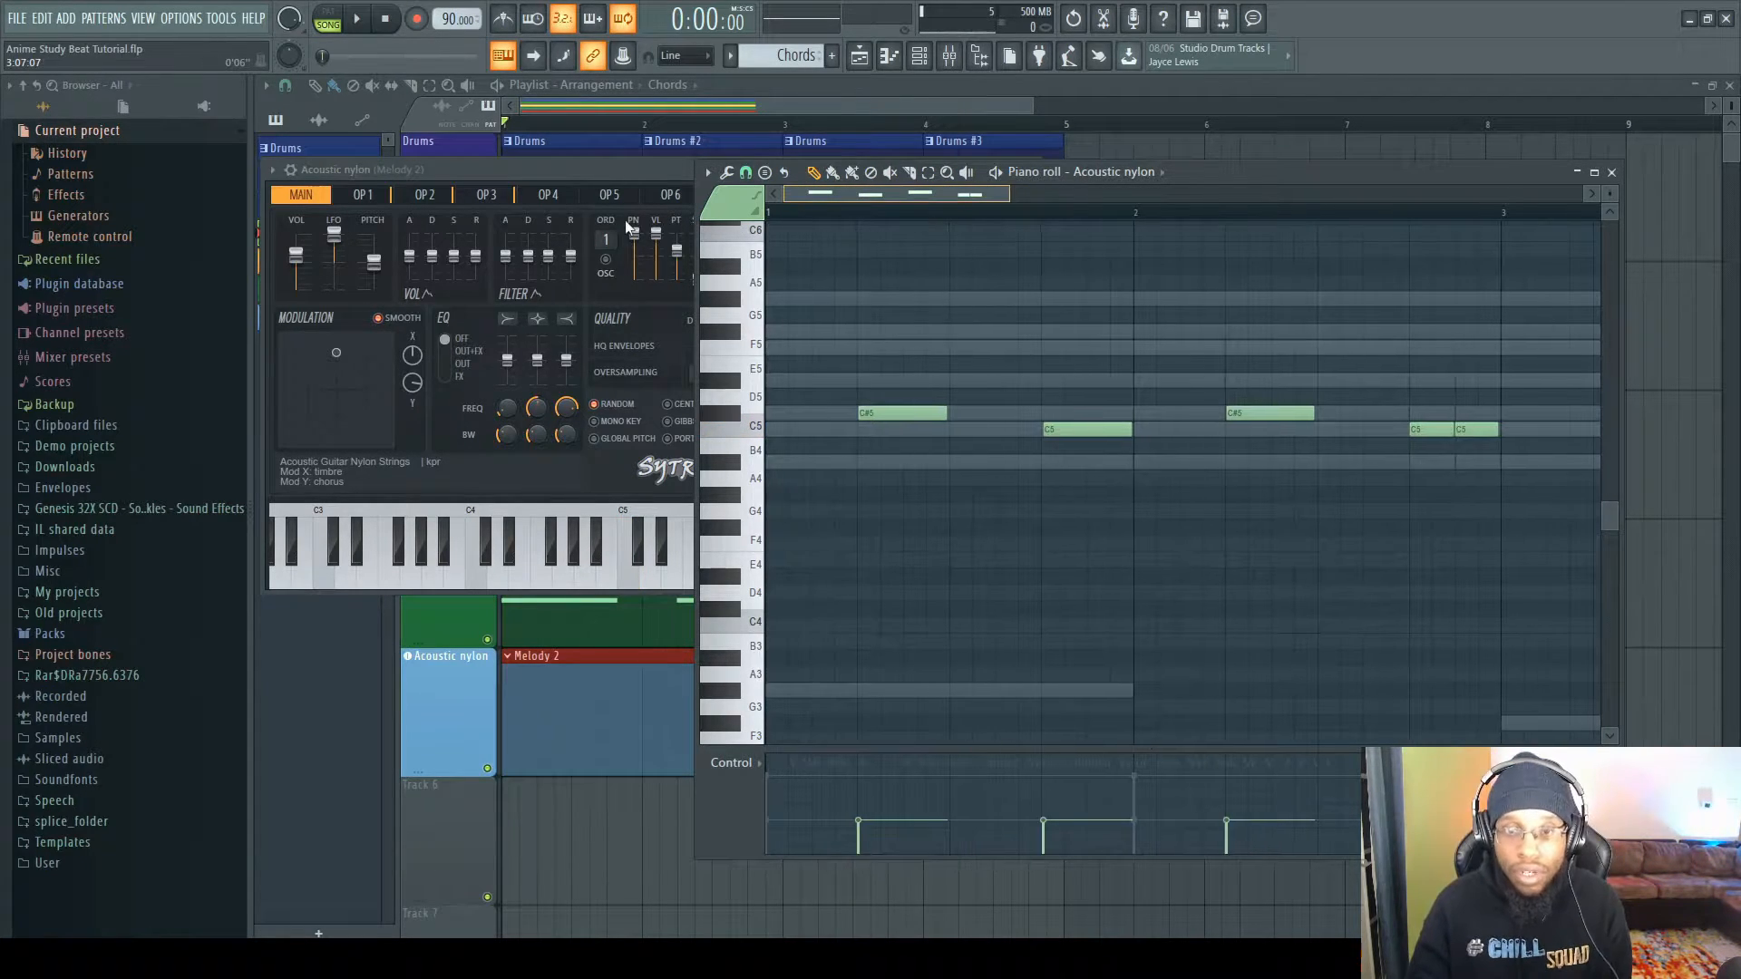
- Stack D#5, C#5 and A#4 notes at the start of bar 3 and stretch the C#5 across the whole bar
scroll(990, 270, right, 3)
drag(990, 265, 1053, 323)
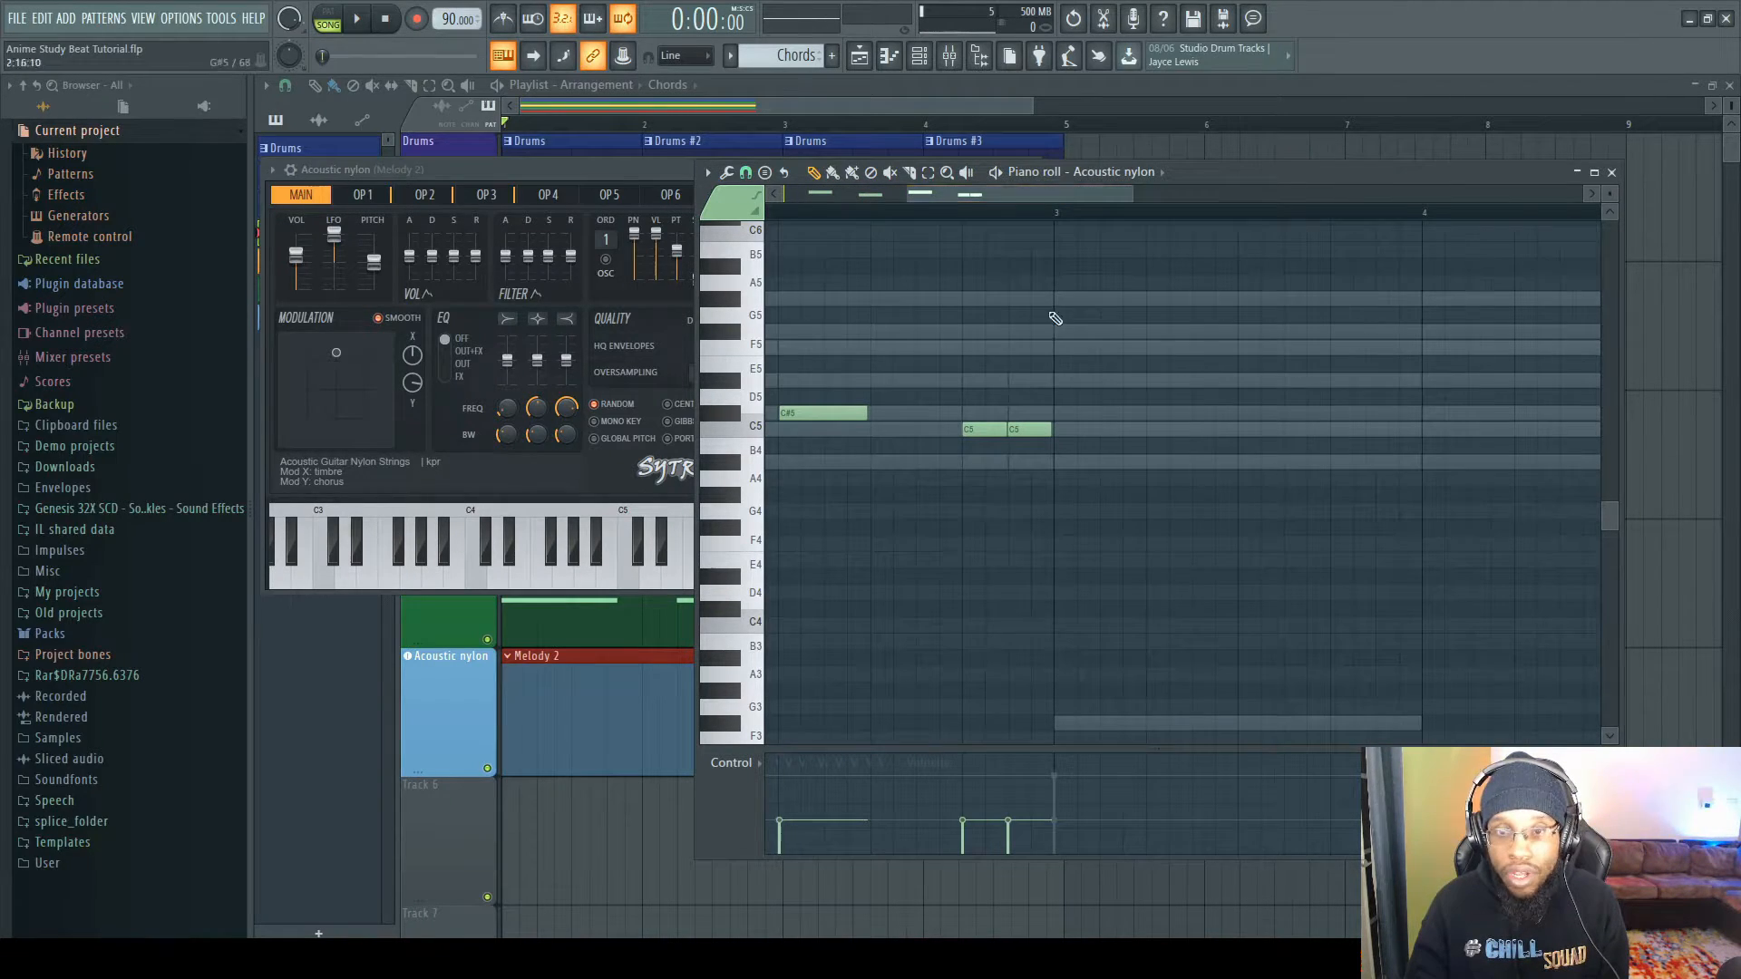
click(1065, 382)
drag(1066, 384, 1069, 385)
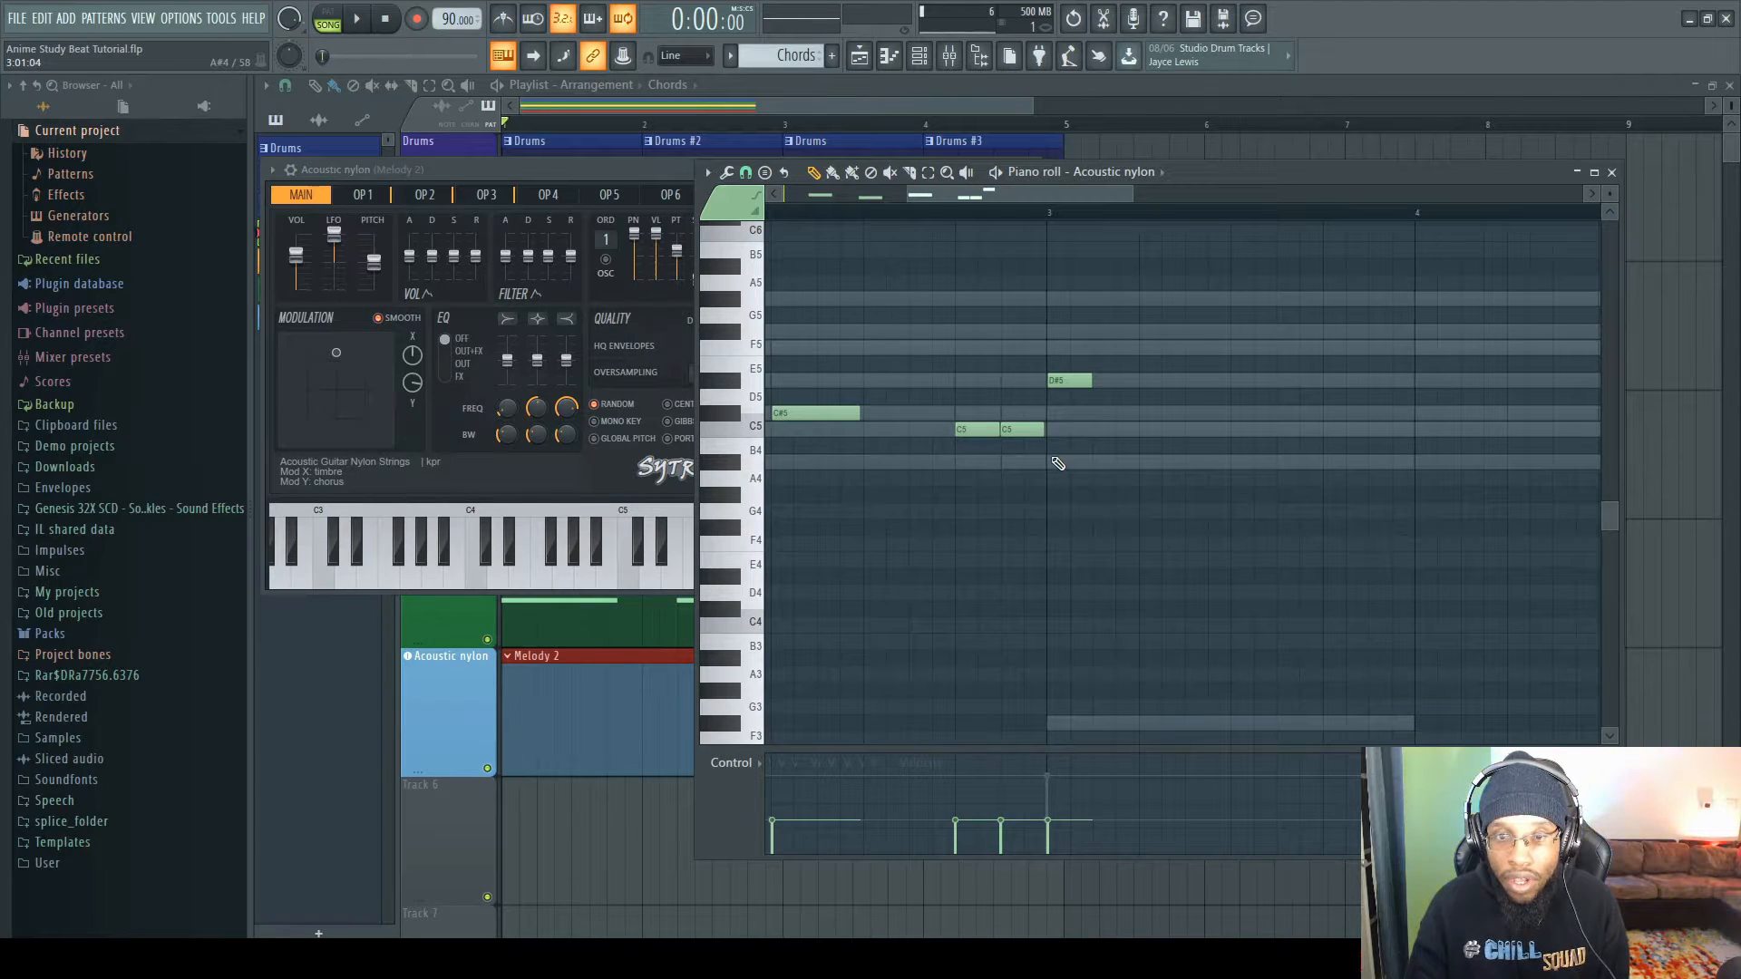
click(1057, 464)
click(1063, 414)
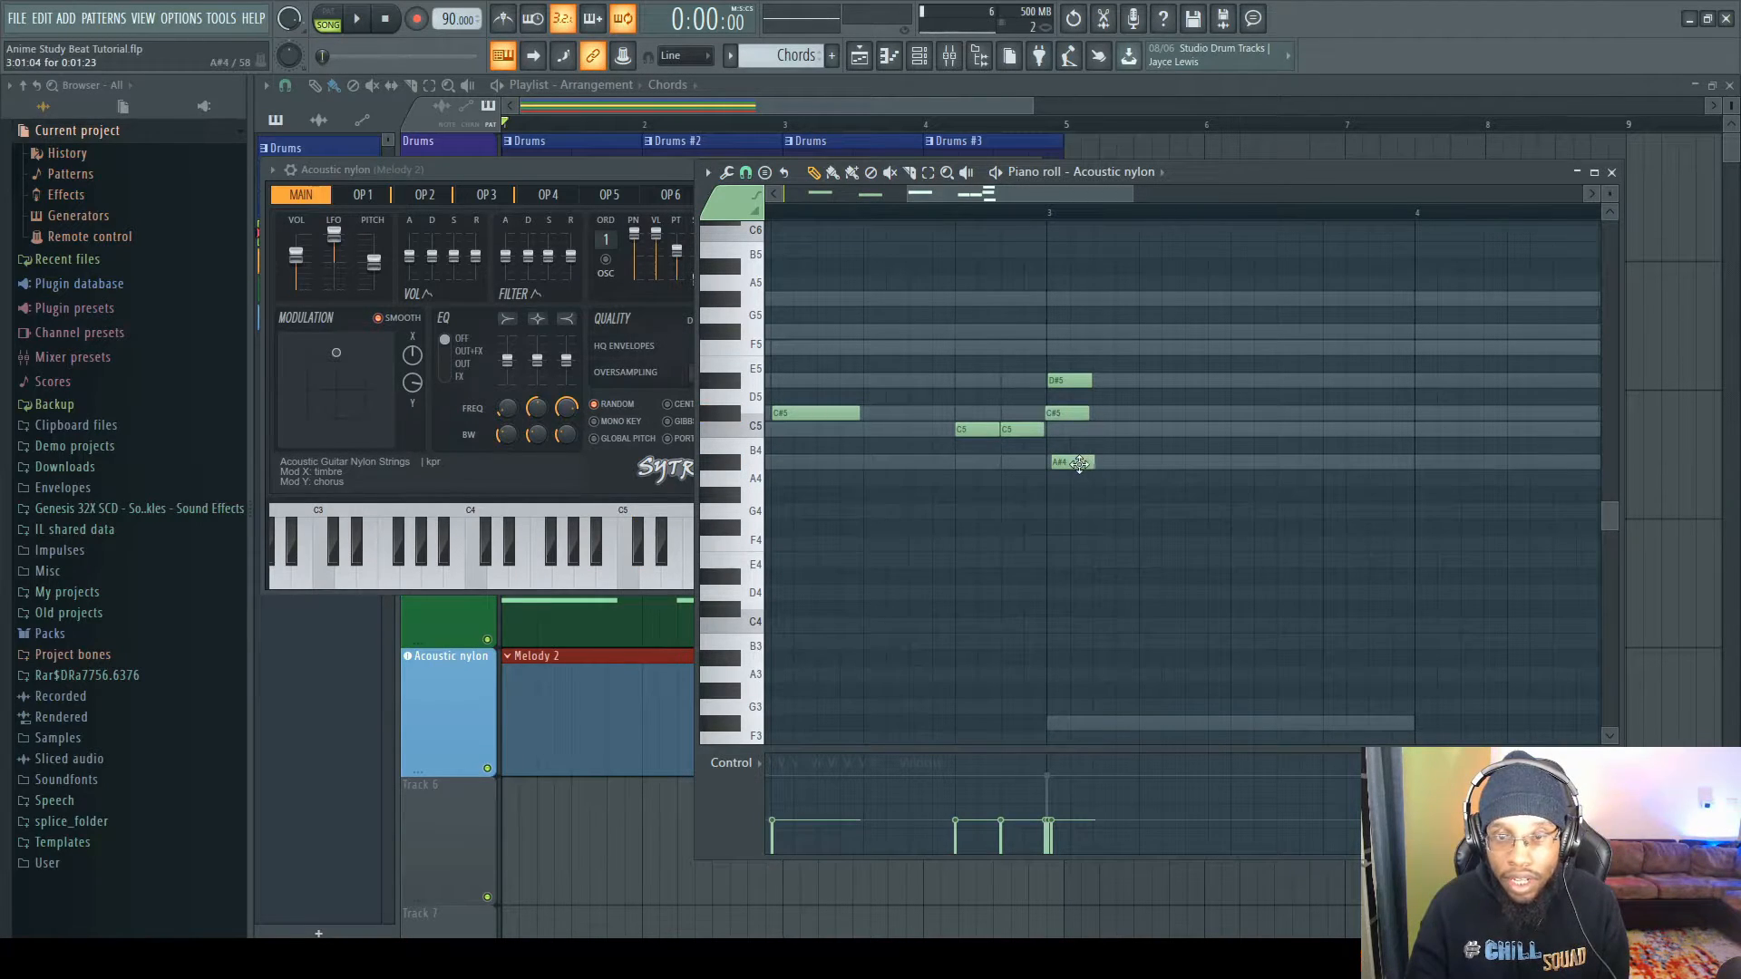
drag(1079, 464, 1393, 428)
click(1076, 412)
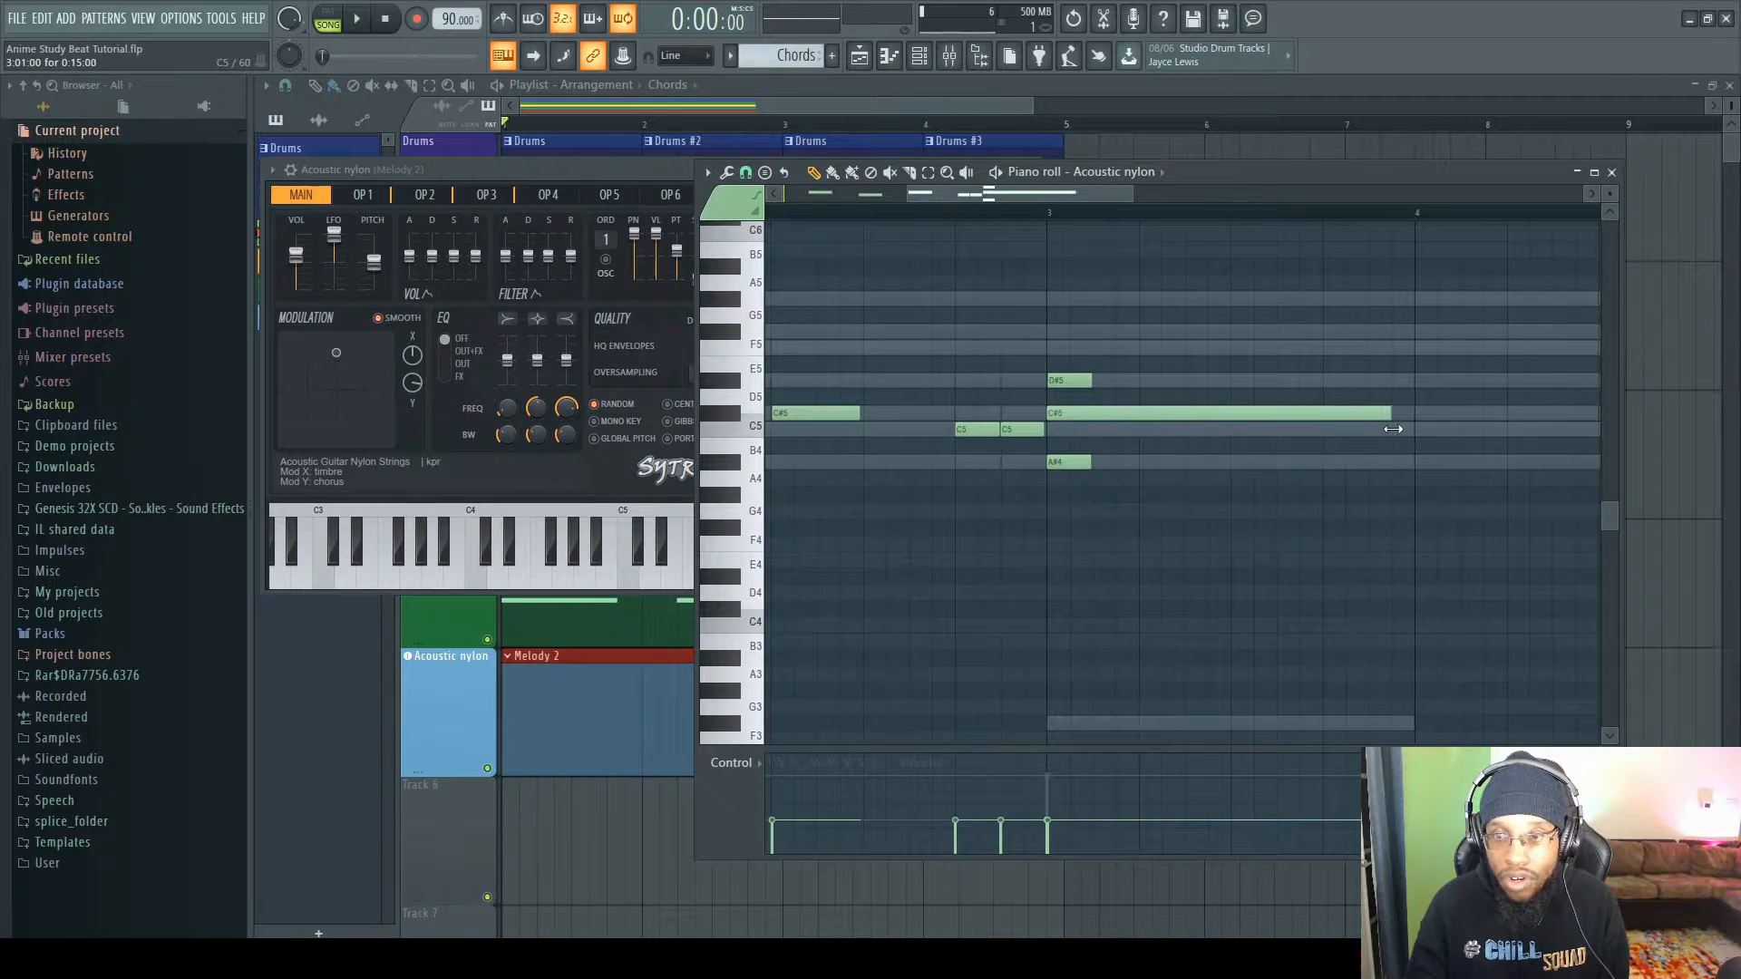
- Using the Rhodes MK1 lite notes as reference, lower bar 3's long C#5 to C5 and extend the A#4 and D#5 across the bar
click(1128, 174)
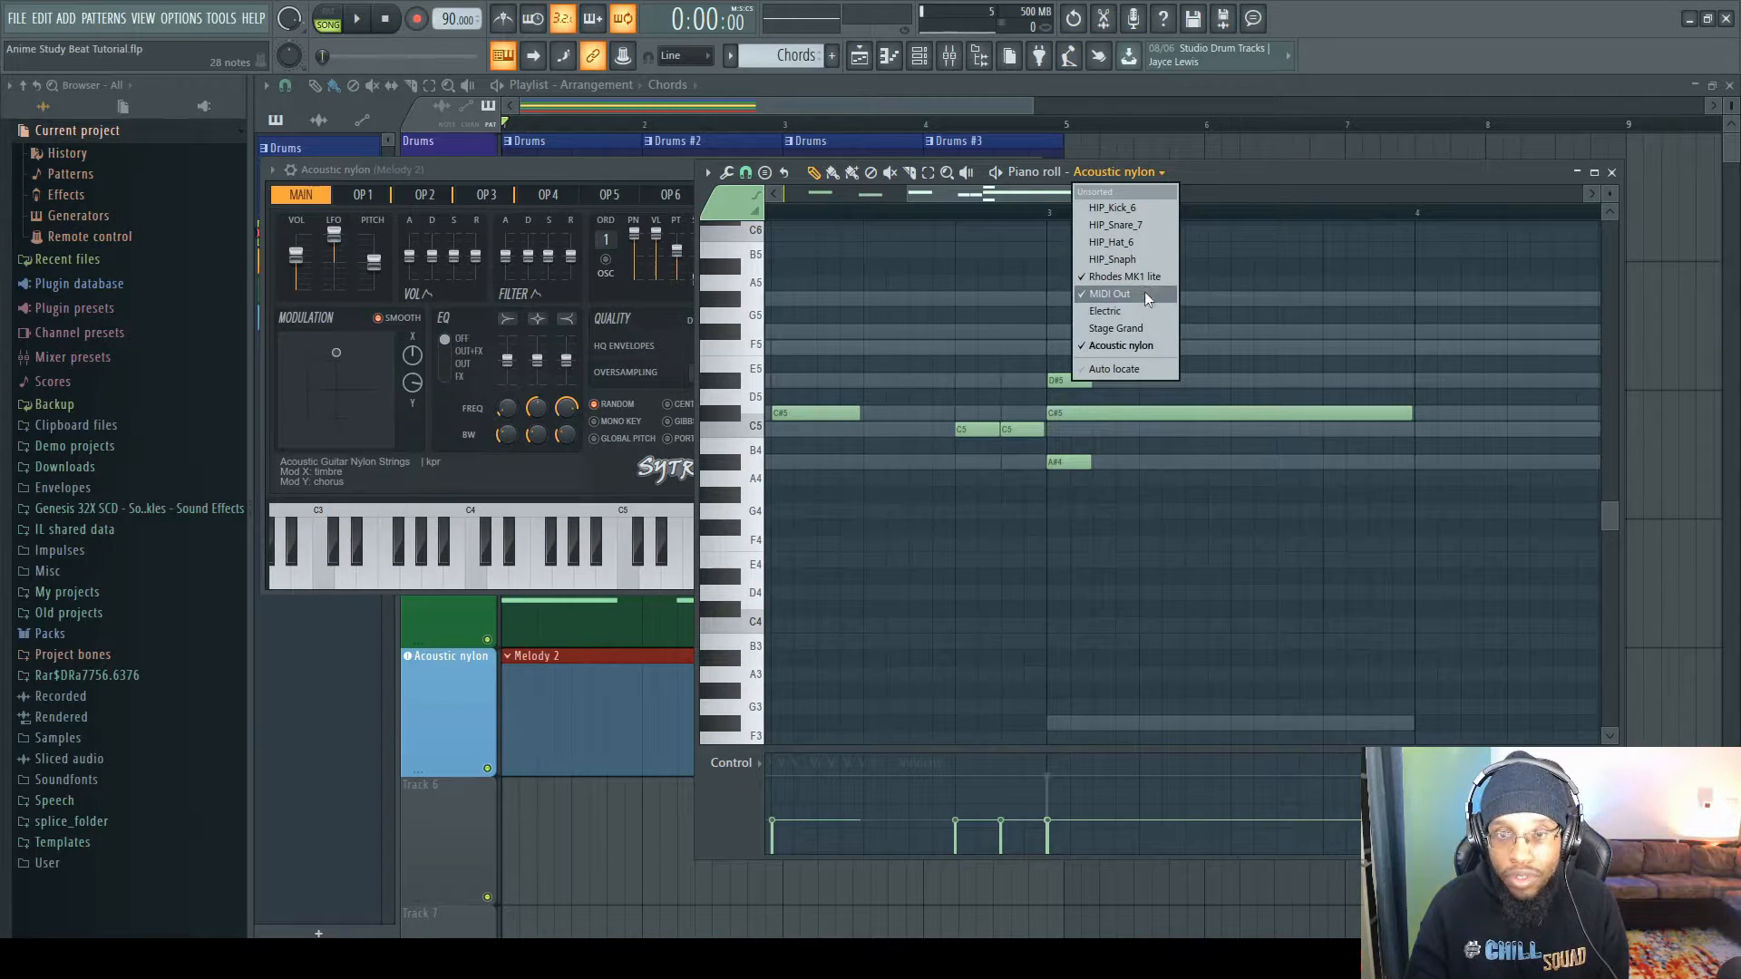
click(1149, 277)
click(1145, 173)
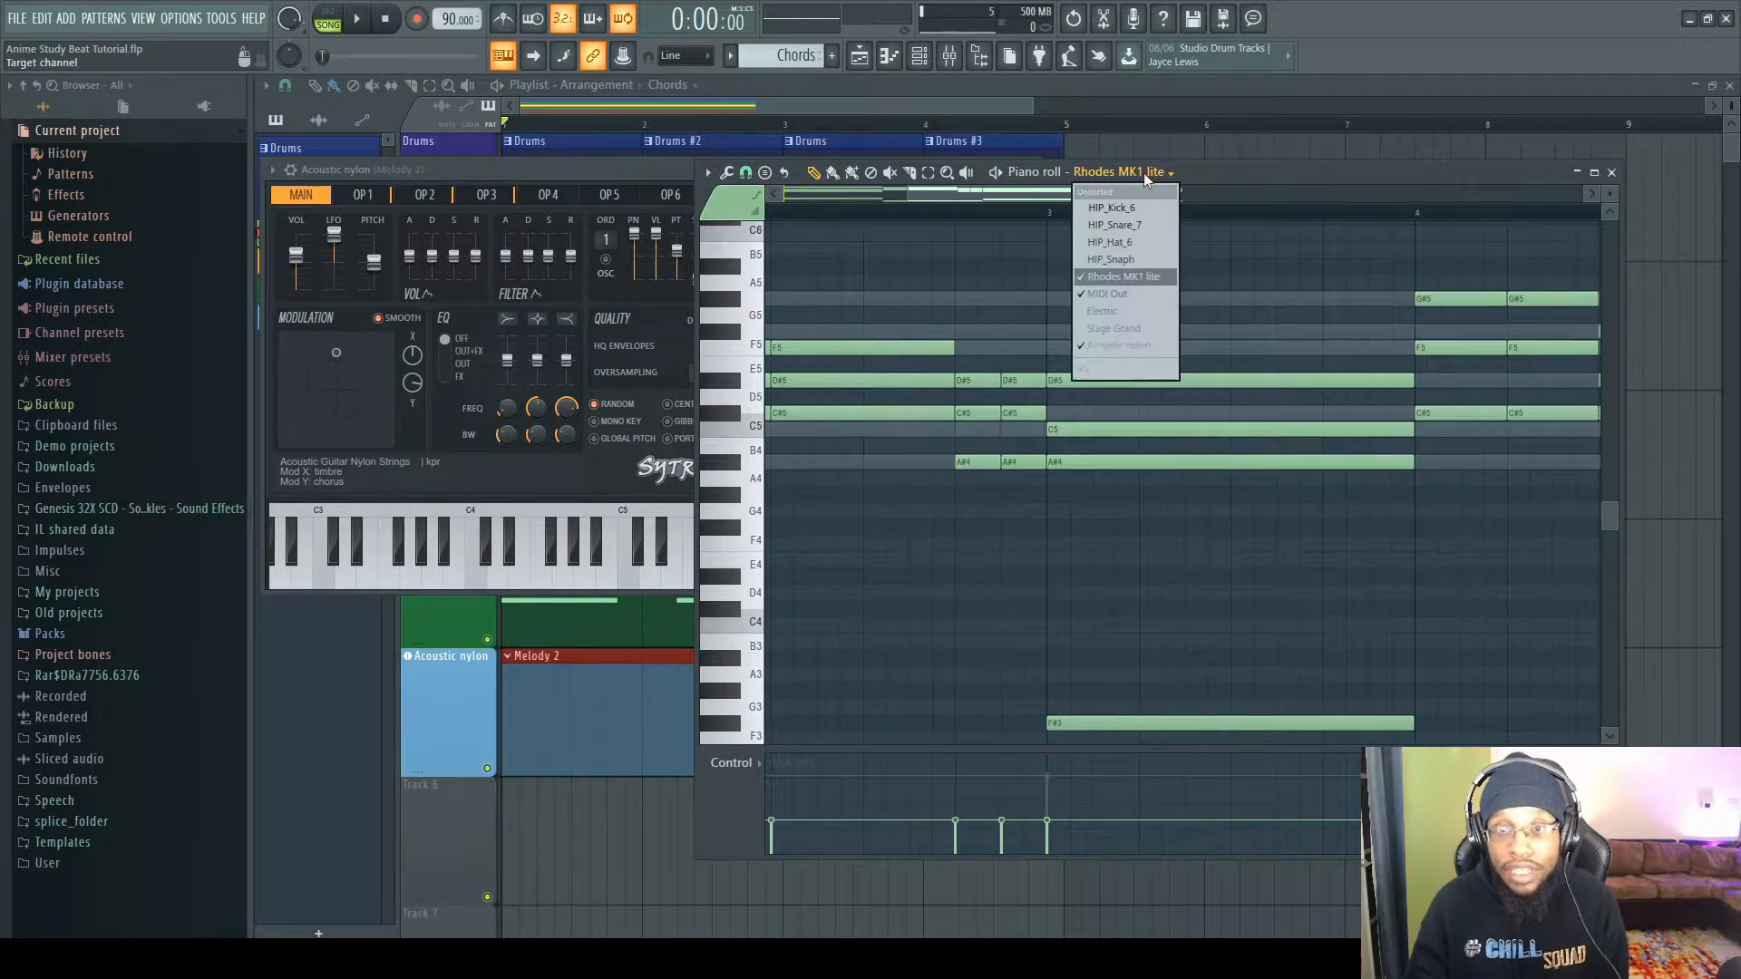
click(1145, 347)
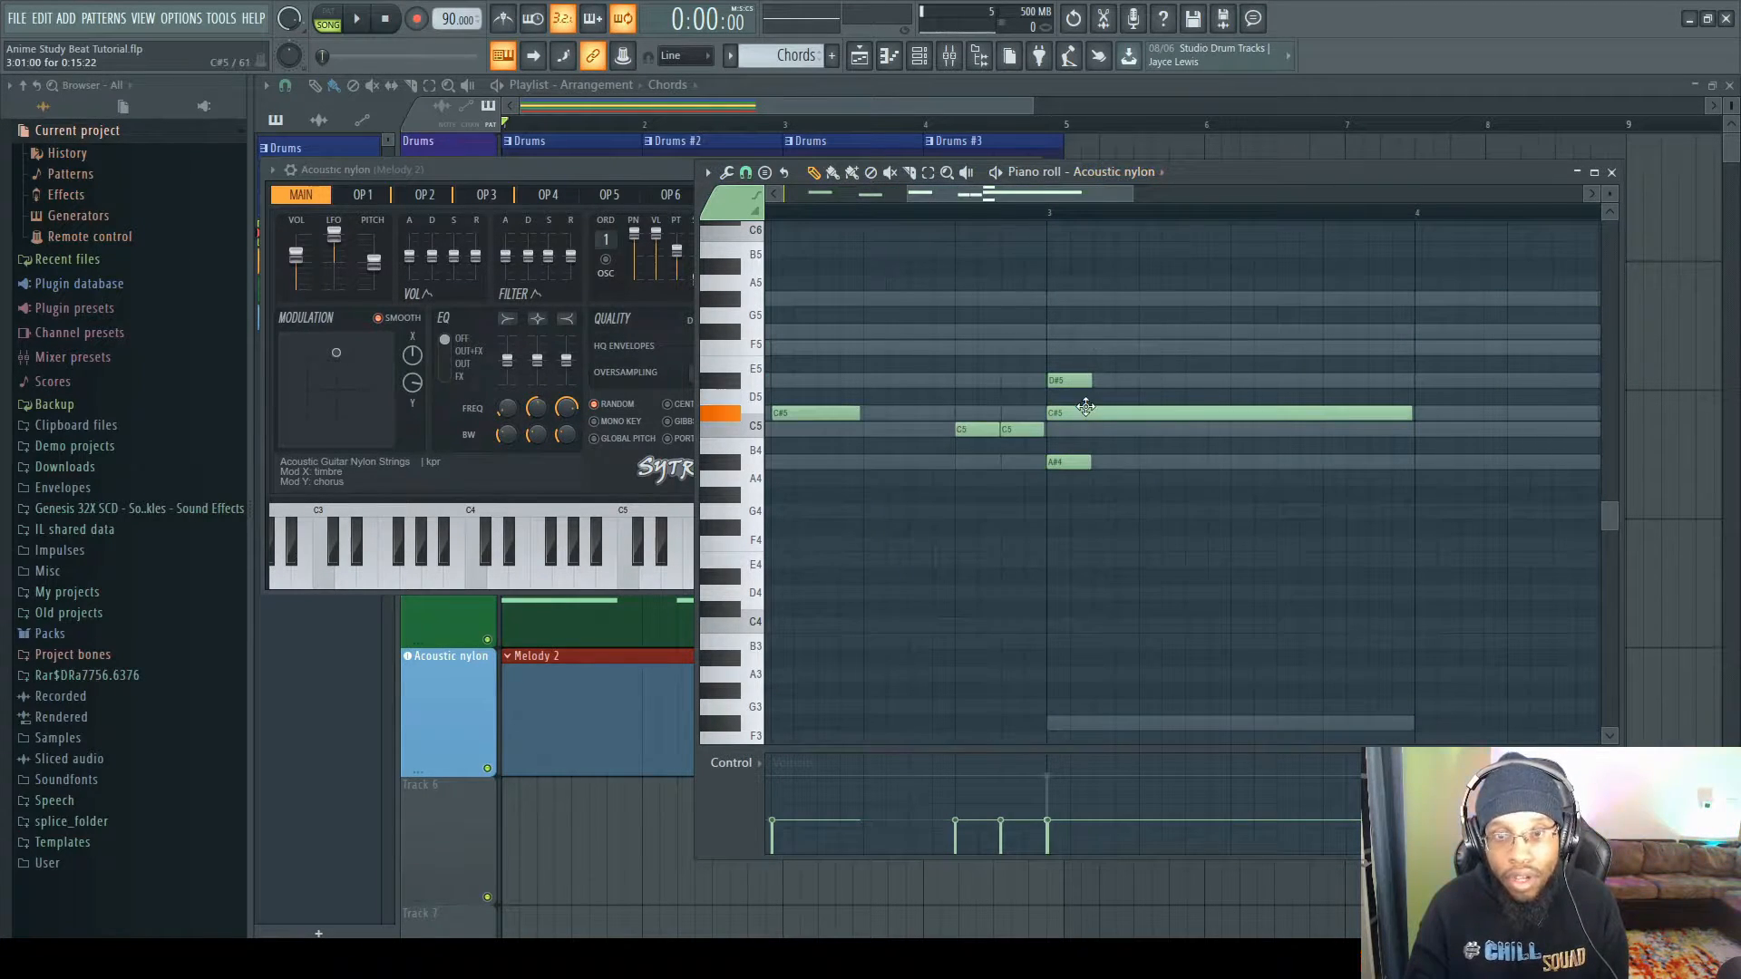
drag(1085, 409, 1412, 465)
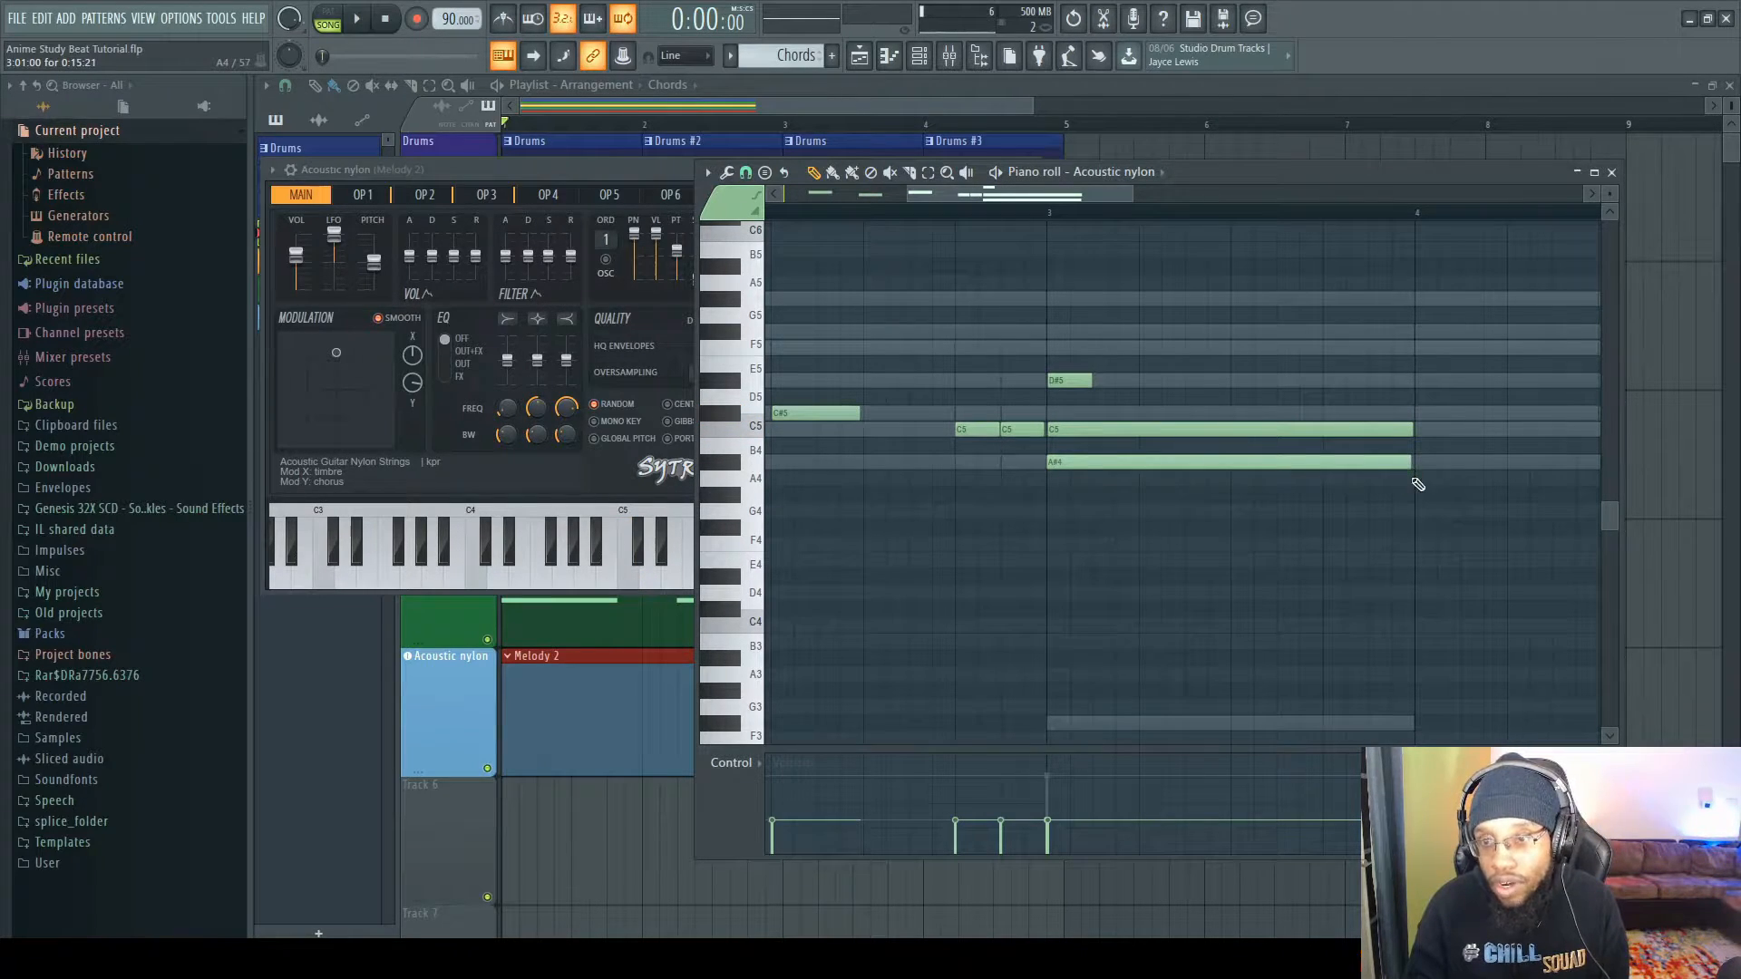
drag(1092, 382, 1395, 404)
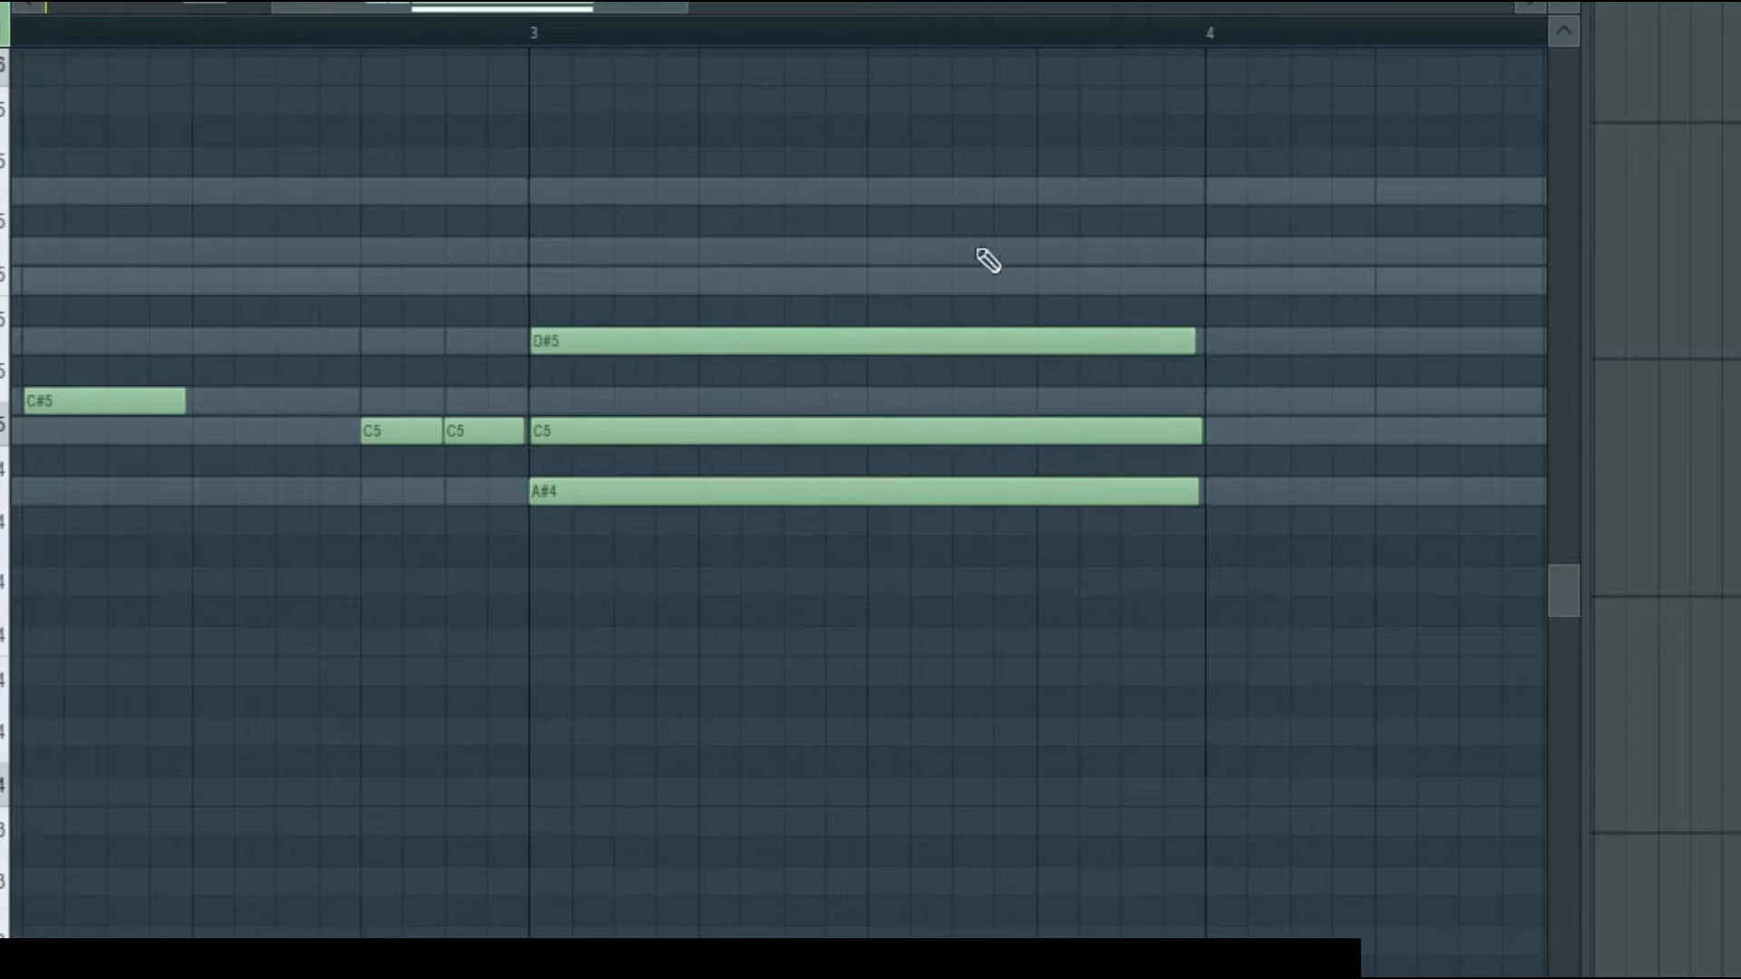
- Add a descending line of one-beat notes G#5, F#5, F5 and D#5 across the four beats of bar 4
drag(457, 6, 630, 18)
click(734, 201)
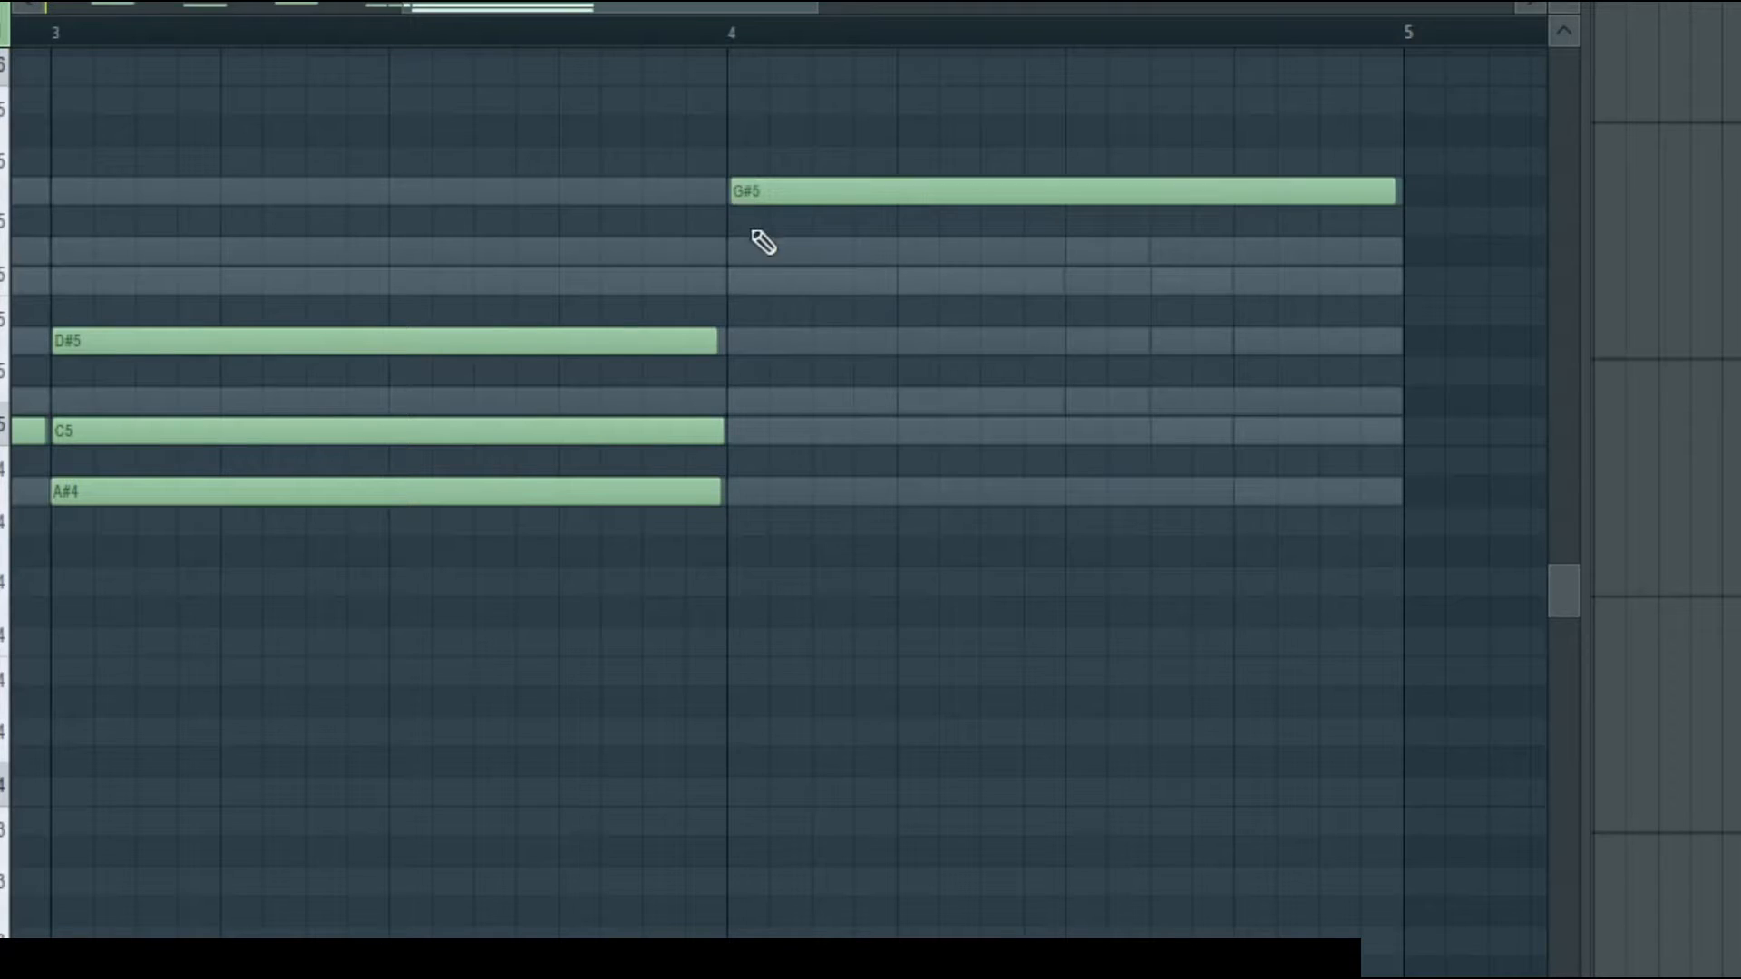
drag(1402, 194, 878, 225)
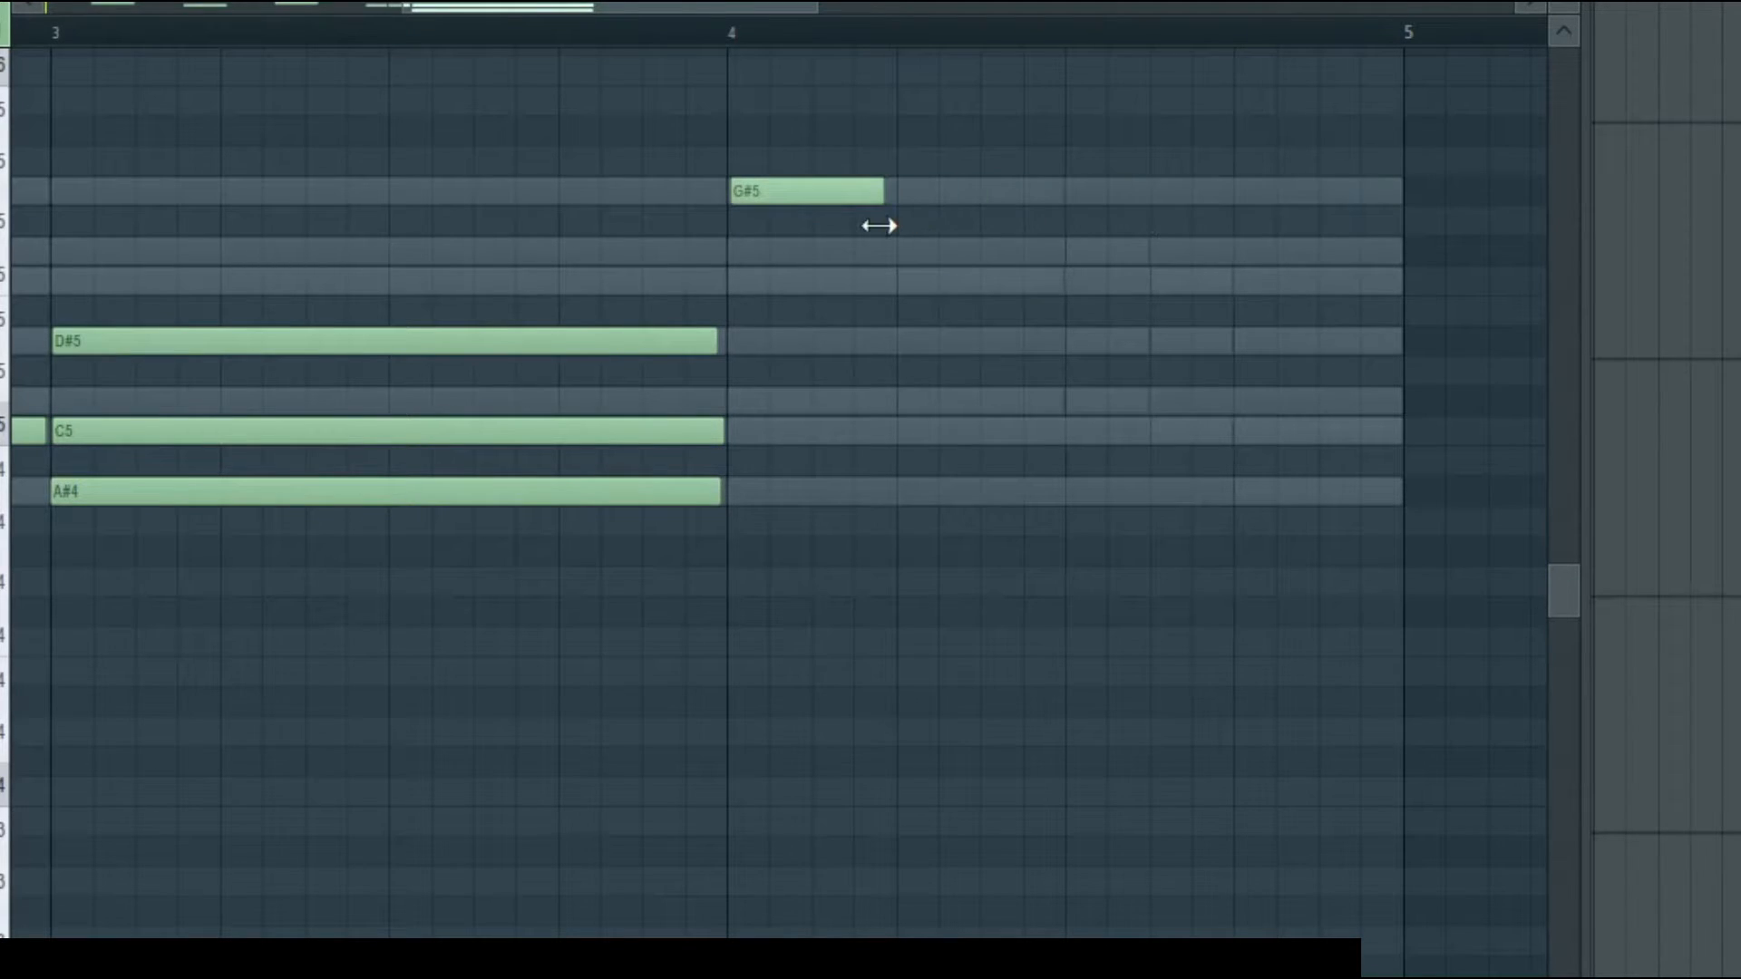
click(902, 250)
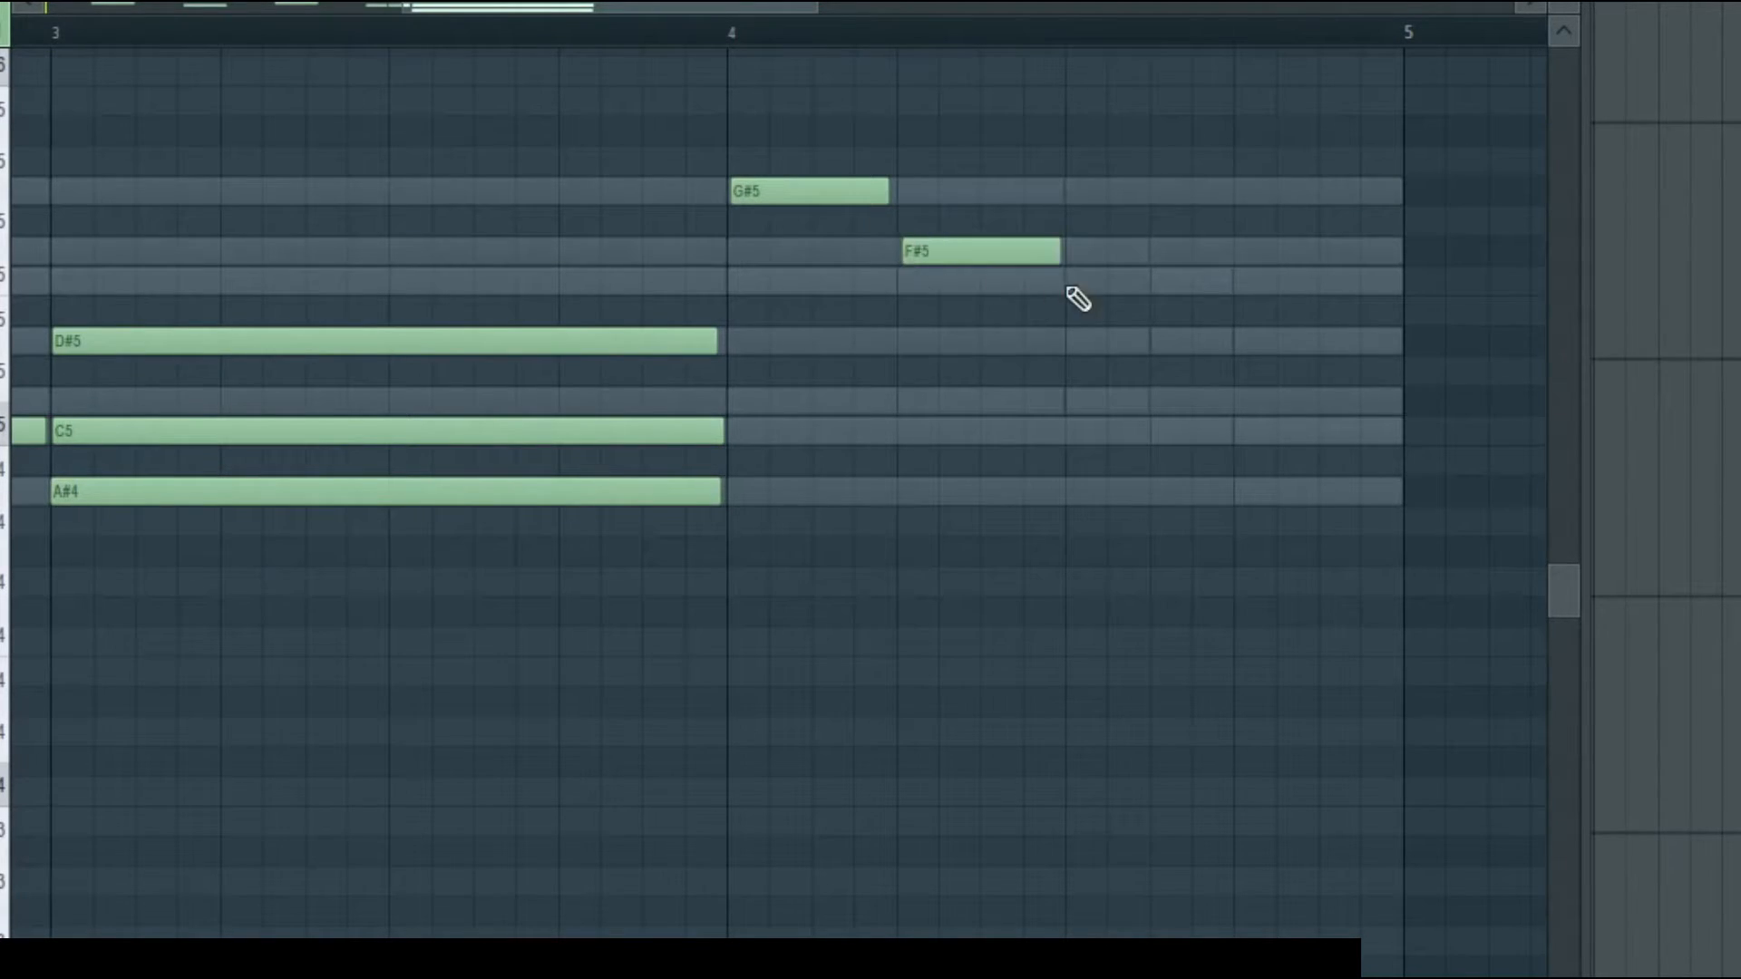
click(1070, 288)
click(1247, 342)
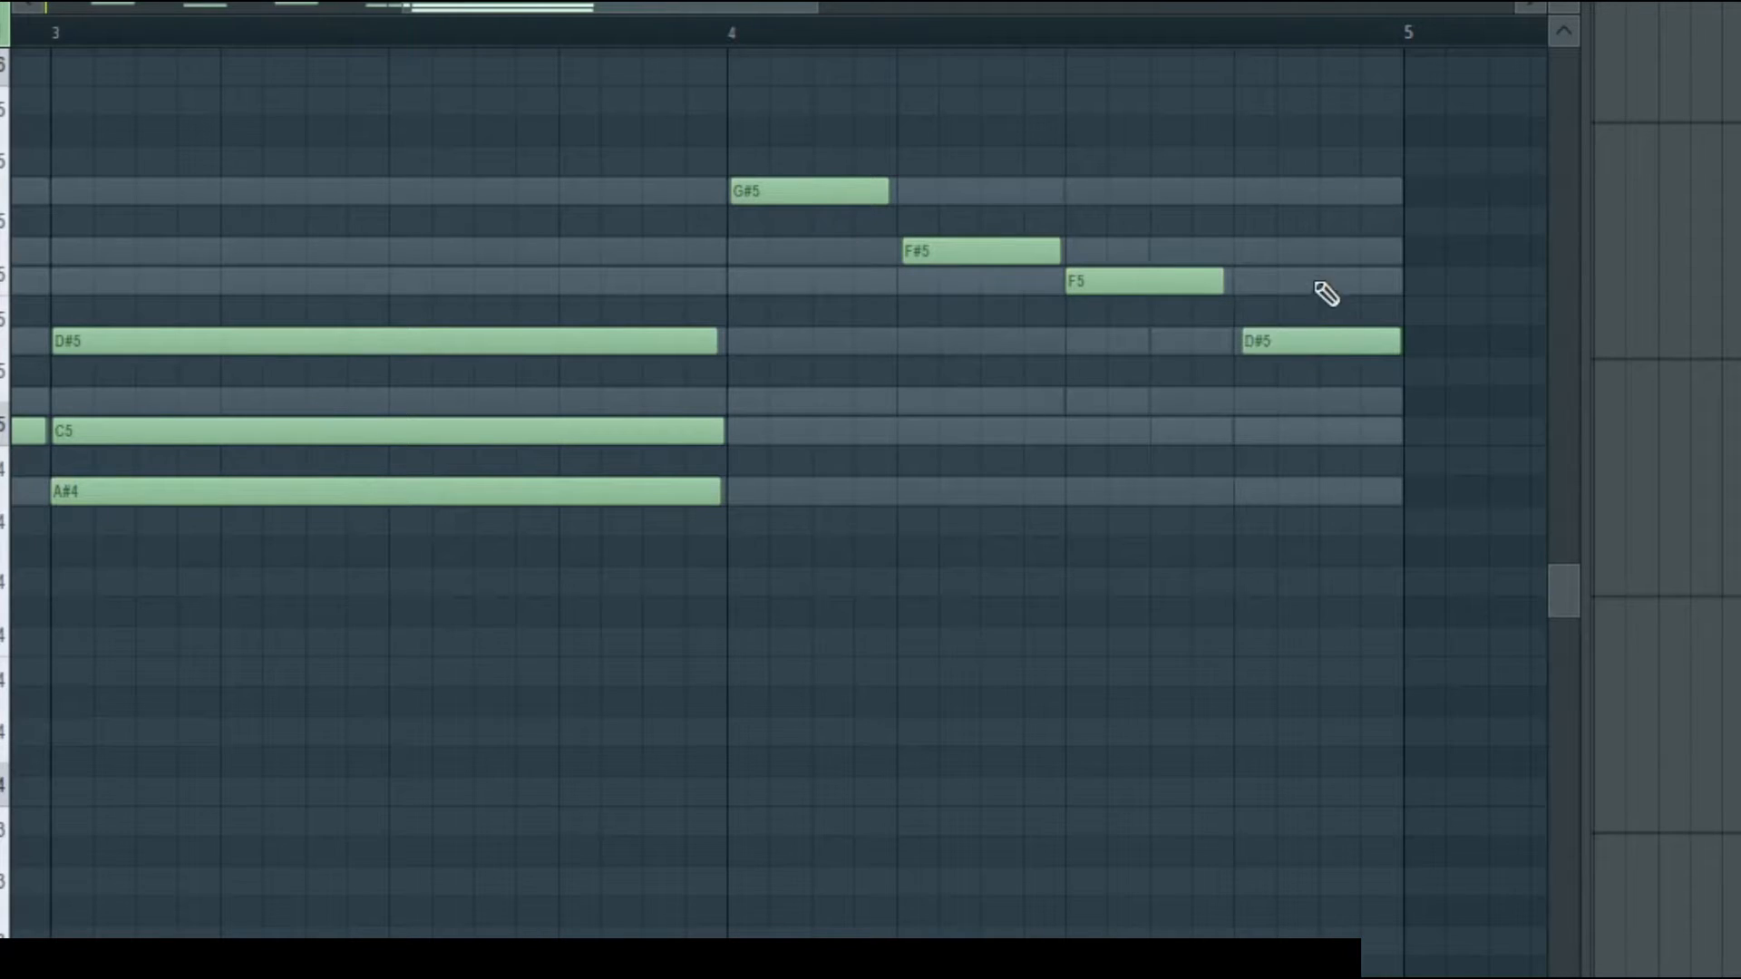
drag(1289, 346, 1280, 342)
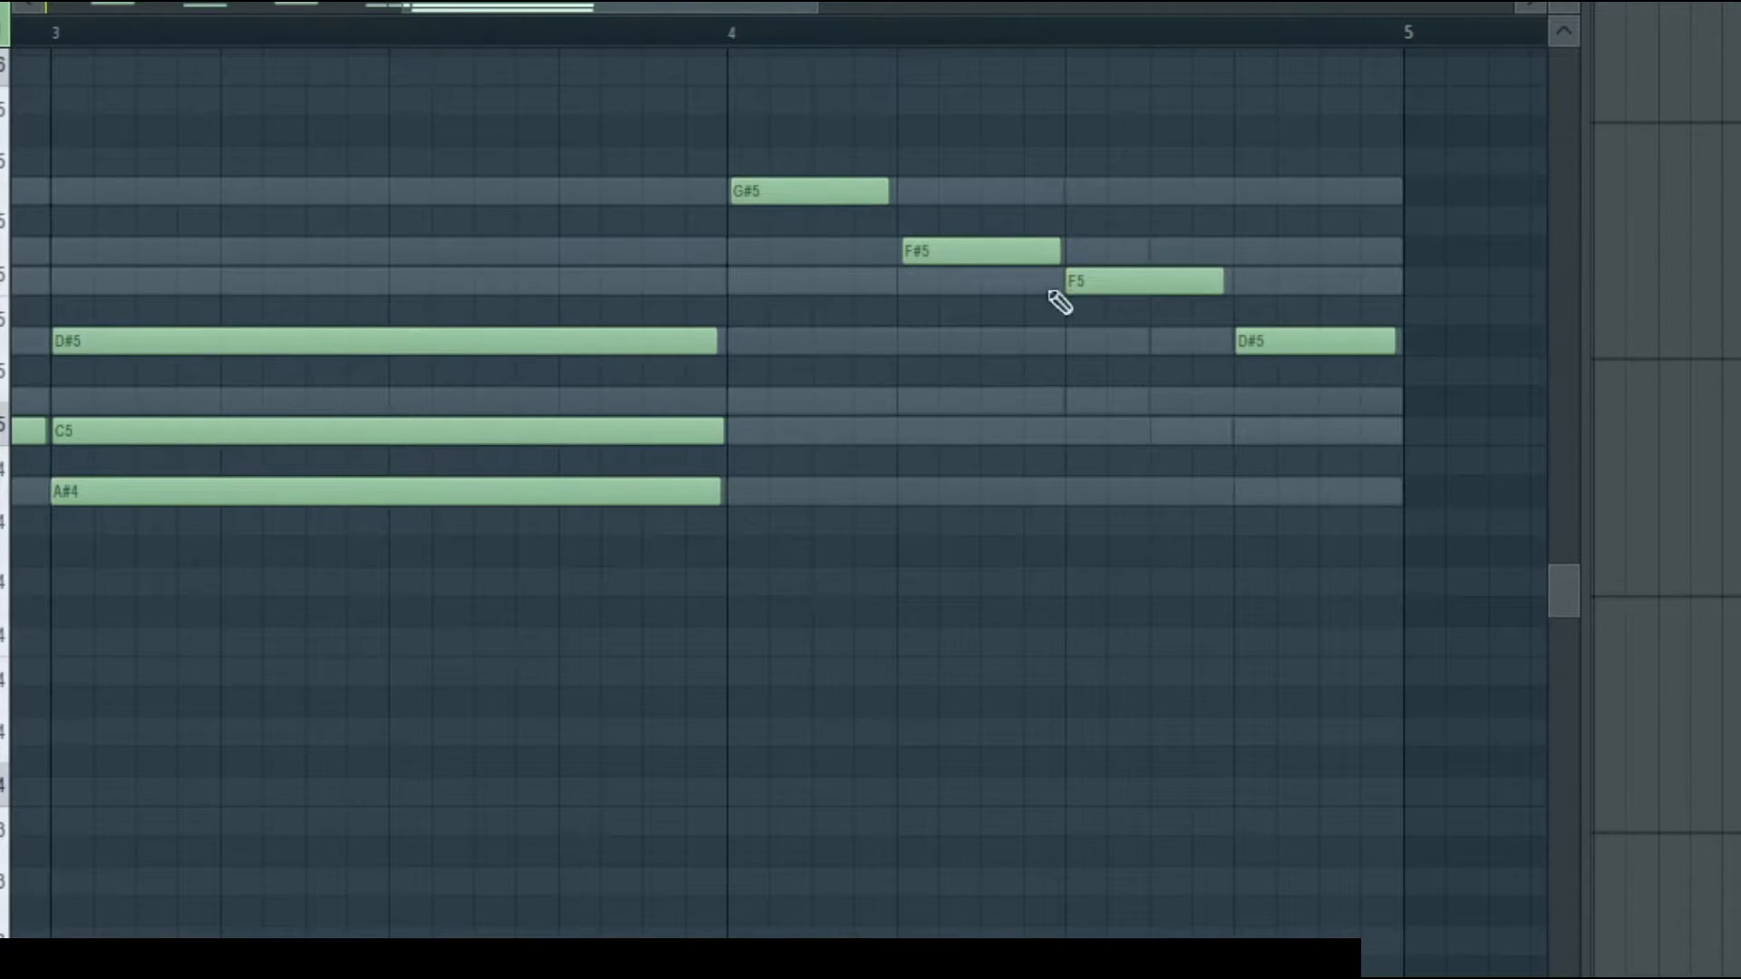
- Harmonize the first two beats of bar 4 with F5 and D#5 under G#5, and D#5 and C#5 under F#5
click(738, 279)
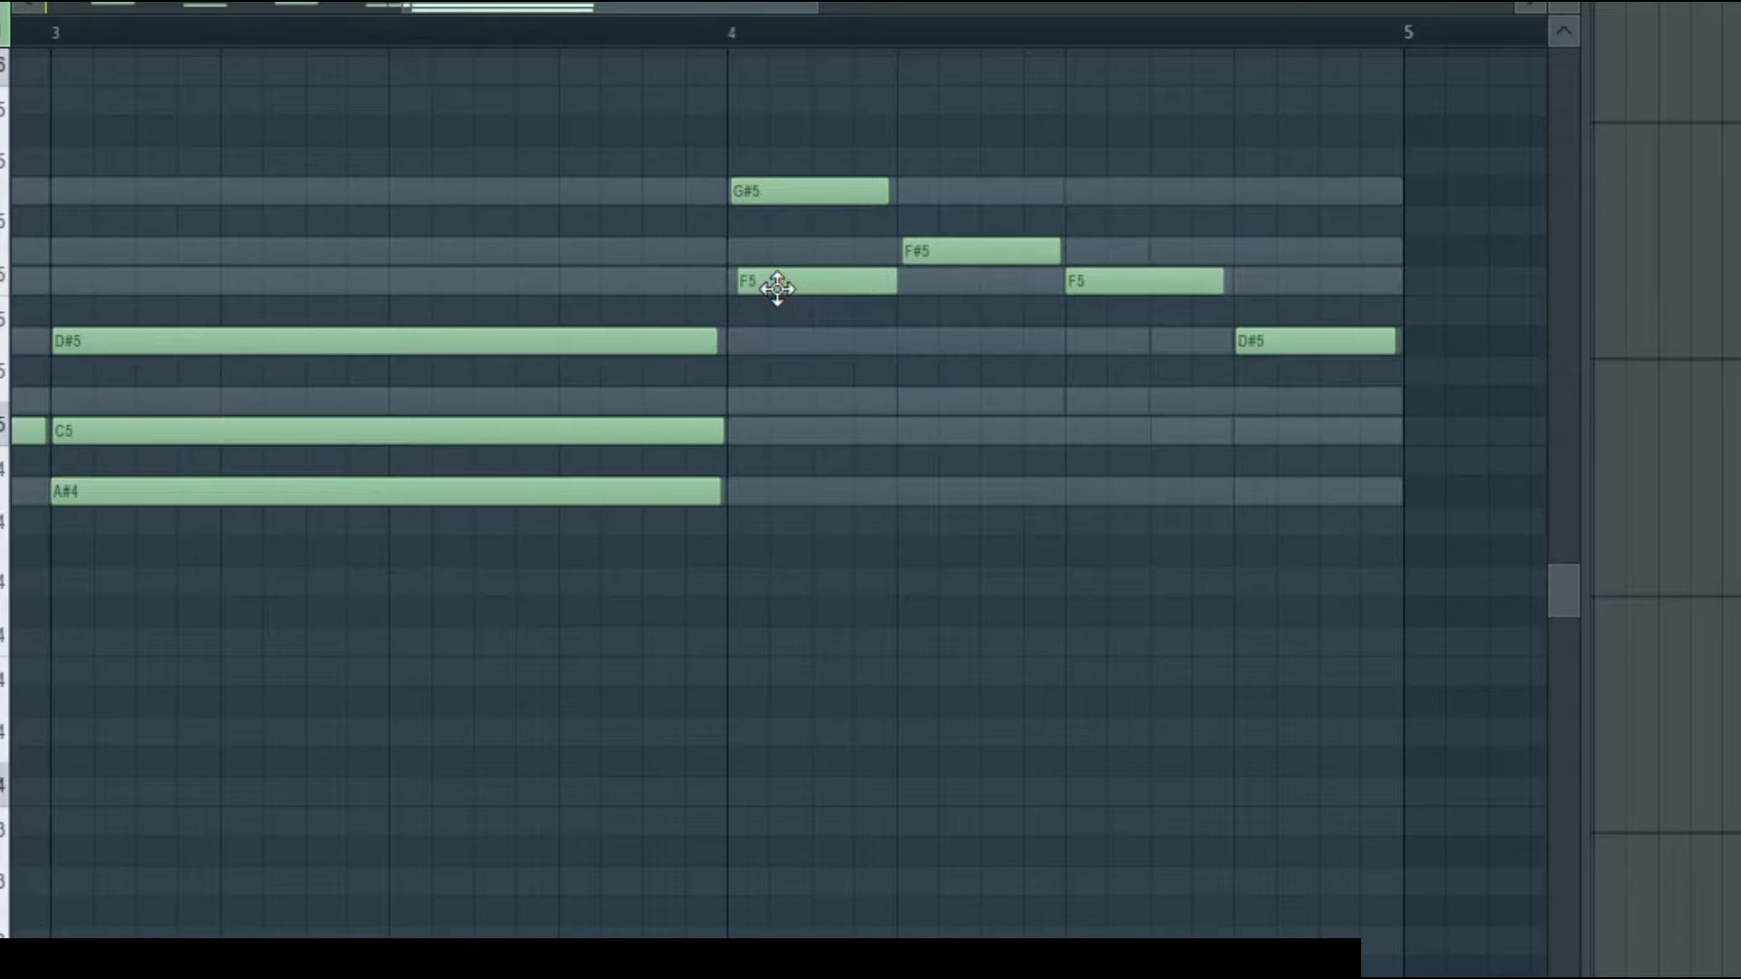
drag(777, 289, 791, 339)
click(736, 341)
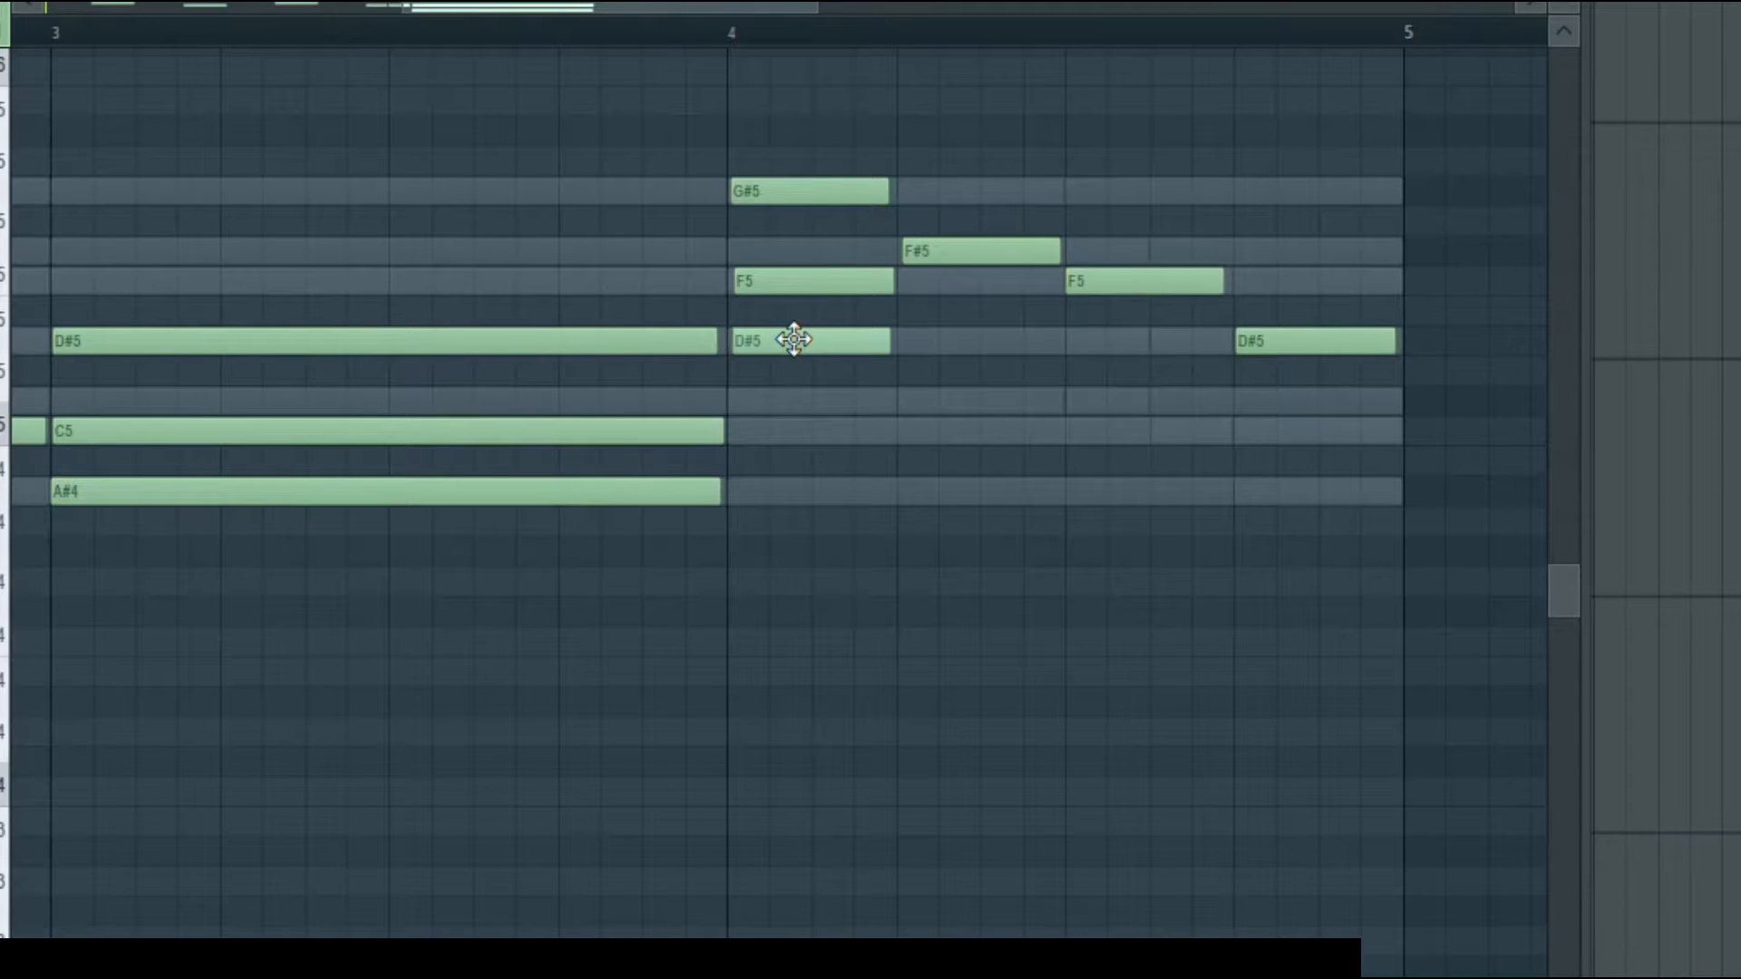
click(903, 340)
click(909, 399)
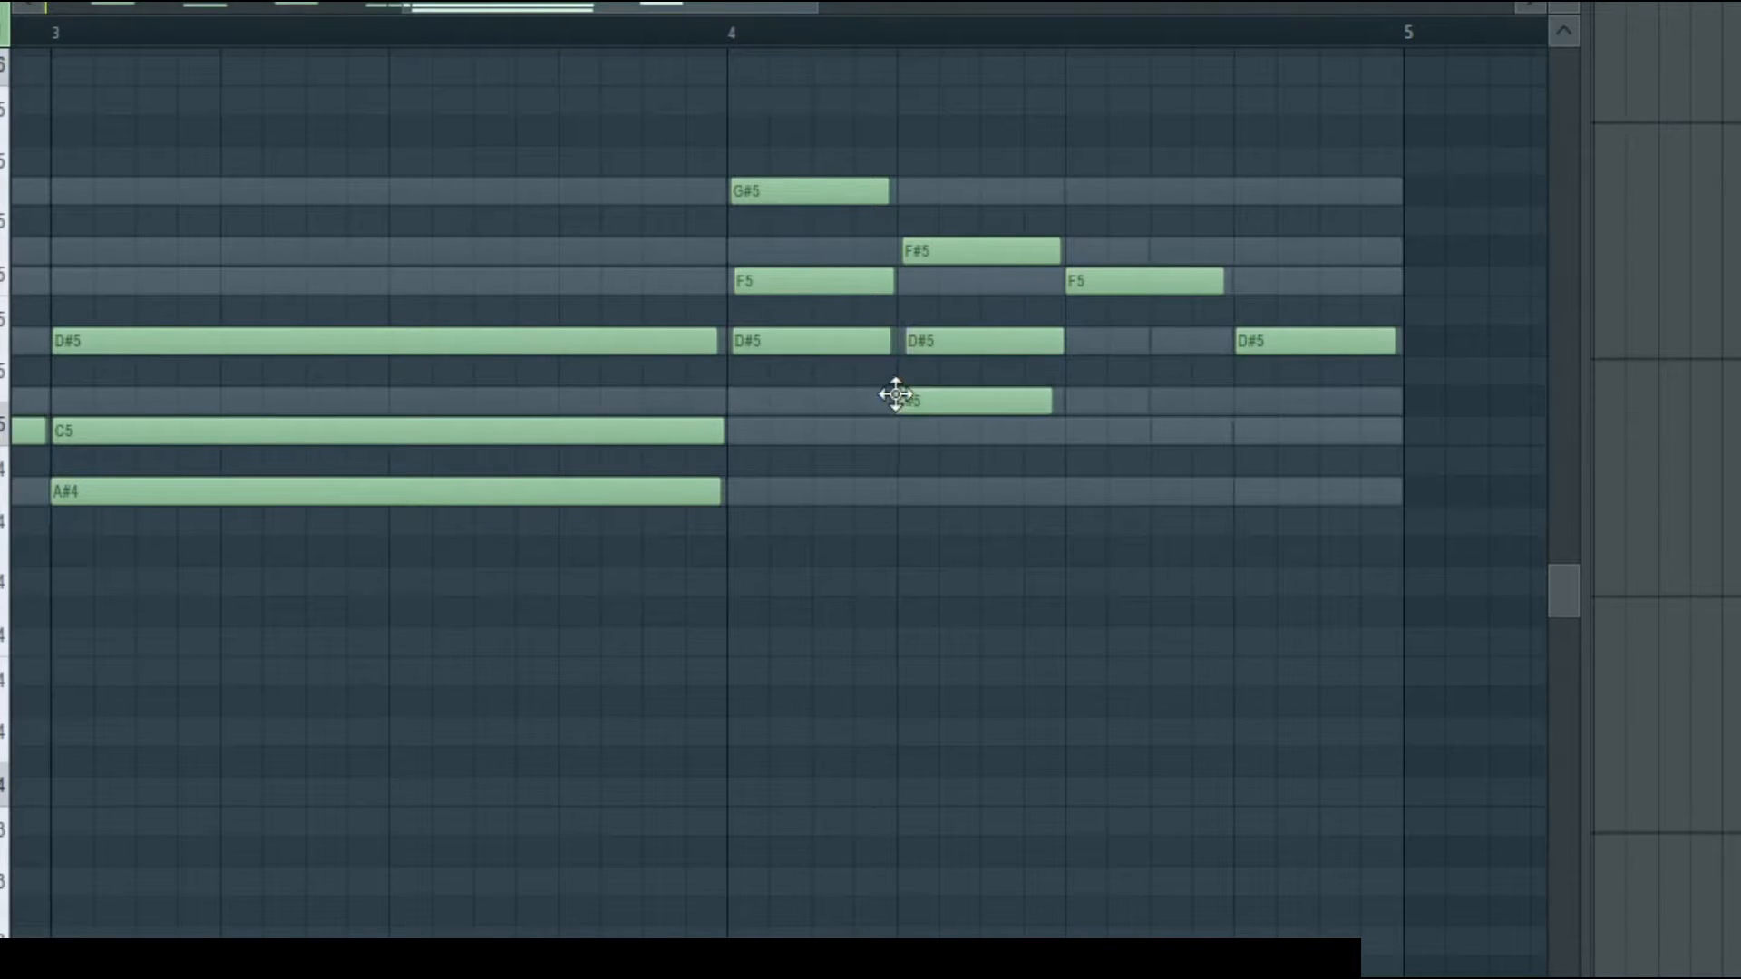
drag(949, 354, 966, 391)
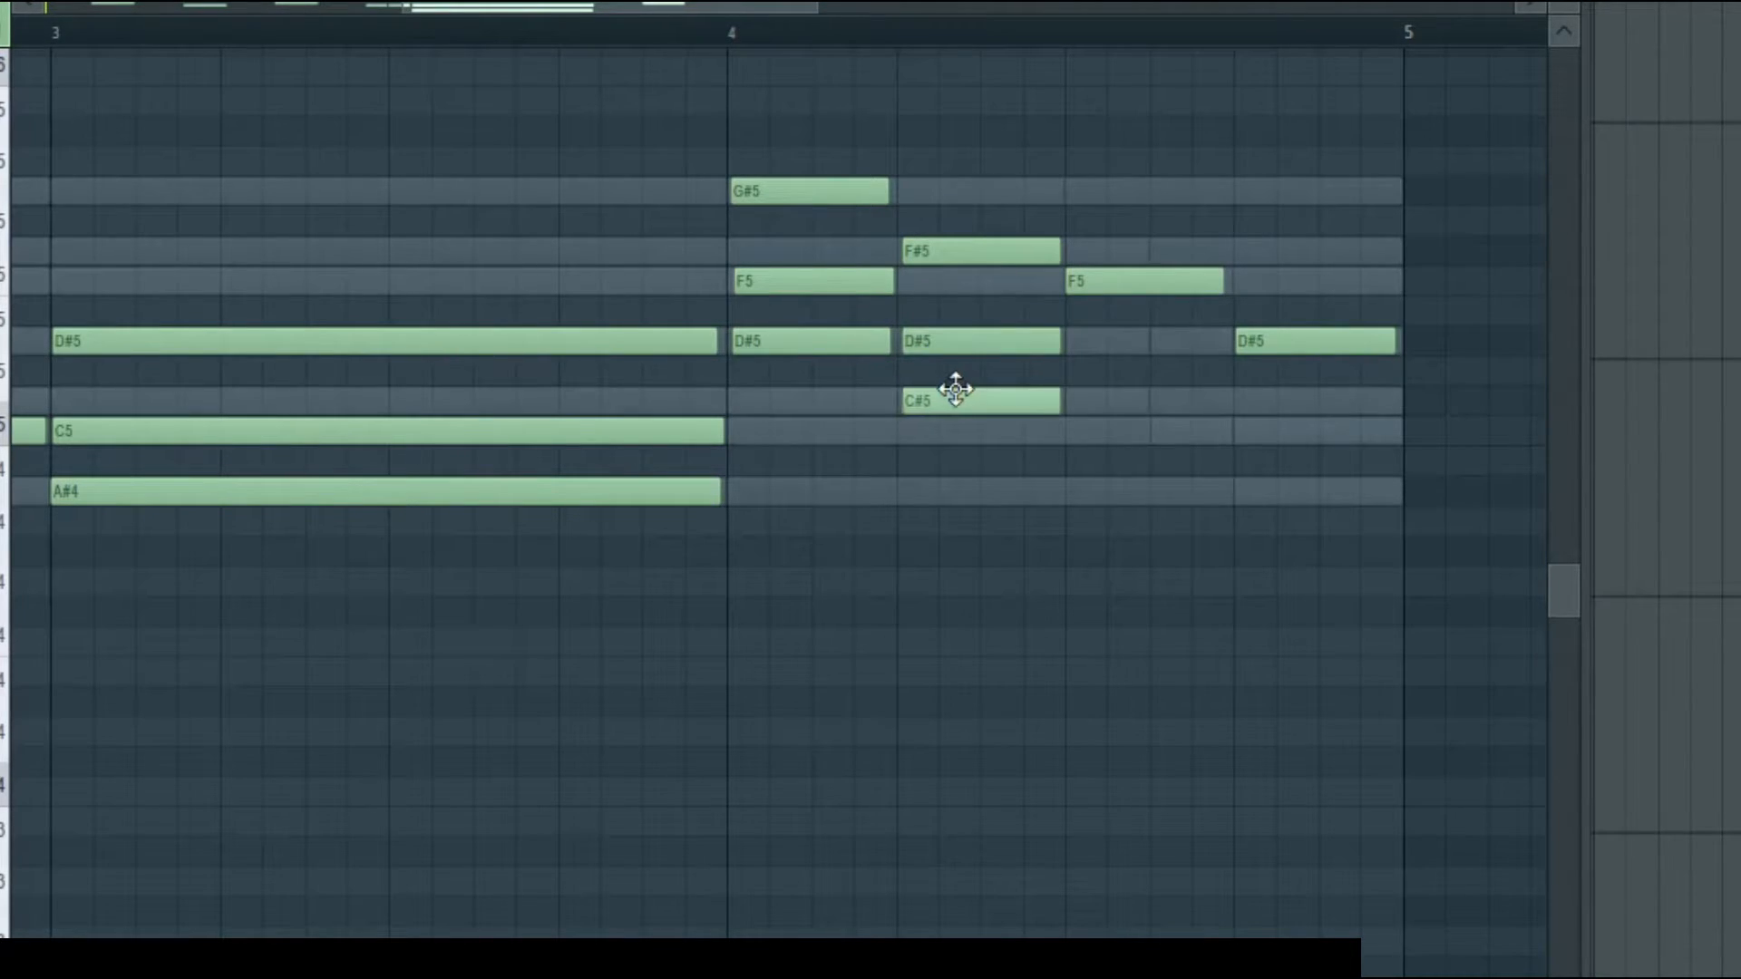
- Harmonize the last two beats of bar 4 with D#5 and C#5 under F5, and C#5 and A#4 under D#5
click(1077, 342)
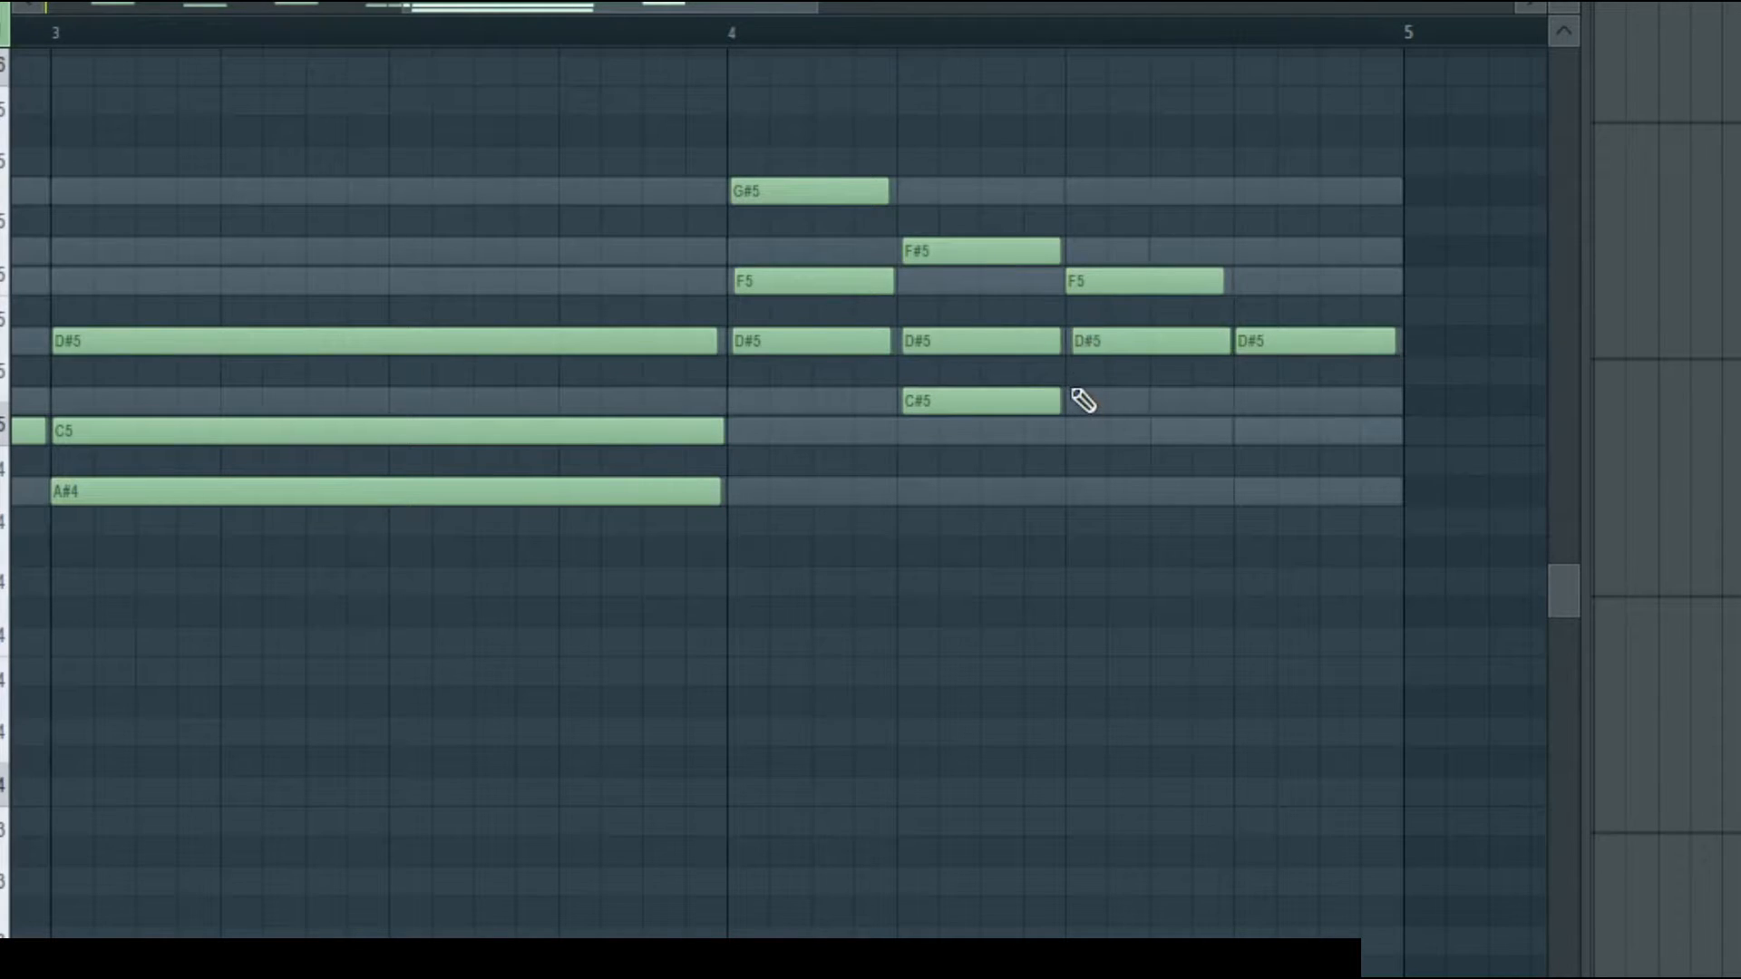
click(1084, 371)
drag(1096, 402, 1088, 403)
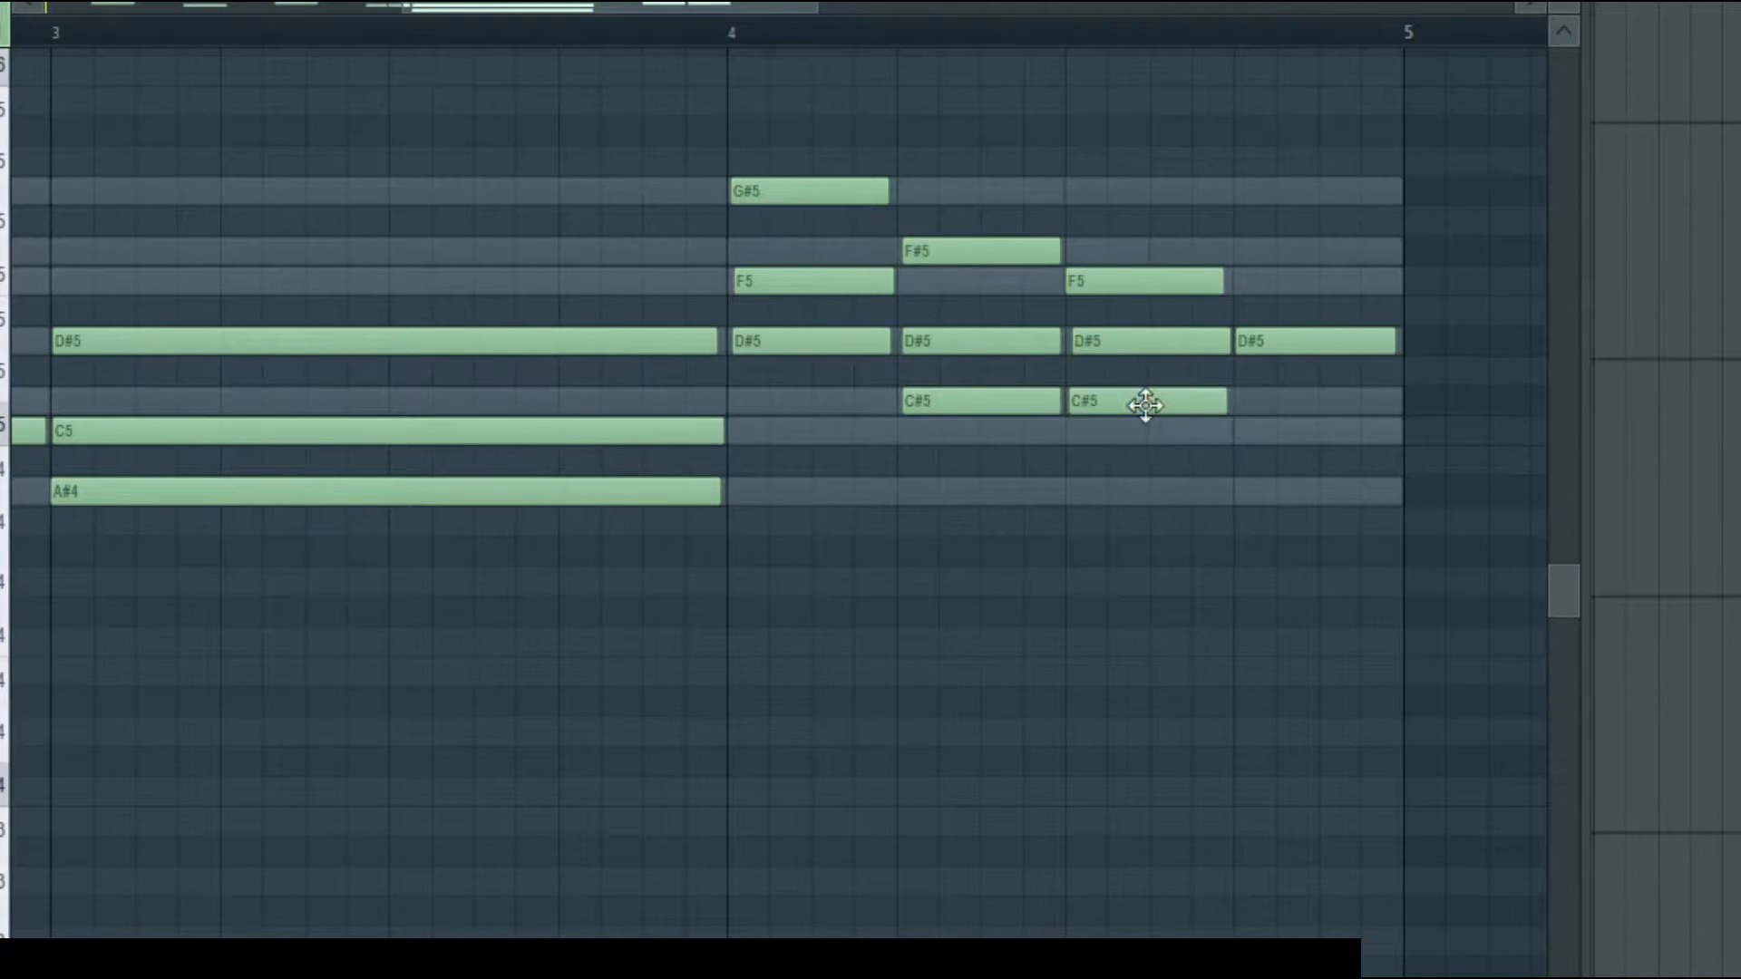
click(1241, 403)
click(1245, 491)
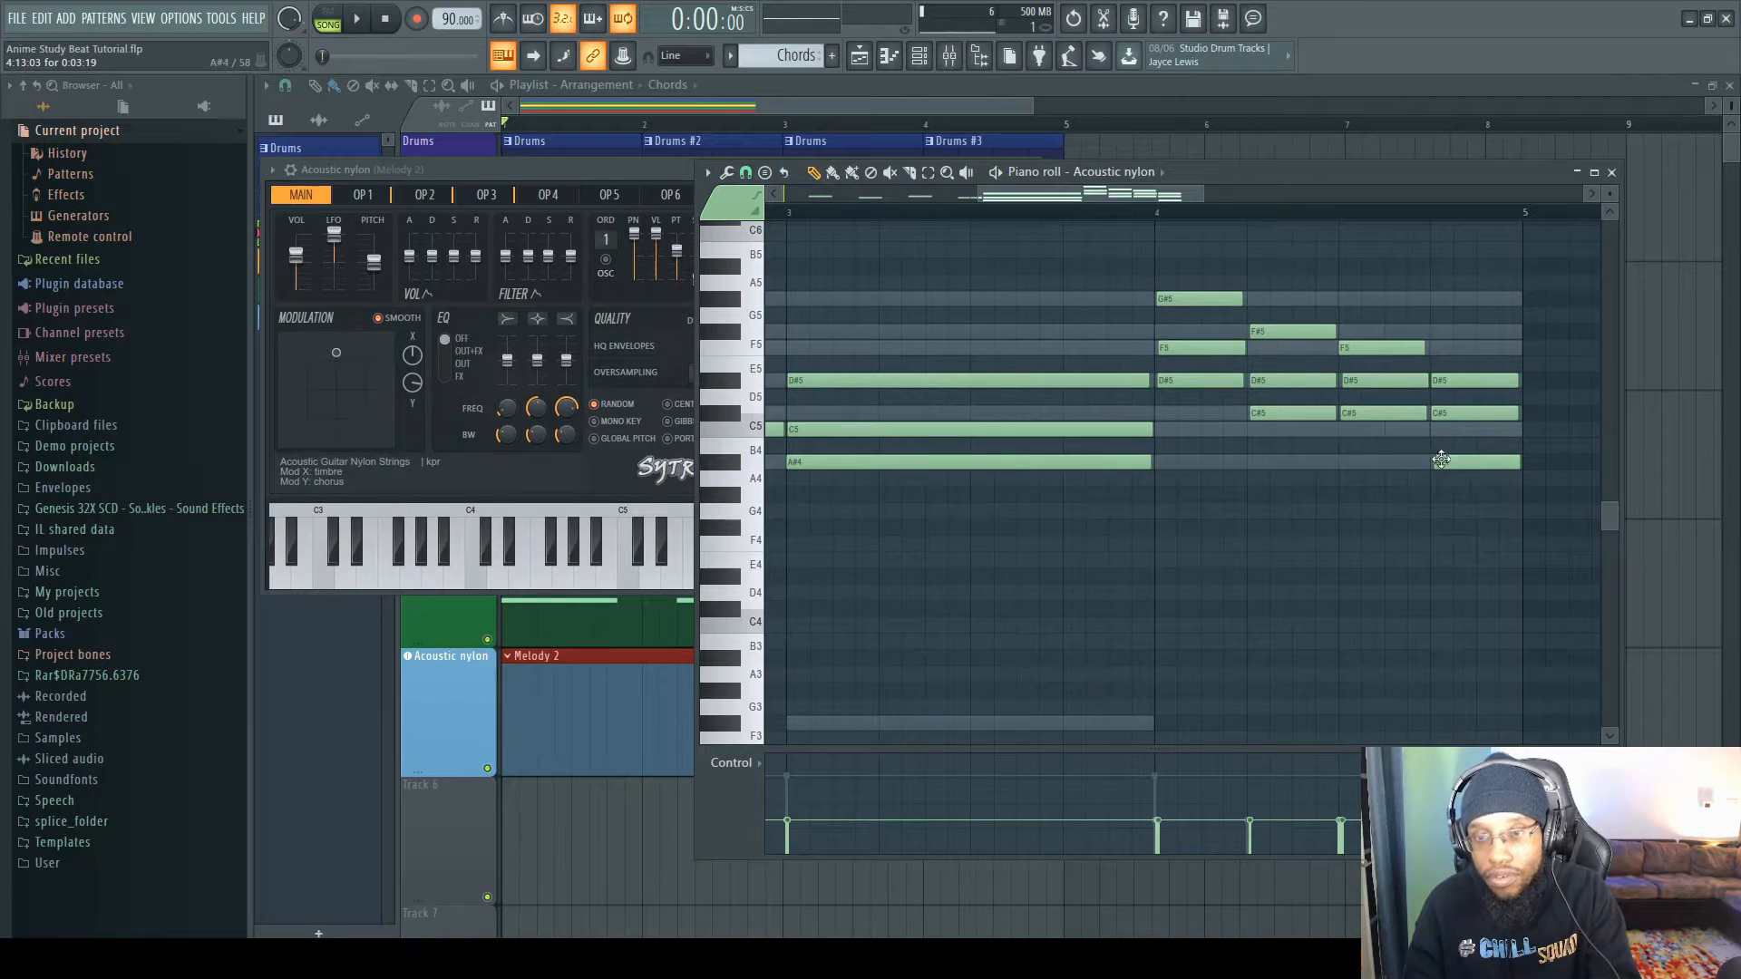
- Play the song from the start to audition the Acoustic nylon melody, bringing its bars 1 and 2 into view
key(space)
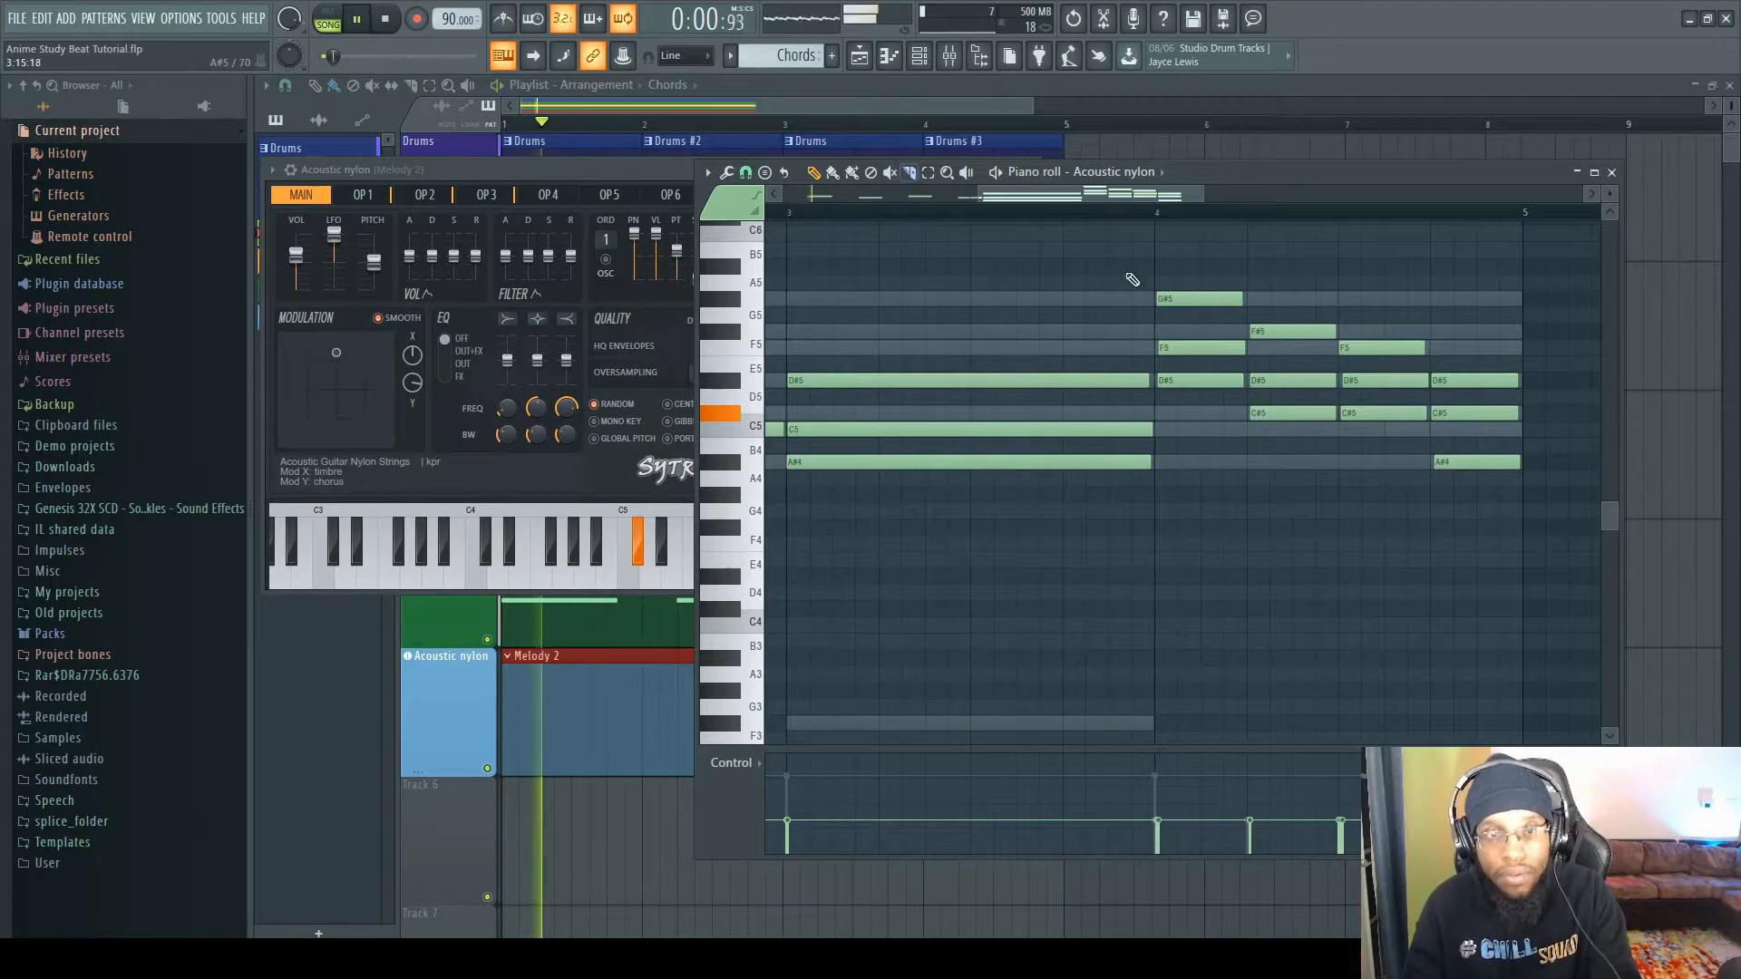
key(space)
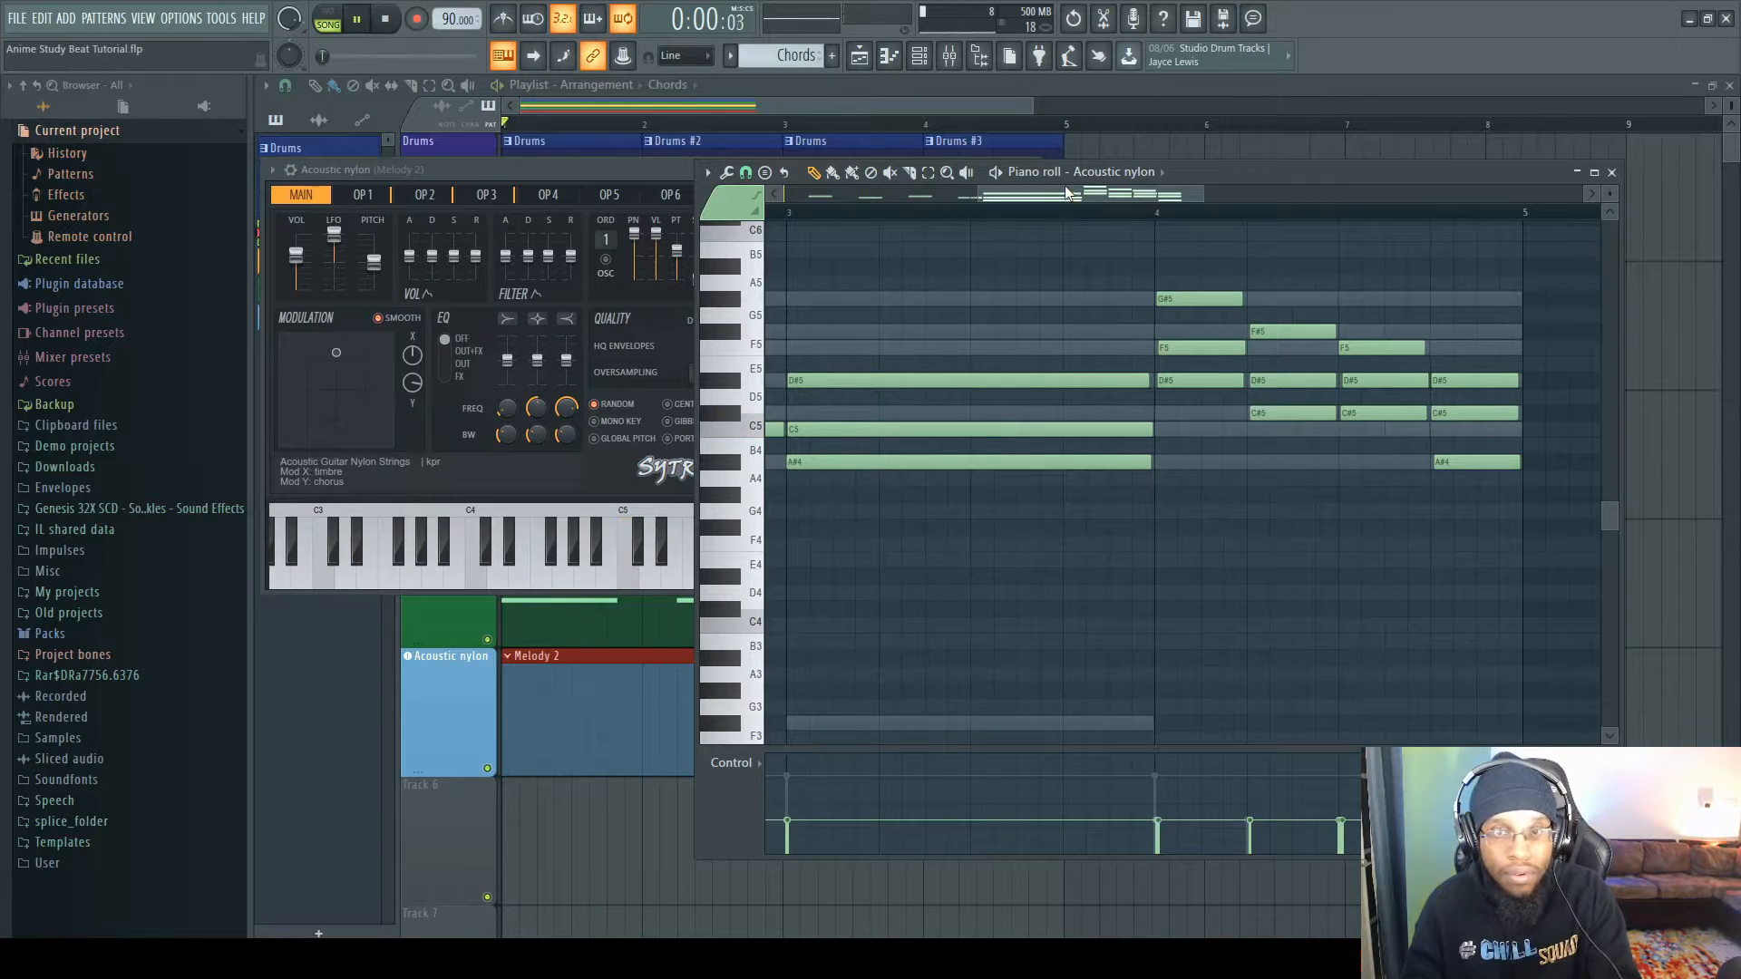
key(space)
drag(1065, 189, 760, 212)
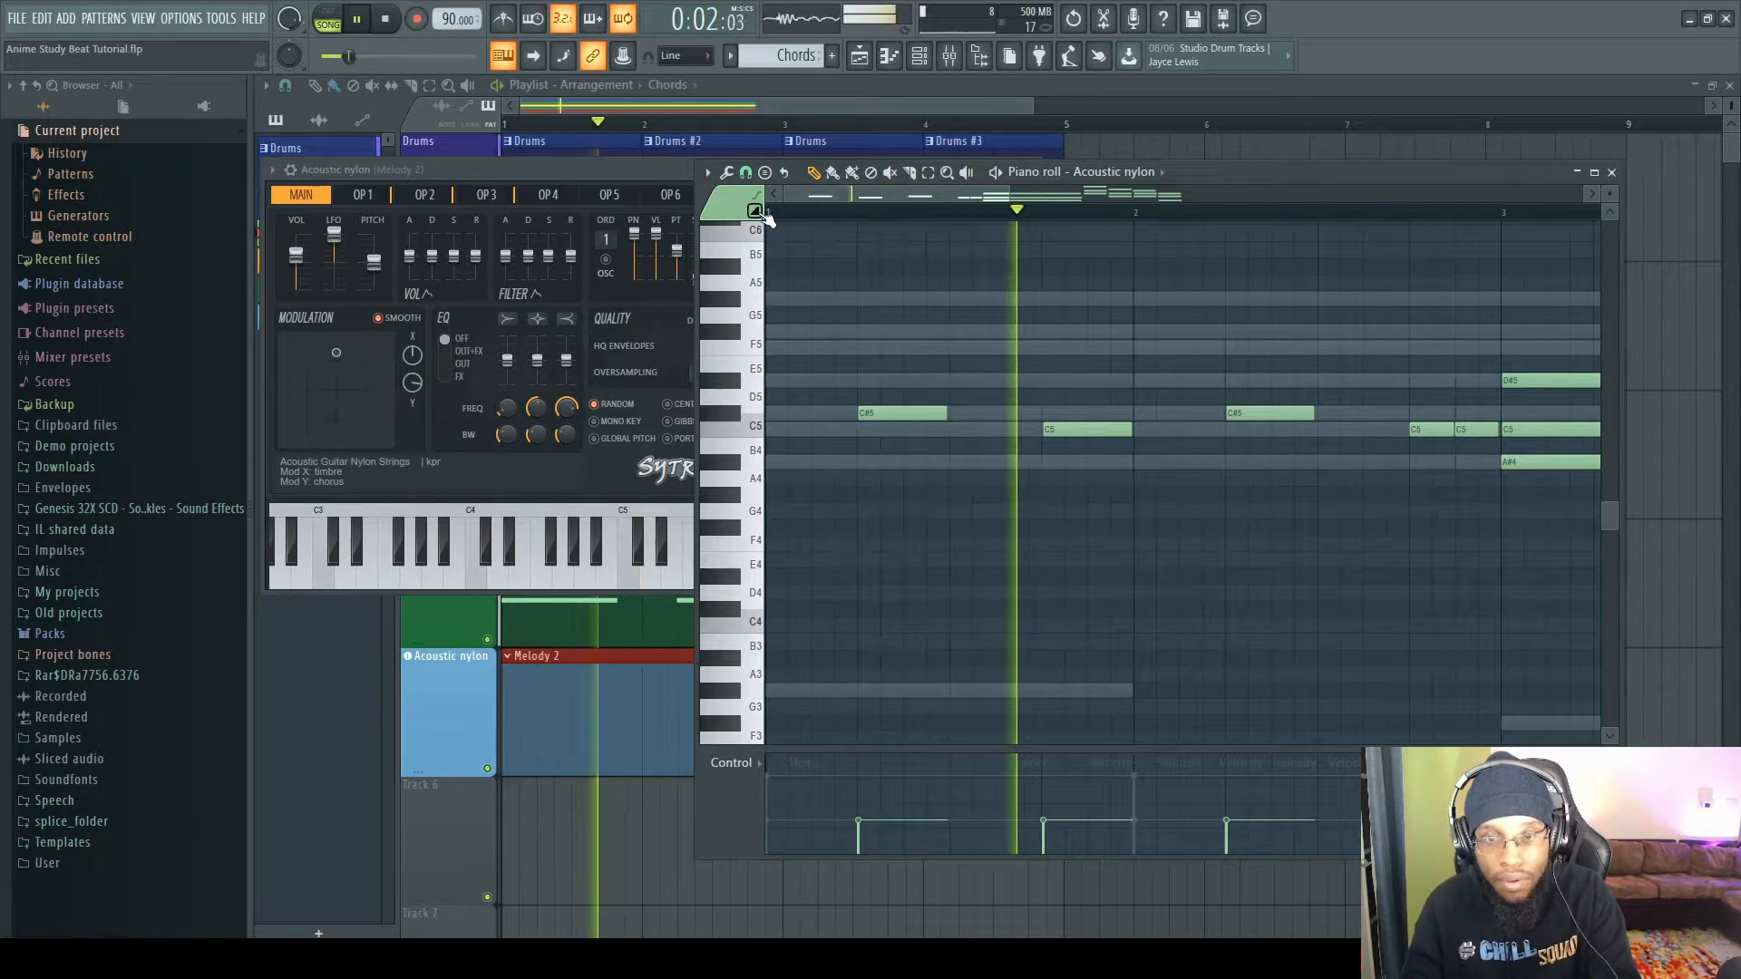
key(space)
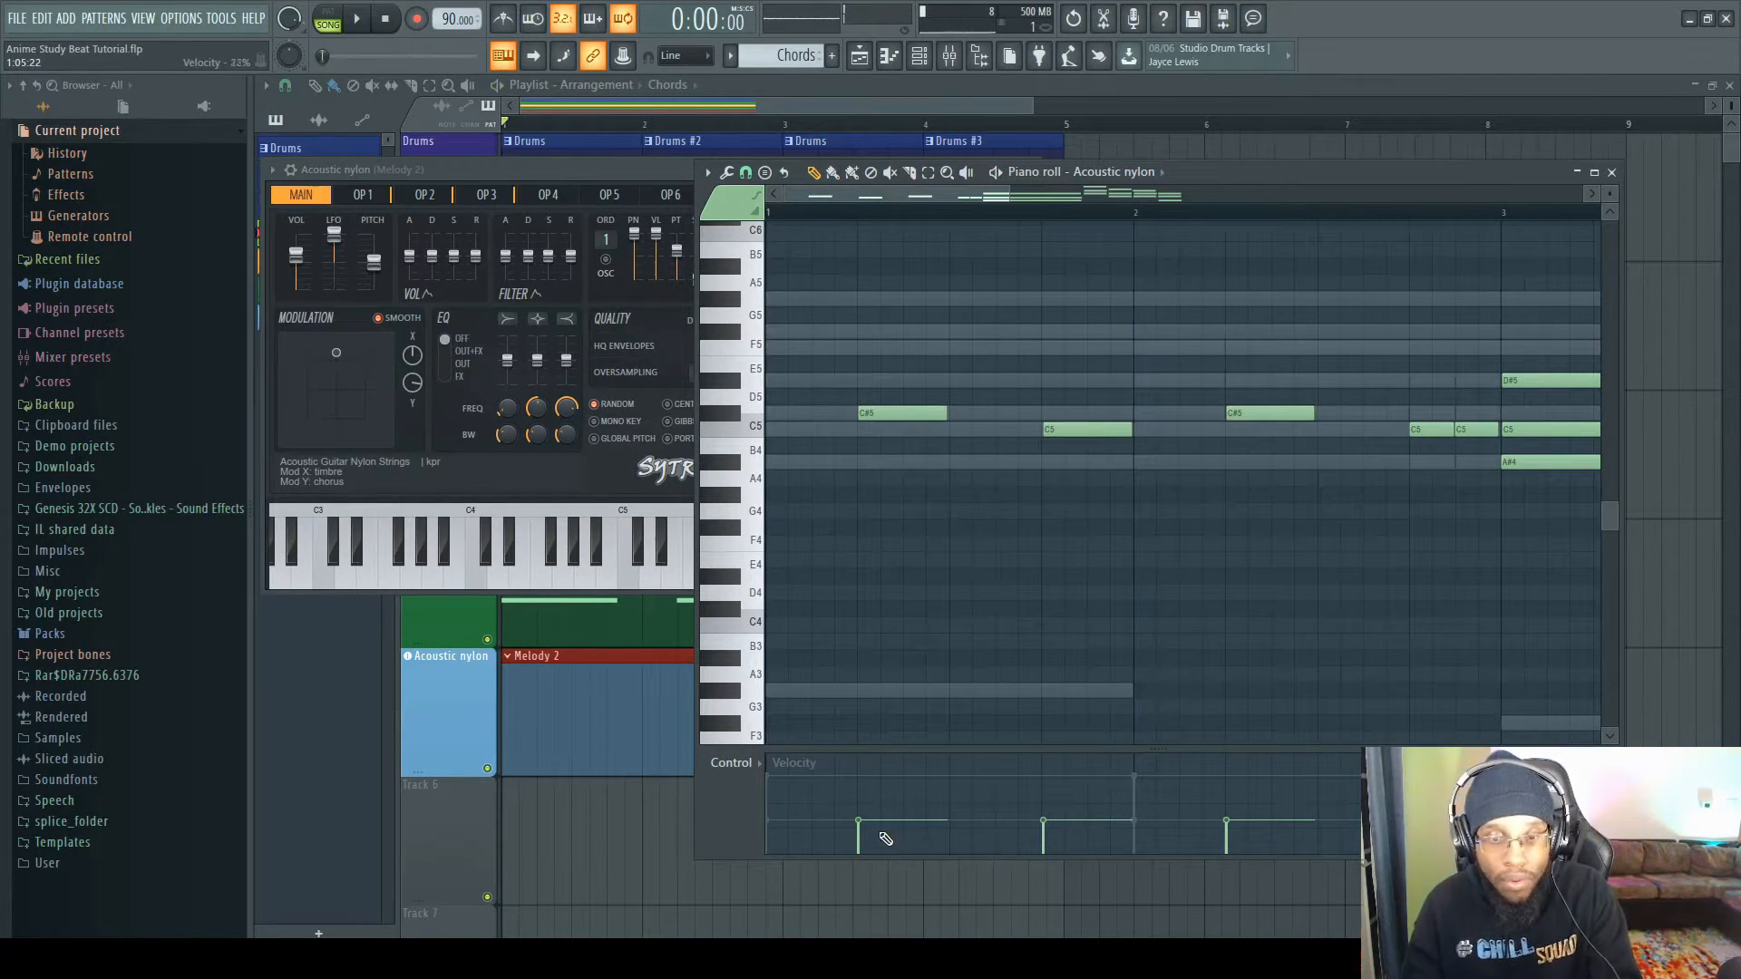
- Raise the velocities of the first three Acoustic nylon notes, C#5, C5 and C#5, to one matching higher level
drag(859, 833, 860, 778)
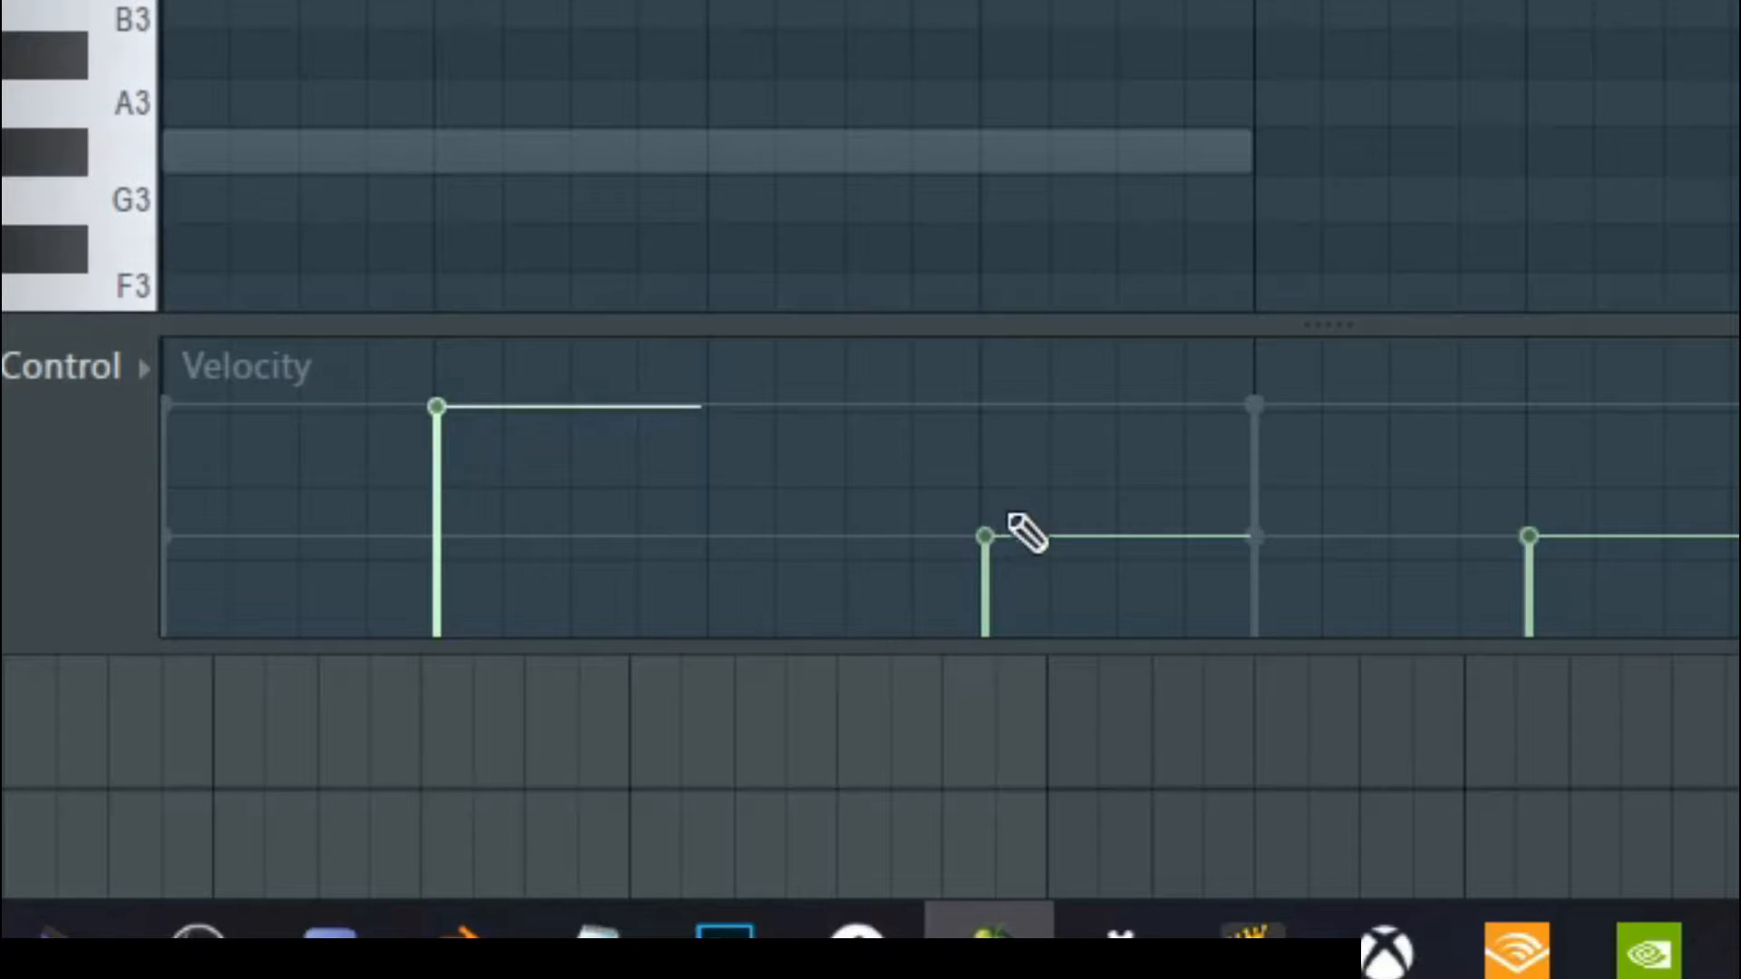
drag(1048, 819, 1046, 791)
drag(998, 453, 996, 419)
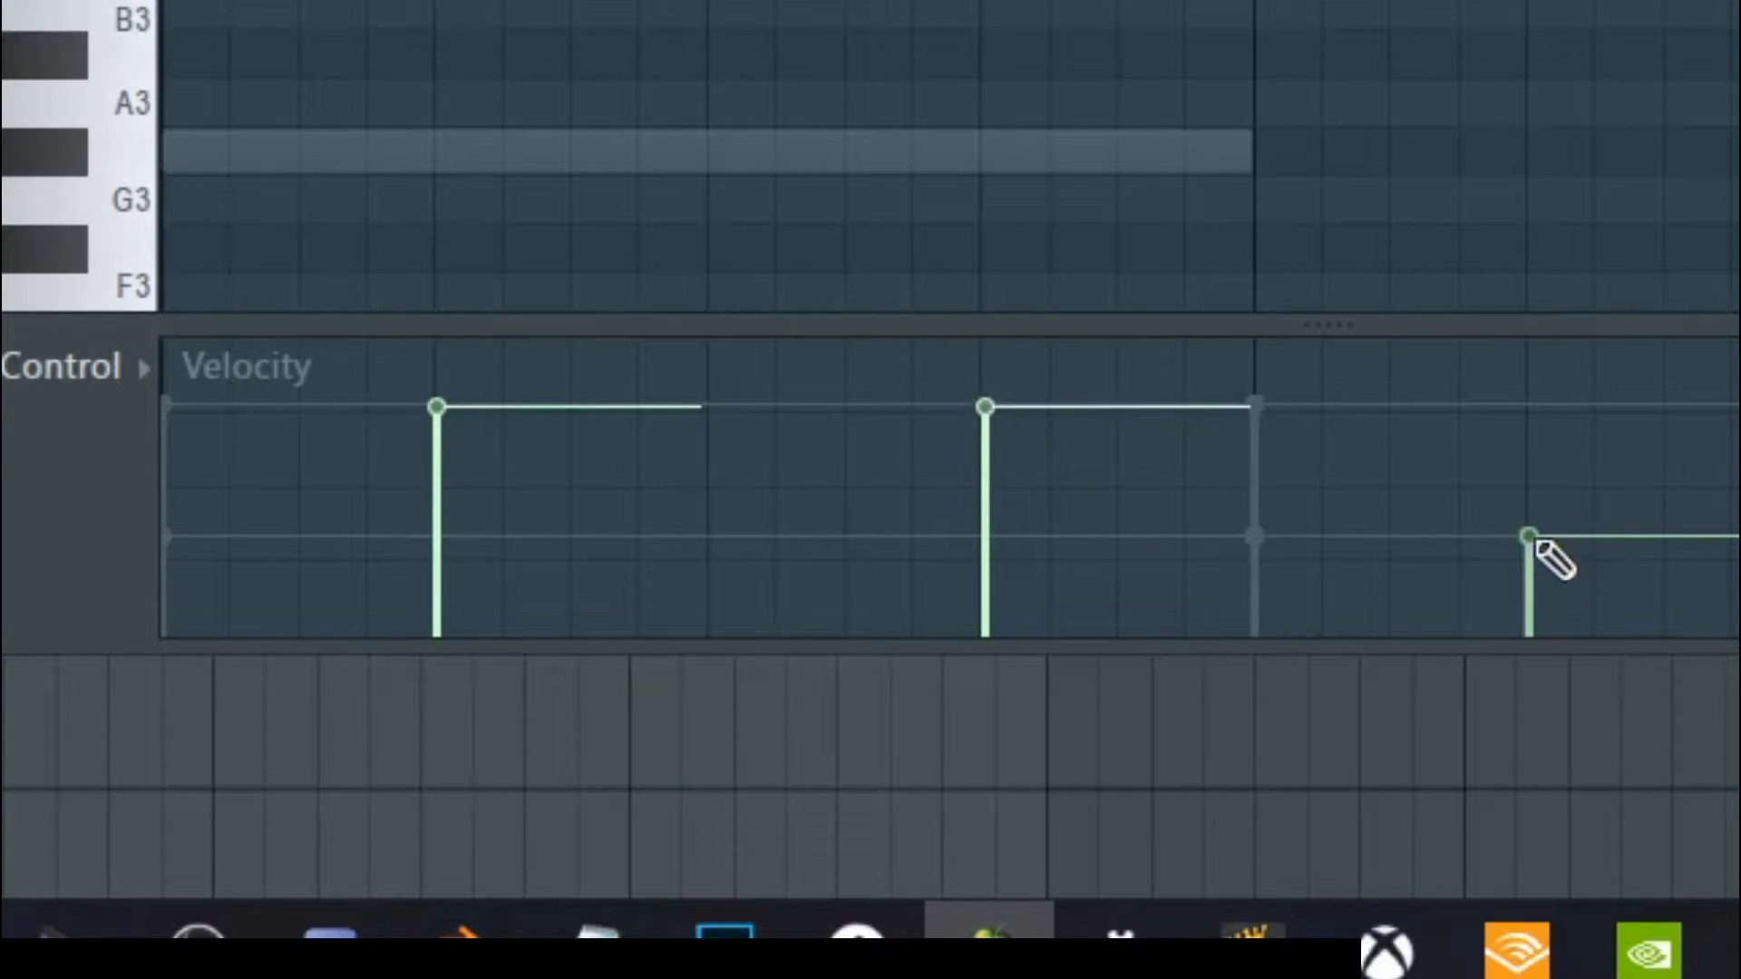
drag(1528, 537, 1524, 416)
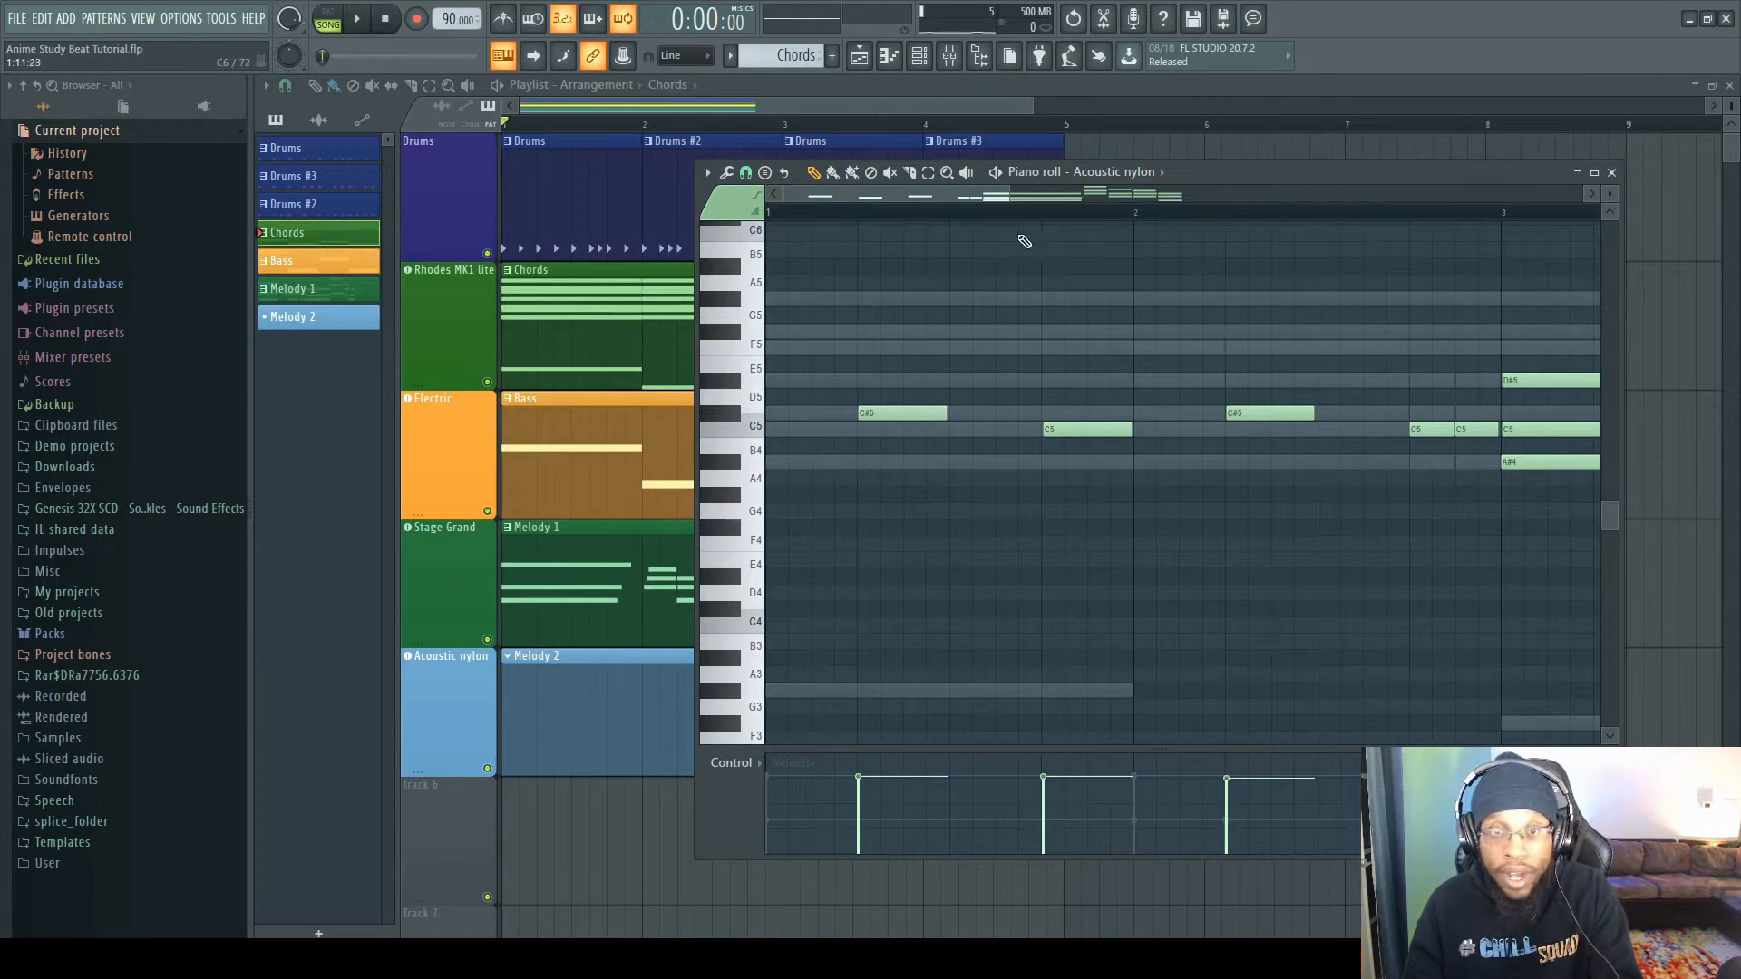
- Play the song from the start to audition the Acoustic nylon melody with its louder opening notes
key(space)
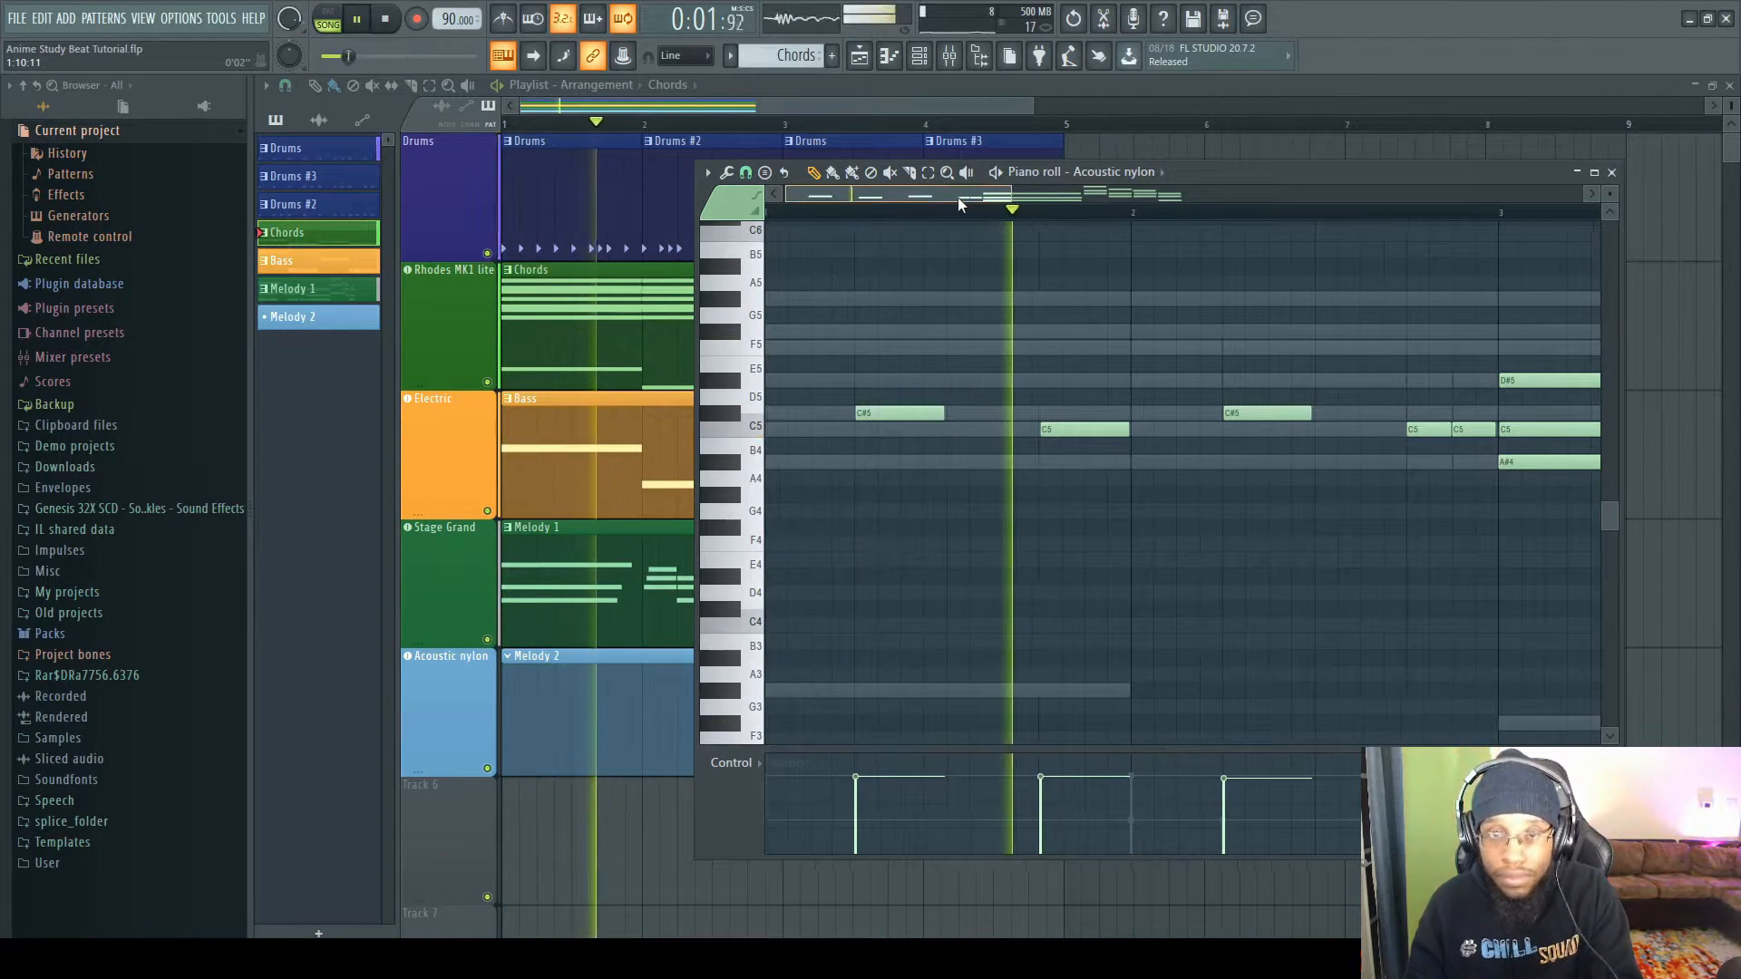
drag(959, 200, 1217, 231)
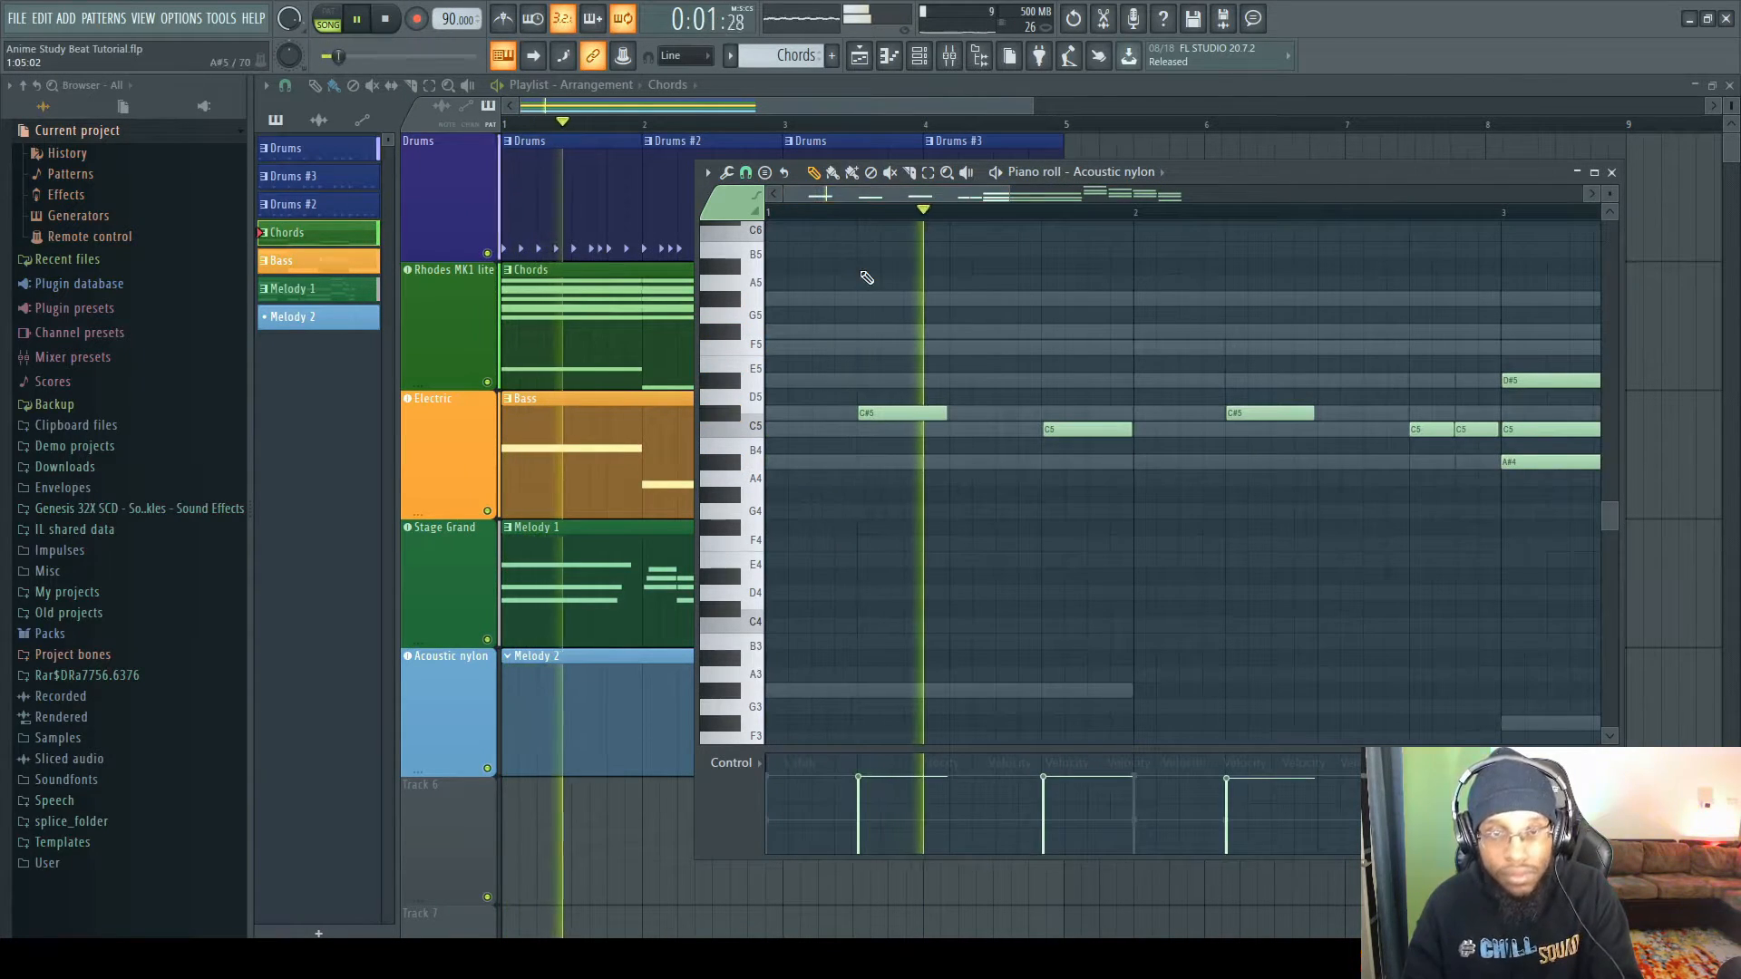
key(space)
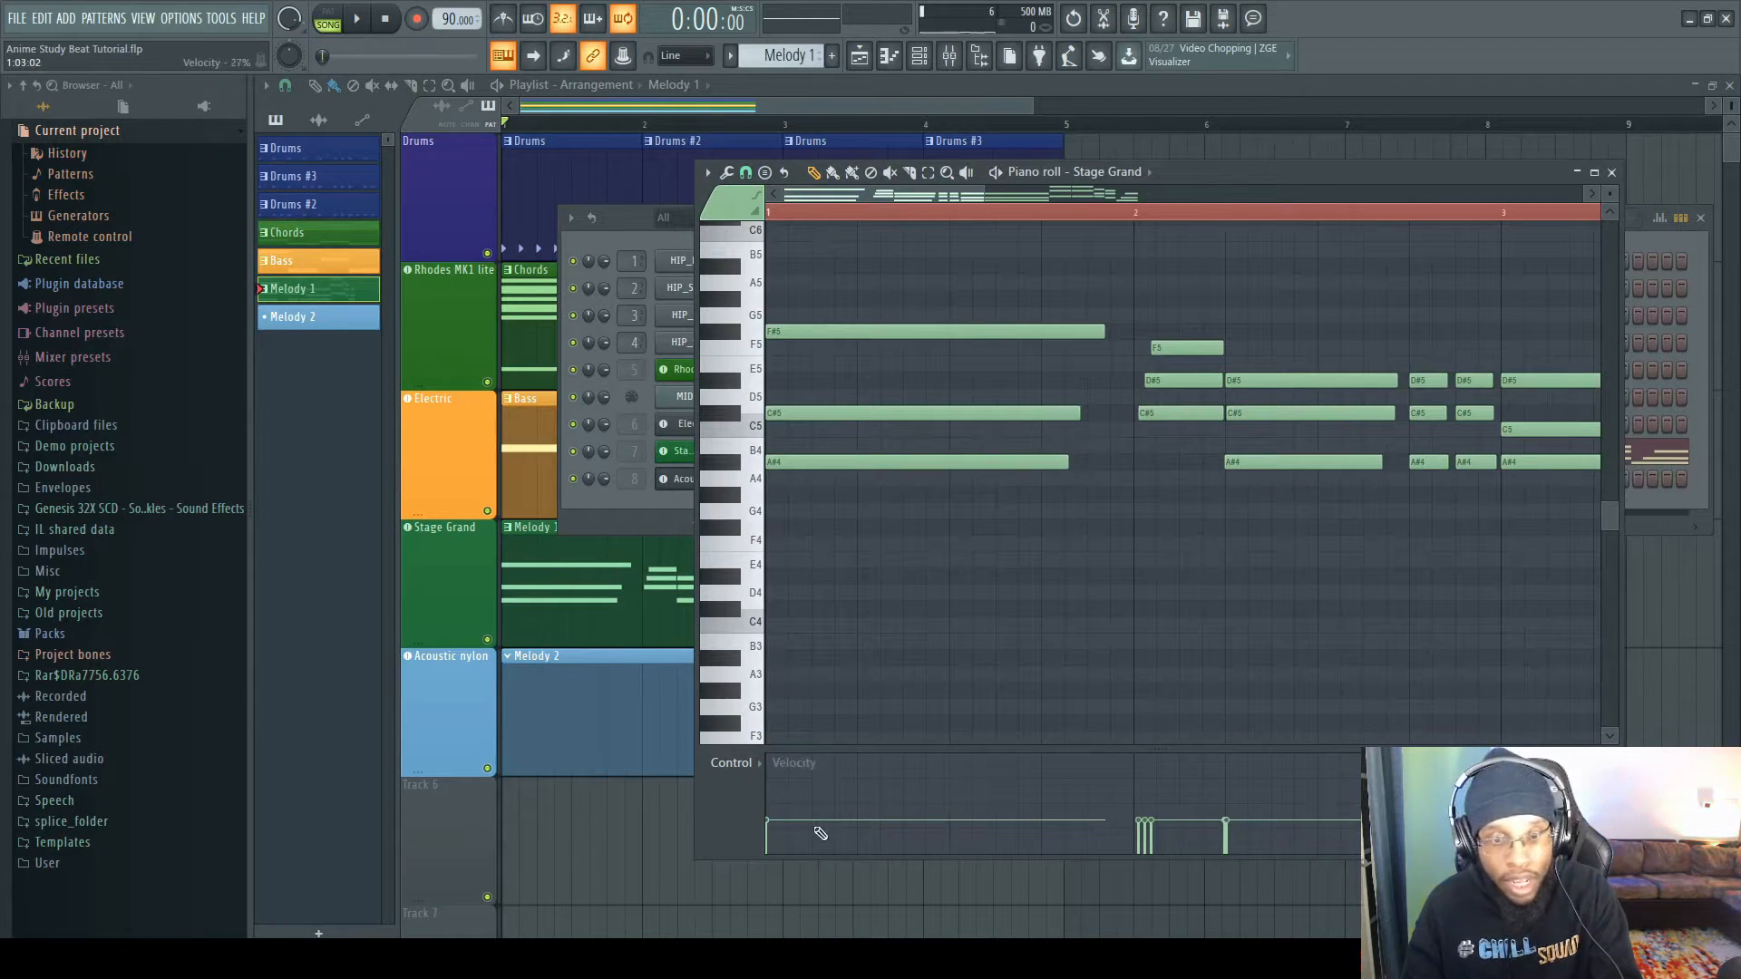
- Raise the velocity of the Stage Grand's opening chord in the Melody 1 pattern and save the project
drag(820, 832, 810, 764)
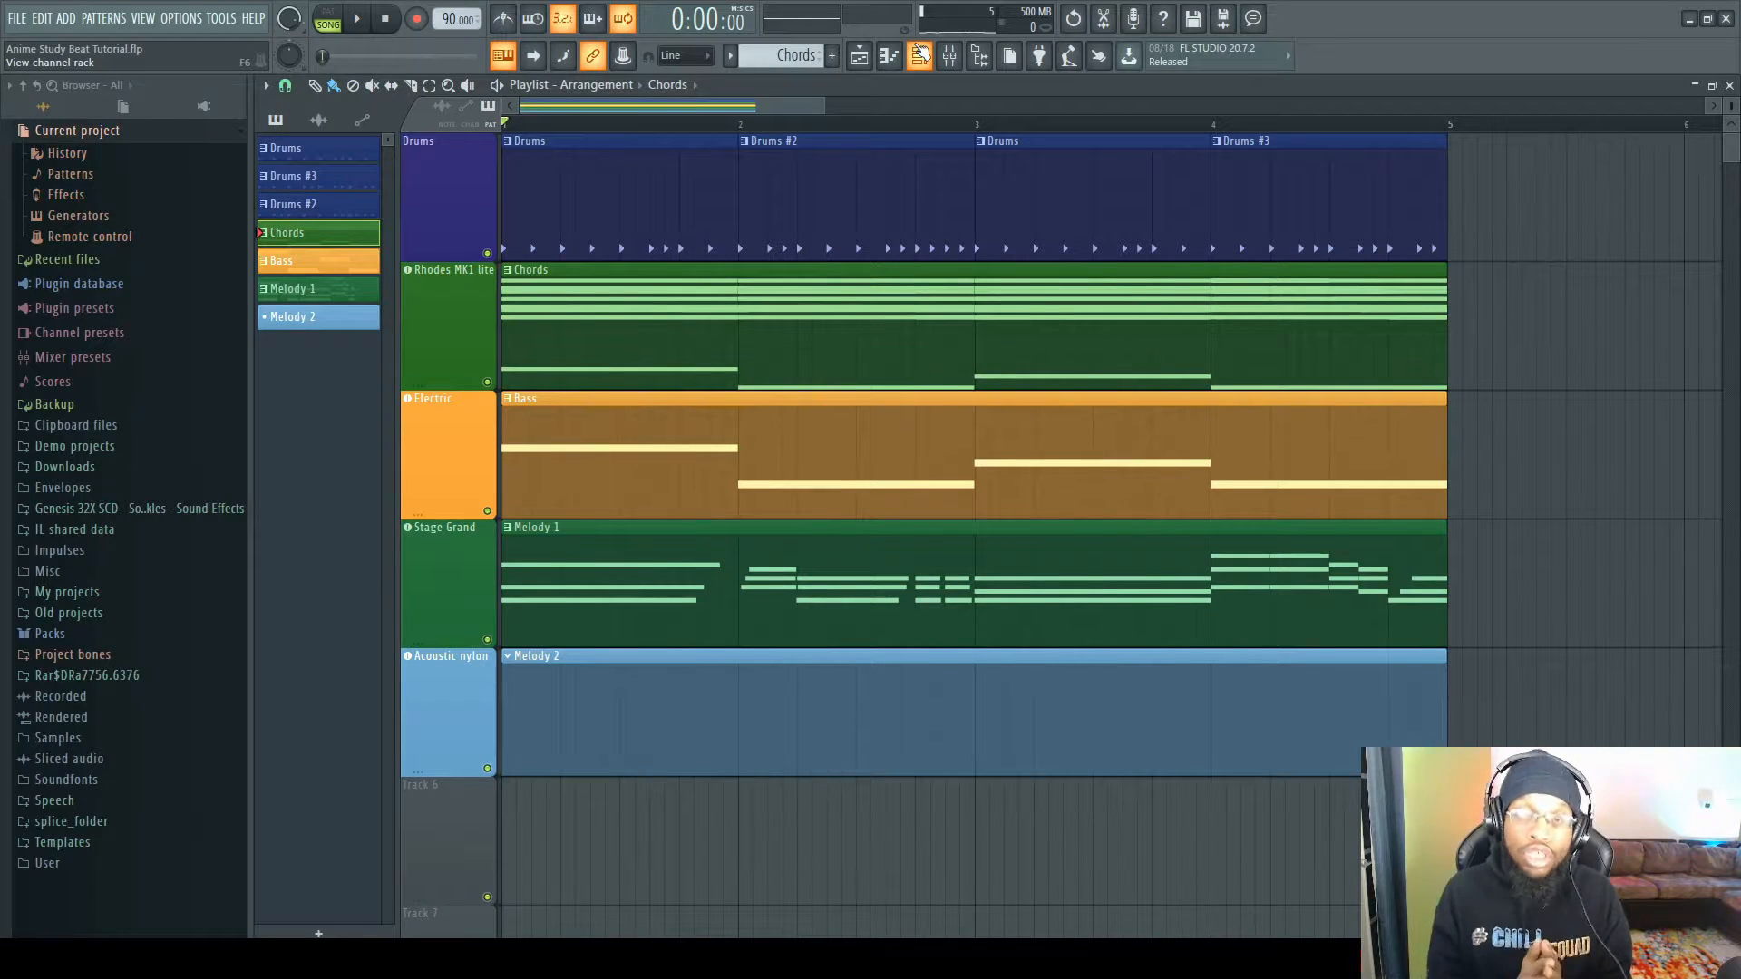
key(ctrl+s)
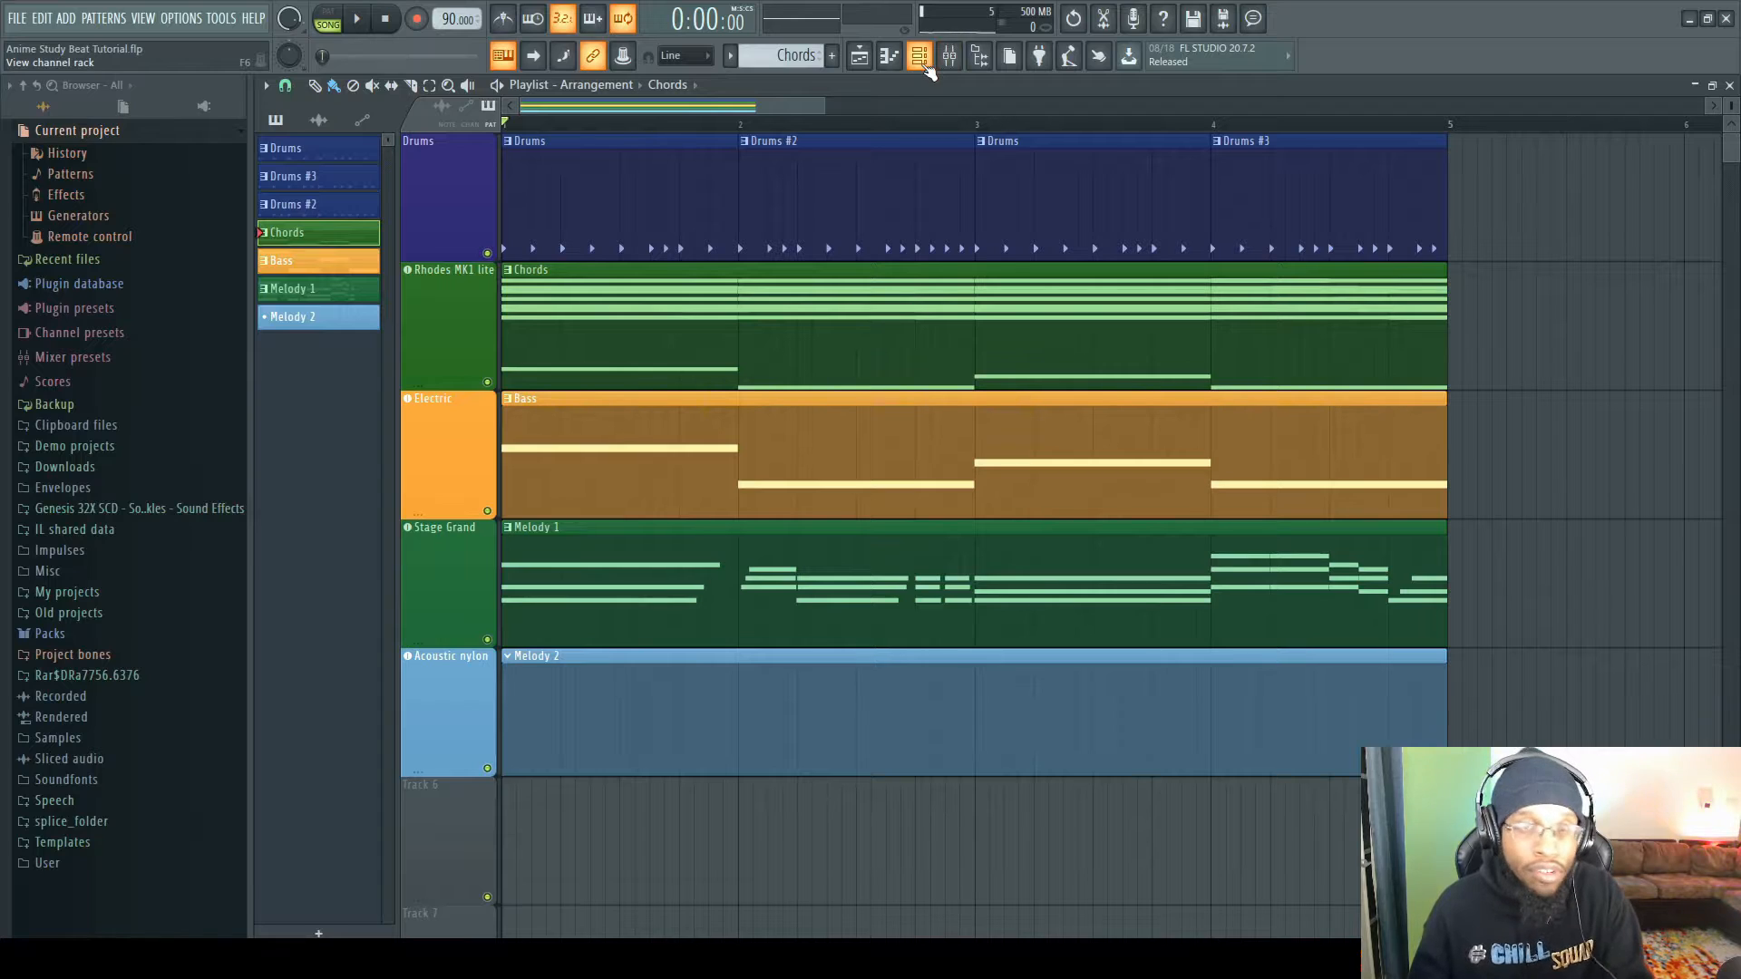
- Show the channel rack with the Drums pattern selected, and browse the sample packs to Legacy > Drums > RealDrumkits
click(920, 56)
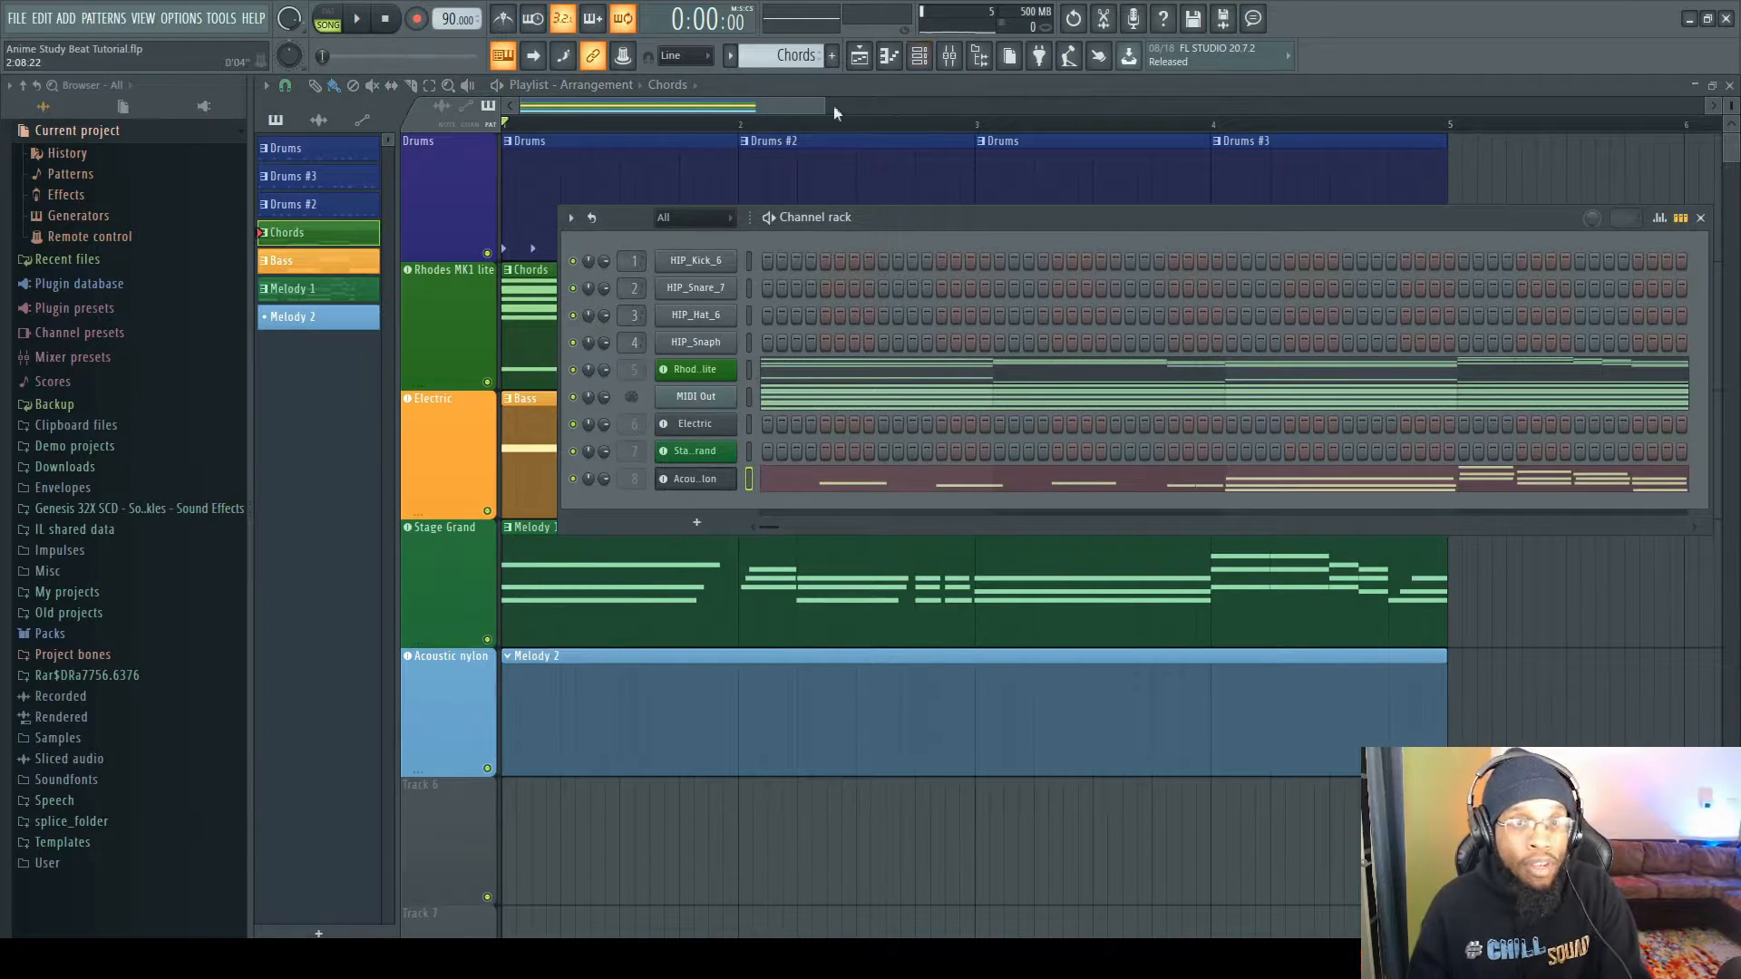
drag(788, 56, 787, 84)
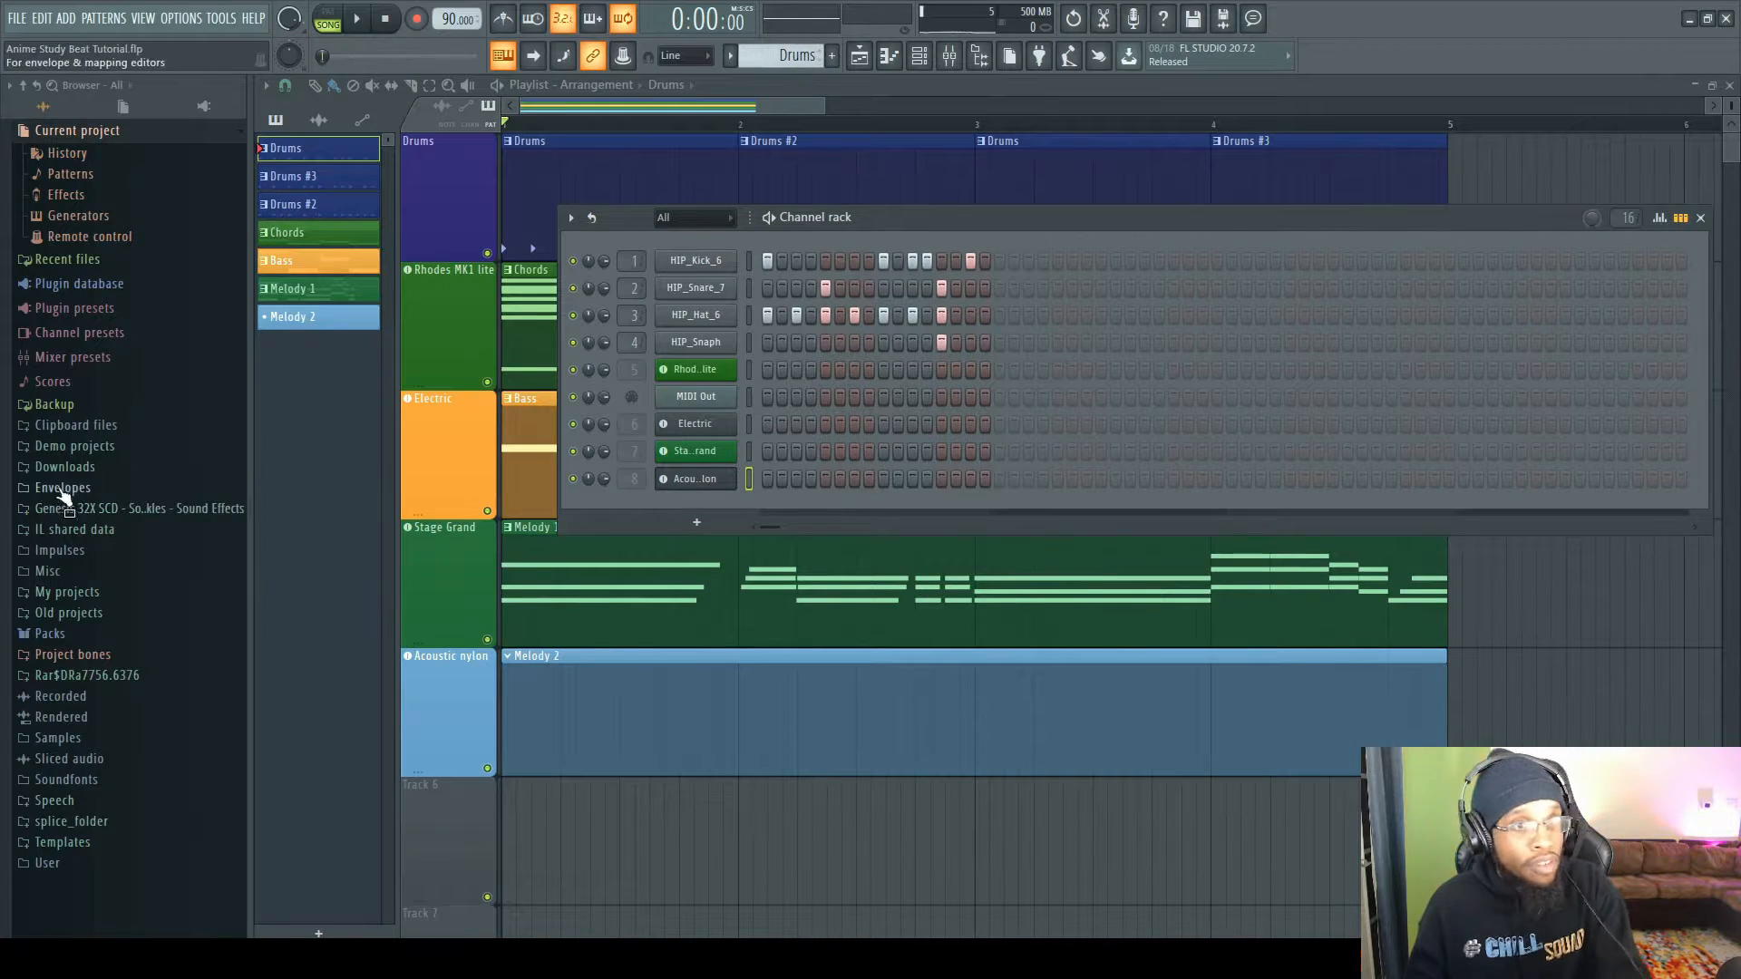
click(80, 632)
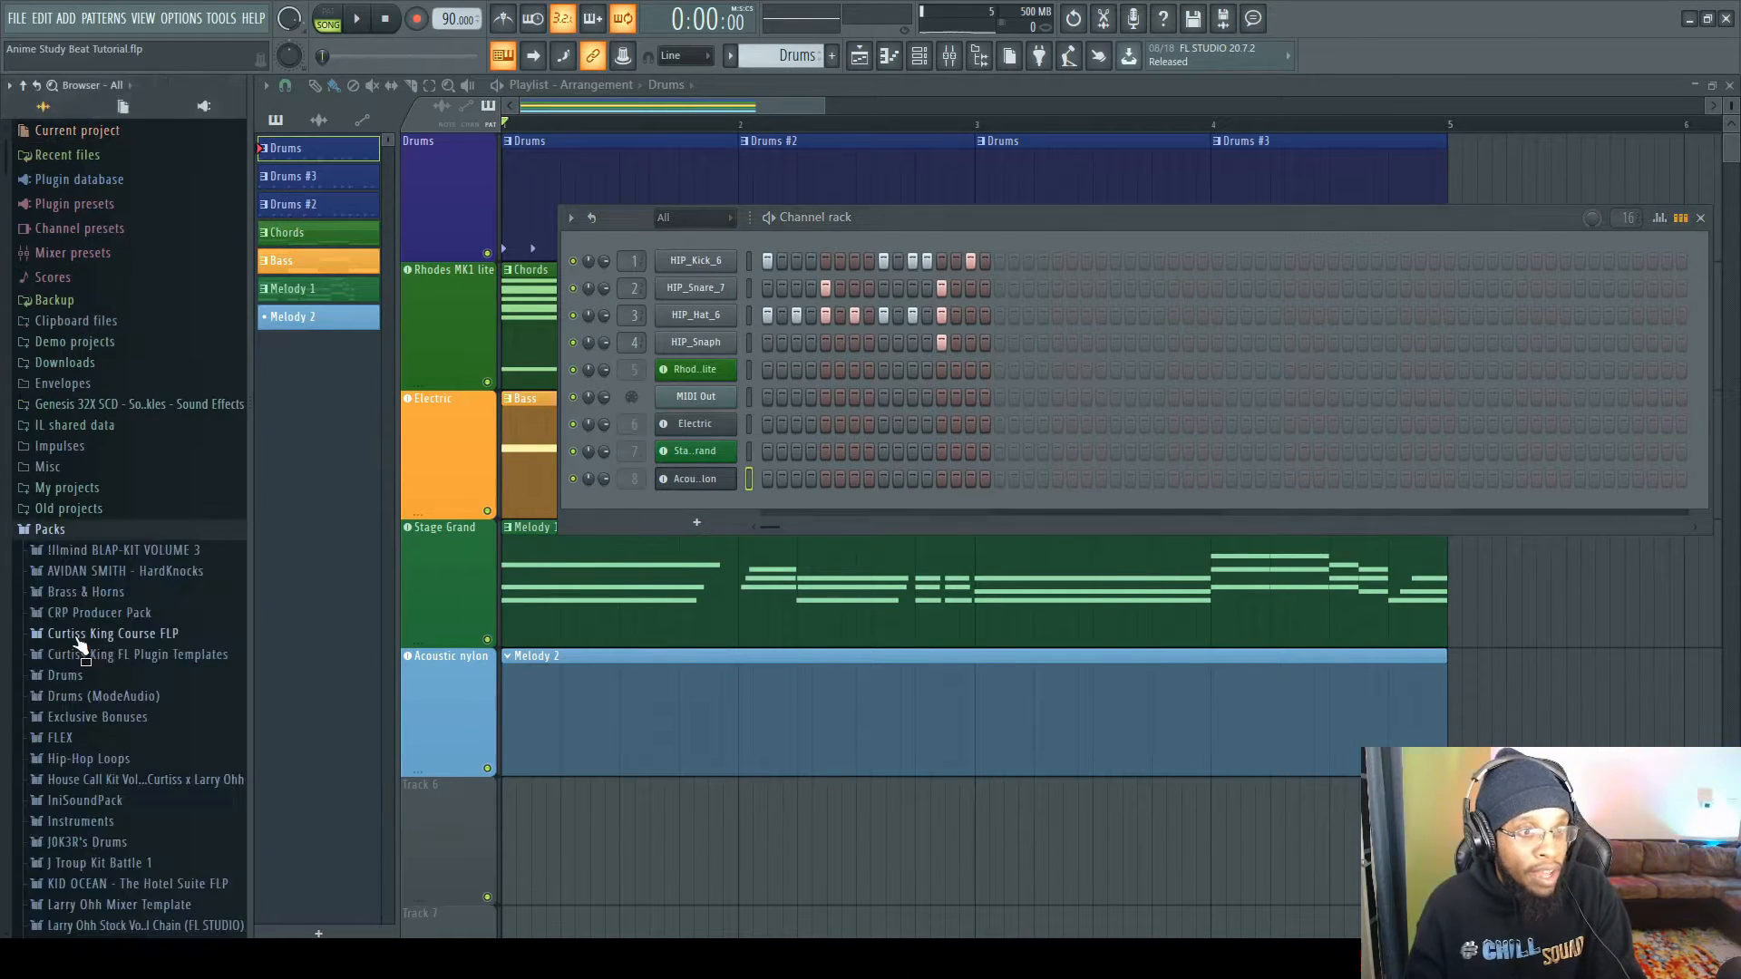
scroll(108, 603, down, 8)
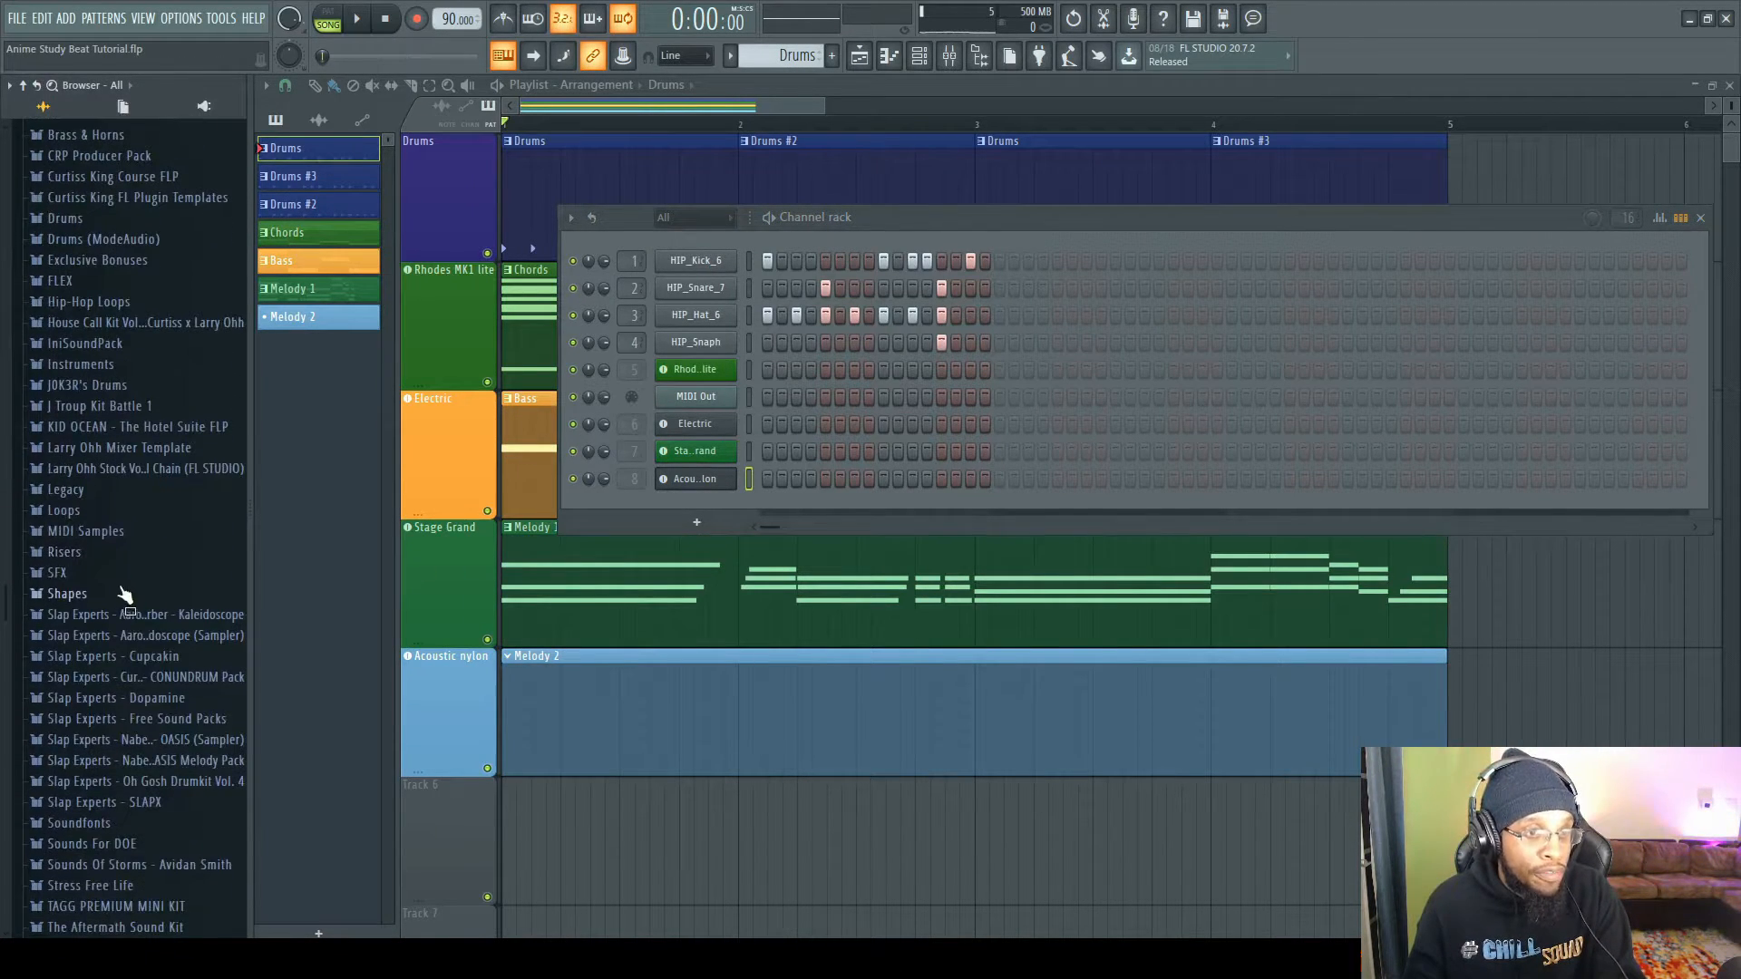
click(120, 491)
click(118, 512)
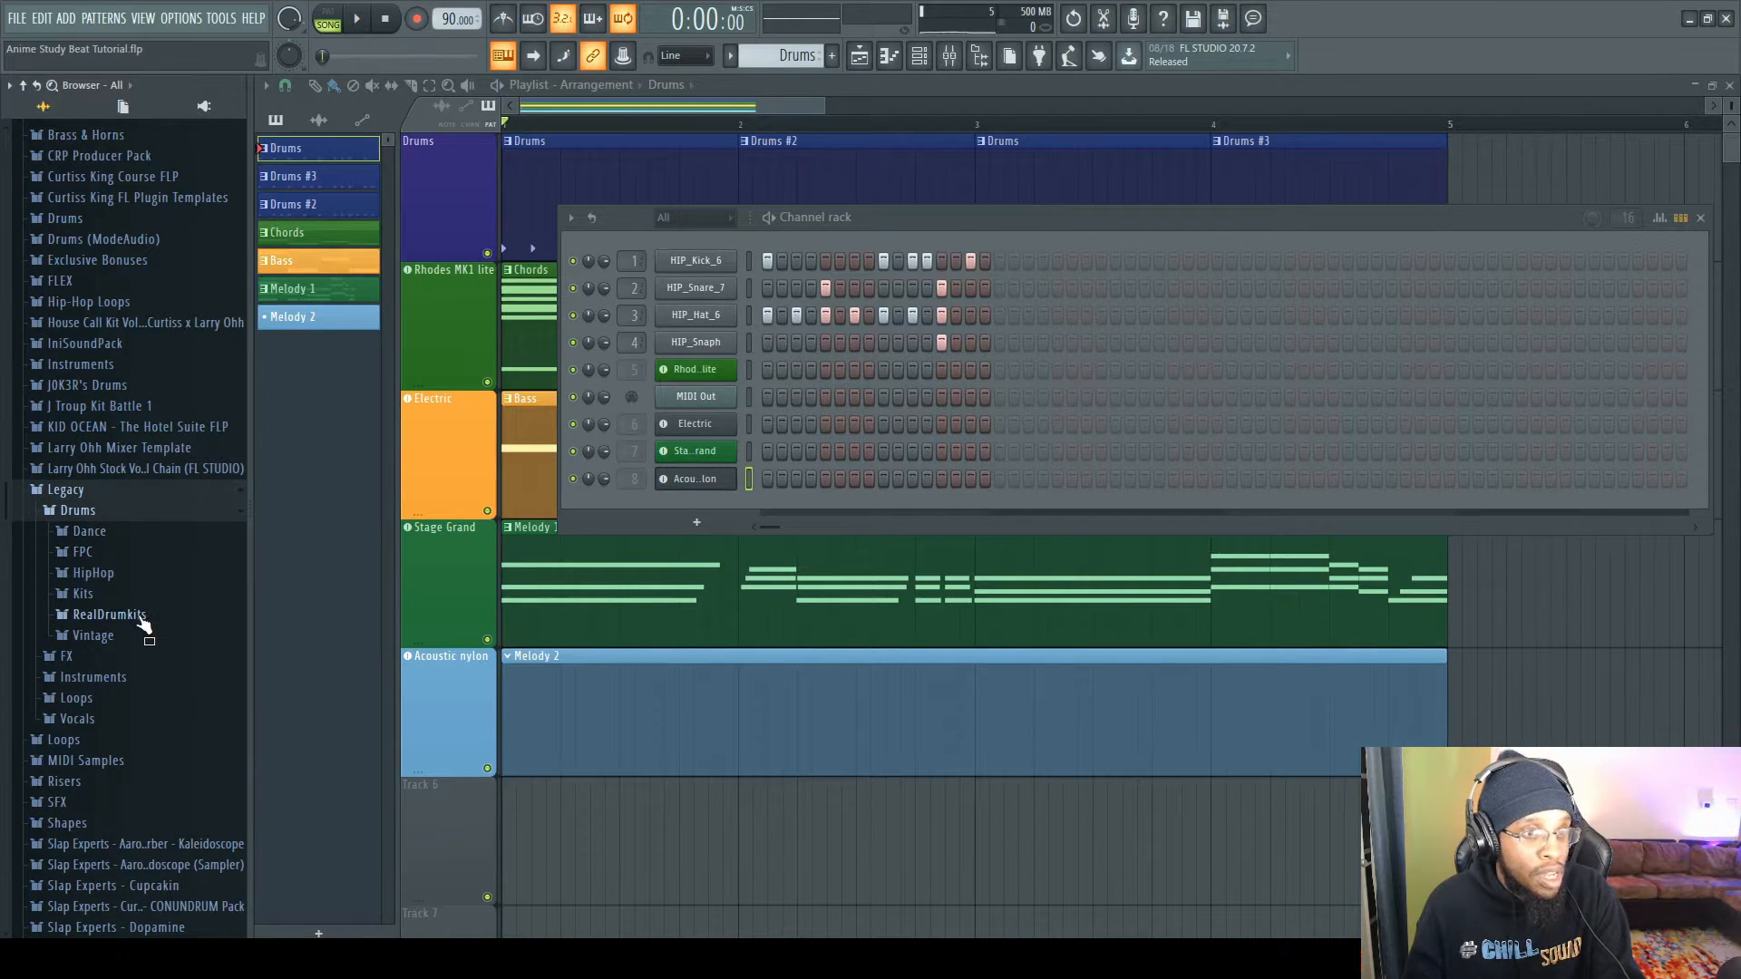
click(109, 614)
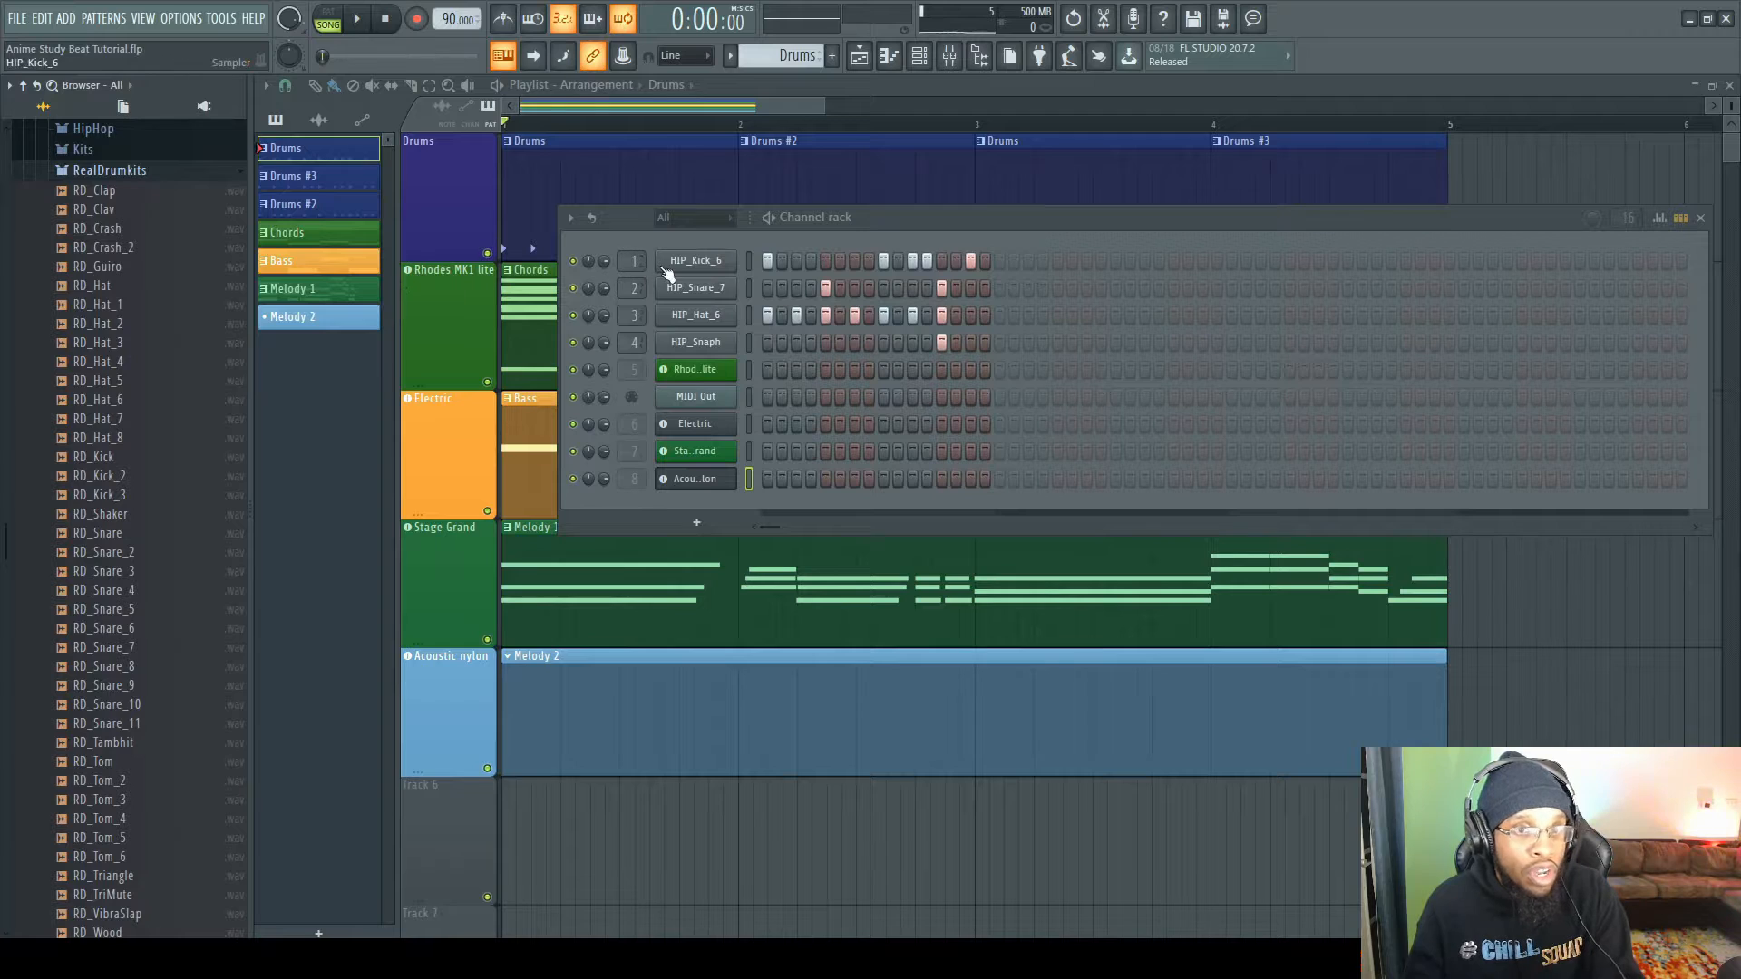
- Clone the HIP_Kick_6 channel and copy its step pattern into the clone
right_click(696, 264)
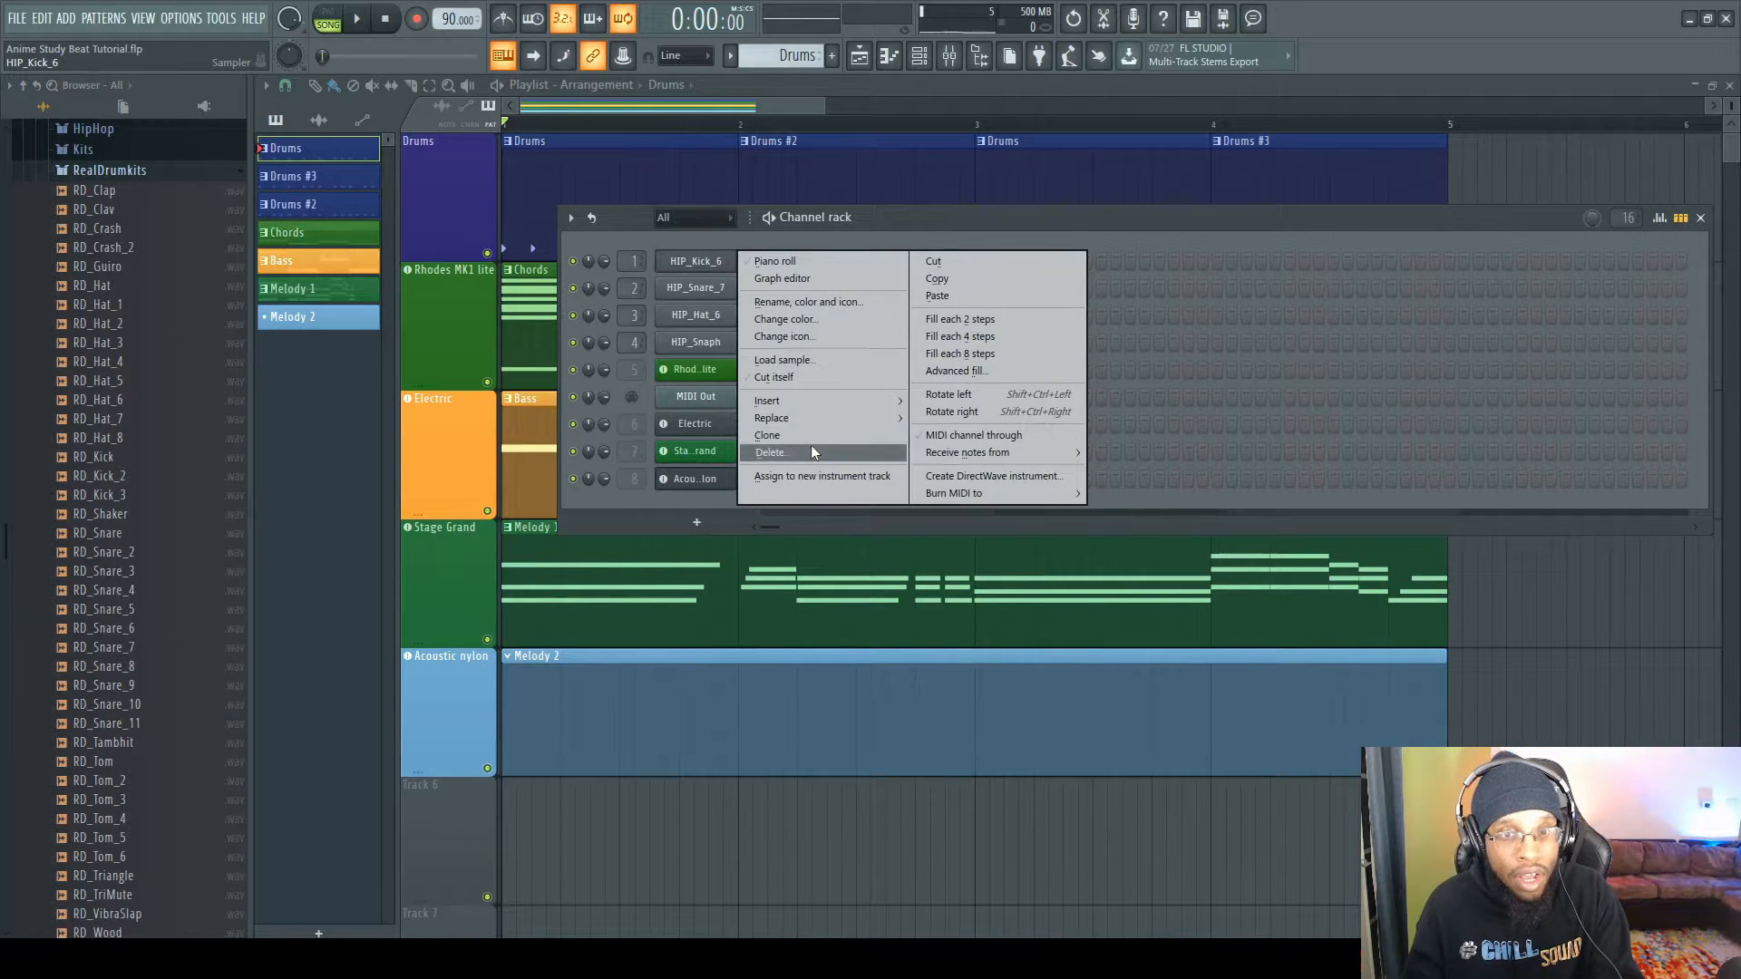
click(810, 435)
right_click(712, 263)
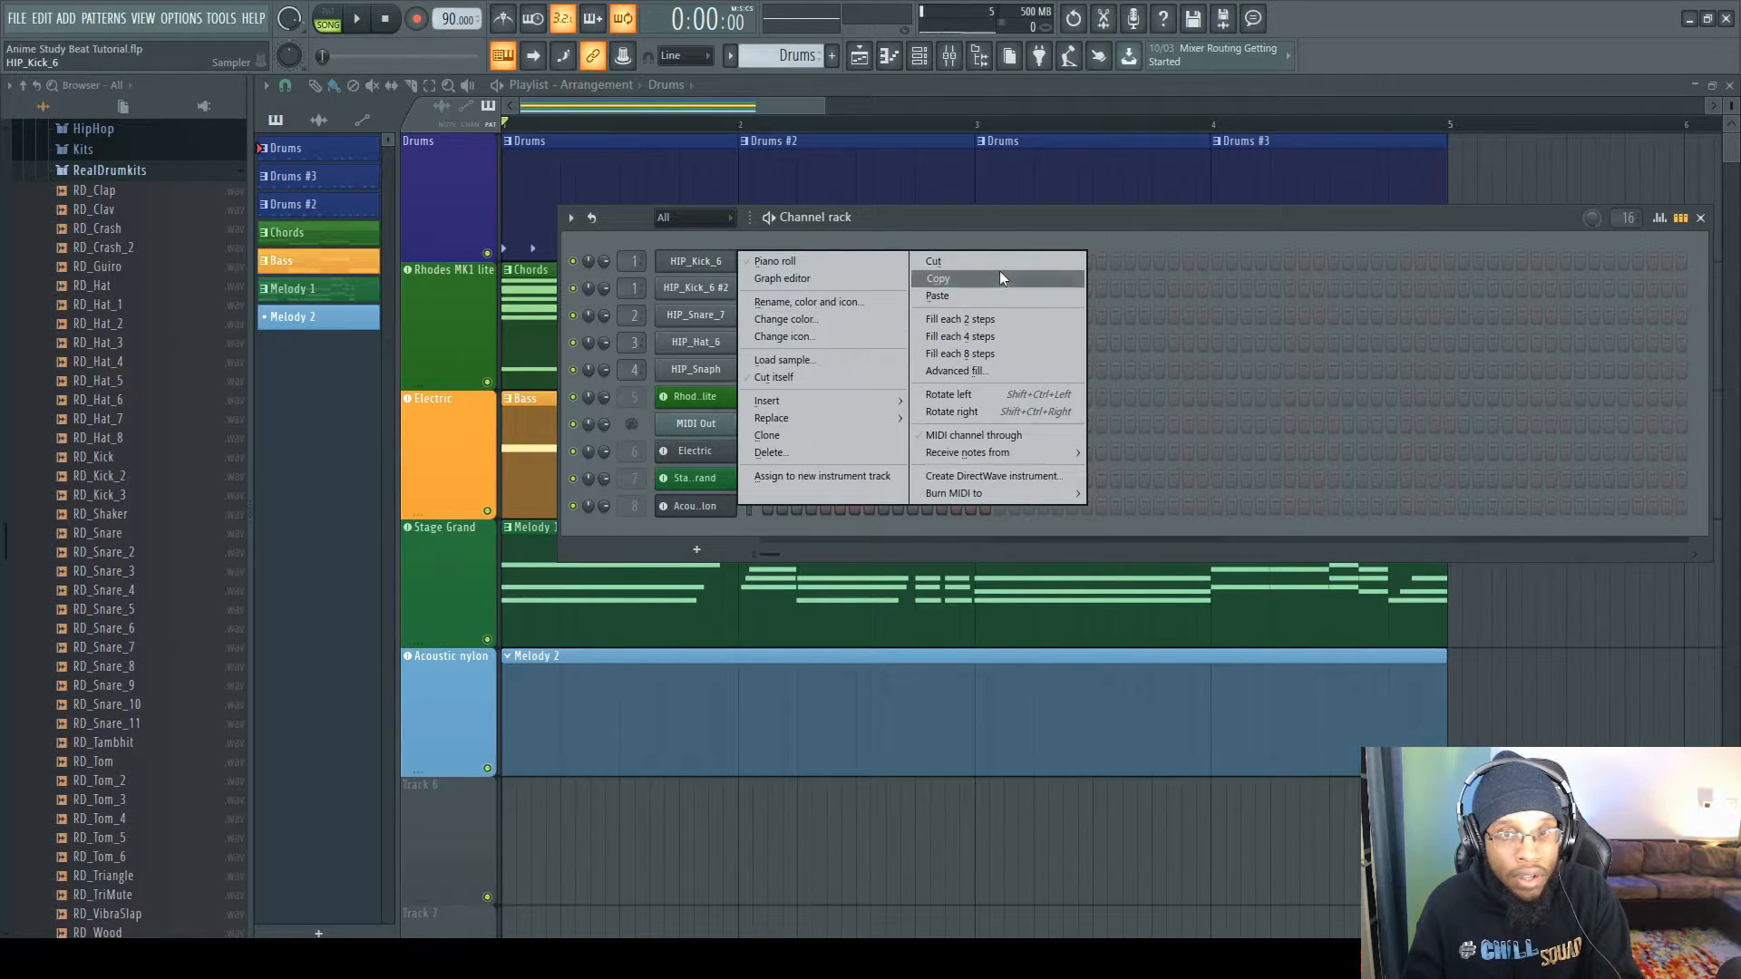
click(998, 277)
right_click(715, 286)
click(934, 323)
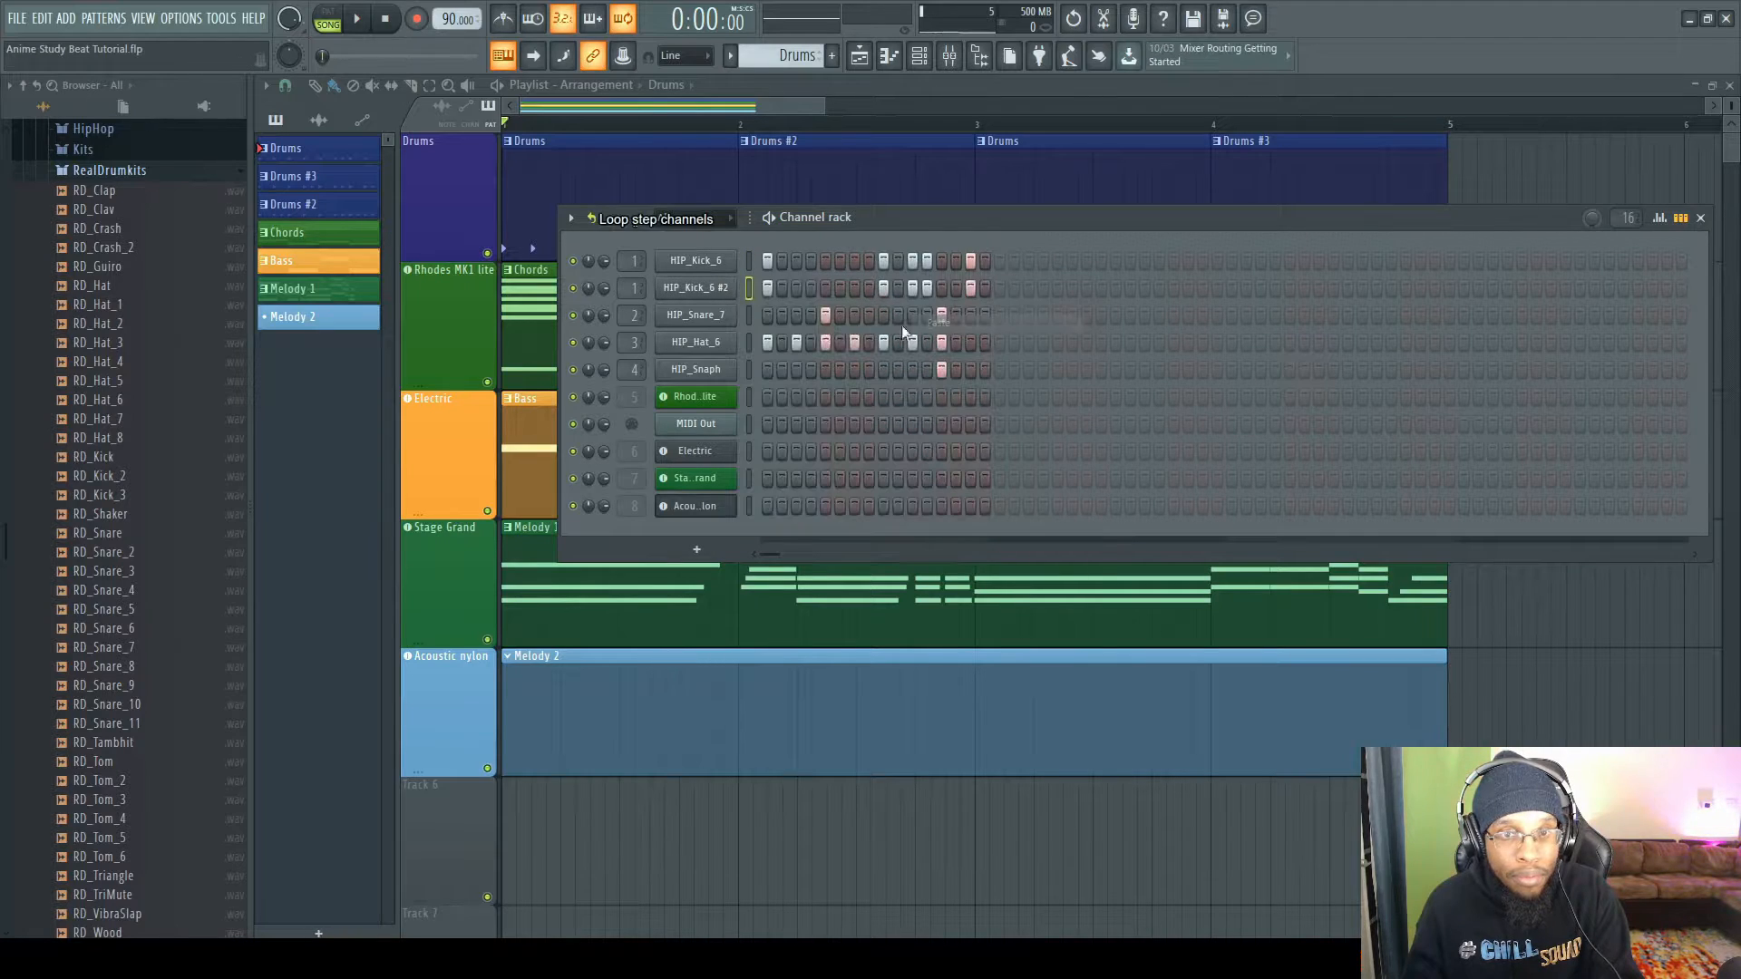
- Clone the HIP_Snare_7 channel and copy its step pattern into the clone
right_click(717, 315)
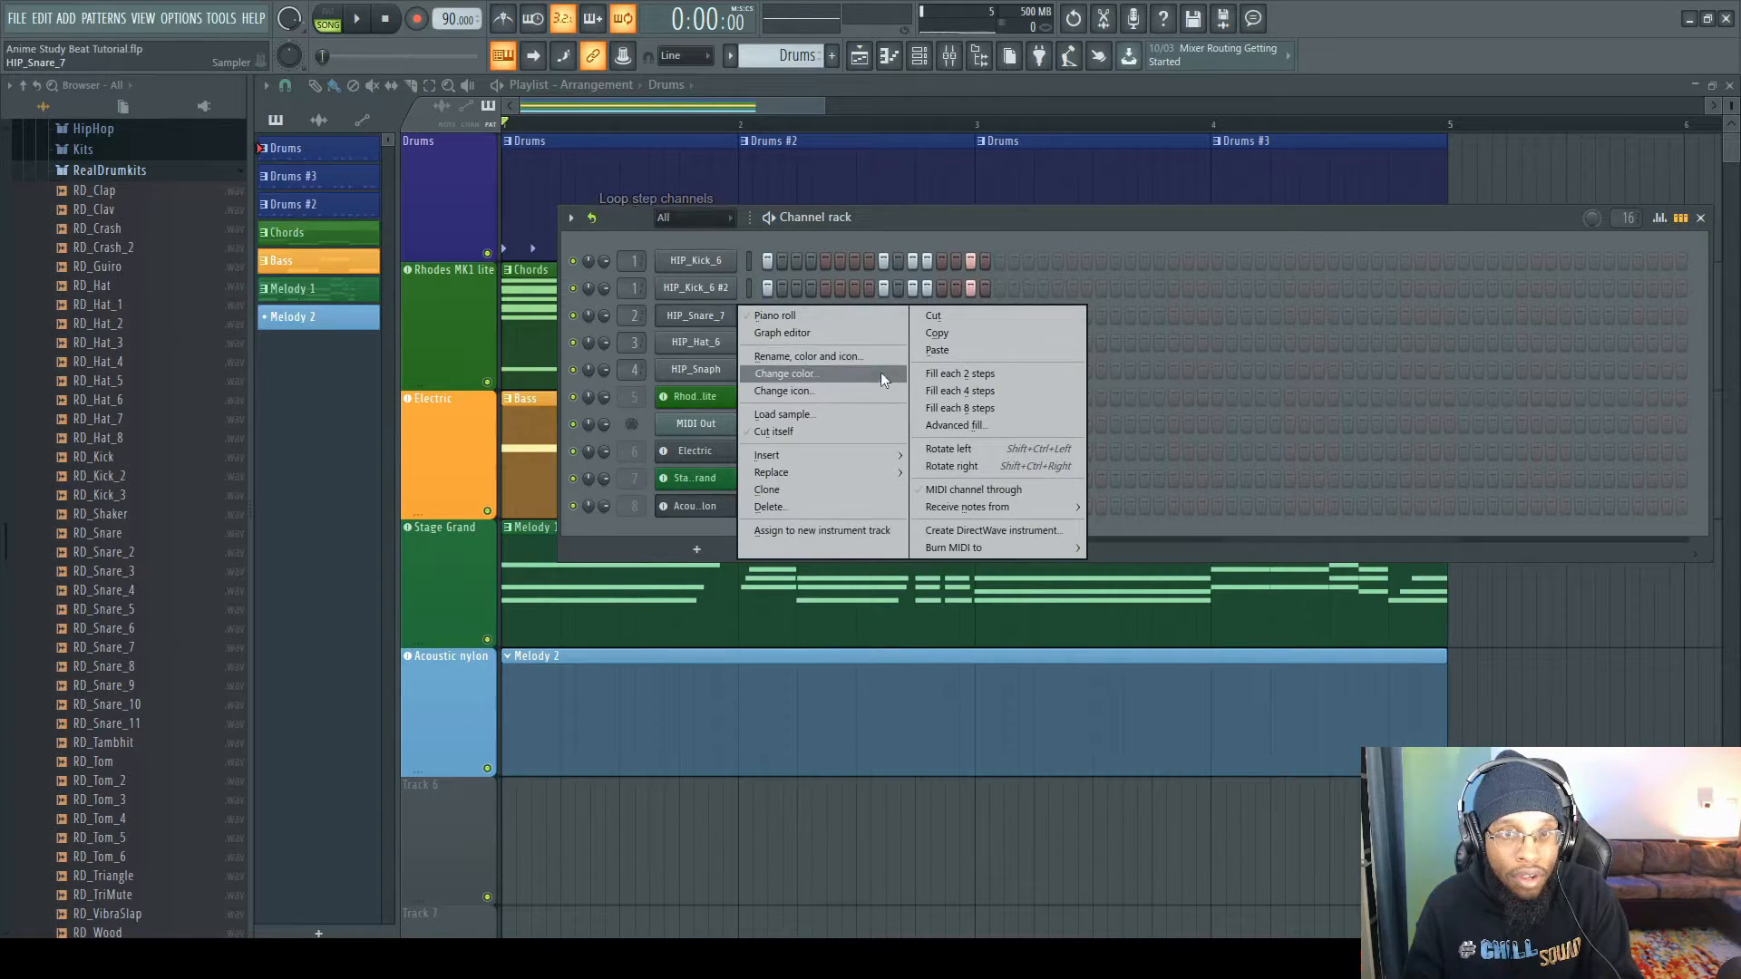
click(814, 494)
right_click(707, 316)
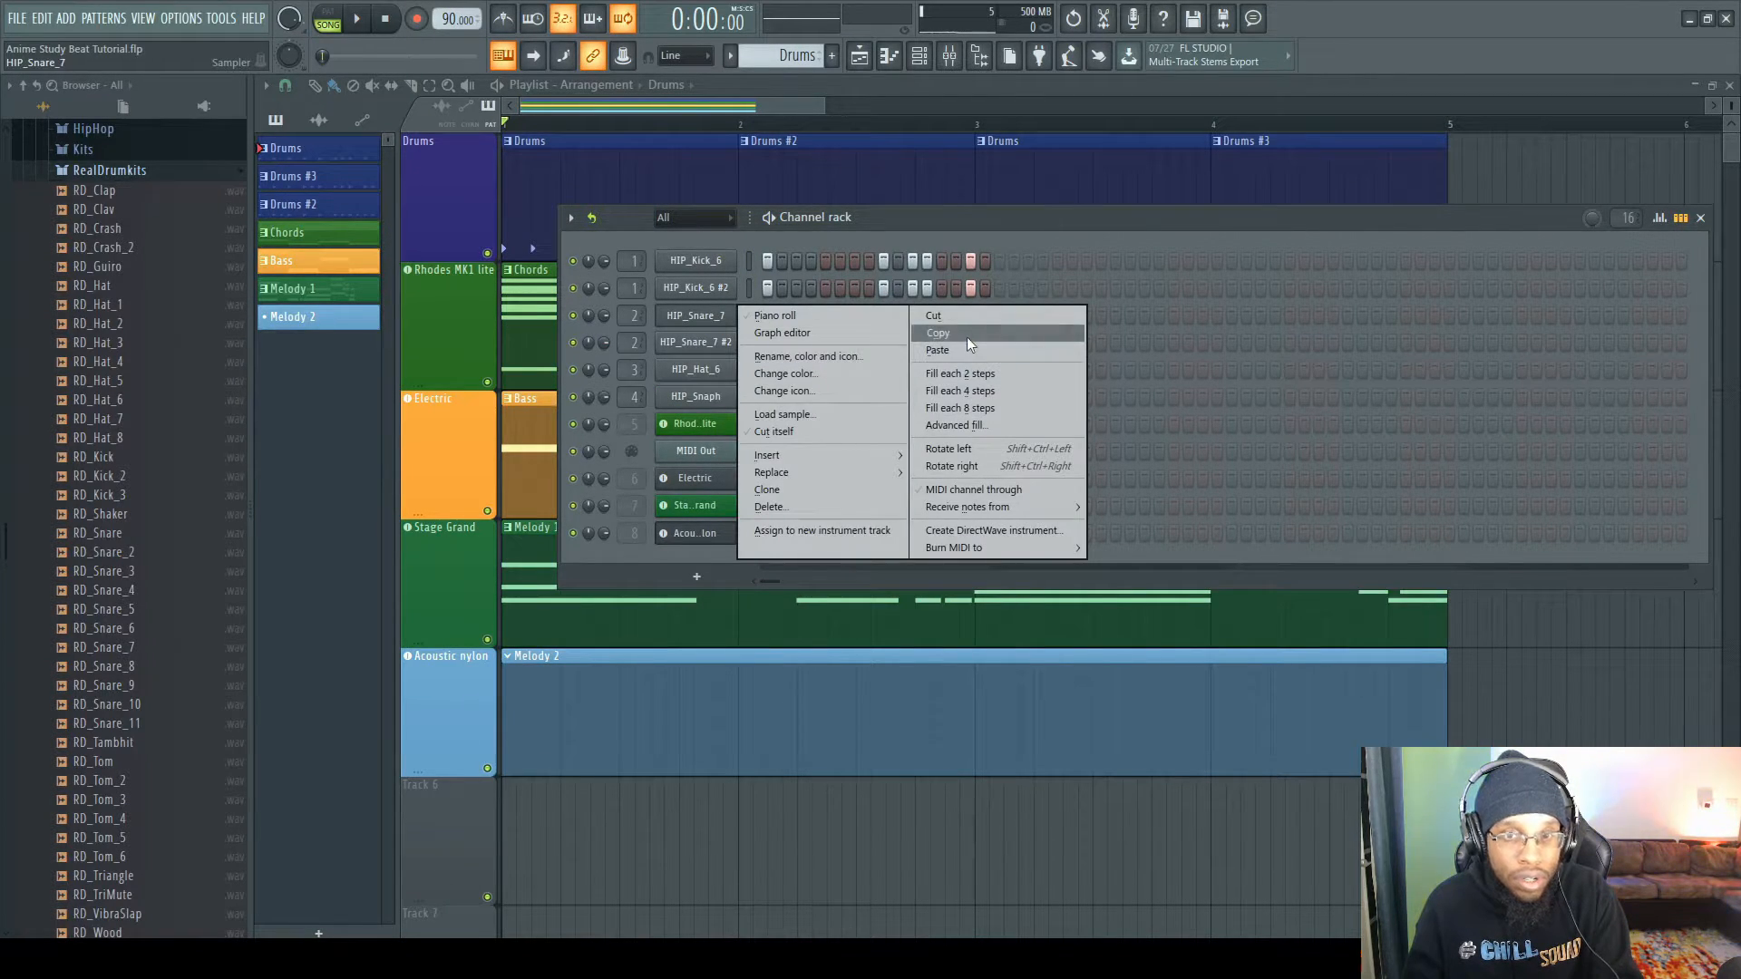
click(937, 333)
right_click(709, 343)
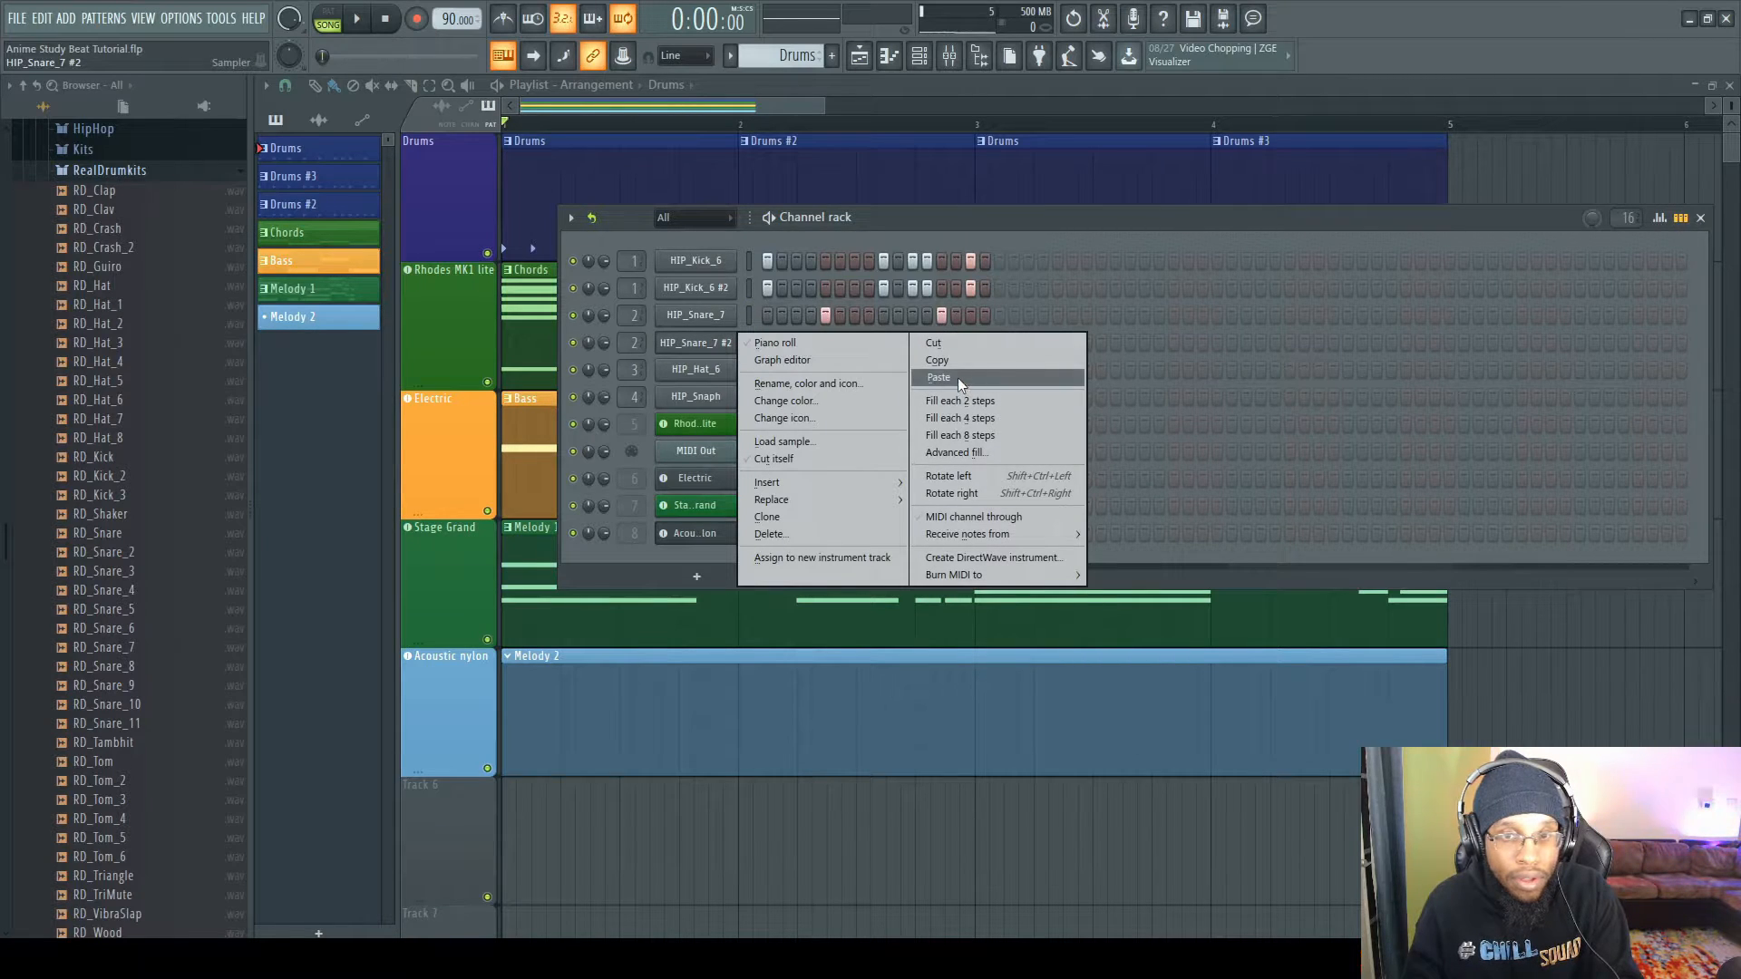
click(938, 377)
- Clone the HIP_Hat_6 channel and fill the clone each 4 steps, and clone the HIP_Snaph channel
right_click(704, 370)
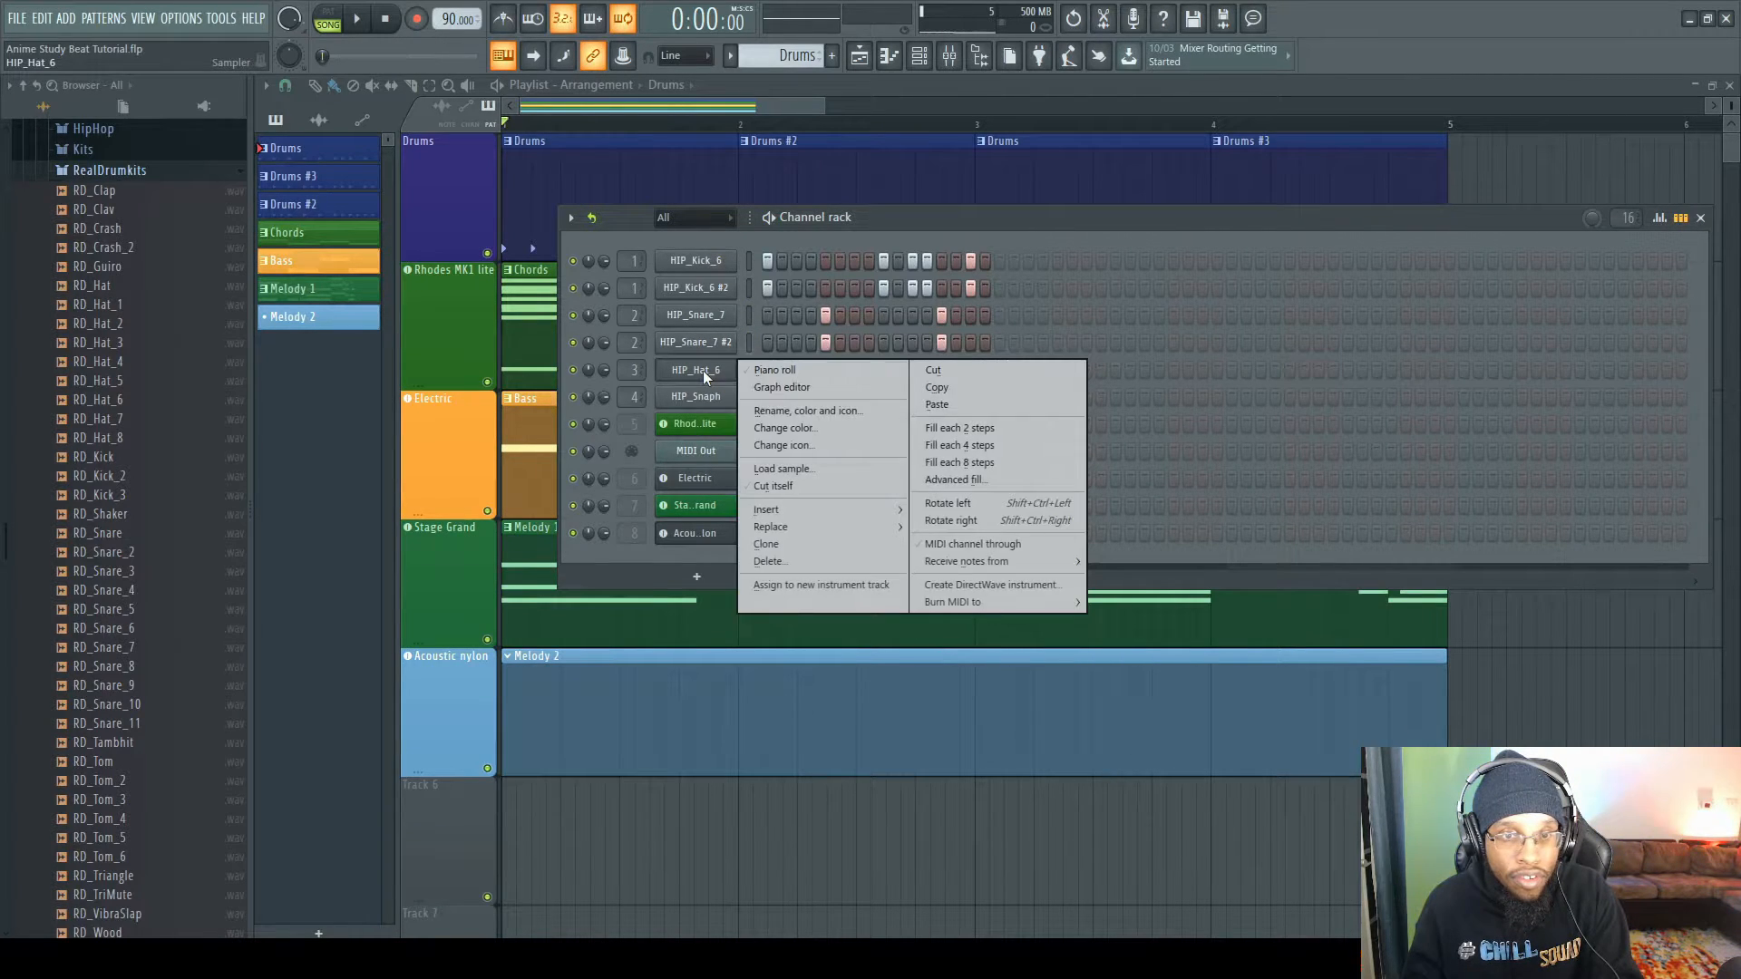
click(809, 542)
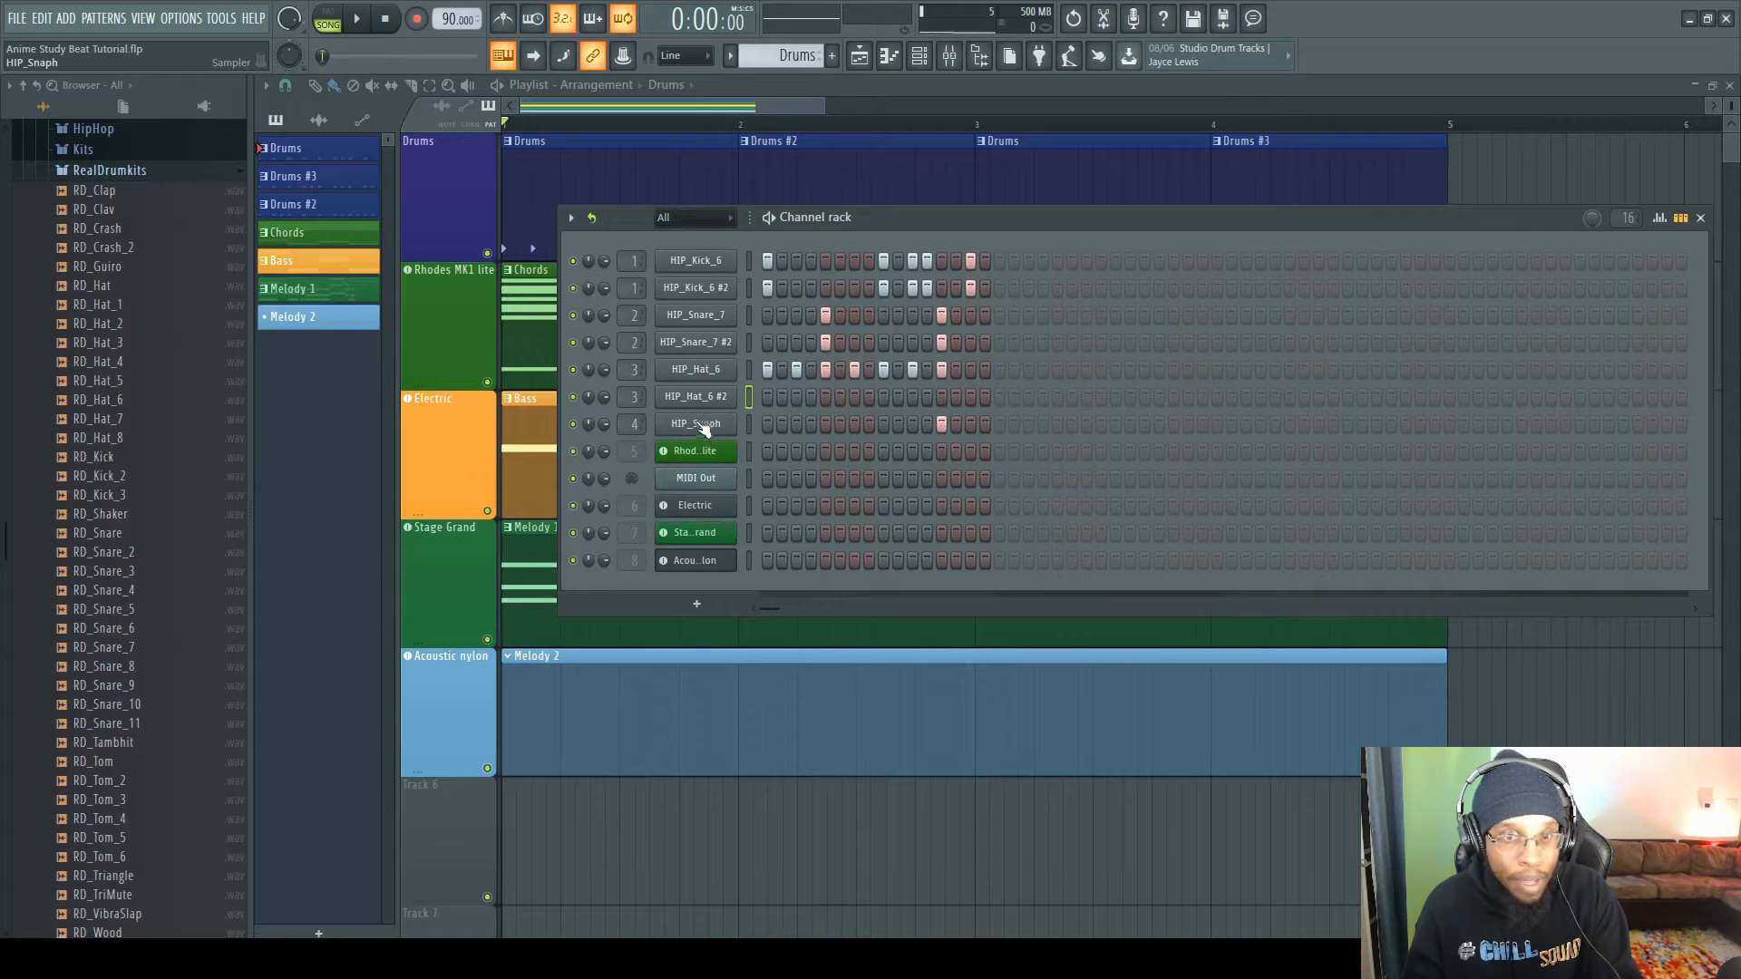
right_click(708, 405)
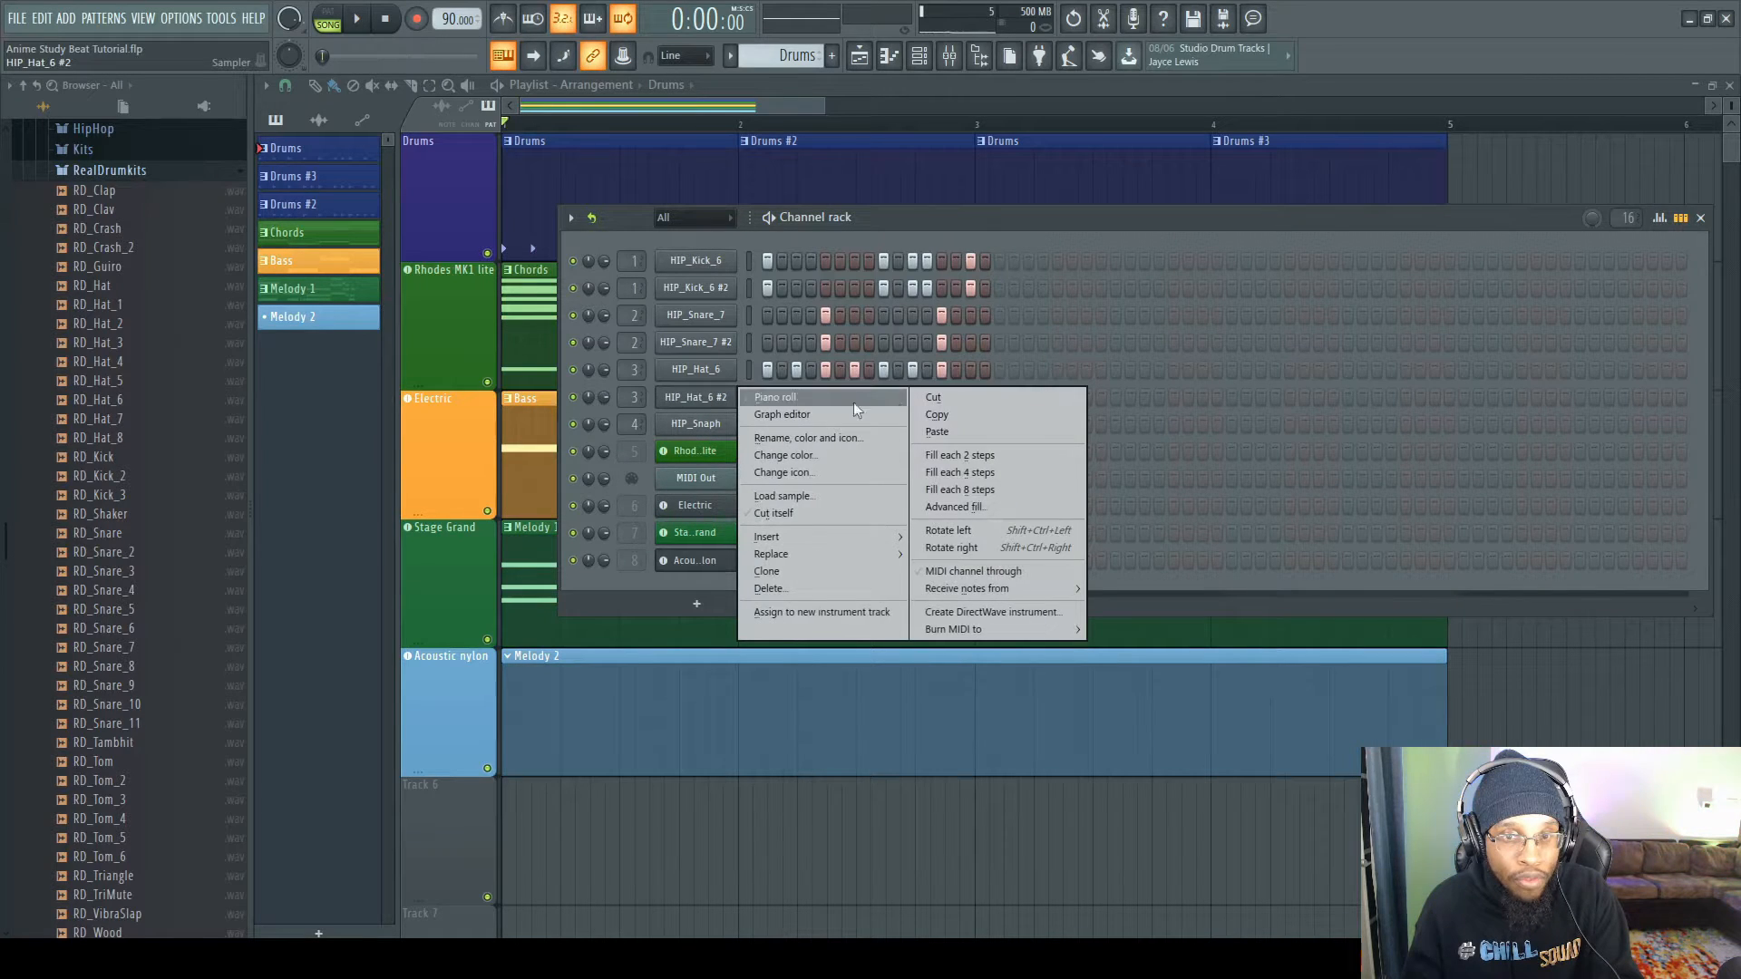
click(1005, 472)
right_click(725, 436)
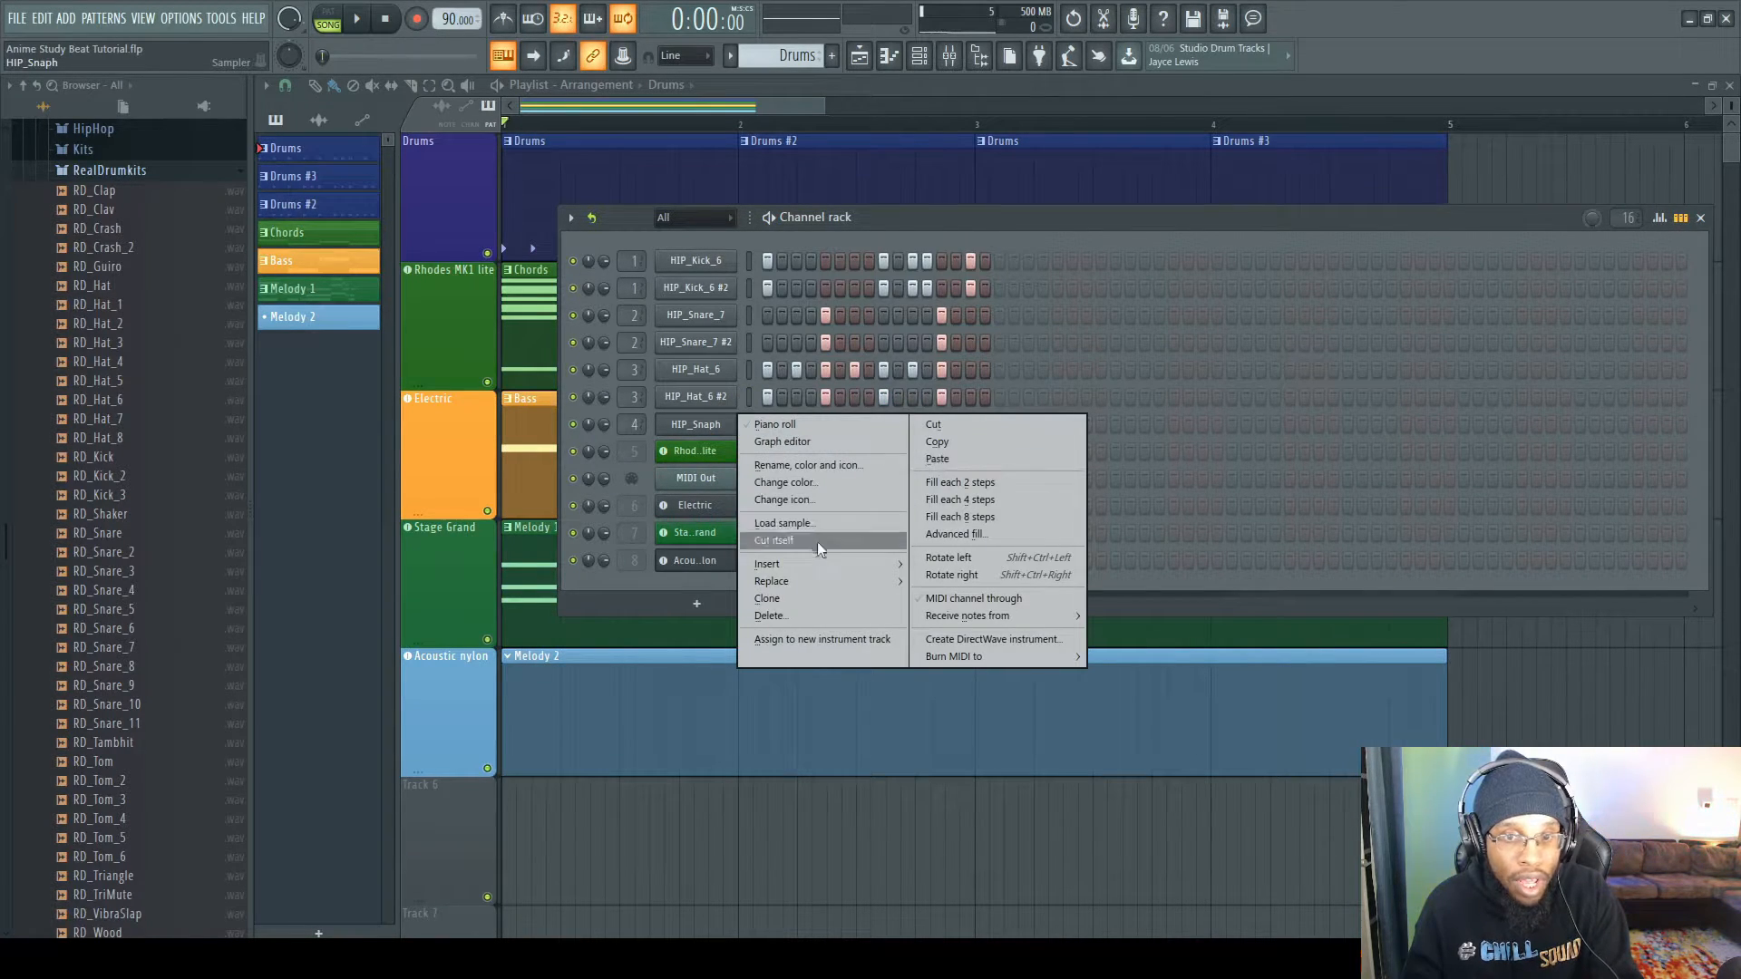
click(798, 606)
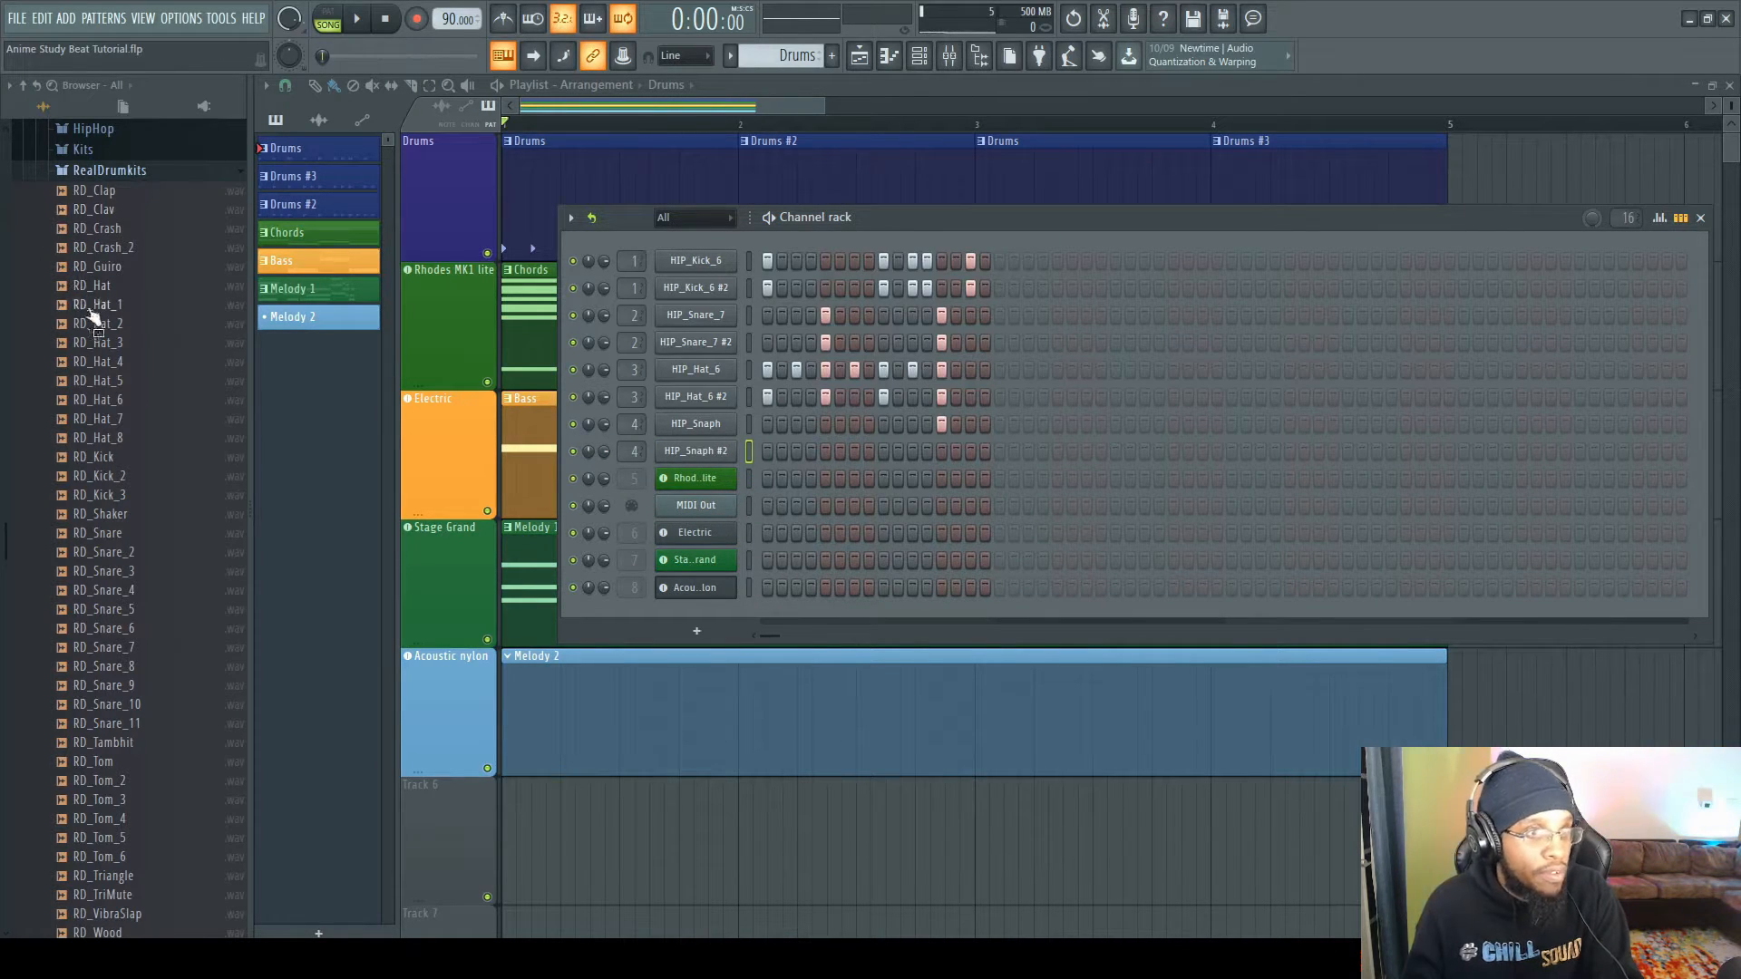
- Preview RD_Hat_4, RD_Hat_5 and RD_Hat_6, and load RD_Hat_6 into the cloned hat channel
click(105, 362)
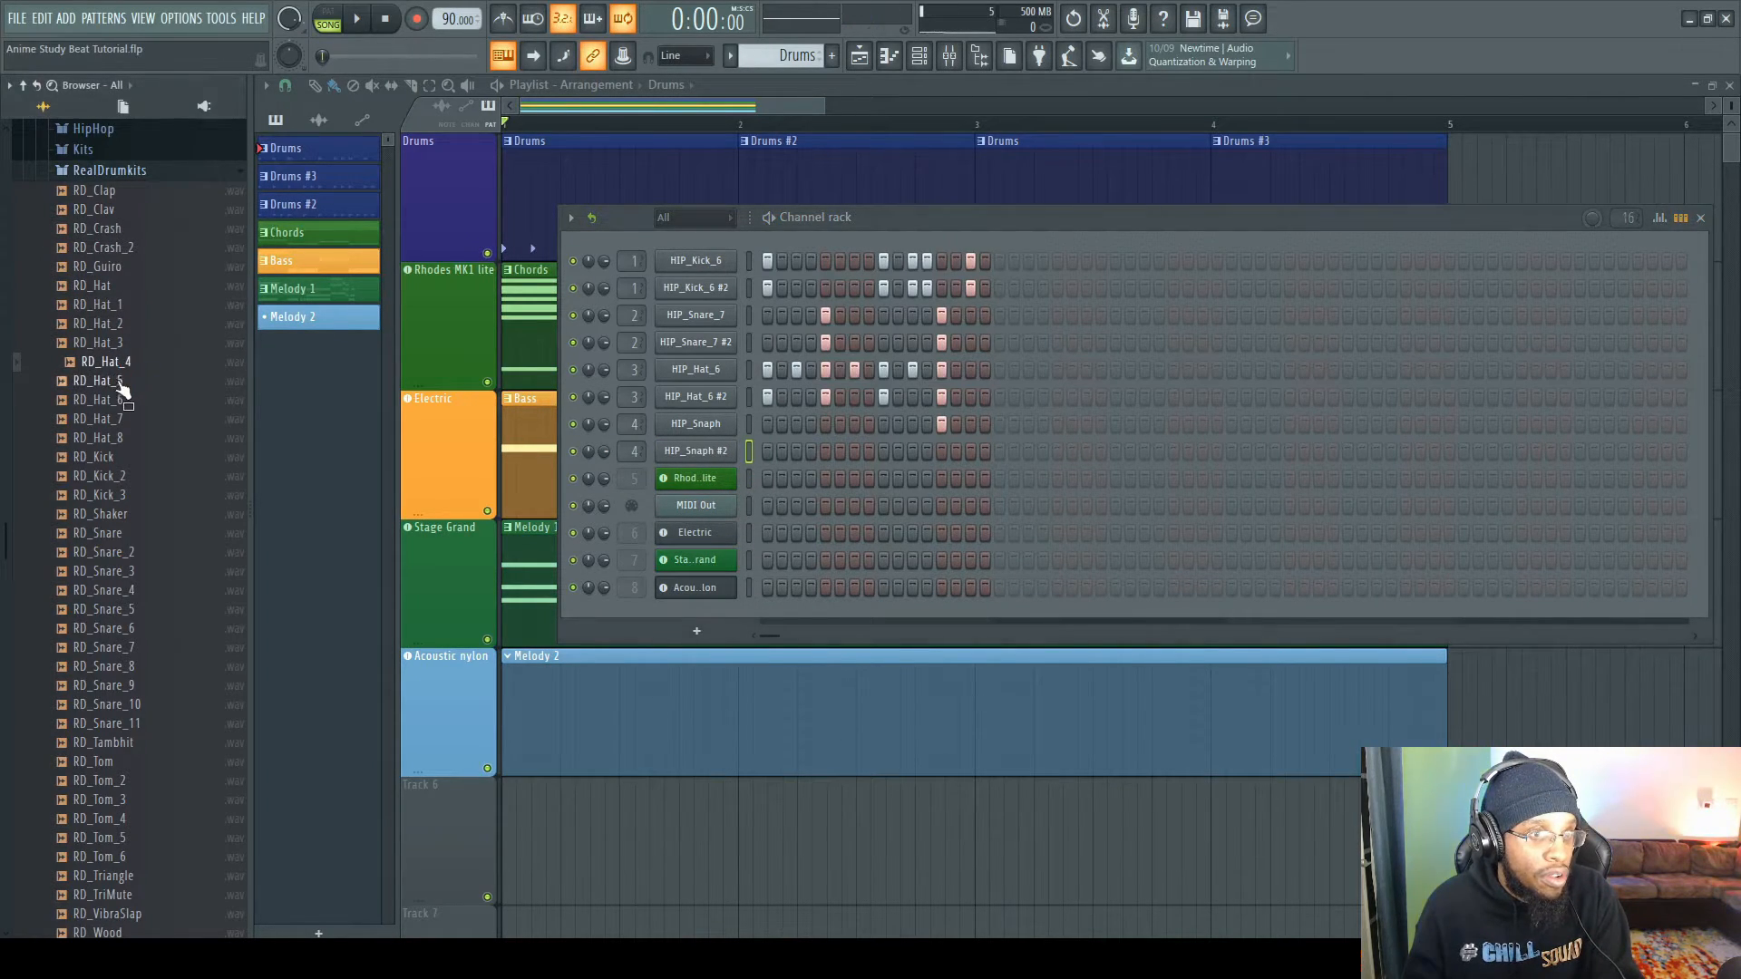
click(121, 384)
click(124, 400)
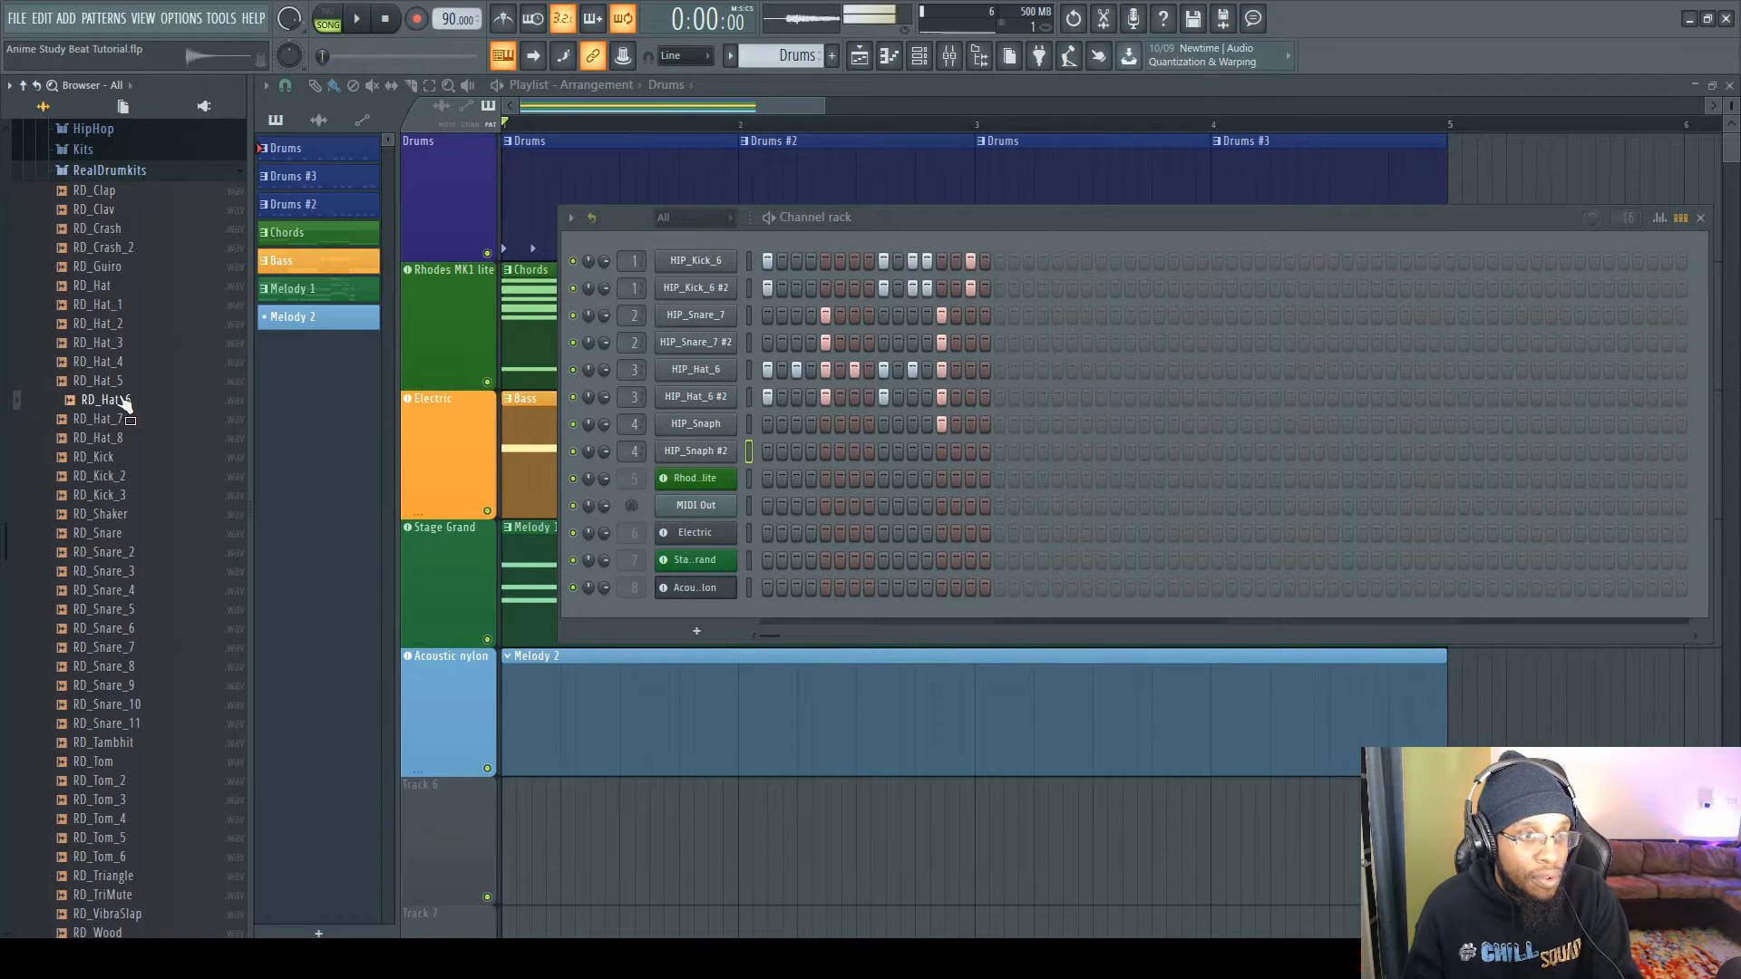
drag(124, 404, 702, 395)
- Preview the RealDrumkits snares between RD_Snare_4 and RD_Snare_9, and load RD_Snare_9 into the cloned snare channel
click(131, 632)
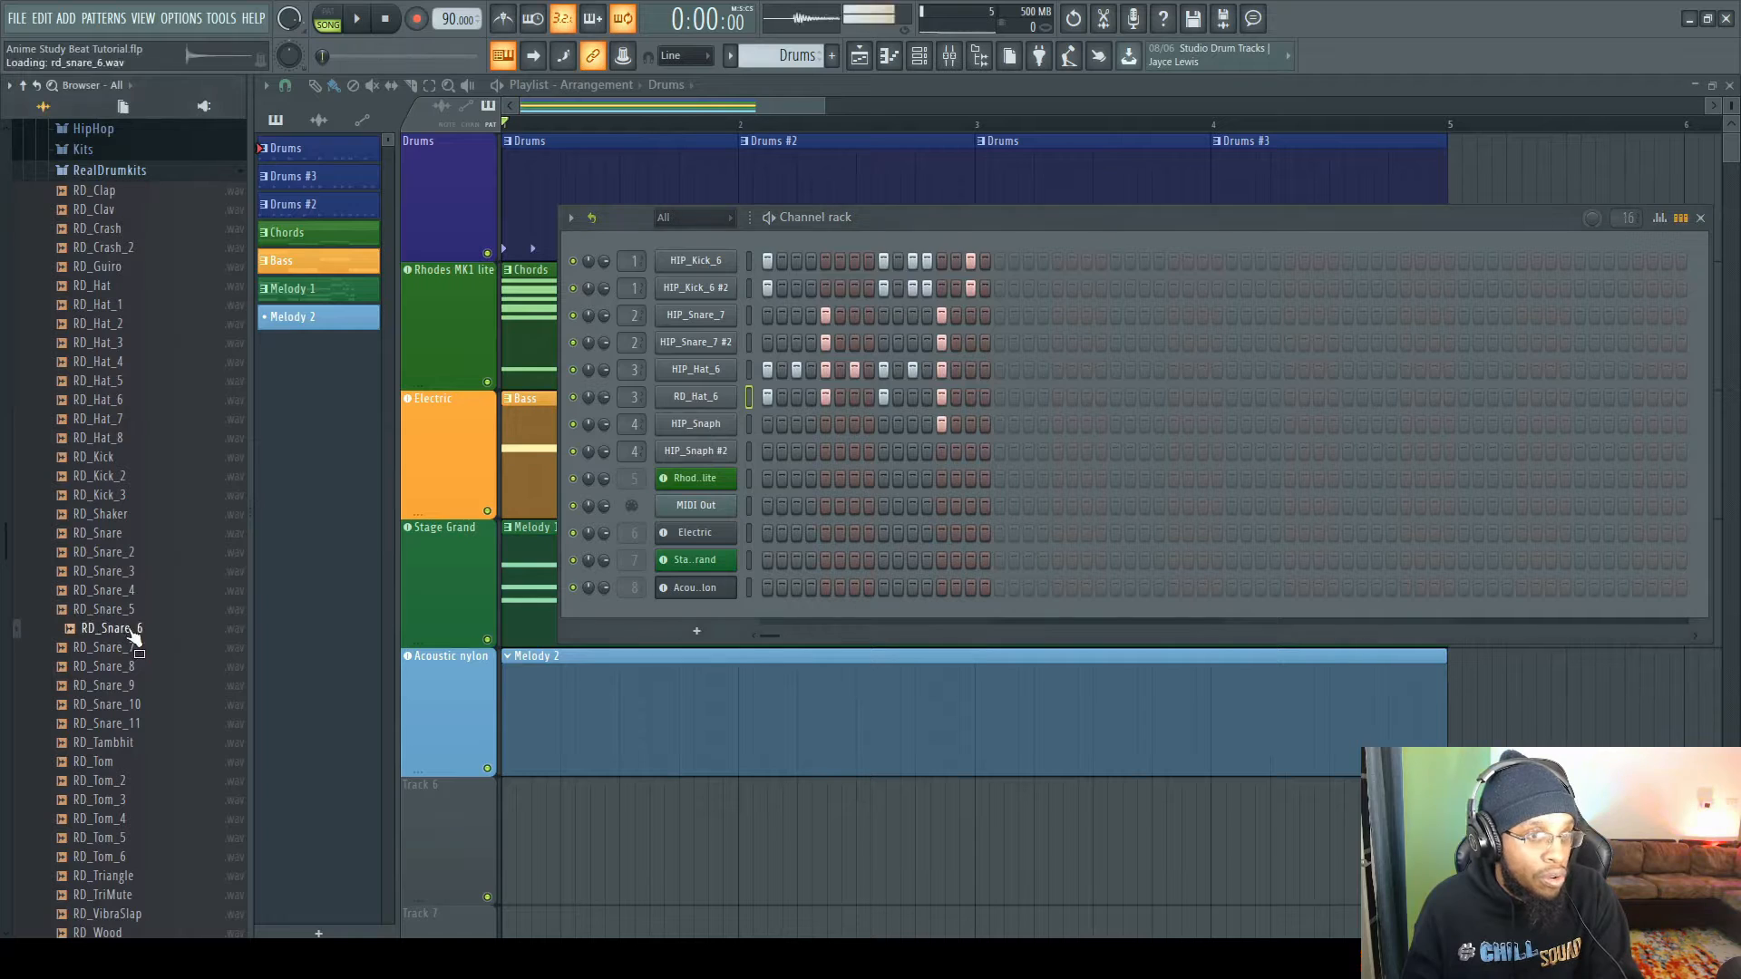
click(133, 649)
click(136, 686)
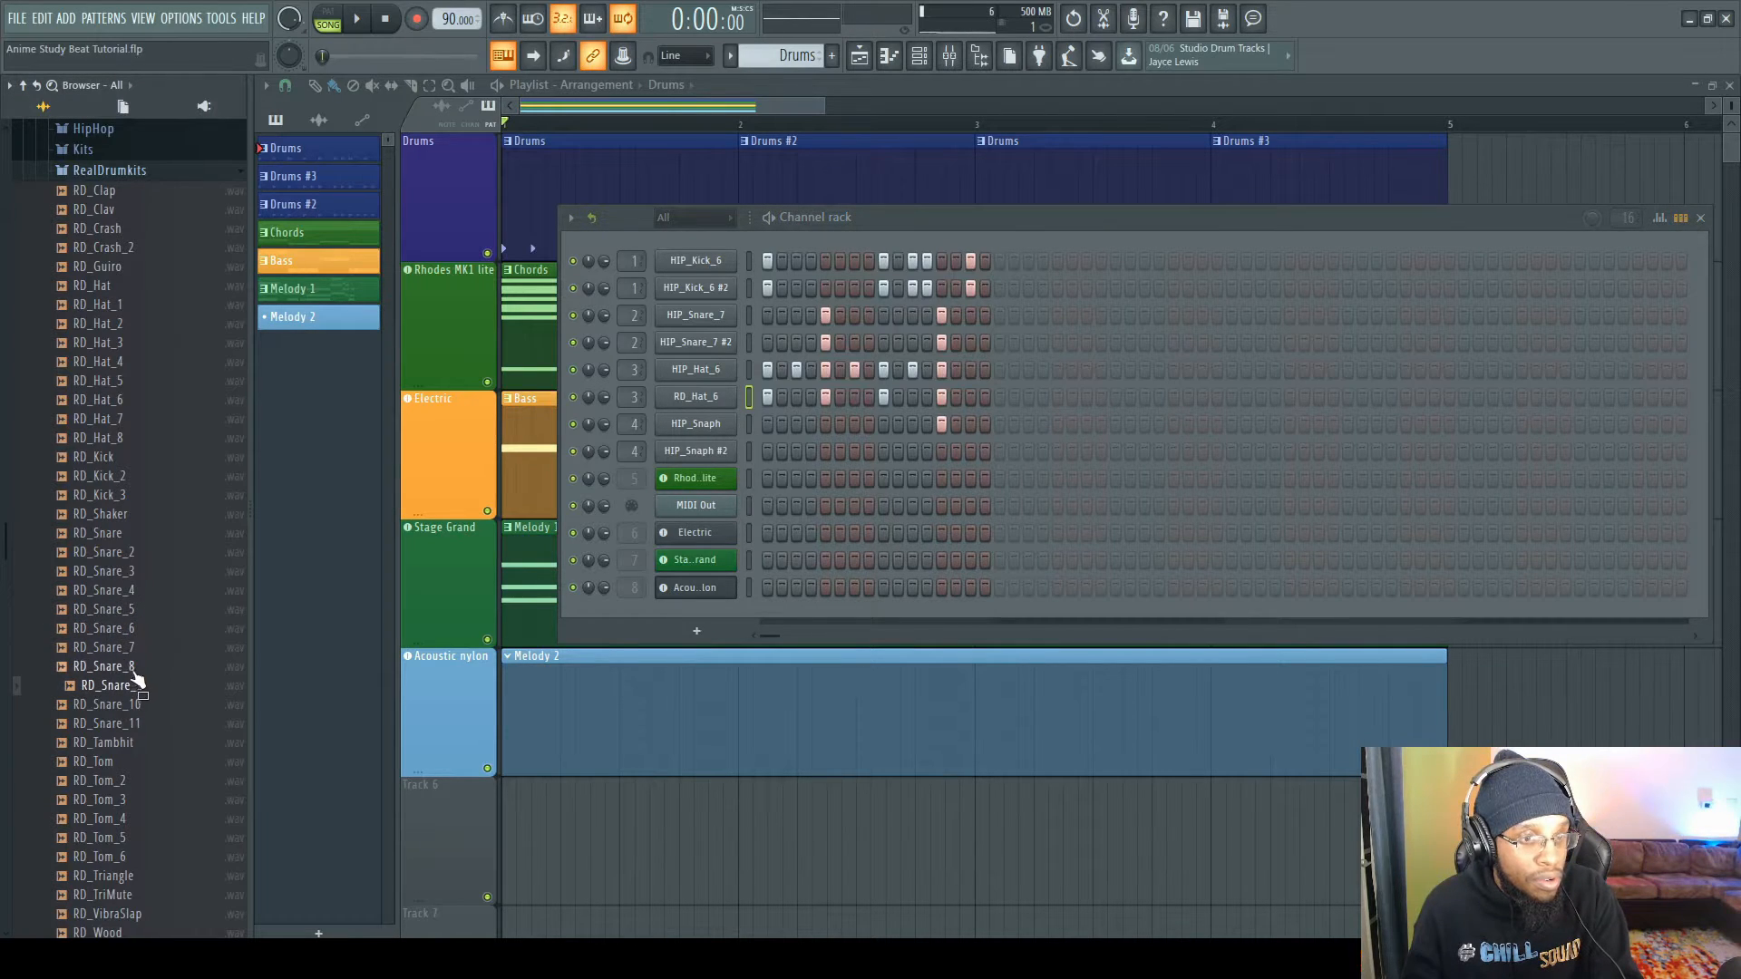
click(136, 668)
click(136, 649)
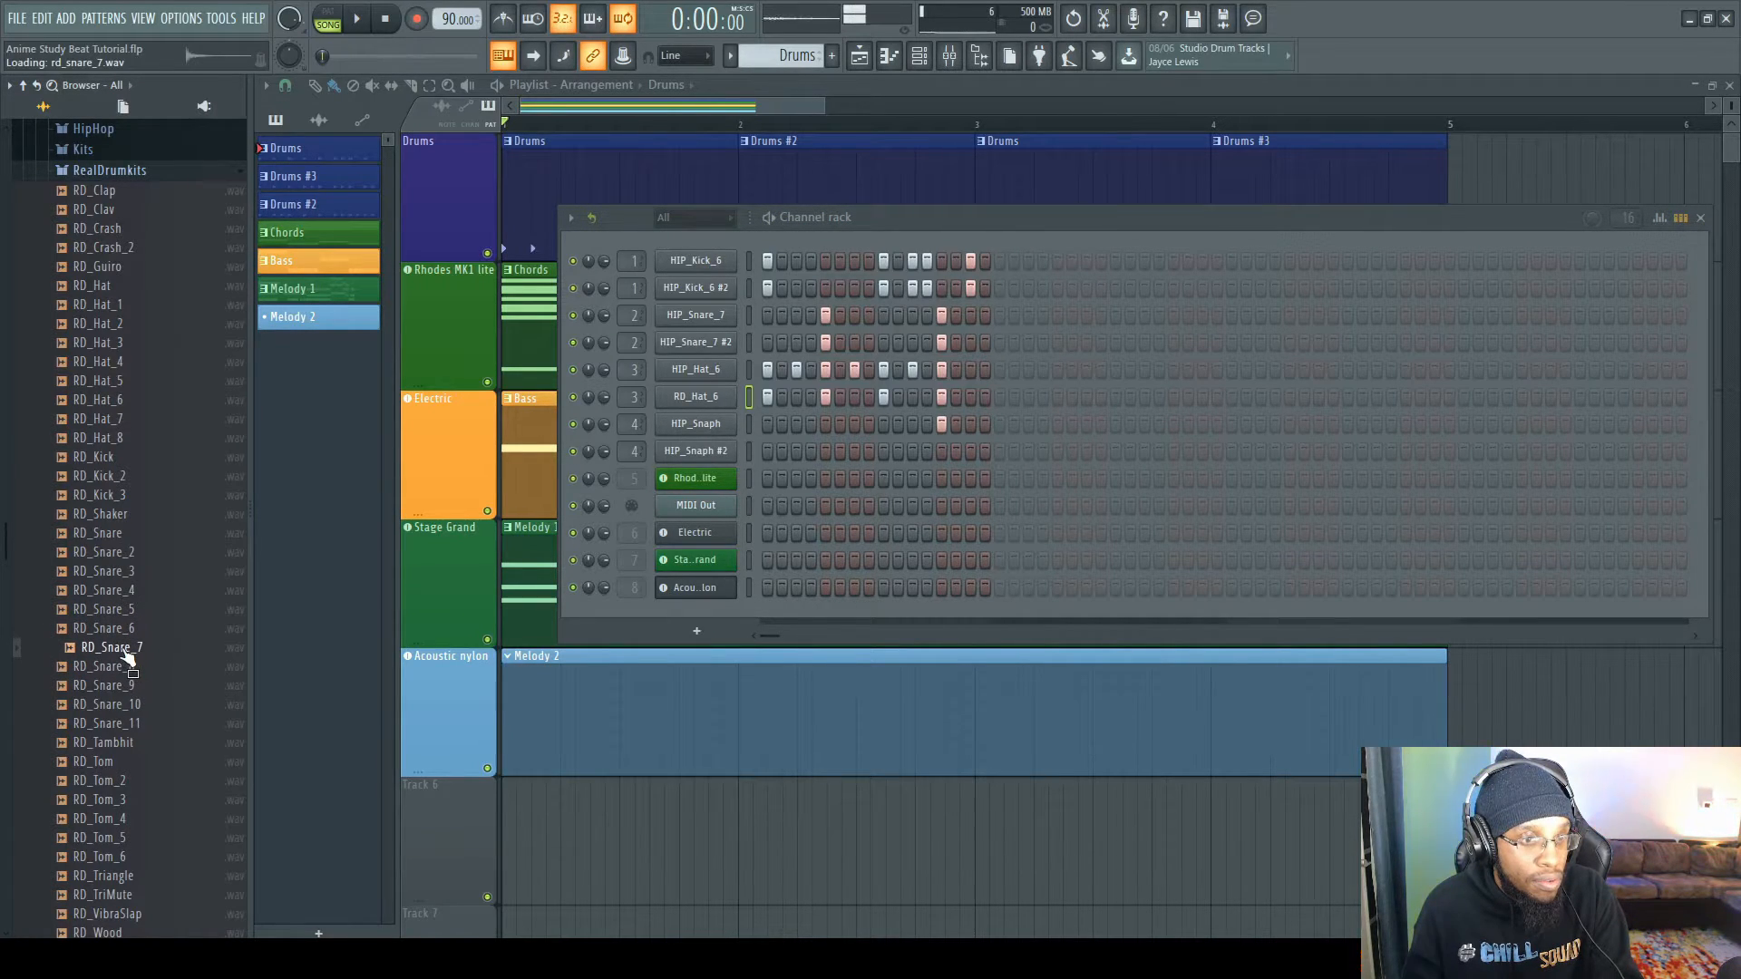
click(107, 590)
click(105, 609)
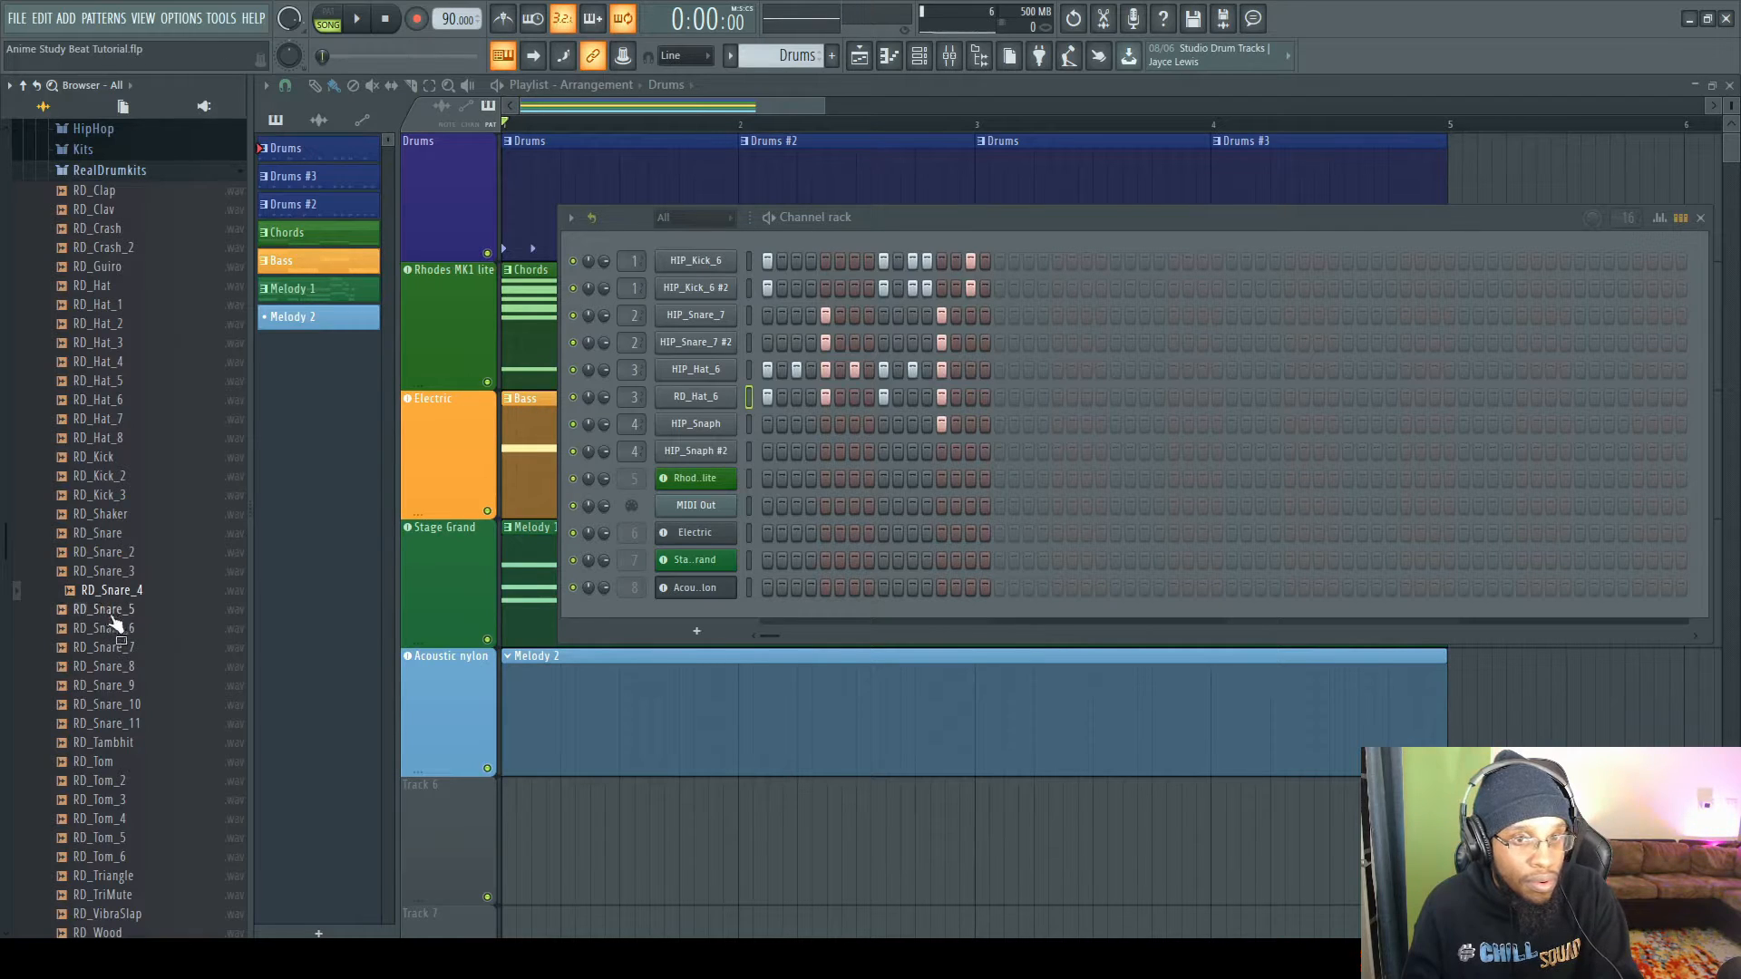
click(127, 667)
click(134, 686)
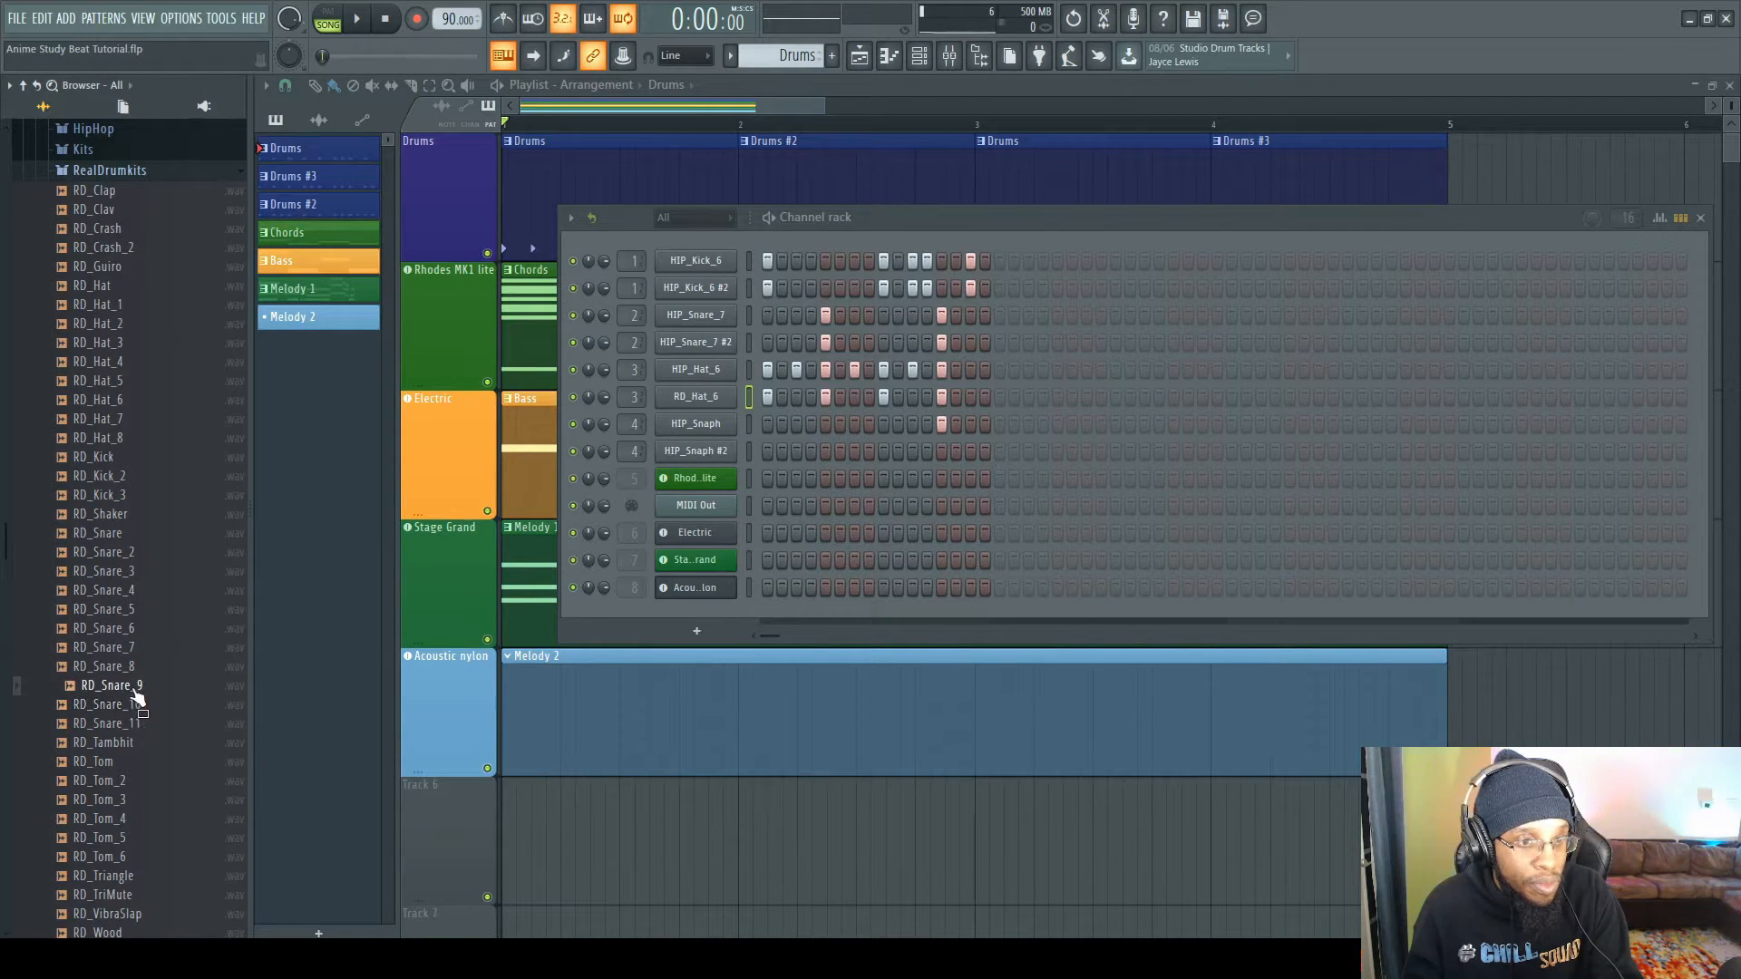
drag(136, 698, 695, 344)
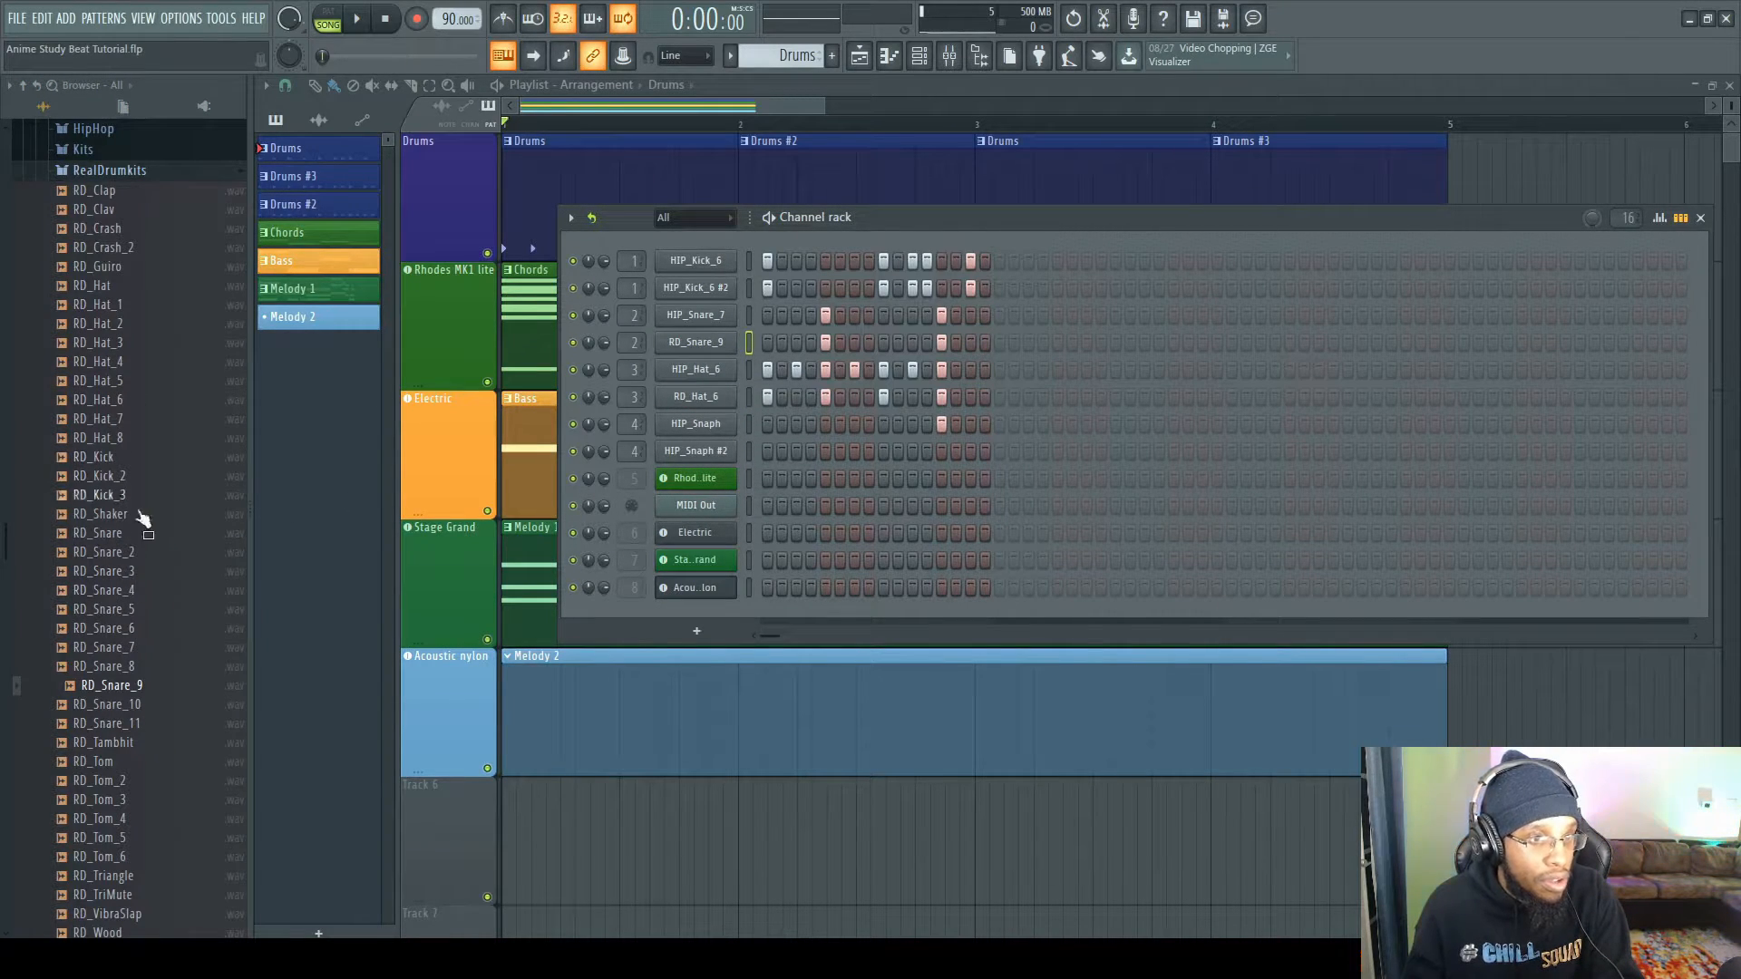
- Preview RD_Kick_2 and load it into the cloned kick channel
click(116, 481)
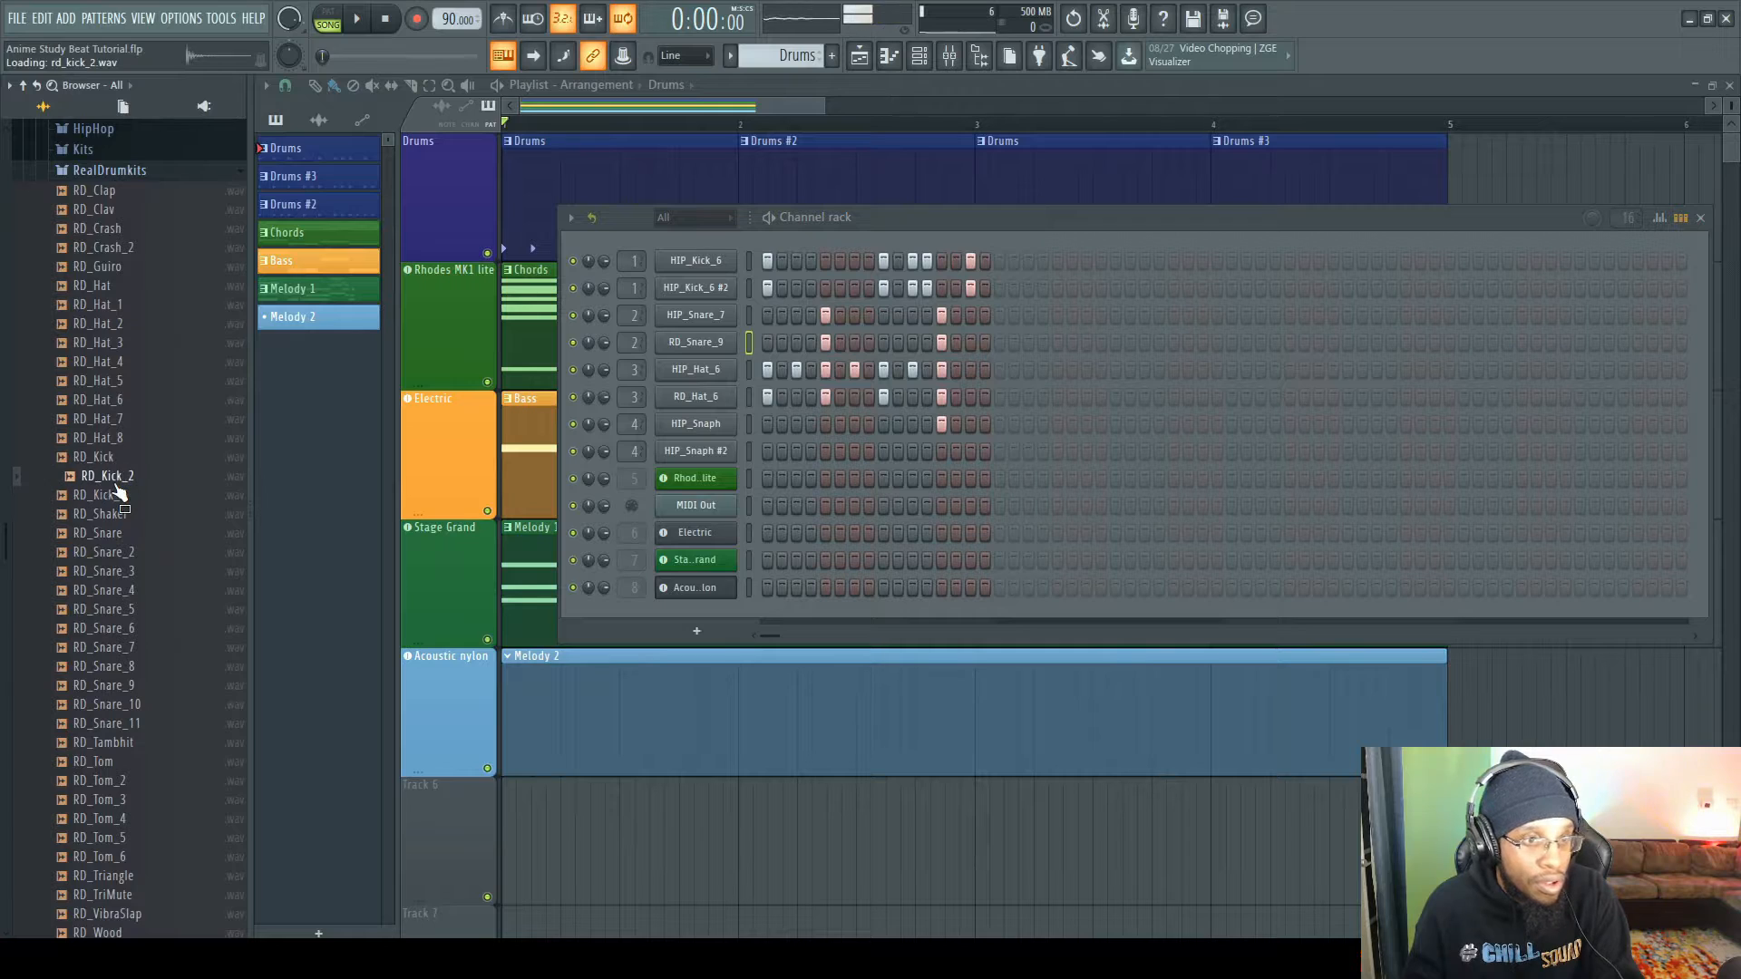
drag(118, 495, 698, 287)
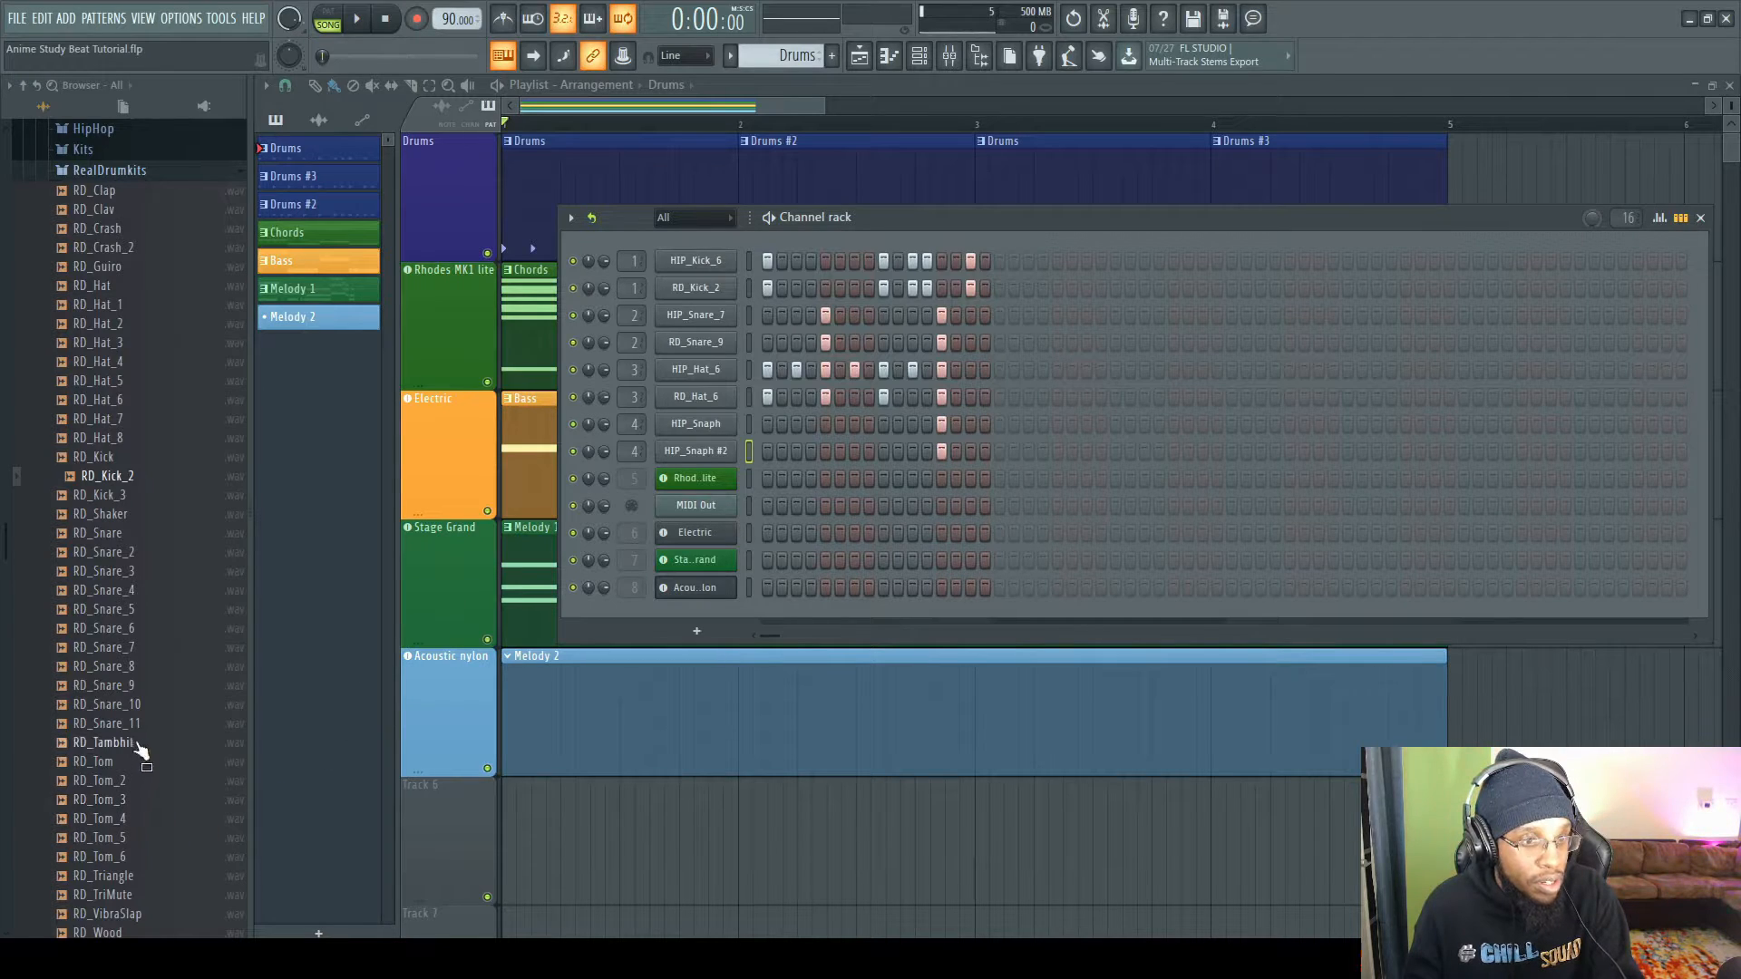
- Preview RealDrumkits snare and percussion samples such as RD_Clav, RD_Shaker and RD_Tambhit, and load RD_Tambhit into the HIP_Snaph #2 channel
click(136, 705)
click(134, 726)
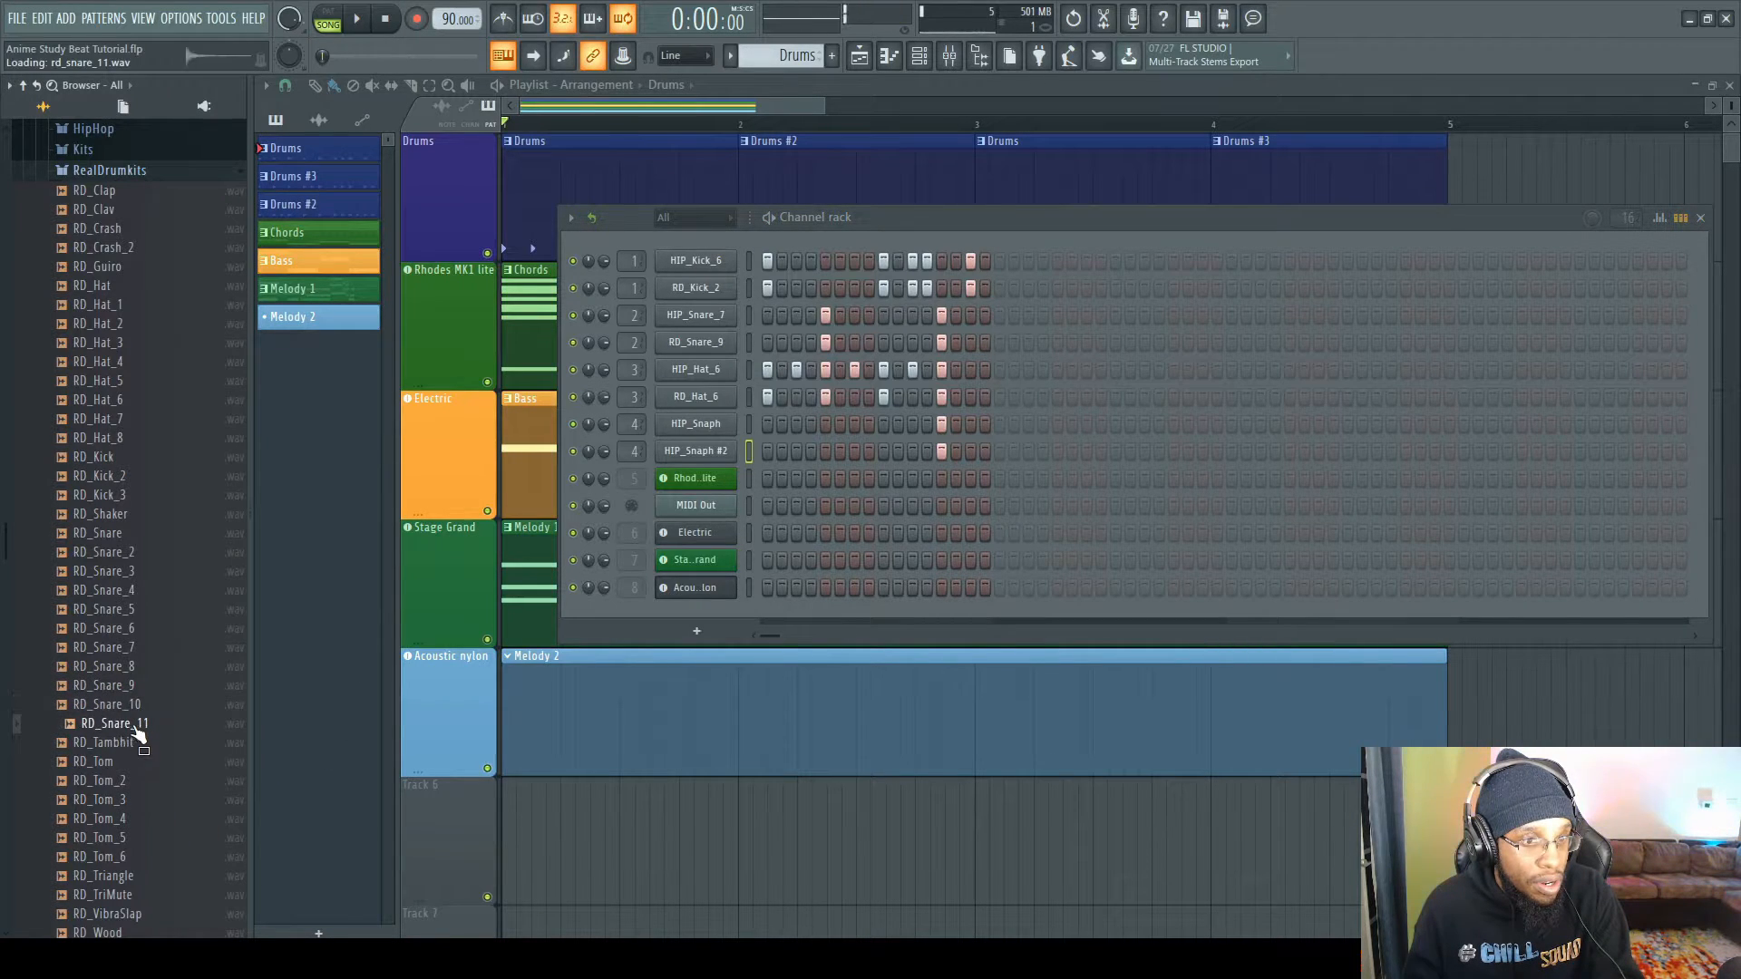
click(116, 210)
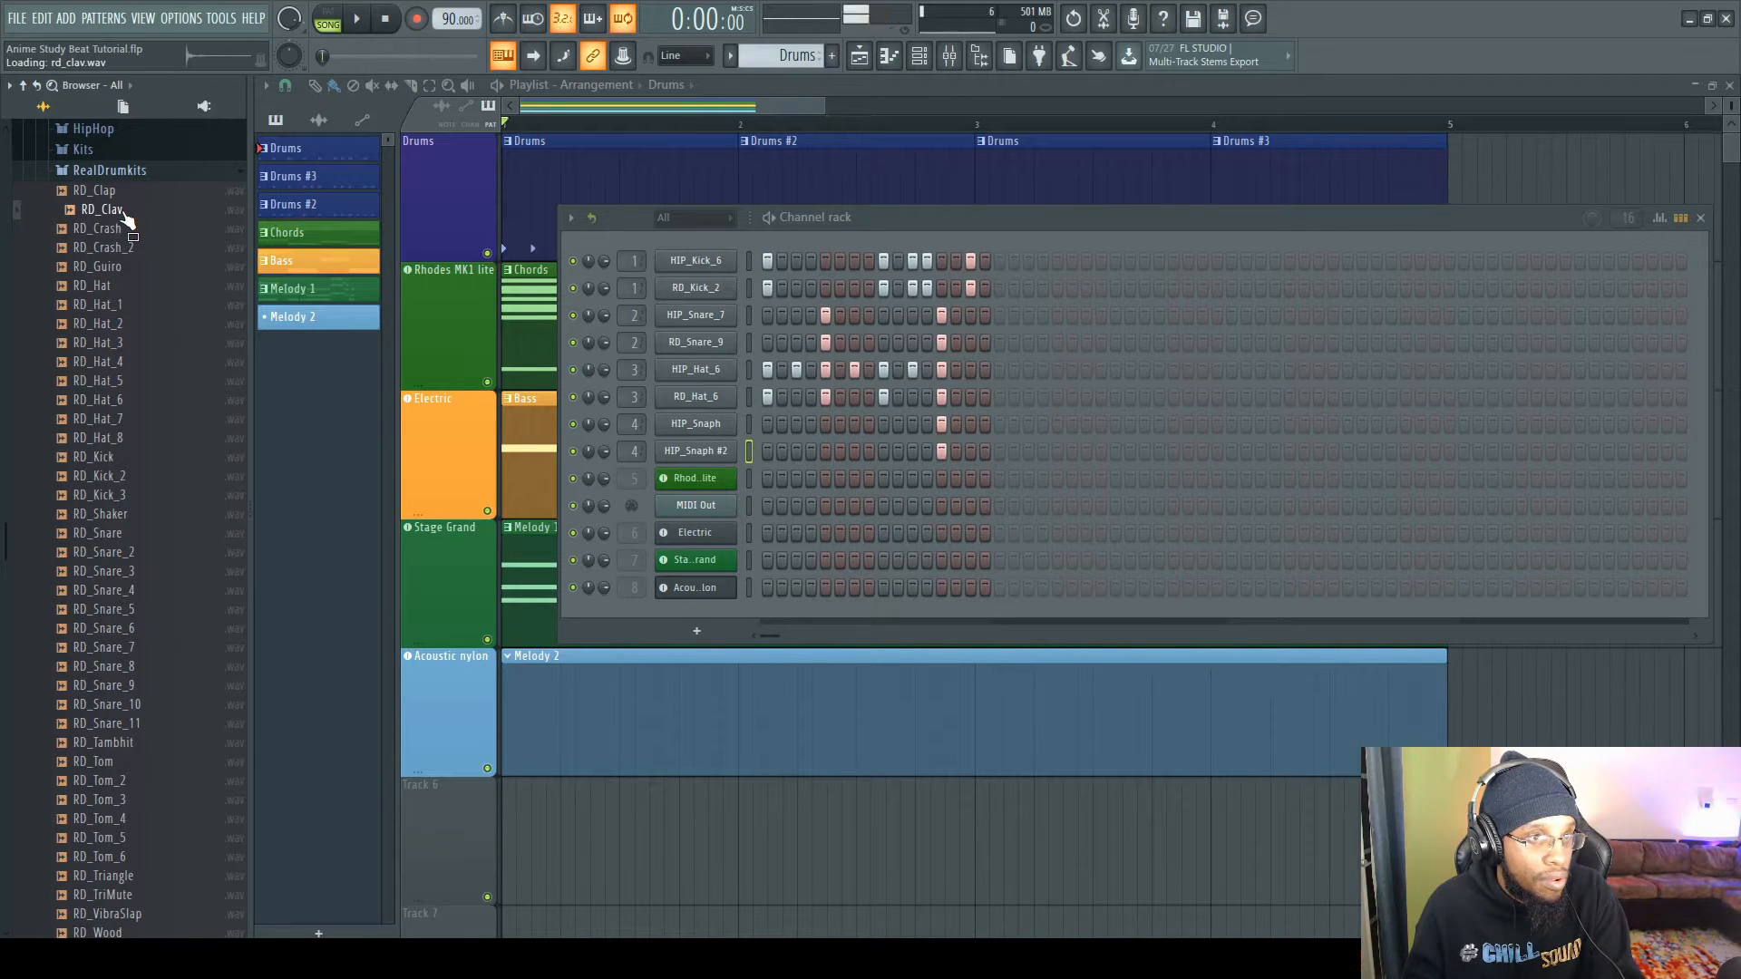
click(137, 250)
click(126, 229)
click(128, 218)
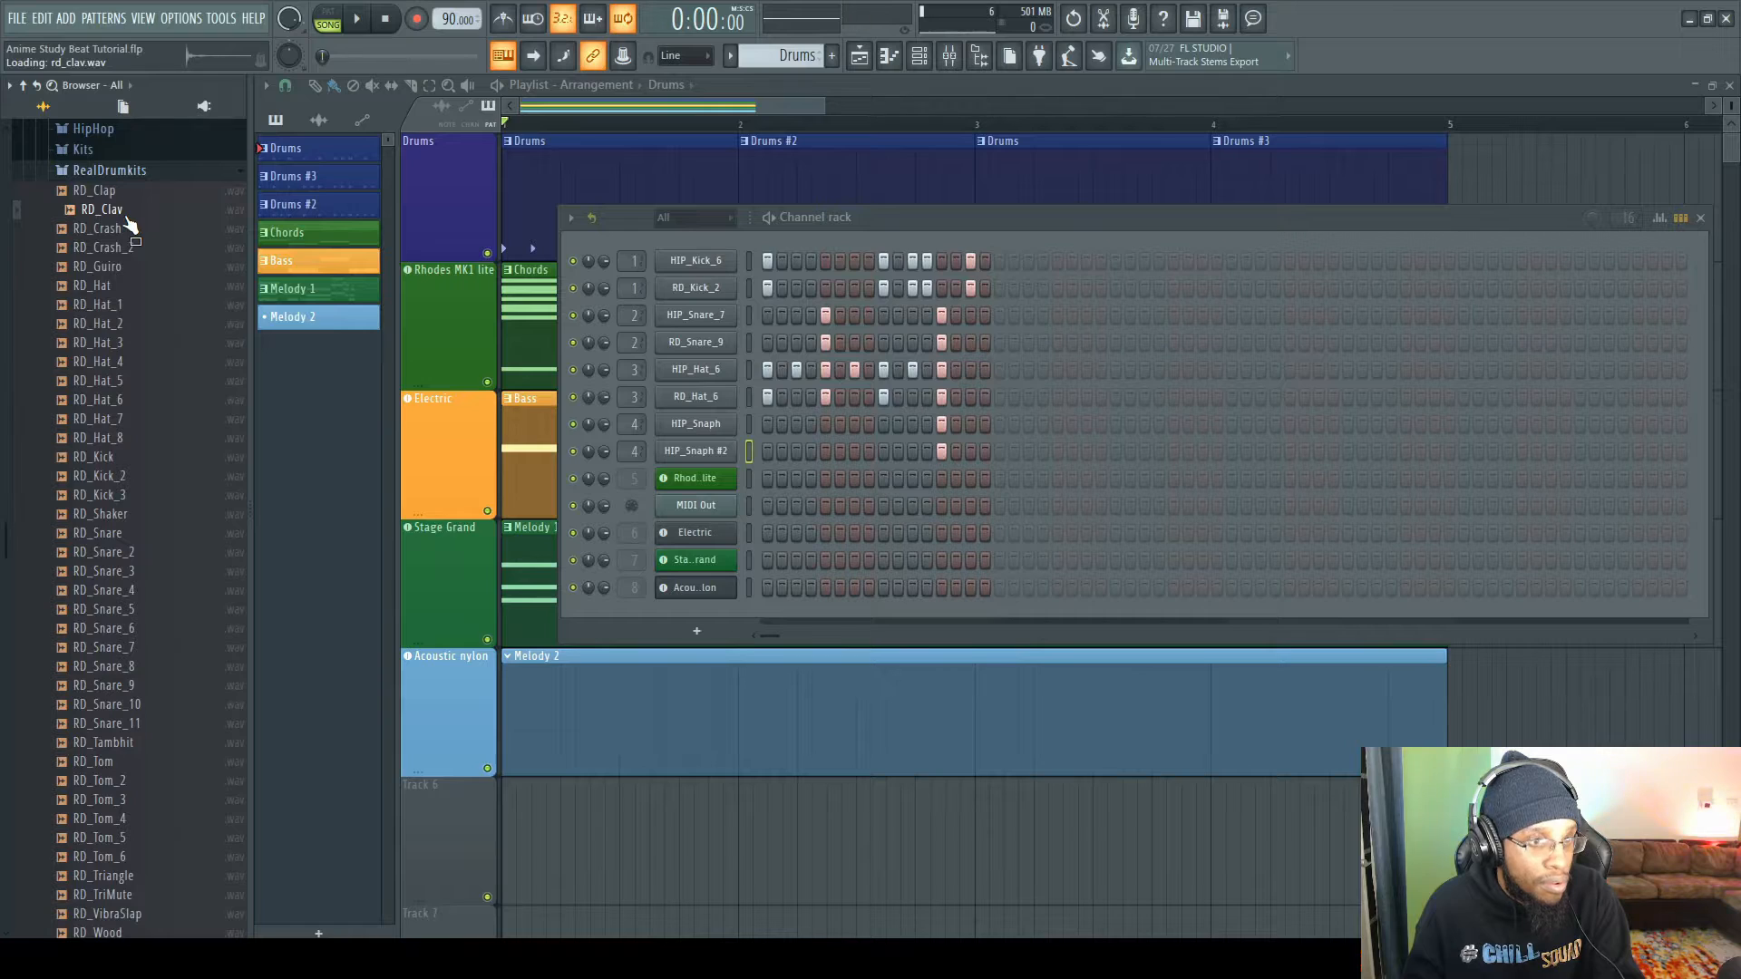
click(161, 522)
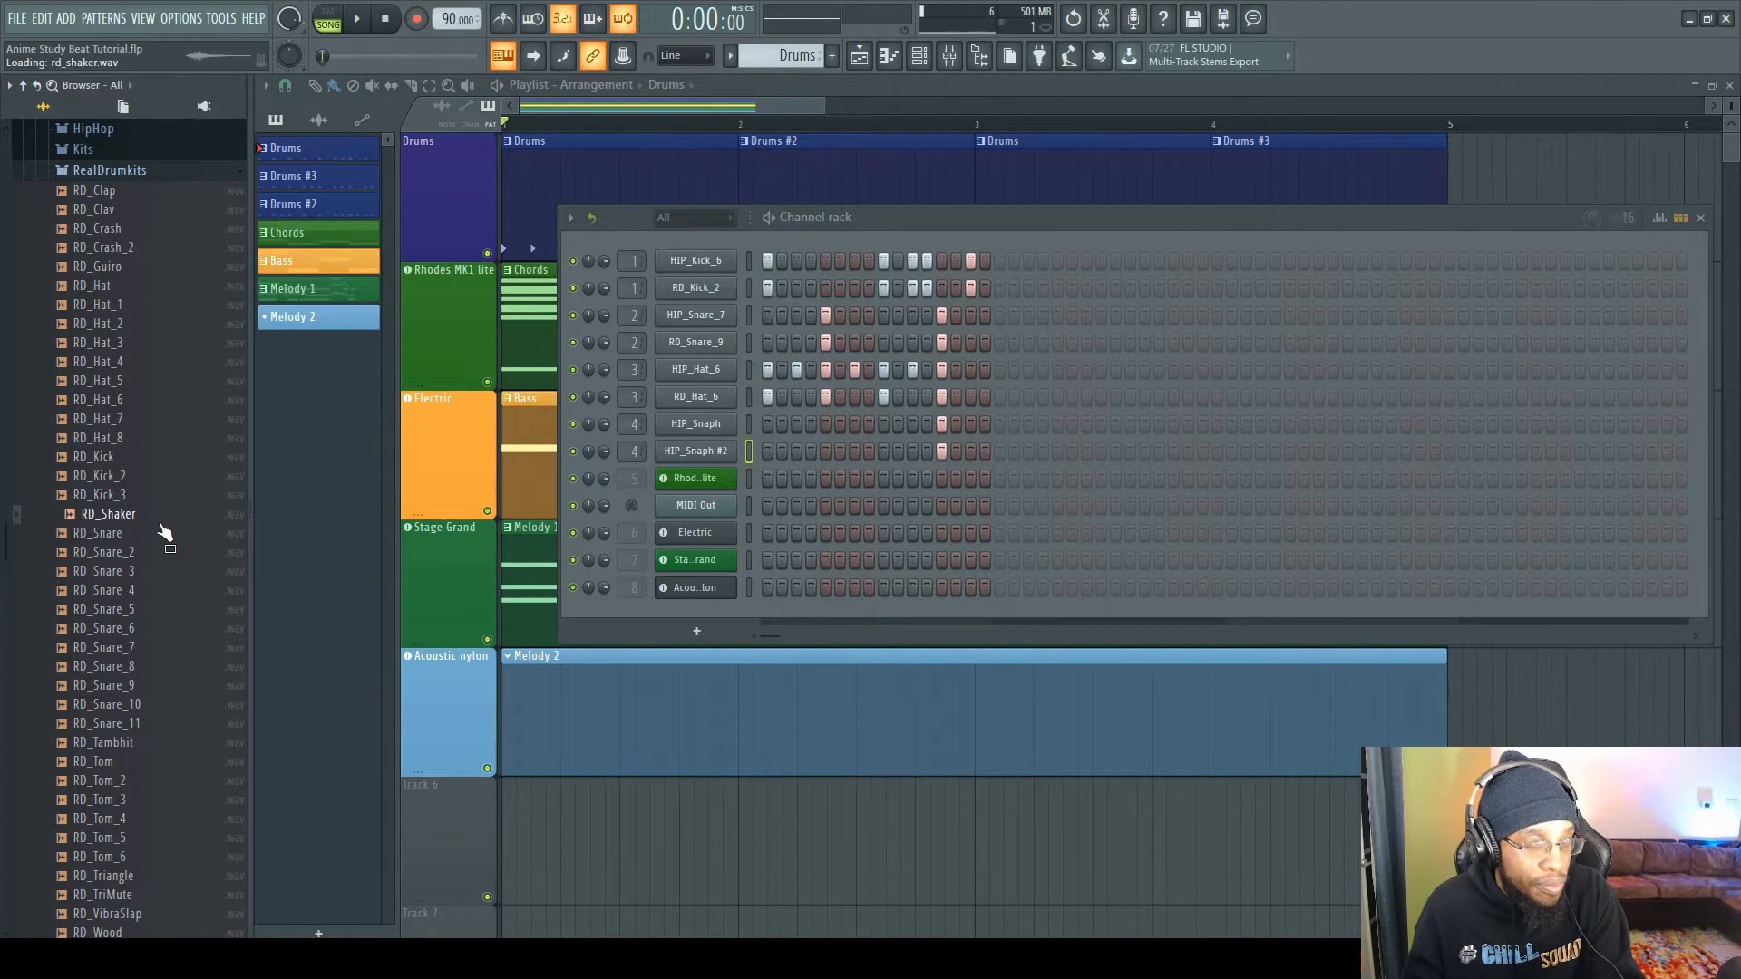
click(136, 210)
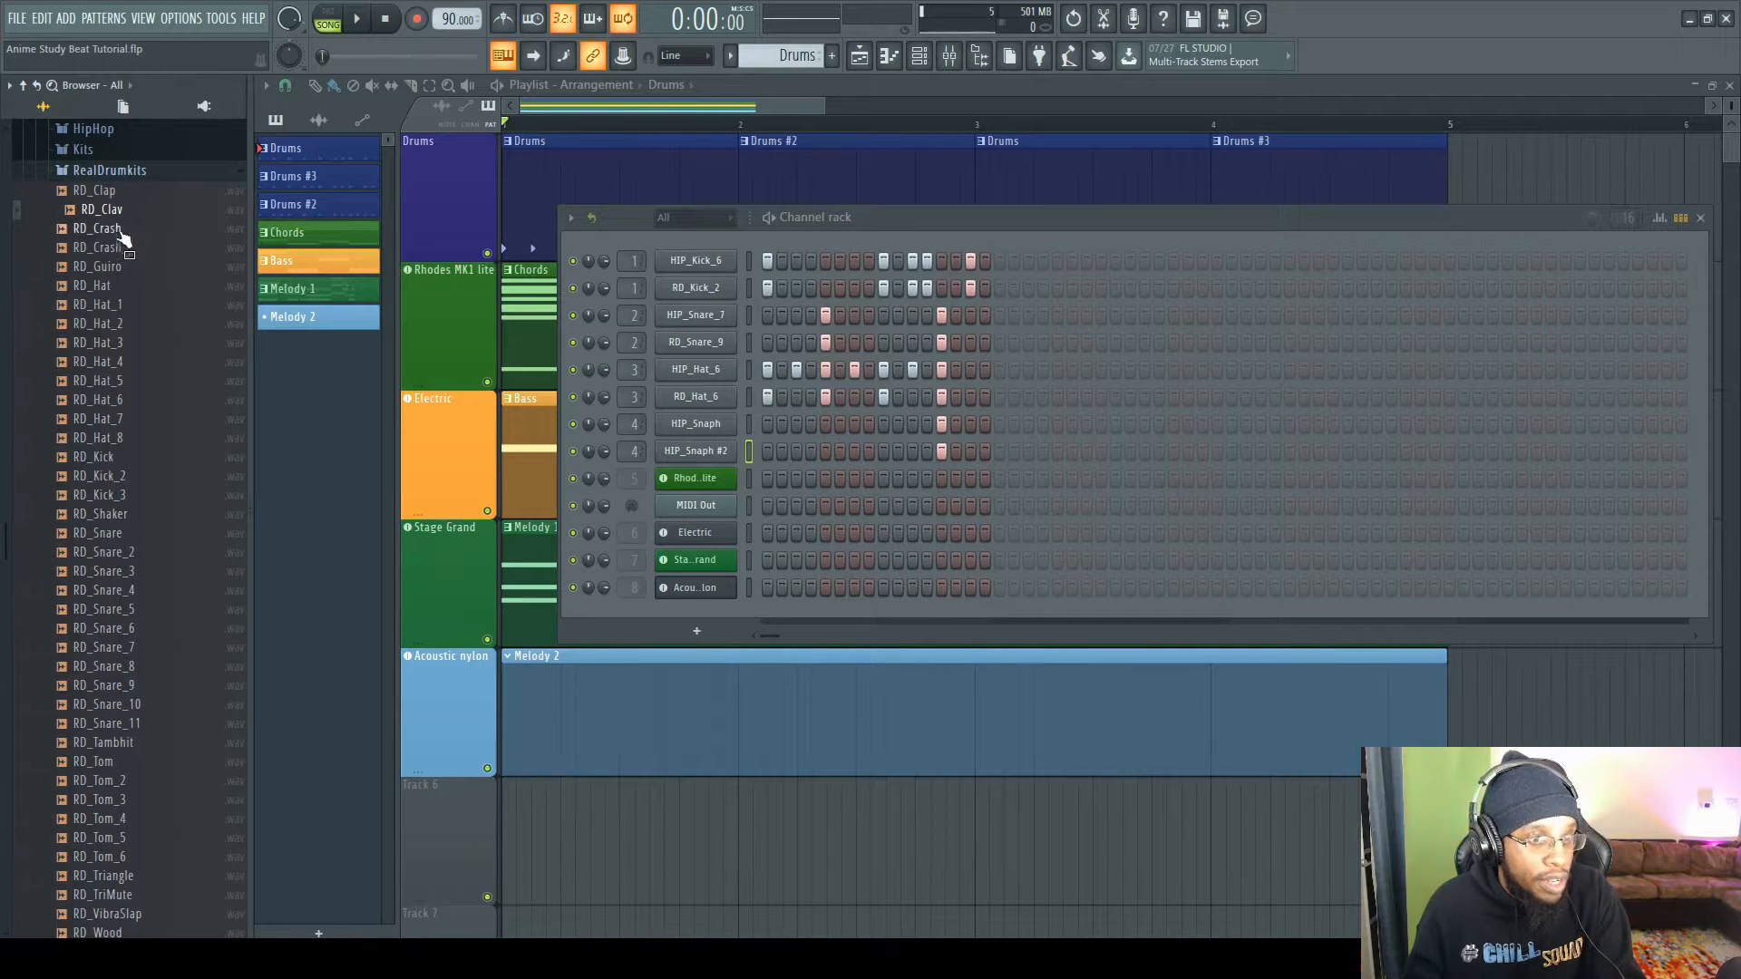
click(188, 746)
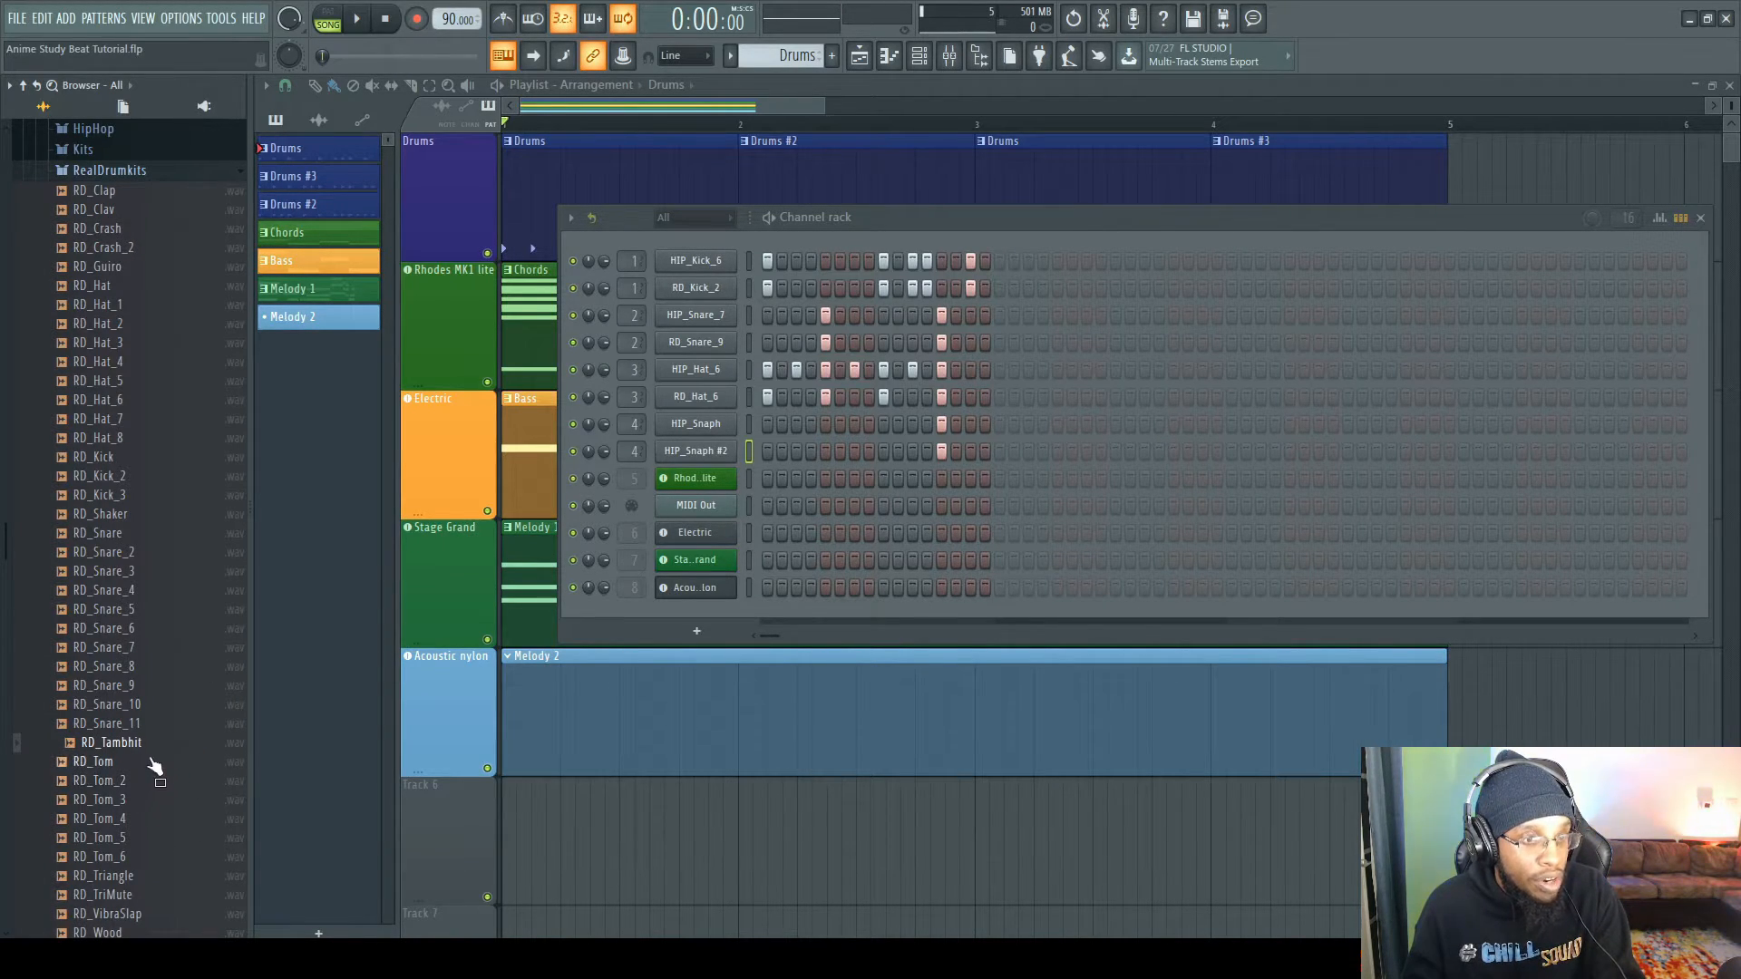
drag(154, 760, 713, 449)
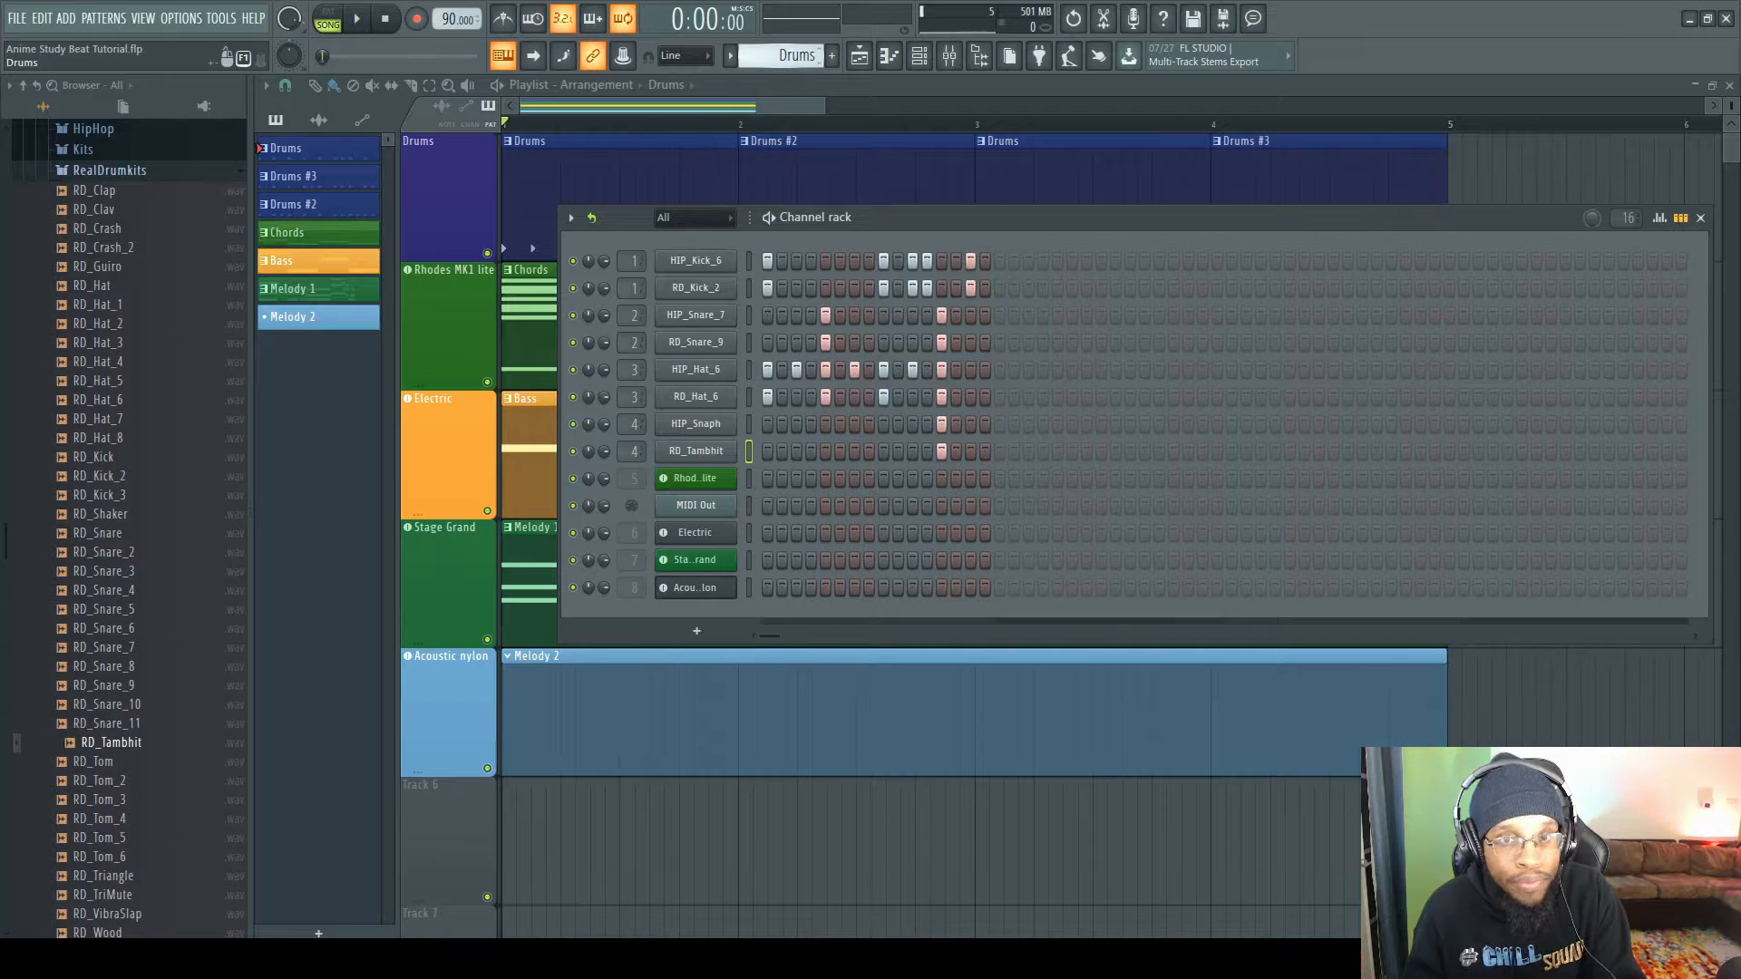
- In the Drums #3 pattern, layer RD_Kick_2 with the HIP_Kick_6 steps, RD_Snare_9 and RD_Tambhit on step 13, and RD_Hat_6 each 4 steps
drag(781, 55, 782, 68)
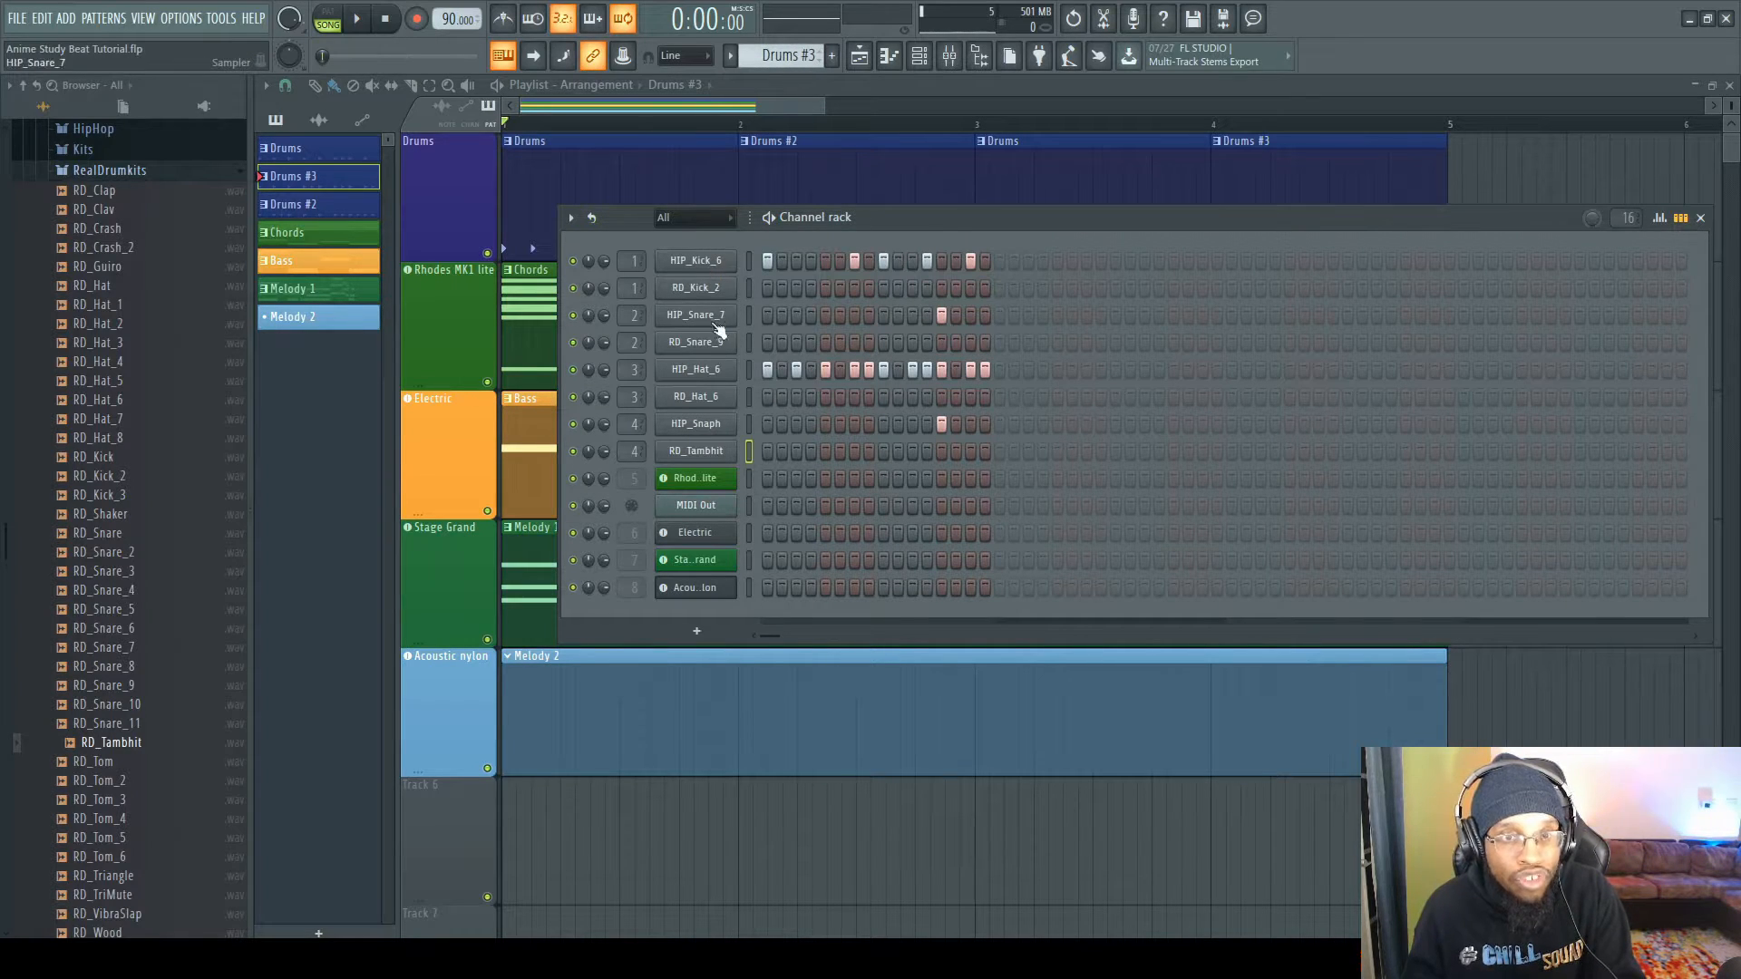
right_click(704, 263)
right_click(673, 292)
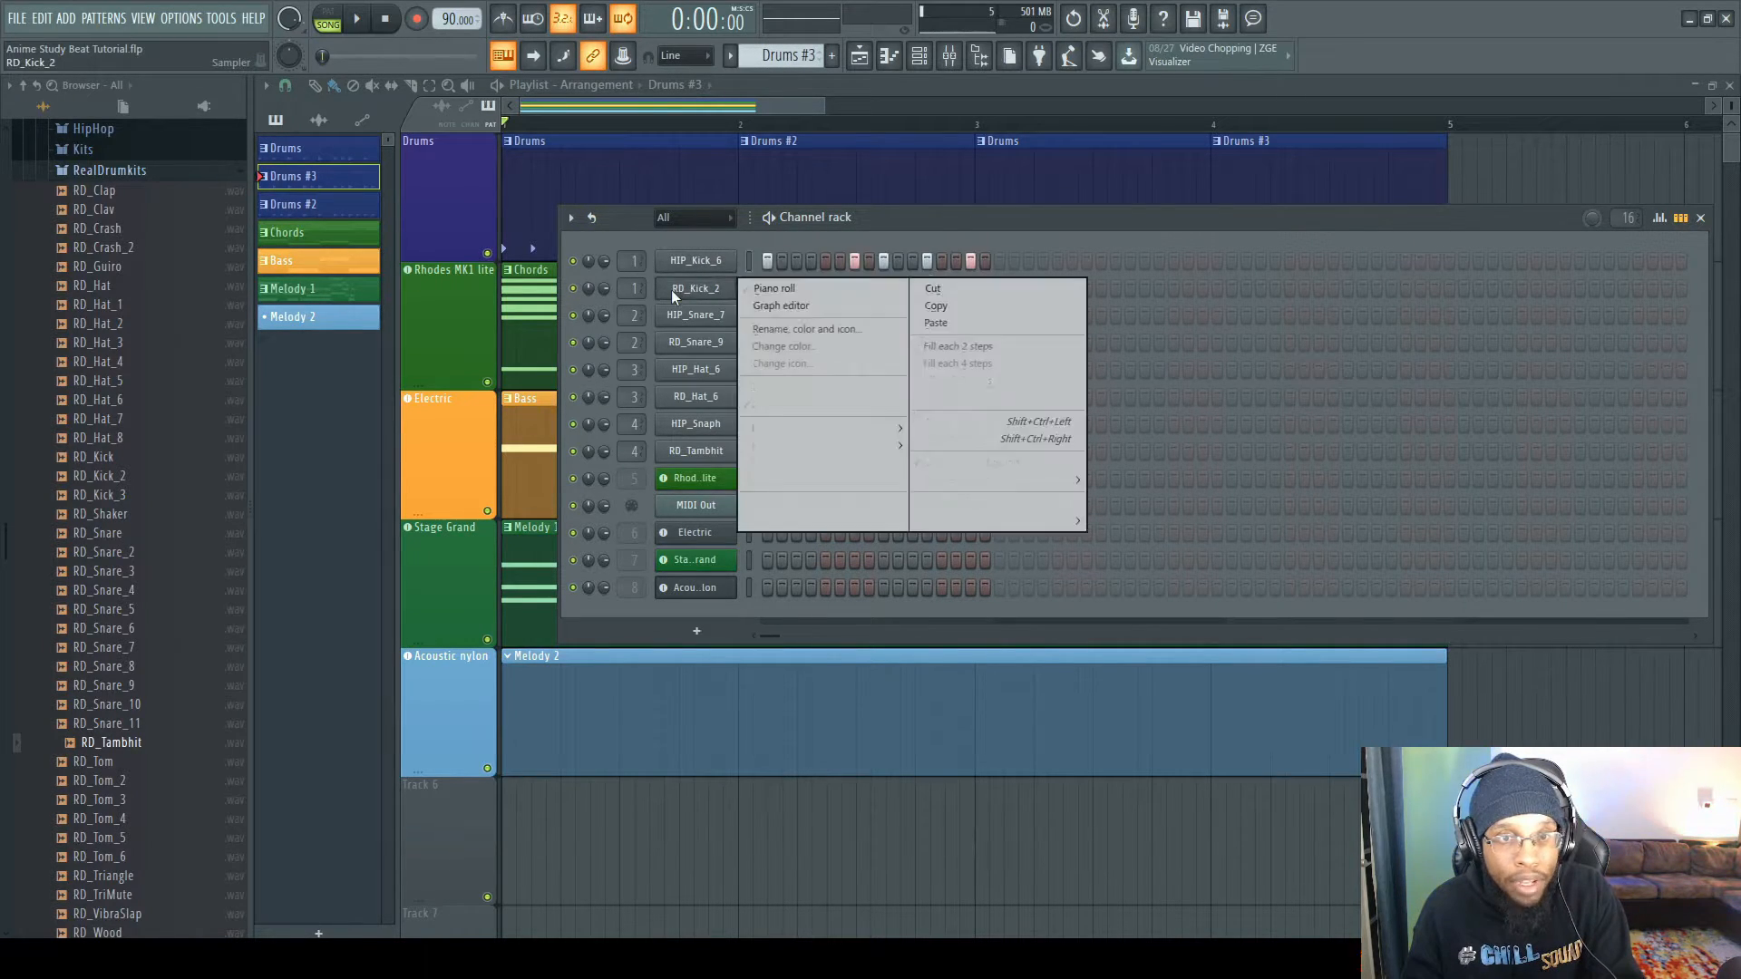
click(935, 323)
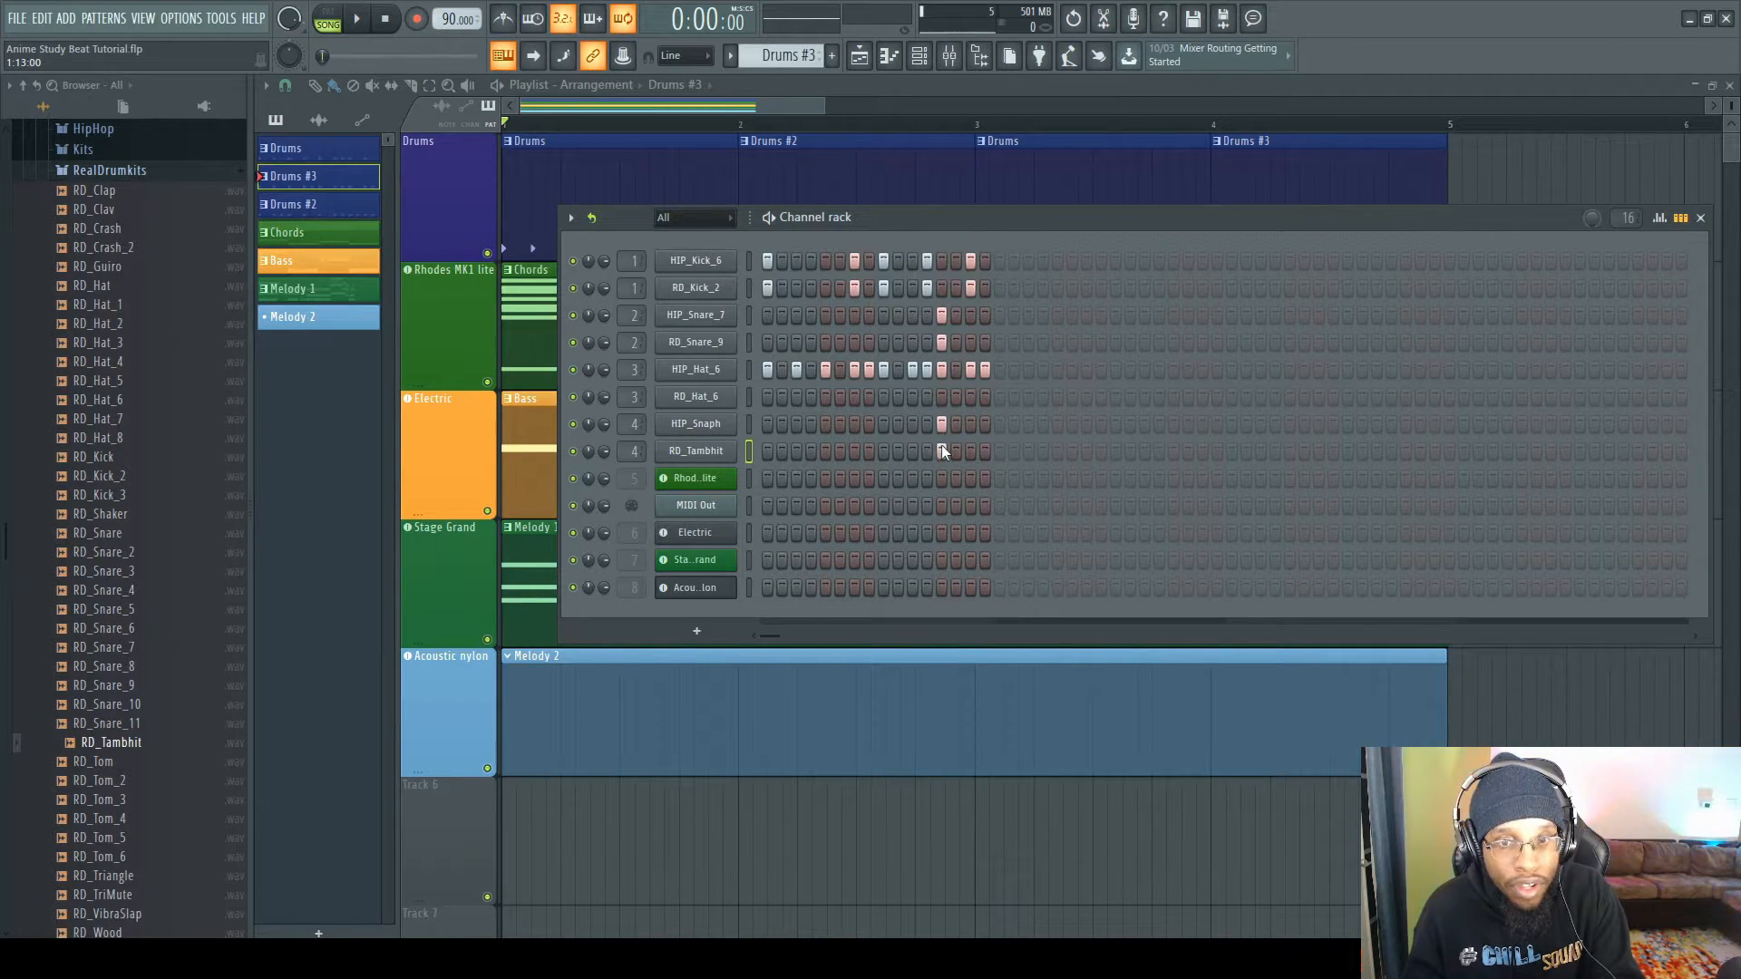
right_click(718, 399)
click(1013, 468)
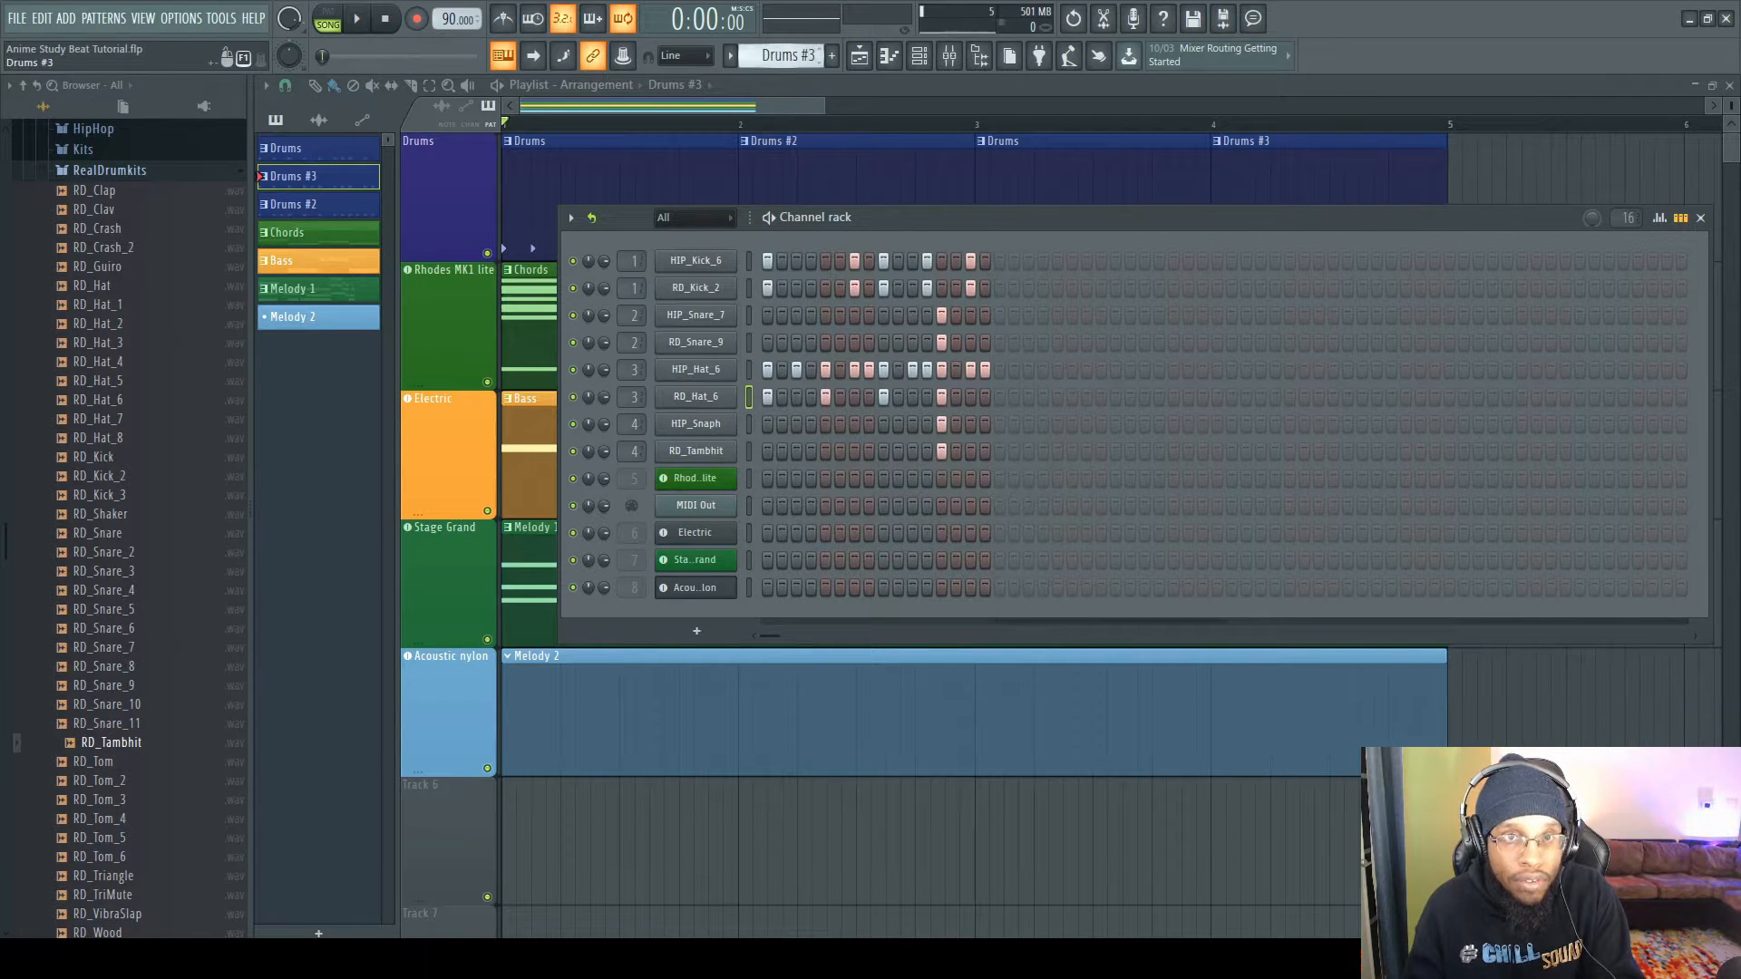
- In Drums #2, program RD_Tambhit on step 13, RD_Hat_6 each 4 steps, RD_Snare_9 on steps 5 and 13, and RD_Kick_2 following HIP_Kick_6
scroll(791, 58, down, 1)
click(942, 451)
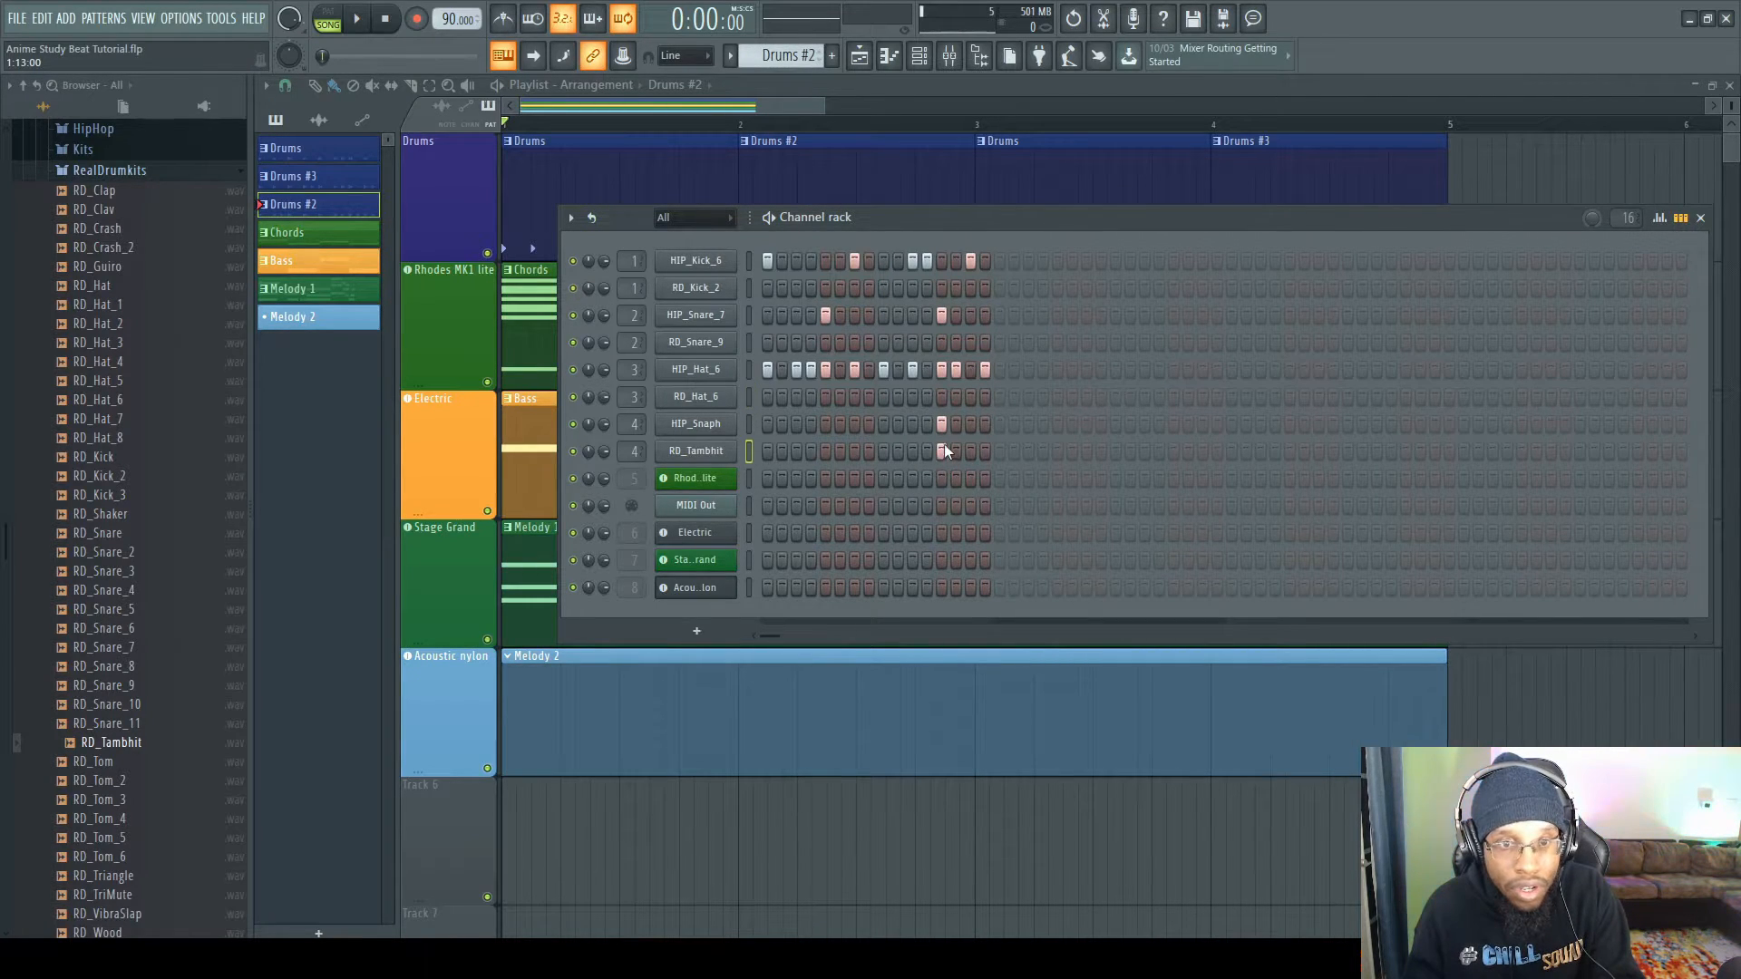
right_click(712, 391)
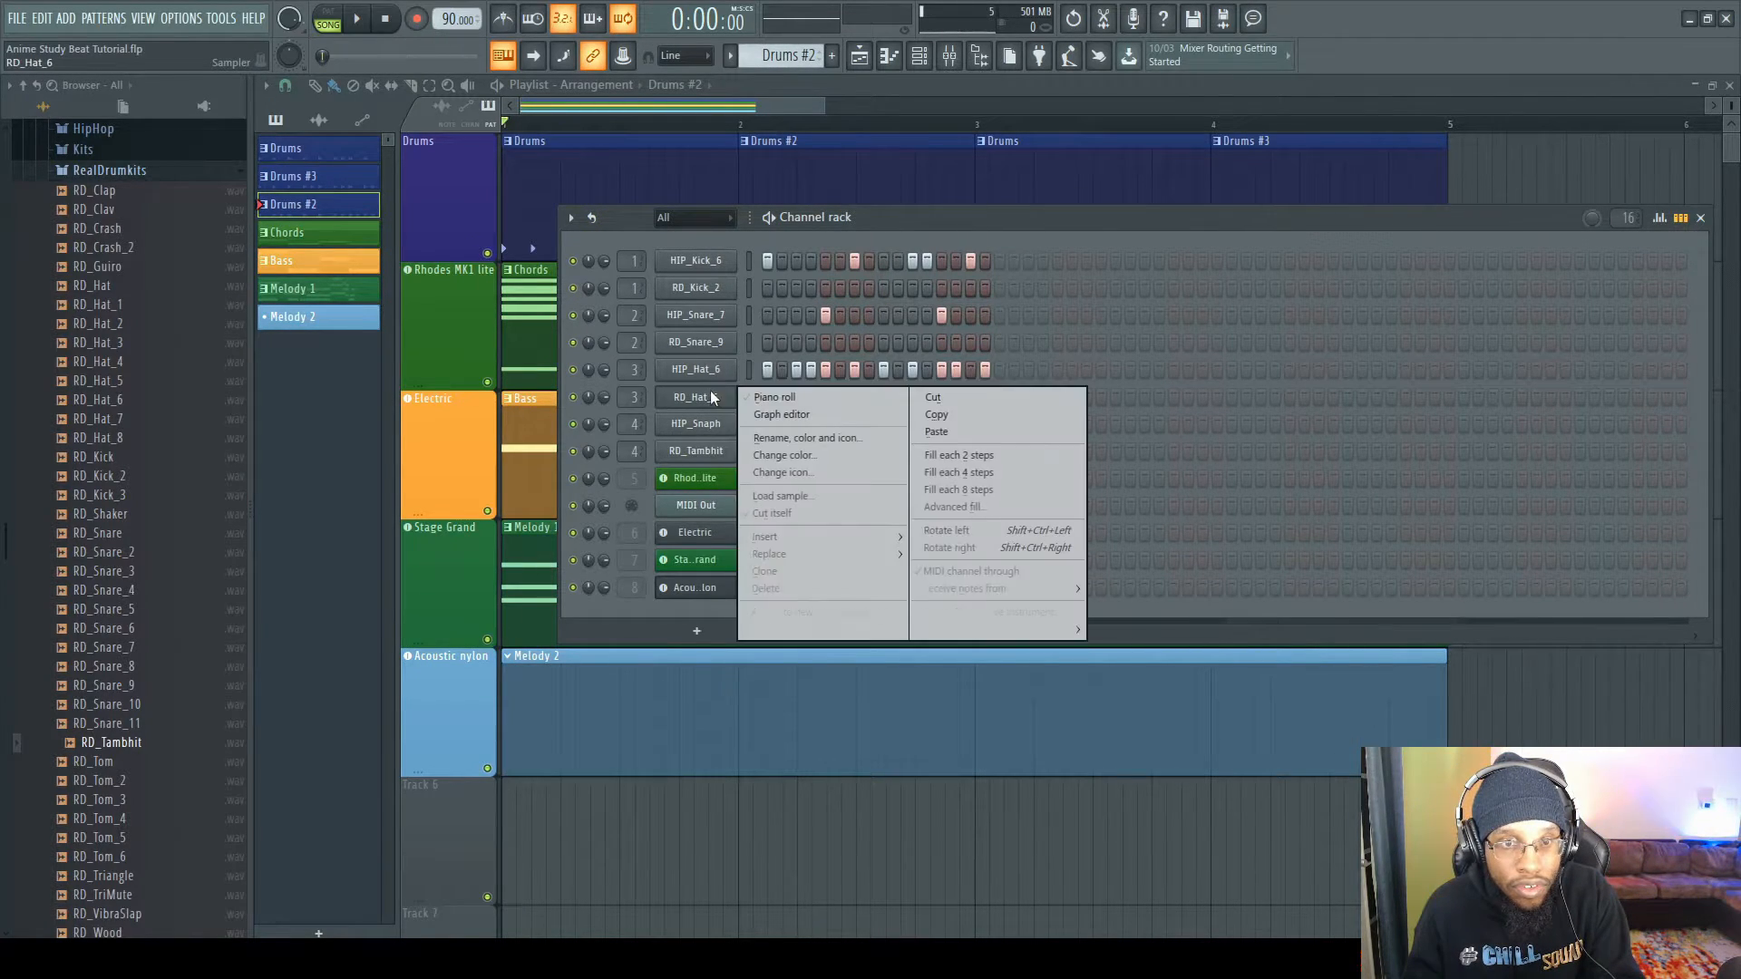
click(1011, 470)
click(942, 342)
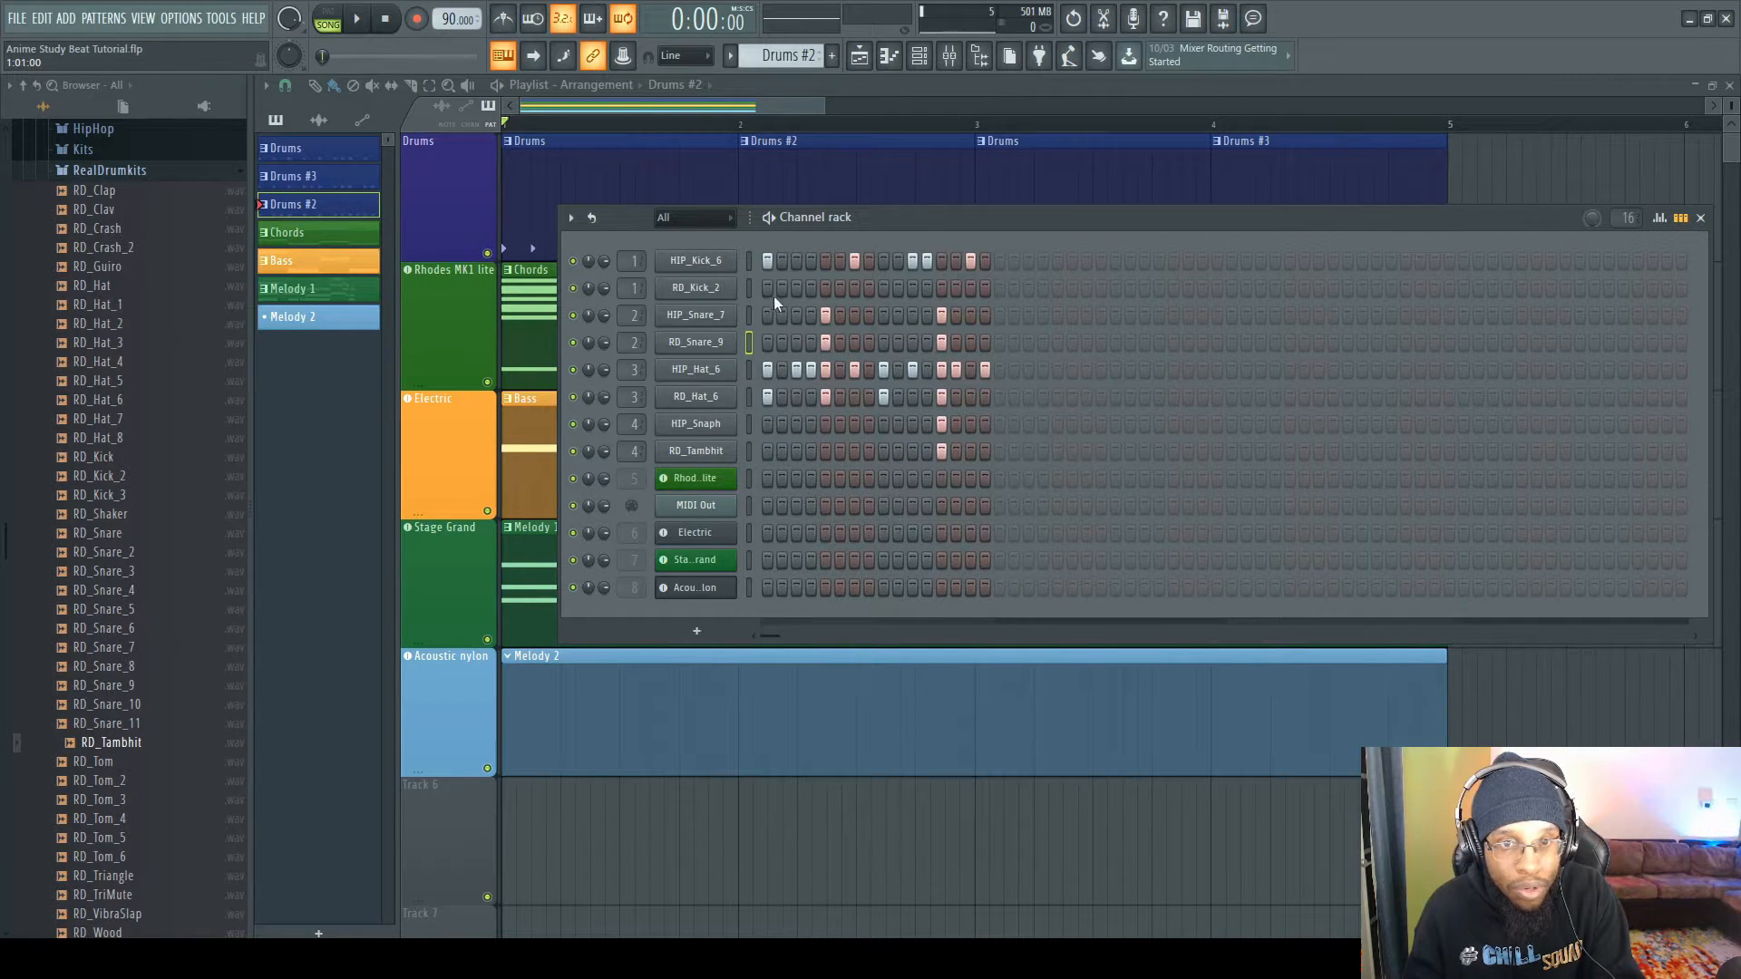
click(869, 289)
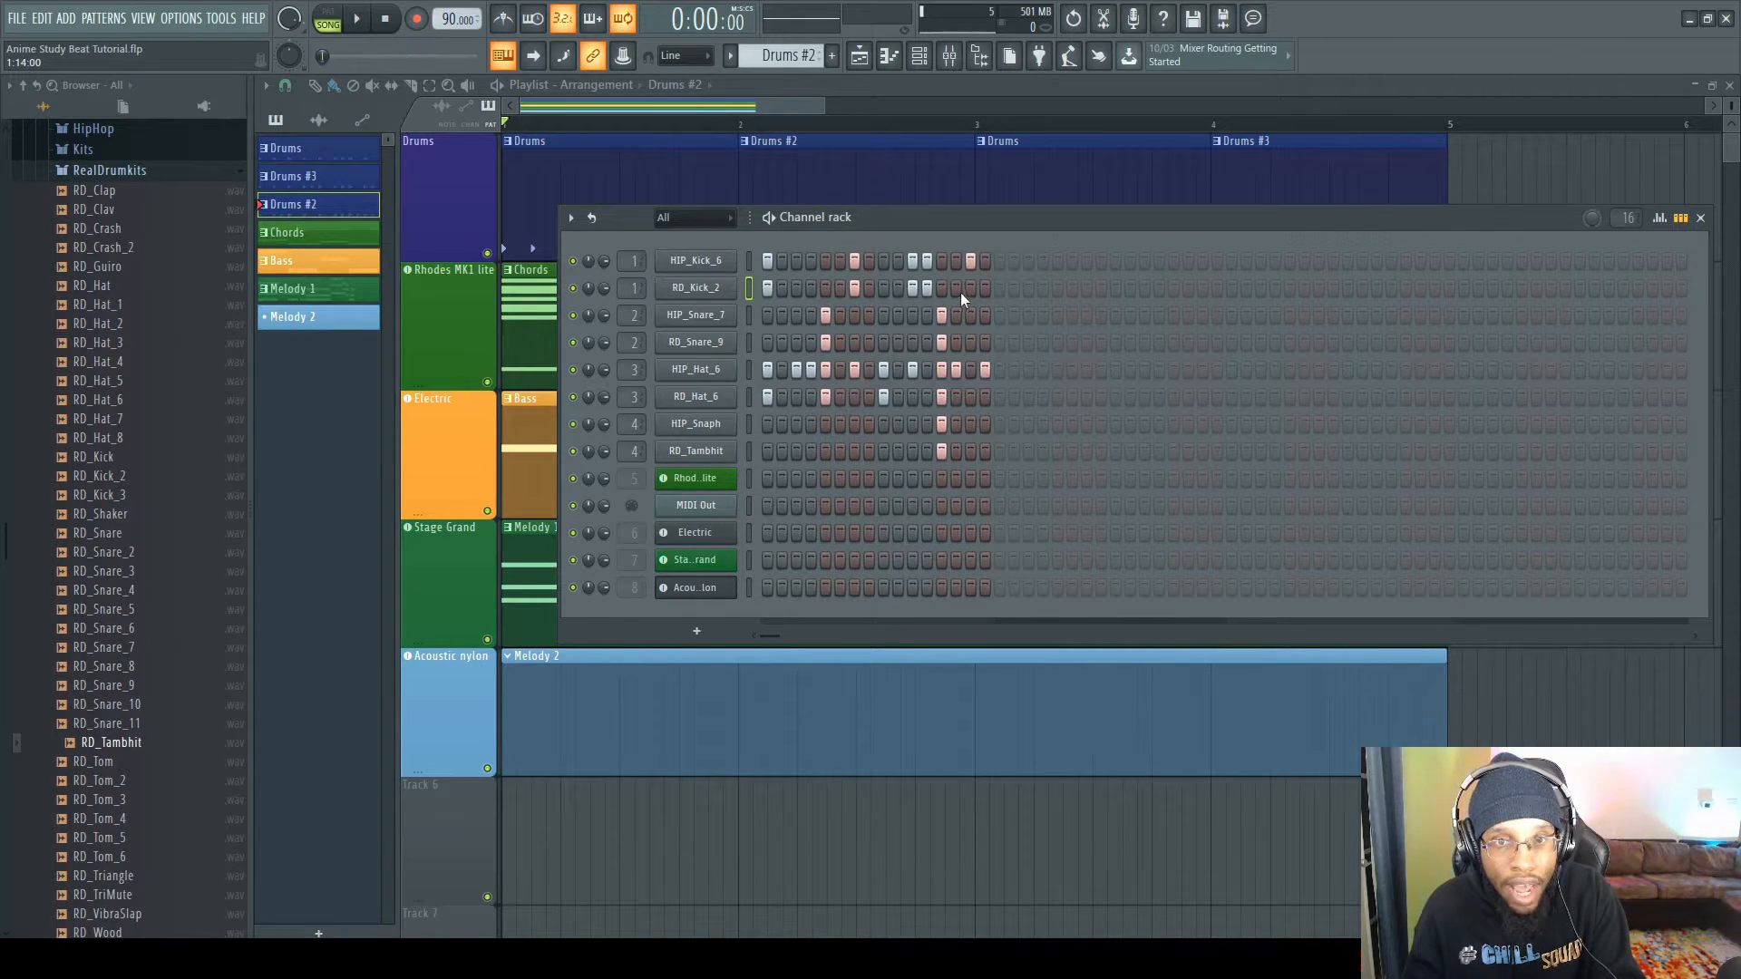
- Paste the Acoustic nylon notes from the Chords pattern into the Acoustic nylon channel of the Melody 2 pattern
drag(825, 123, 1002, 133)
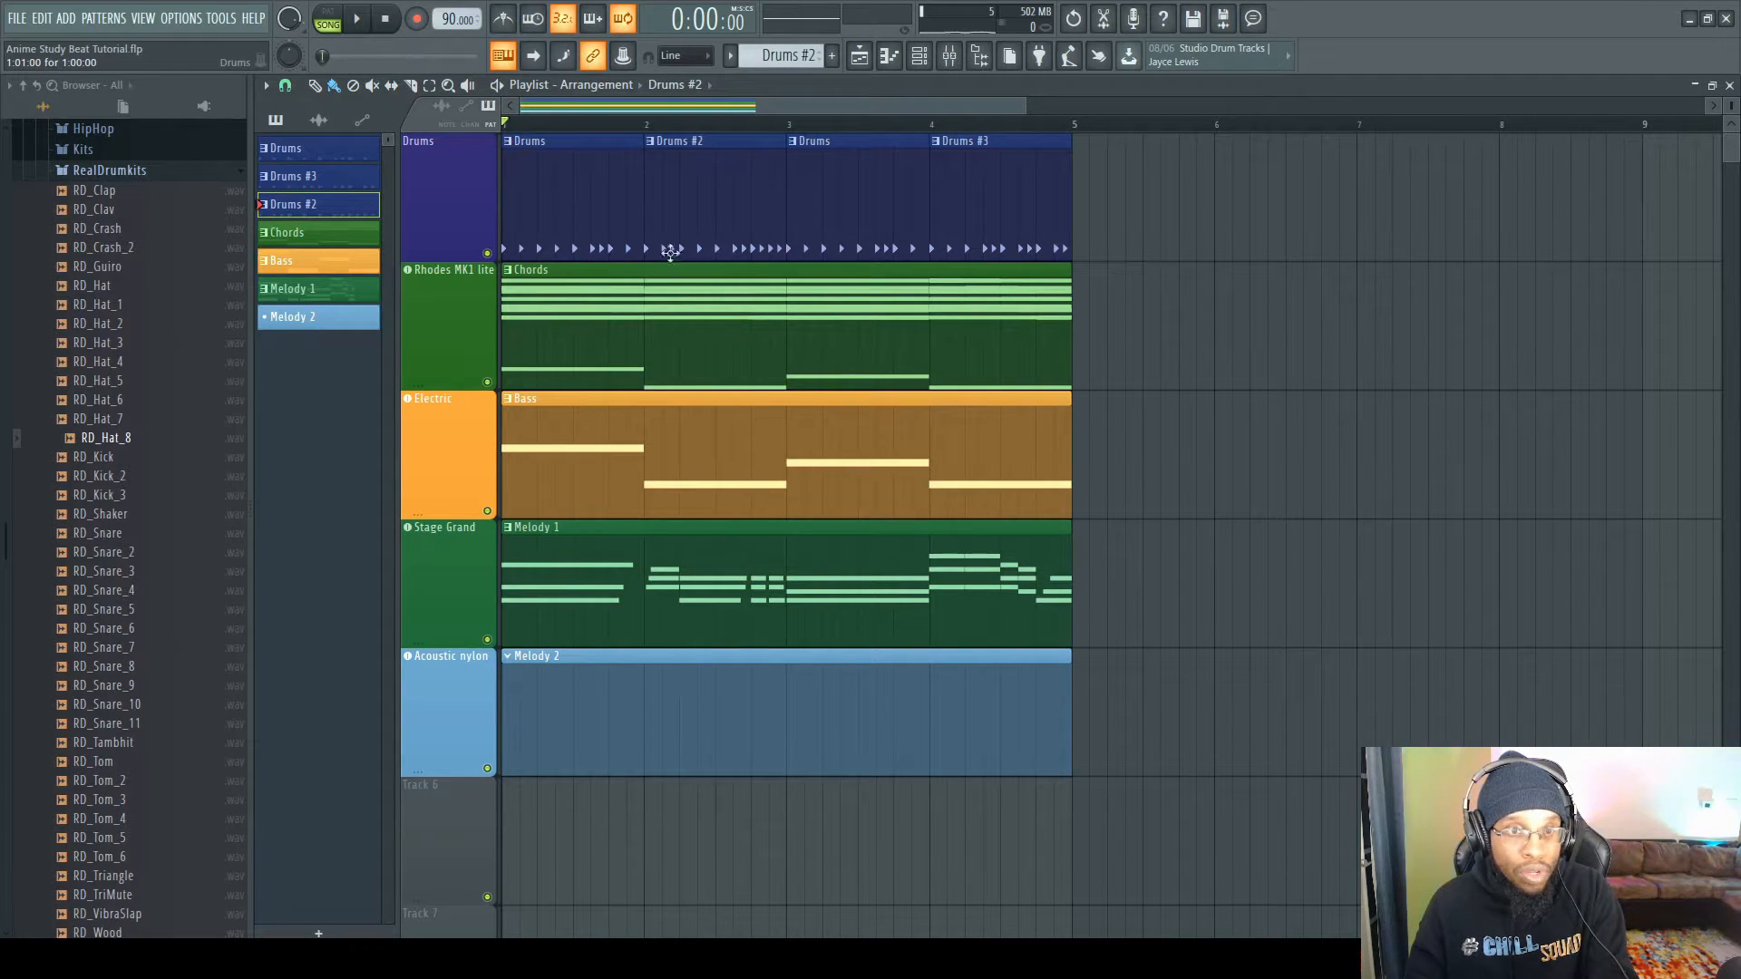
scroll(789, 55, up, 1)
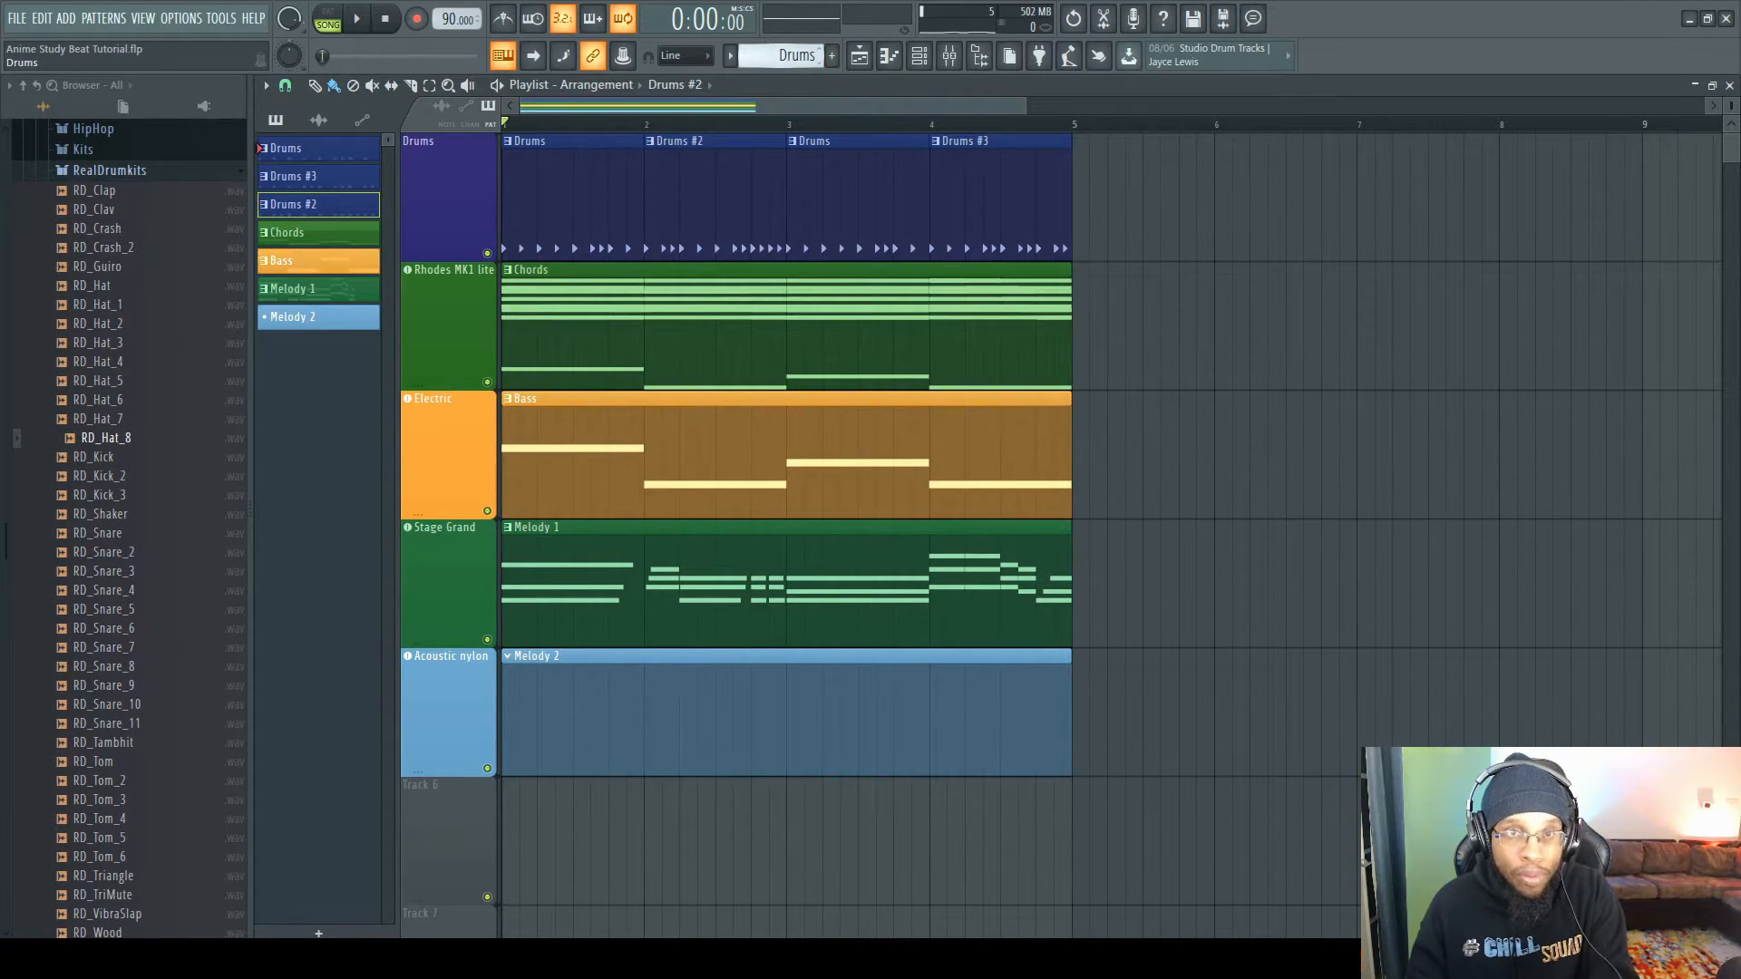
drag(789, 56, 795, 136)
drag(789, 55, 789, 41)
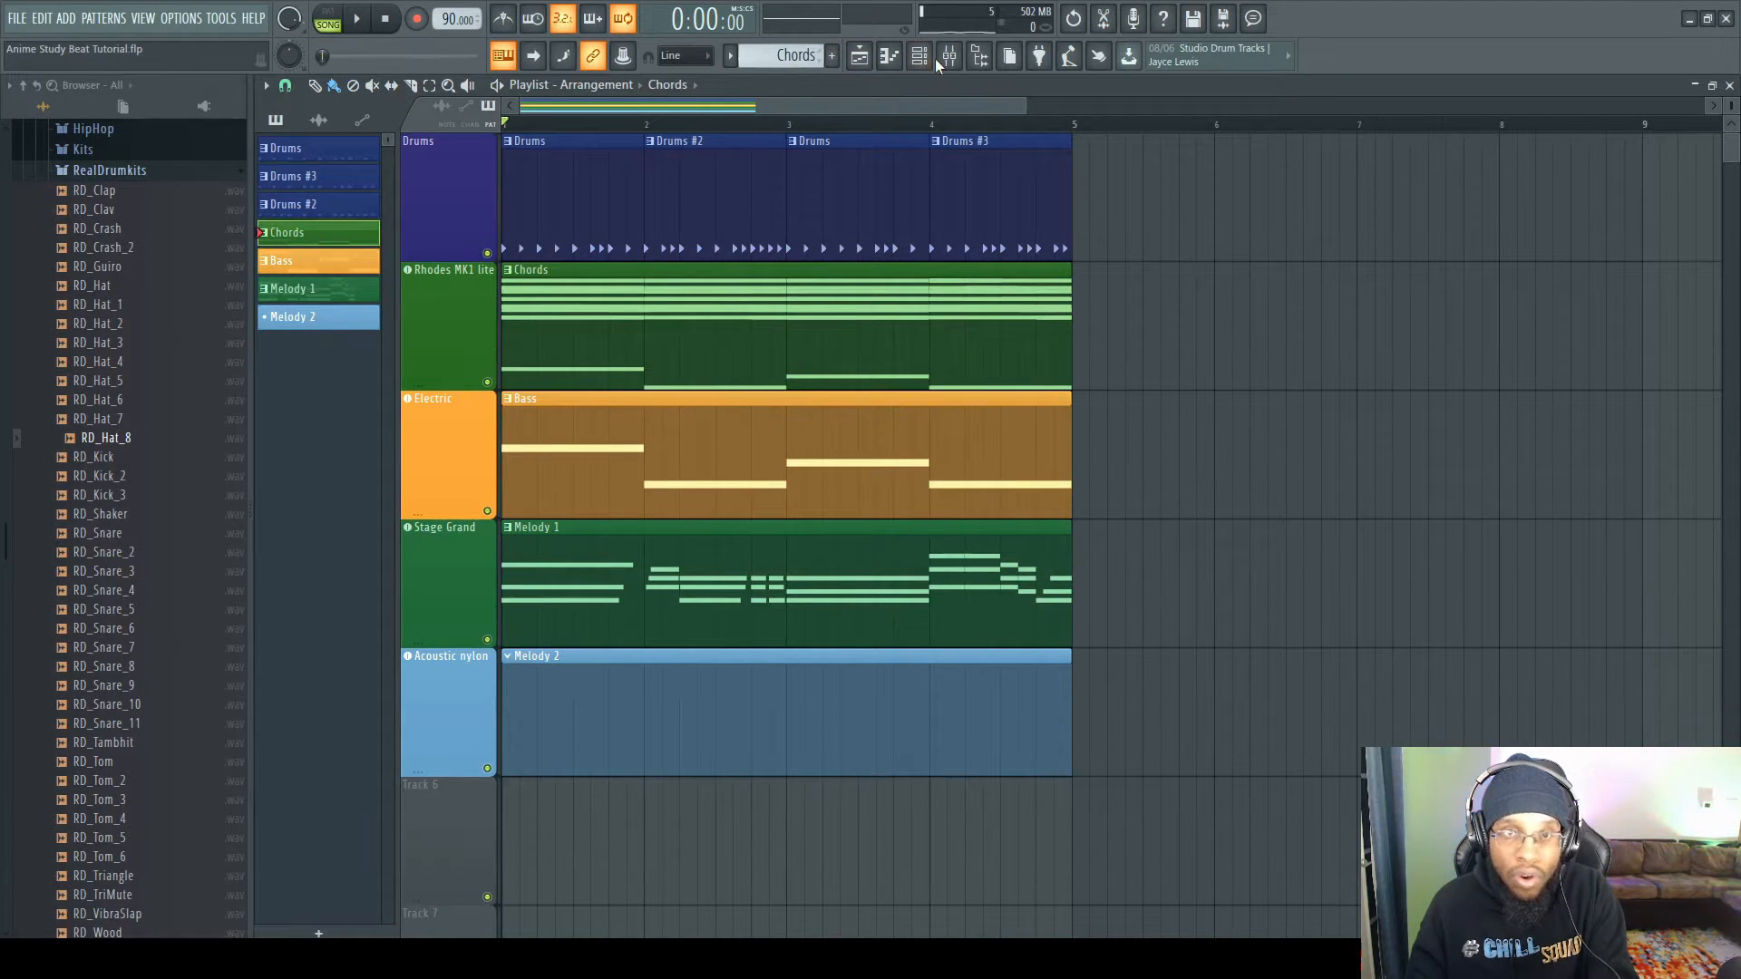
click(919, 55)
right_click(716, 595)
mouse_move(780, 585)
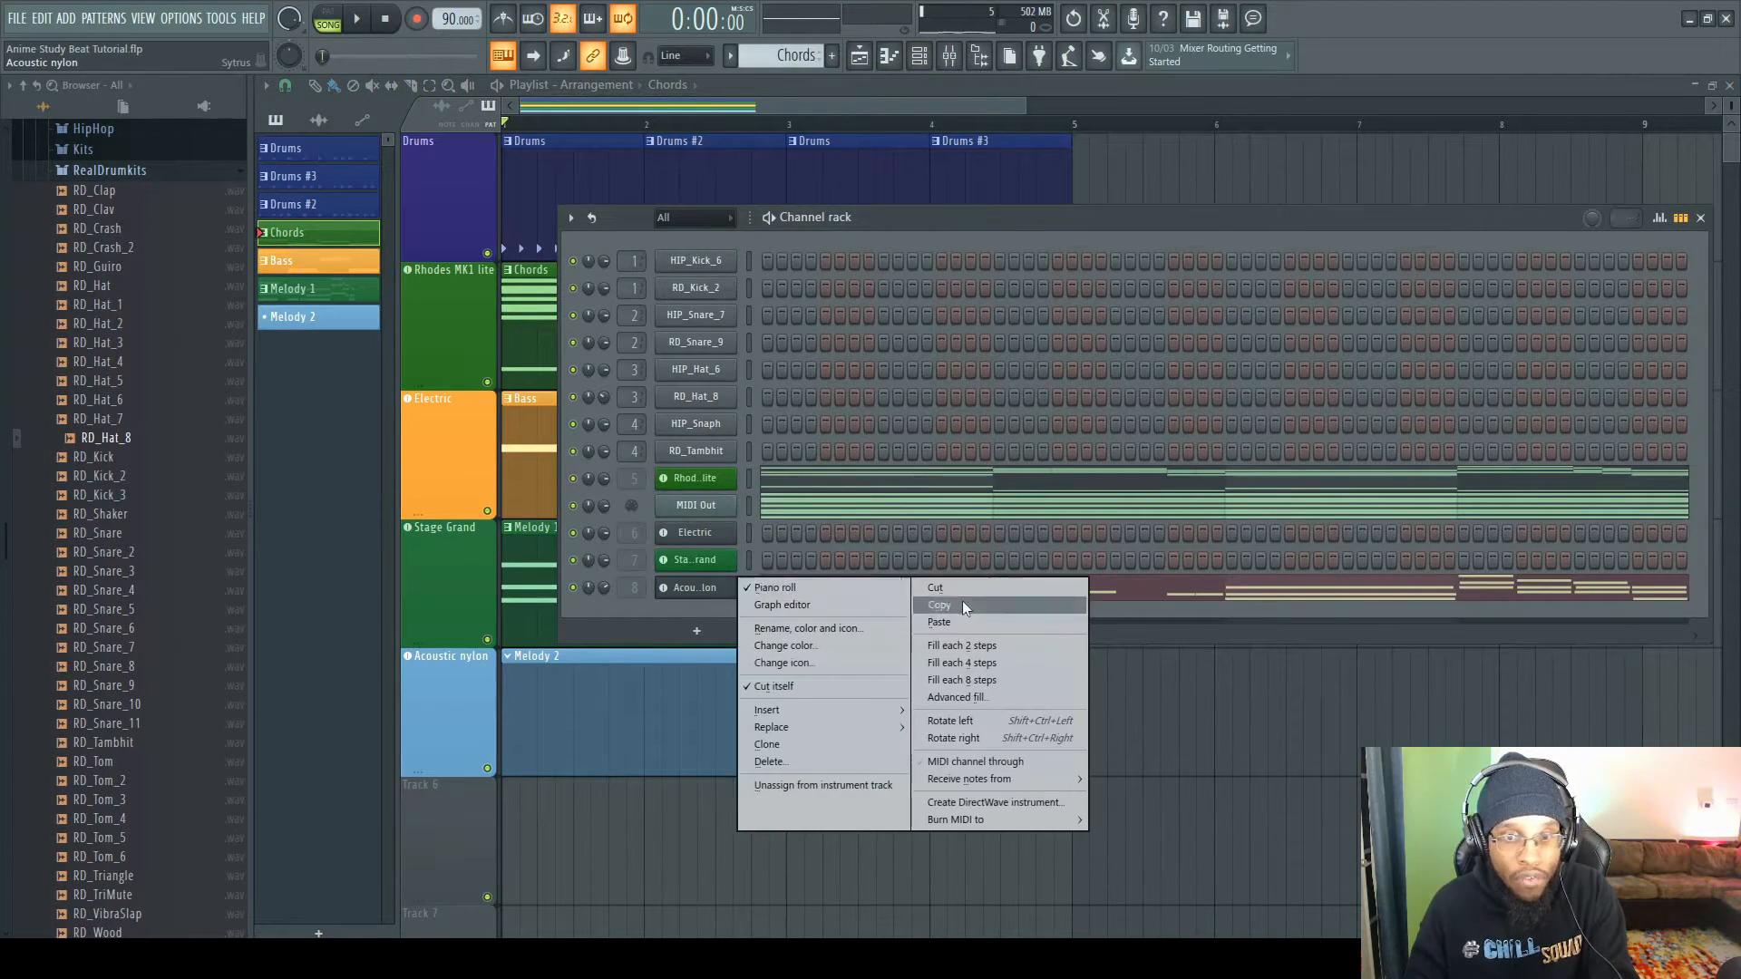
click(967, 596)
scroll(803, 58, down, 3)
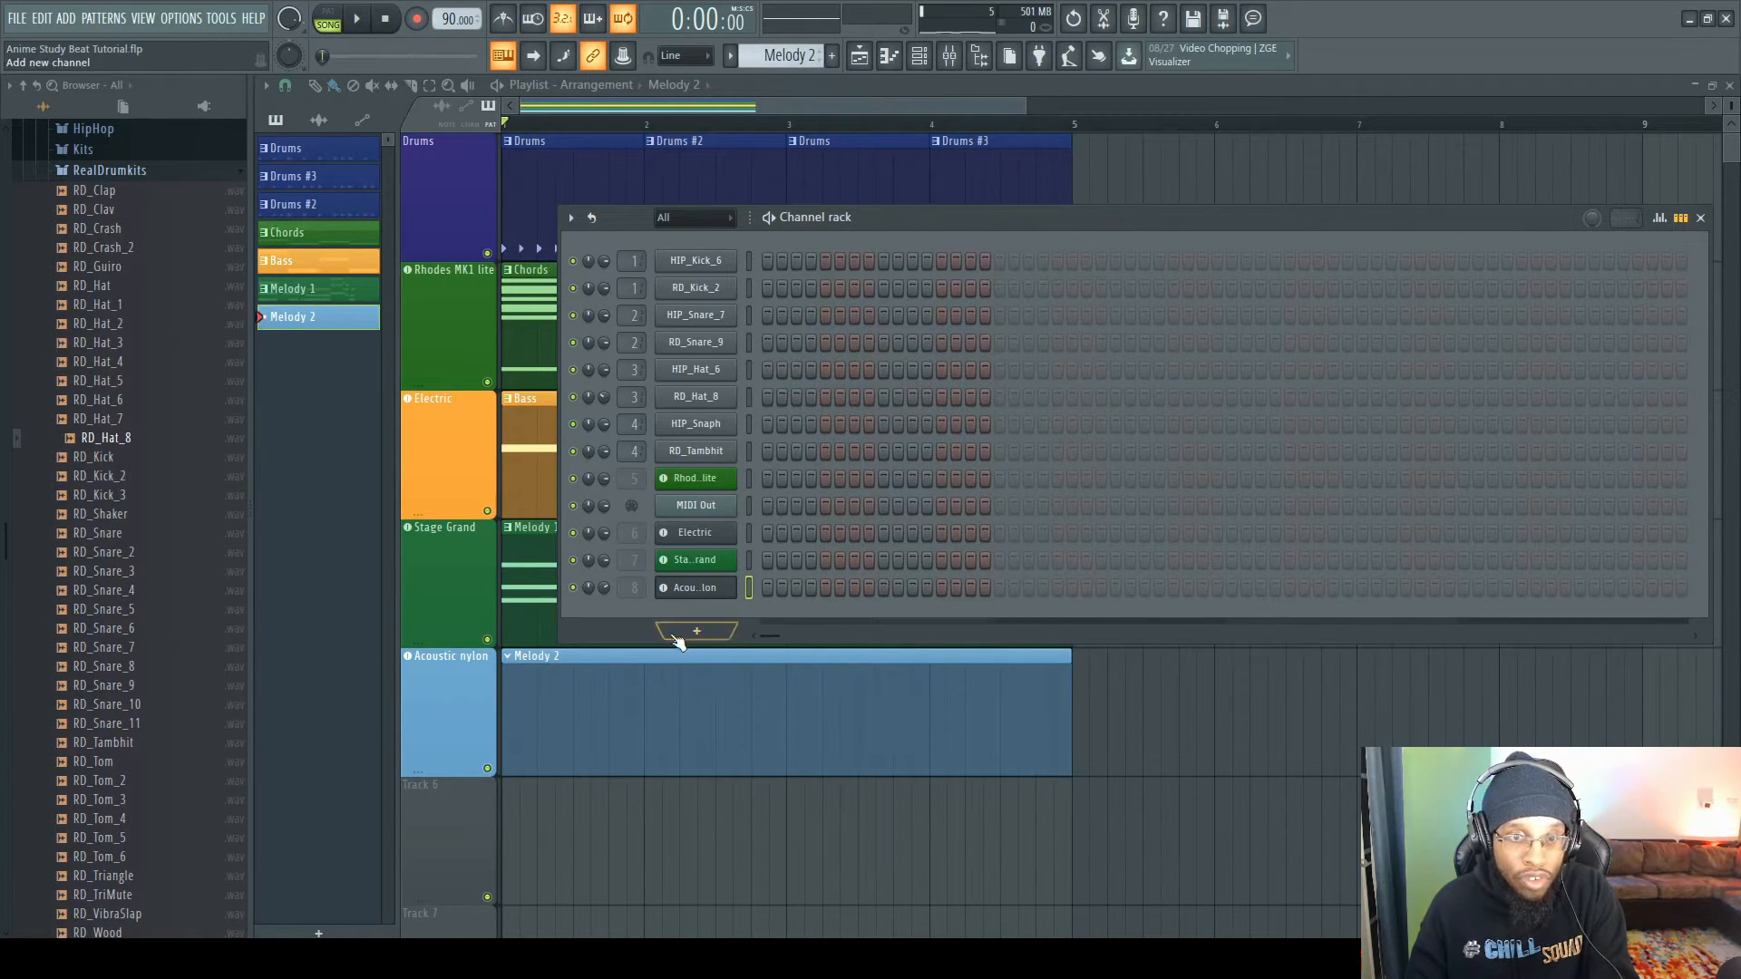
right_click(721, 590)
mouse_move(780, 585)
click(932, 624)
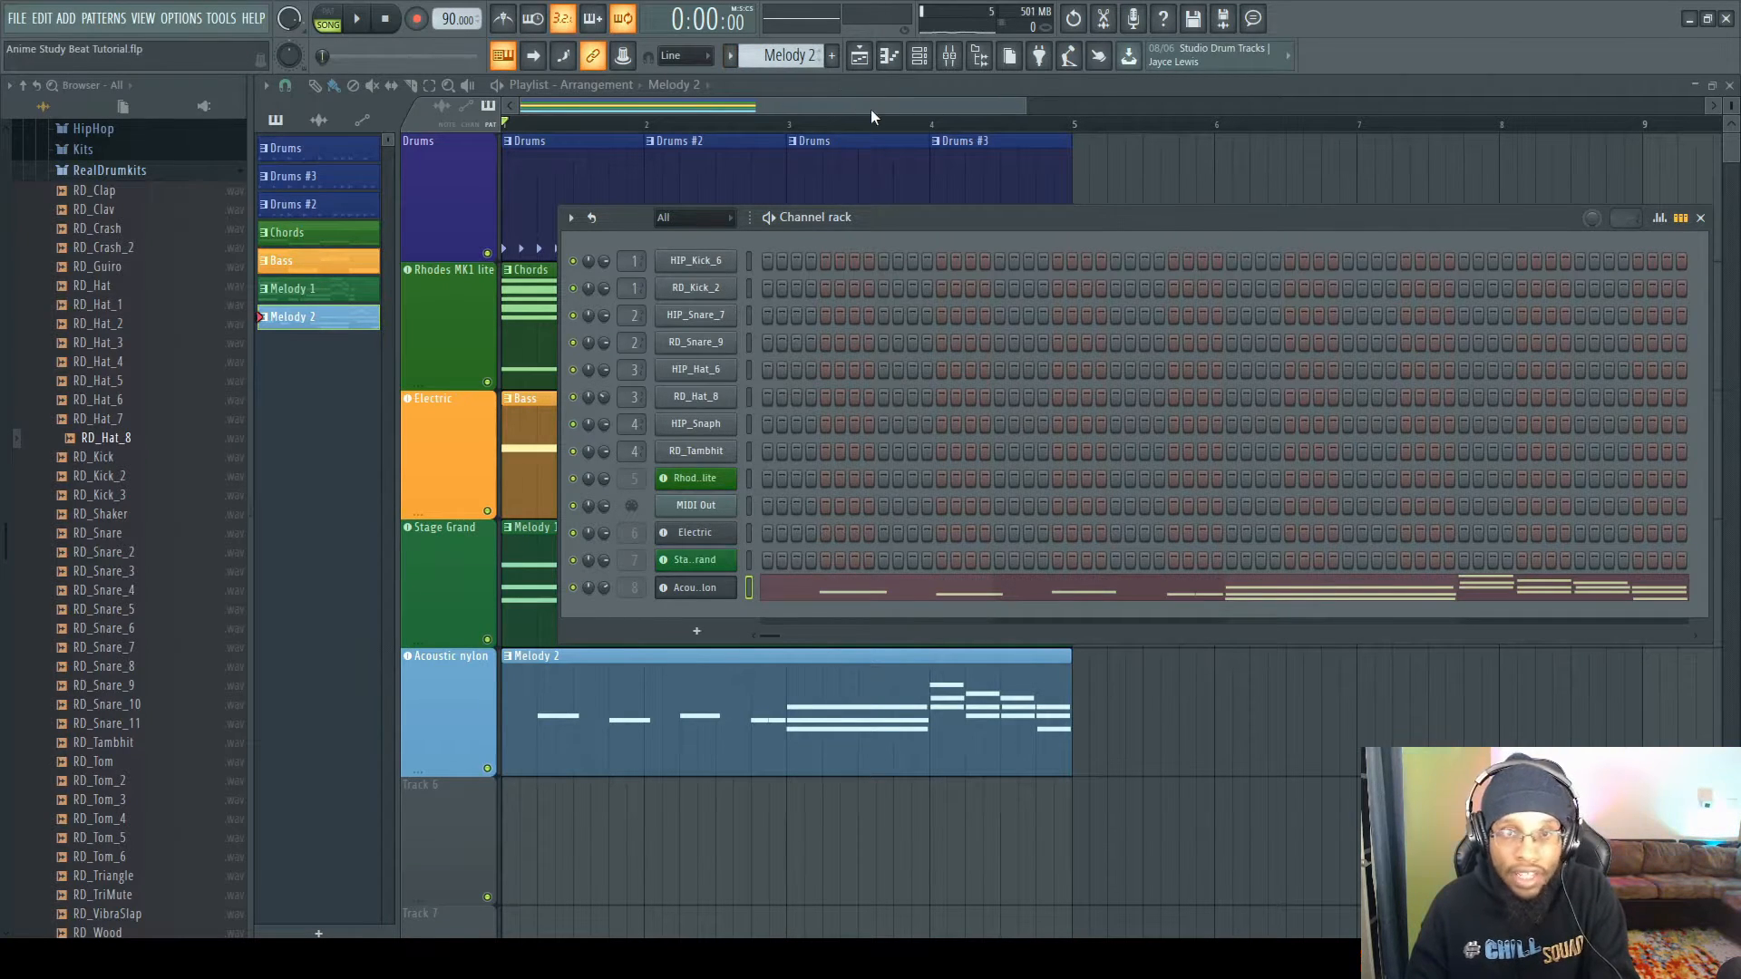
key(F6)
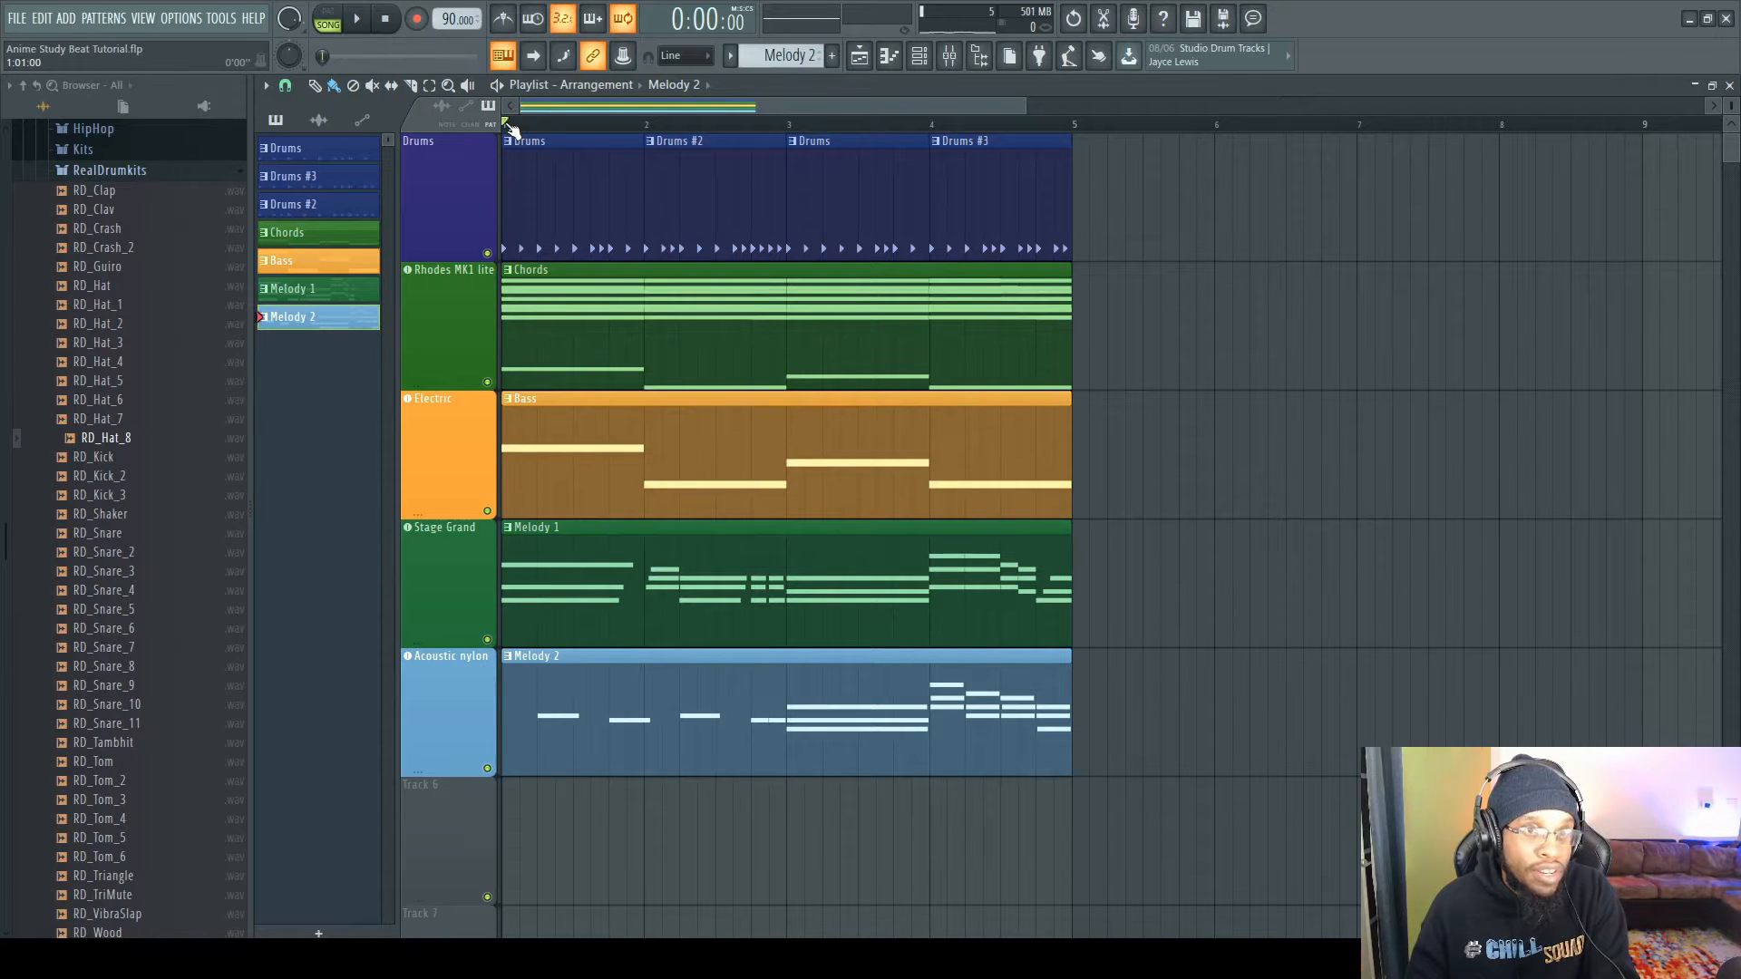
- Select all playlist clips in bars 1 to 4 and duplicate the section repeatedly until the arrangement extends through bar 24
drag(513, 130, 1093, 170)
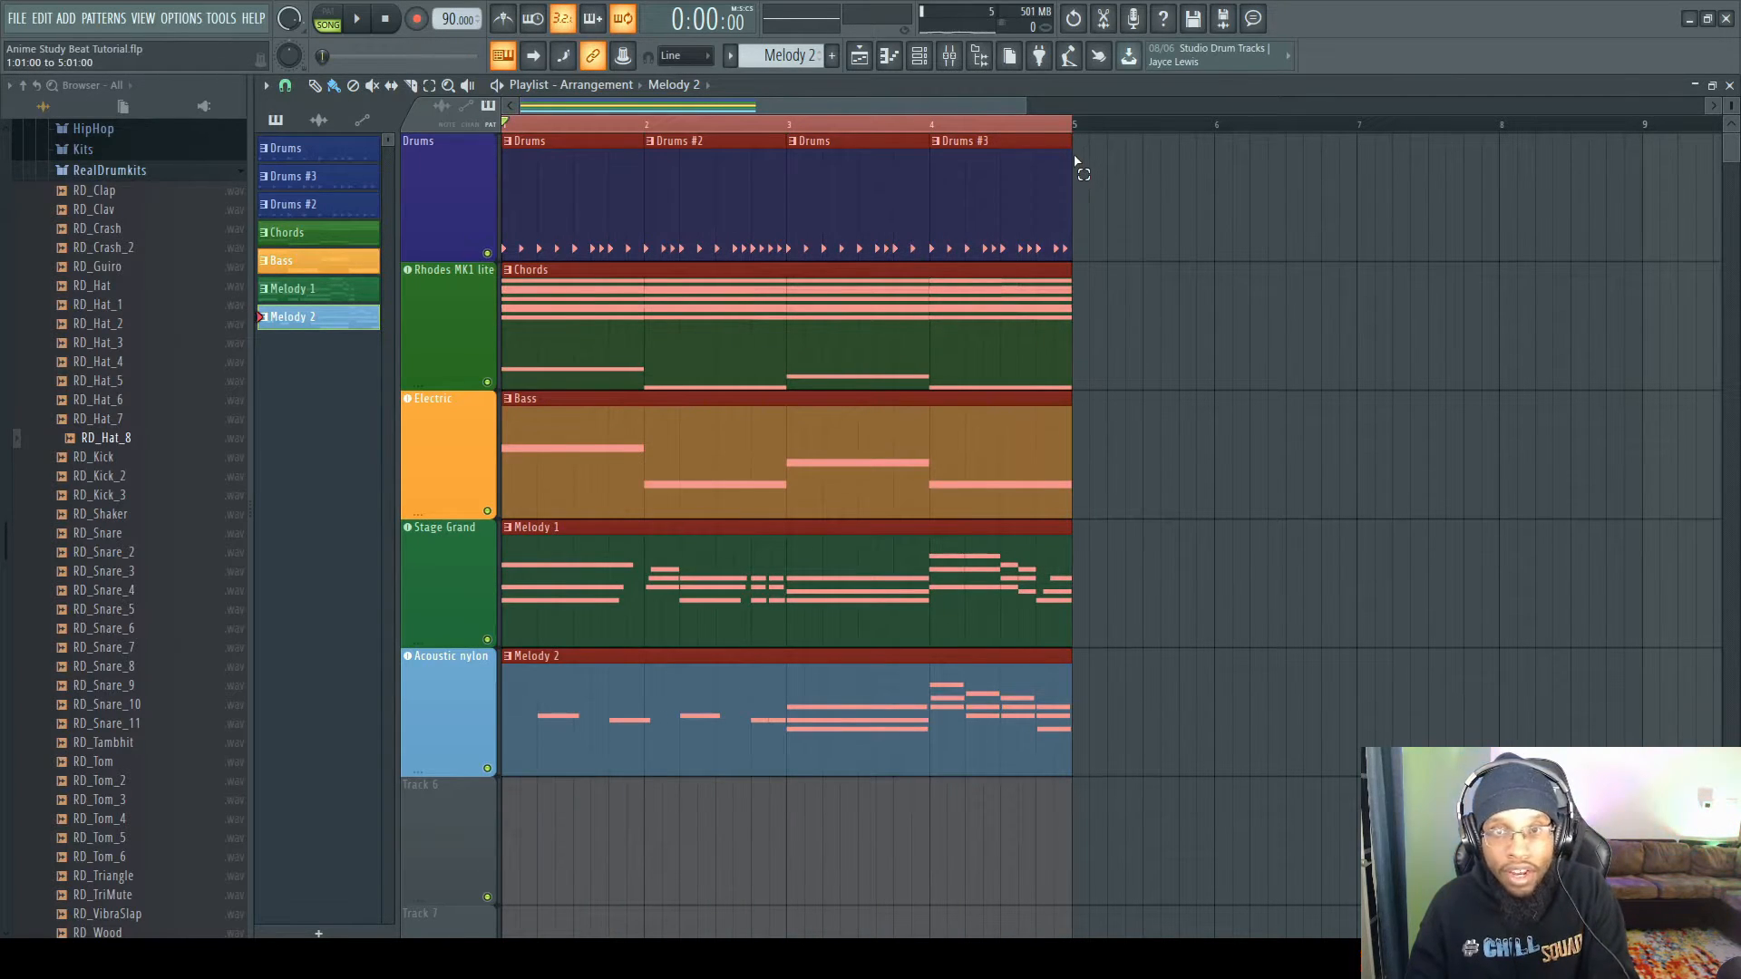
key(ctrl+b)
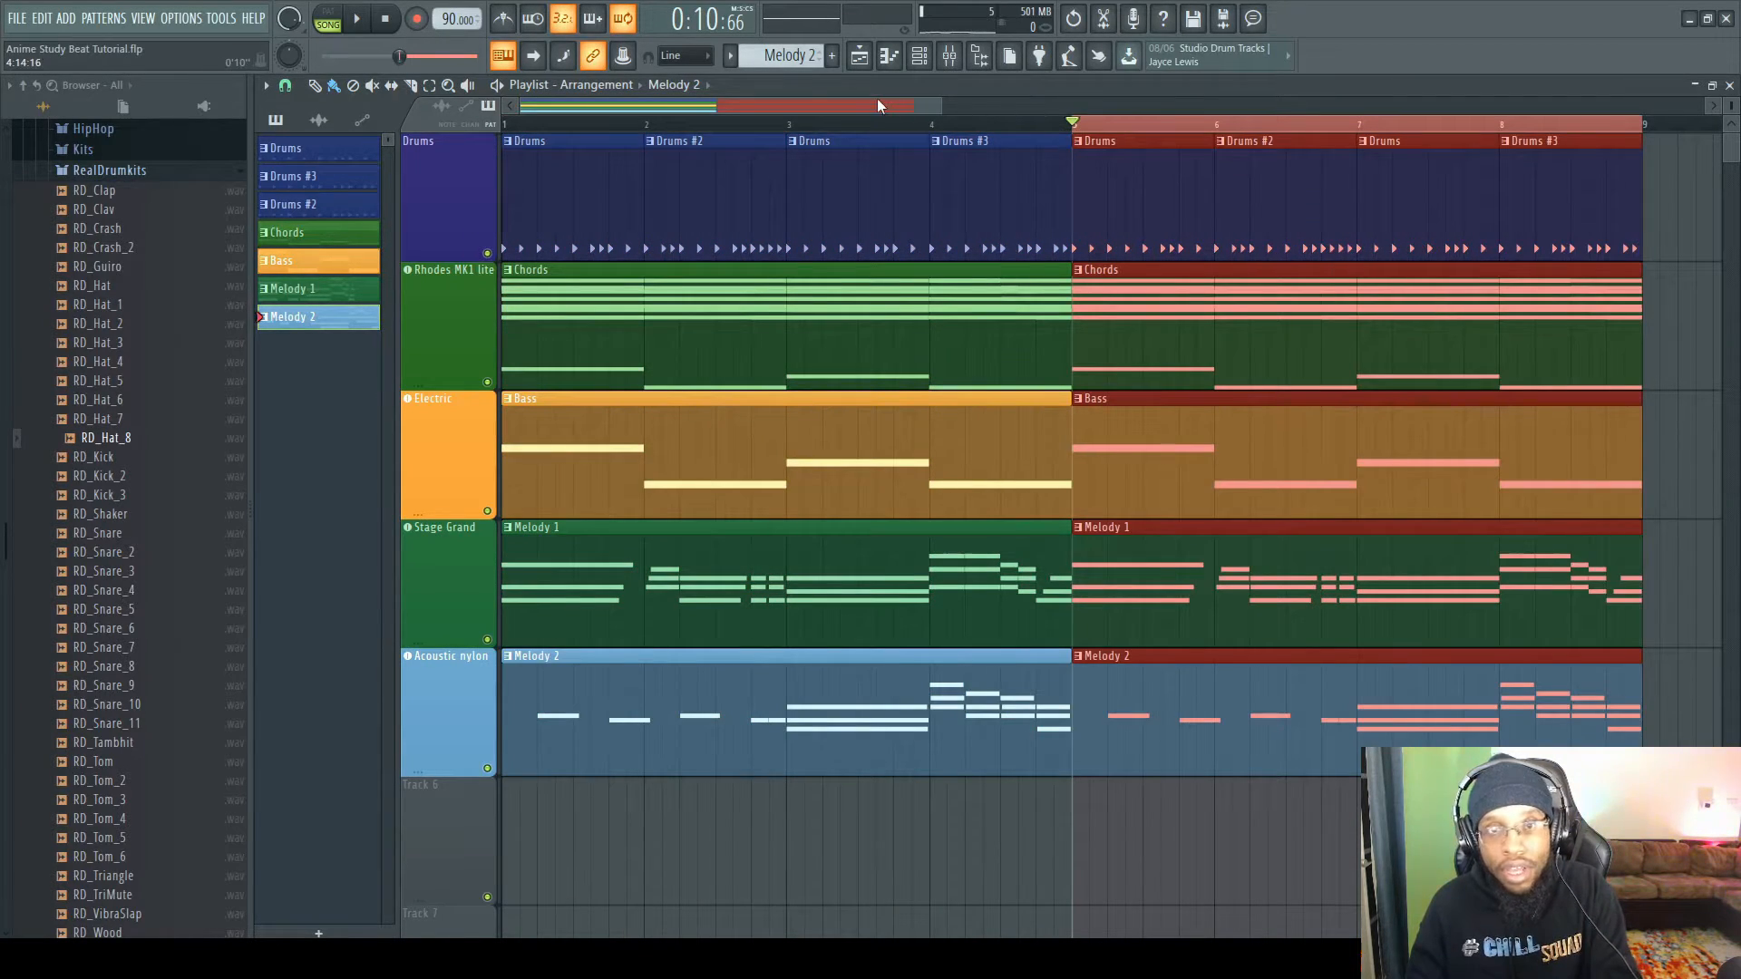
drag(878, 105, 1294, 105)
key(ctrl+b)
key(ctrl+b)
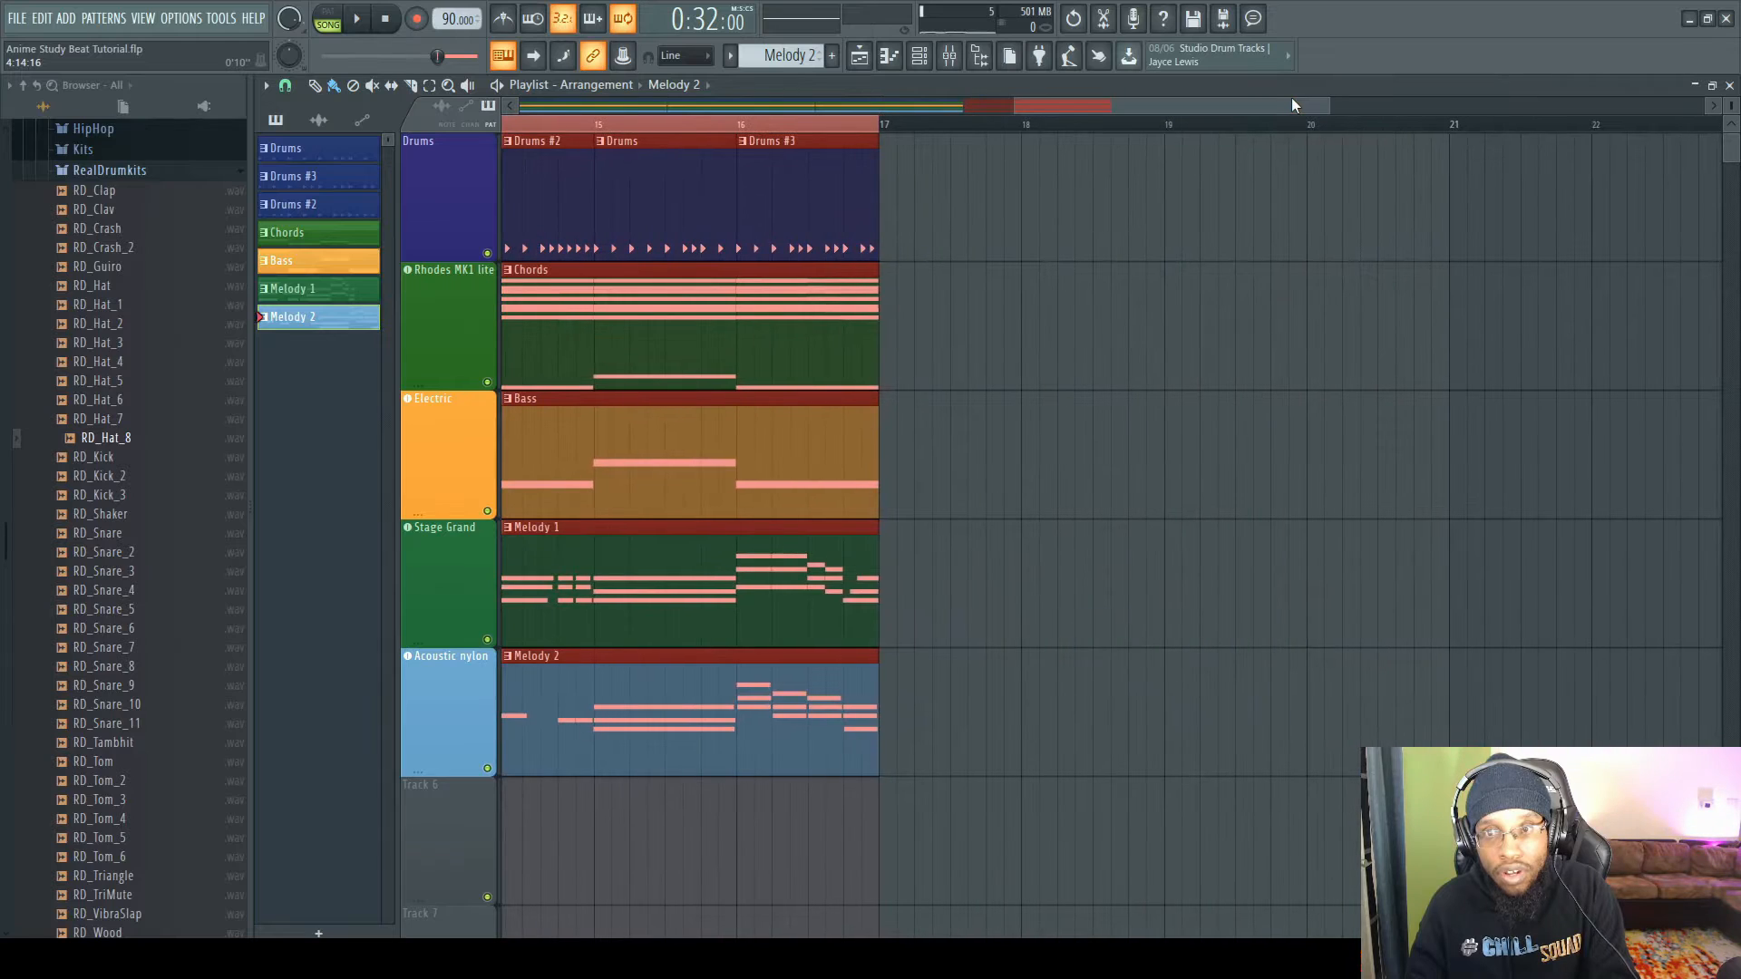
key(ctrl+b)
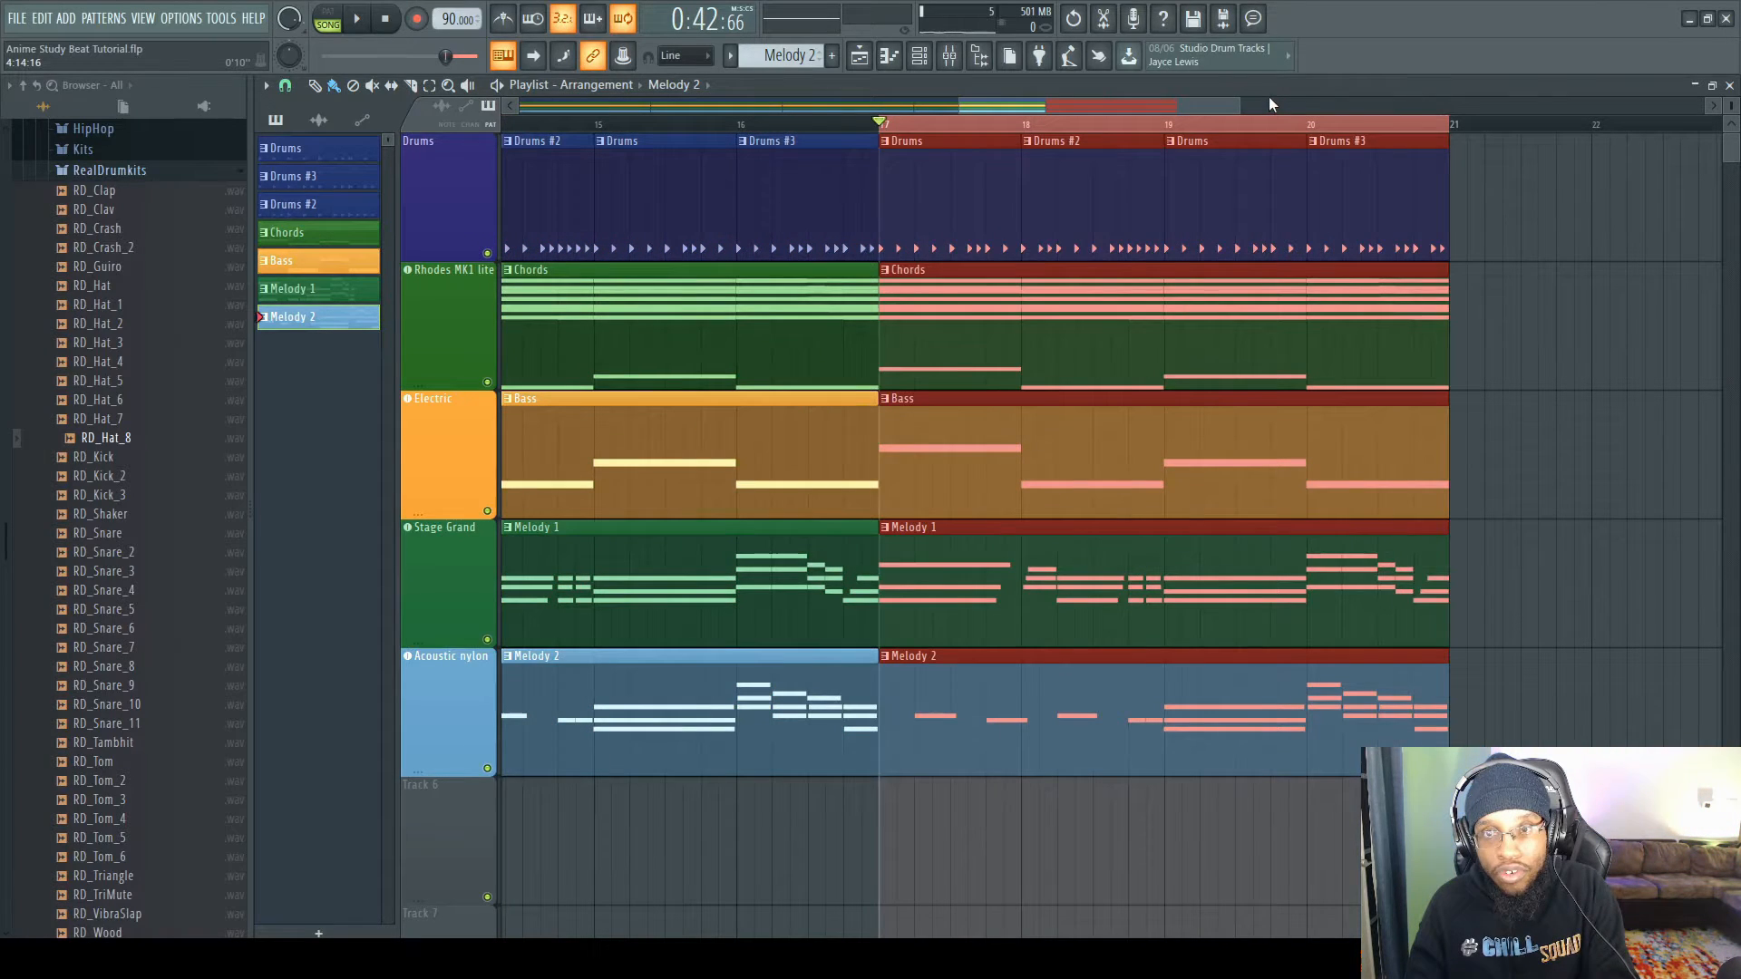
click(1184, 101)
key(ctrl+b)
drag(1252, 102, 1498, 102)
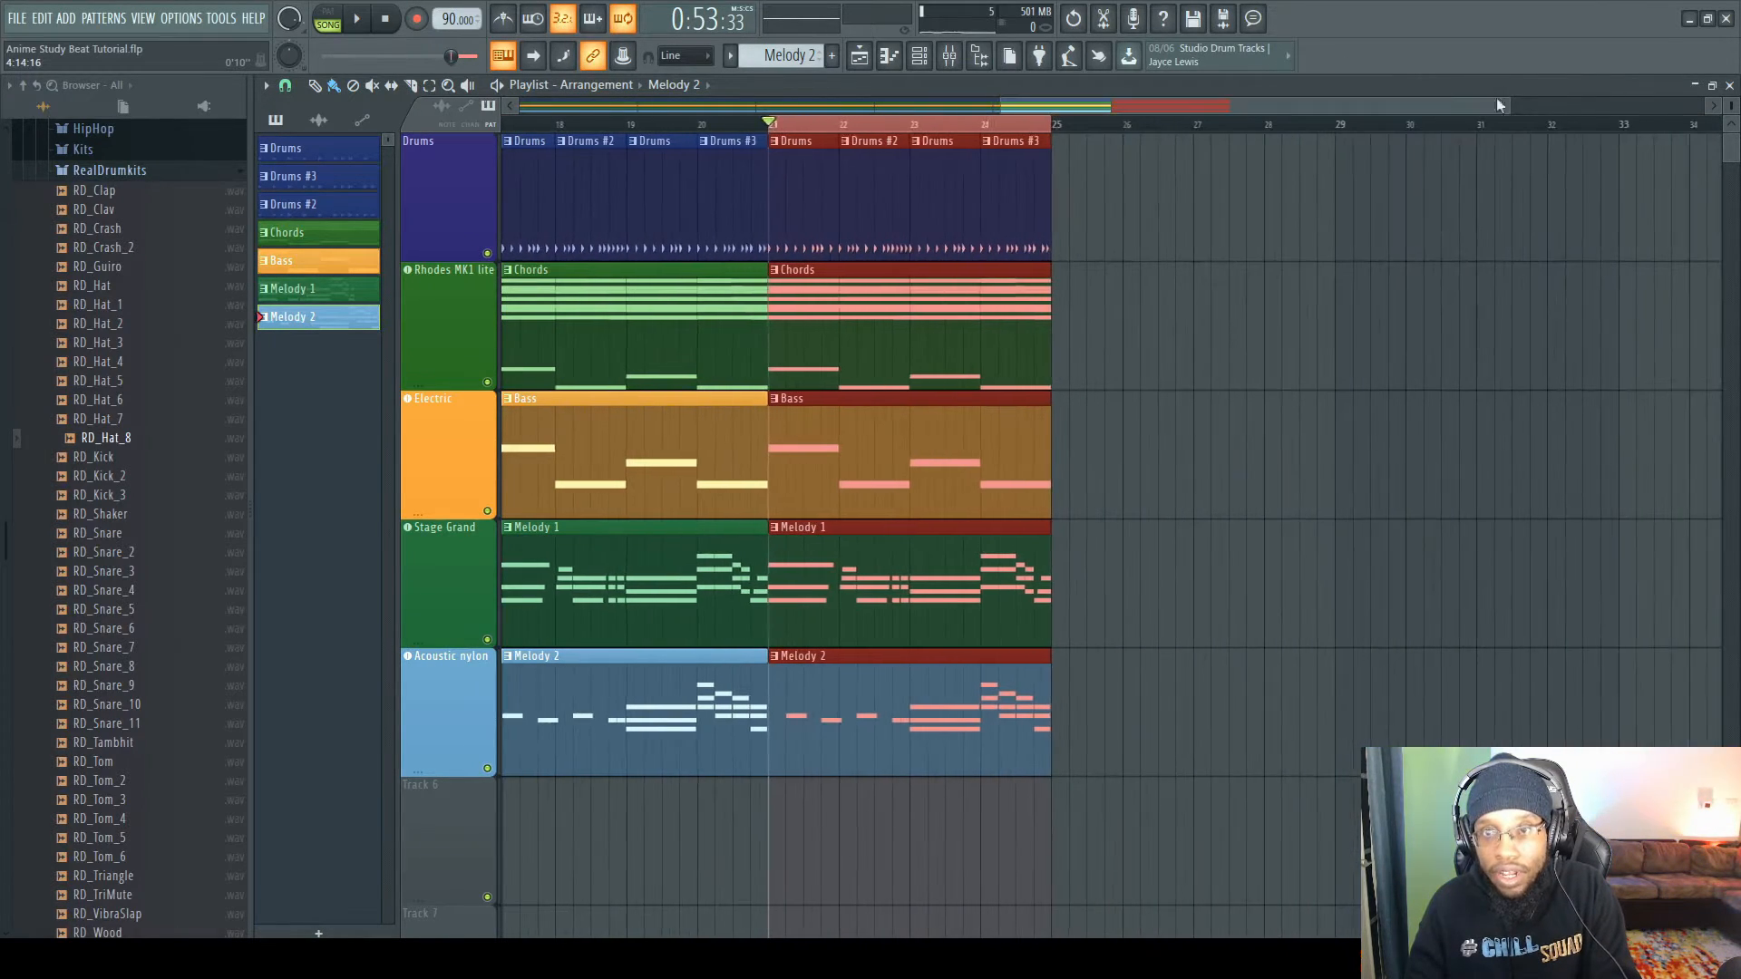
- Delete the drum, Chords, Bass and Melody 2 clips from the first four bars, leaving only Melody 1 as the intro
drag(1319, 105, 617, 136)
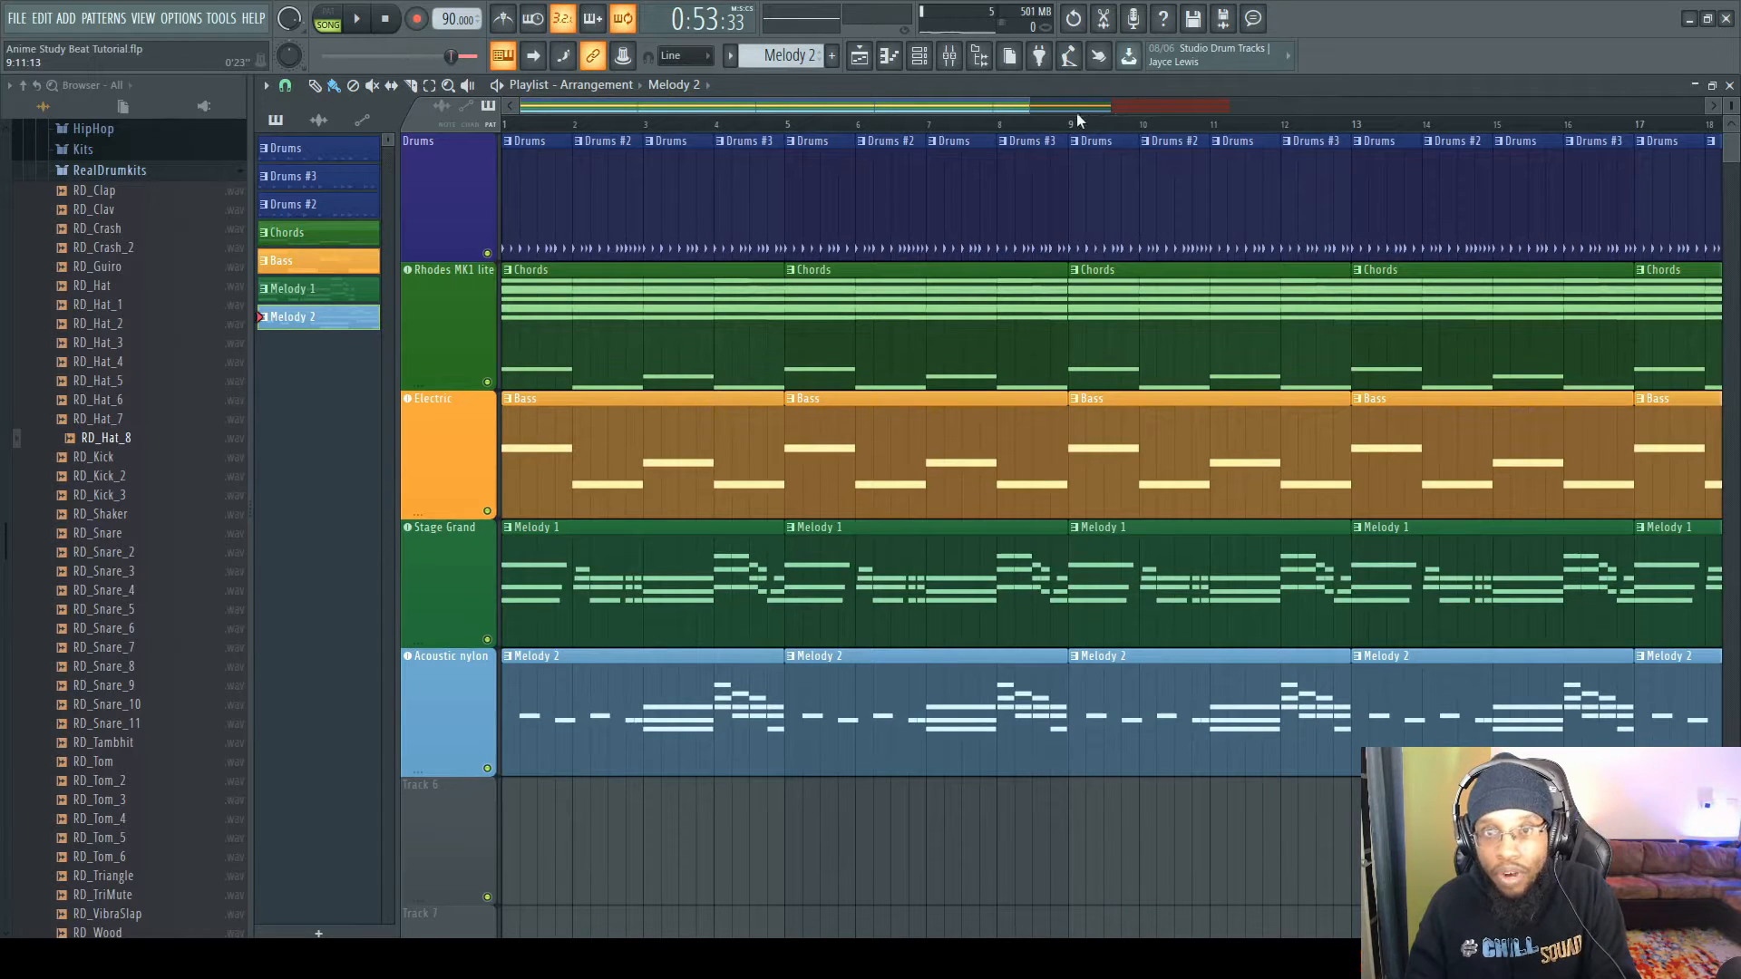
mouse_move(1026, 107)
mouse_down()
mouse_move(1464, 107)
mouse_move(1028, 109)
mouse_up()
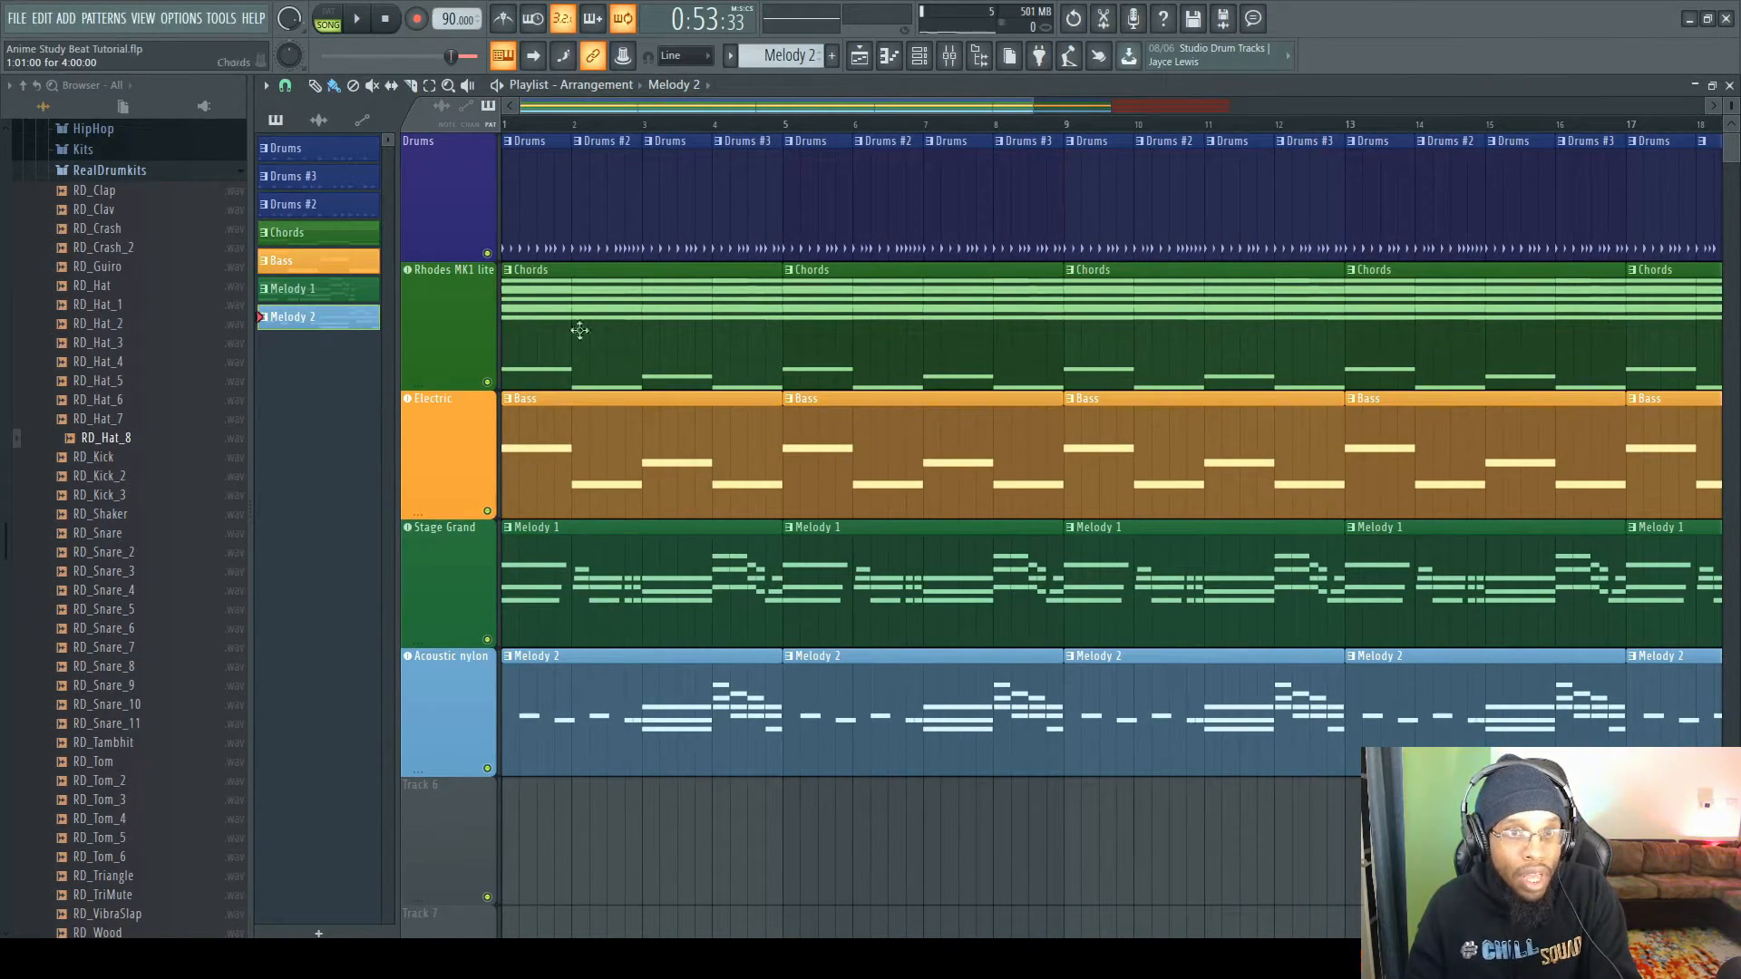
right_click(747, 209)
right_click(677, 215)
right_click(606, 223)
right_click(537, 228)
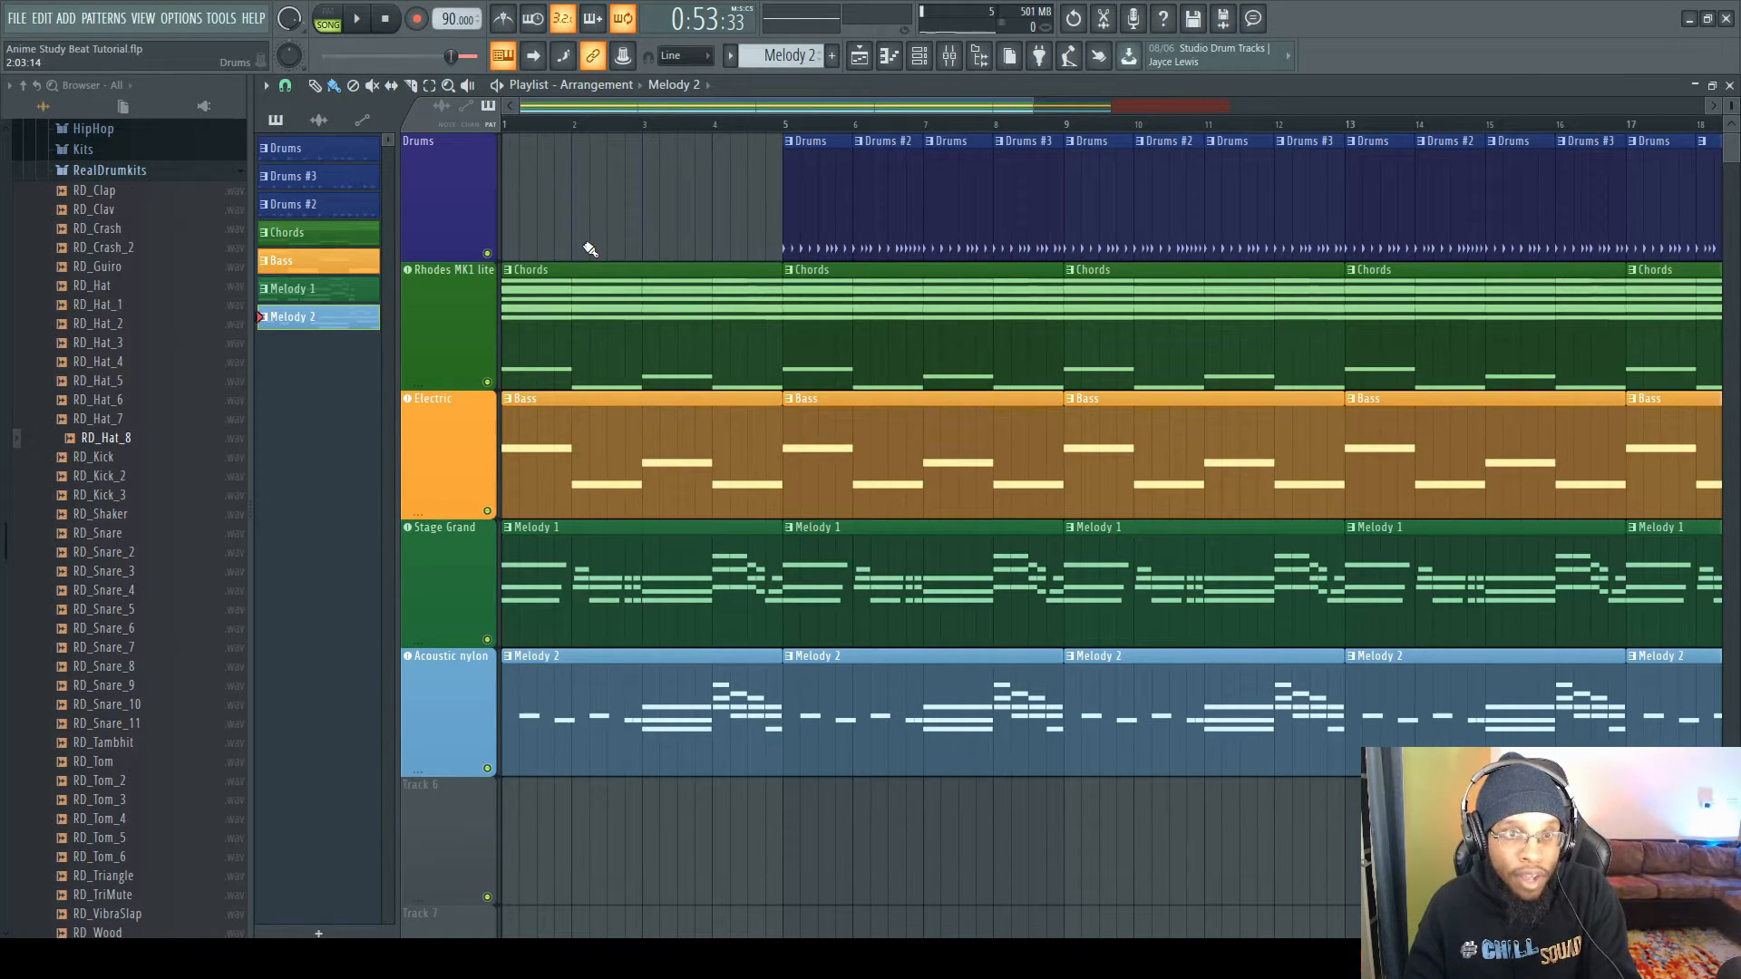
right_click(568, 299)
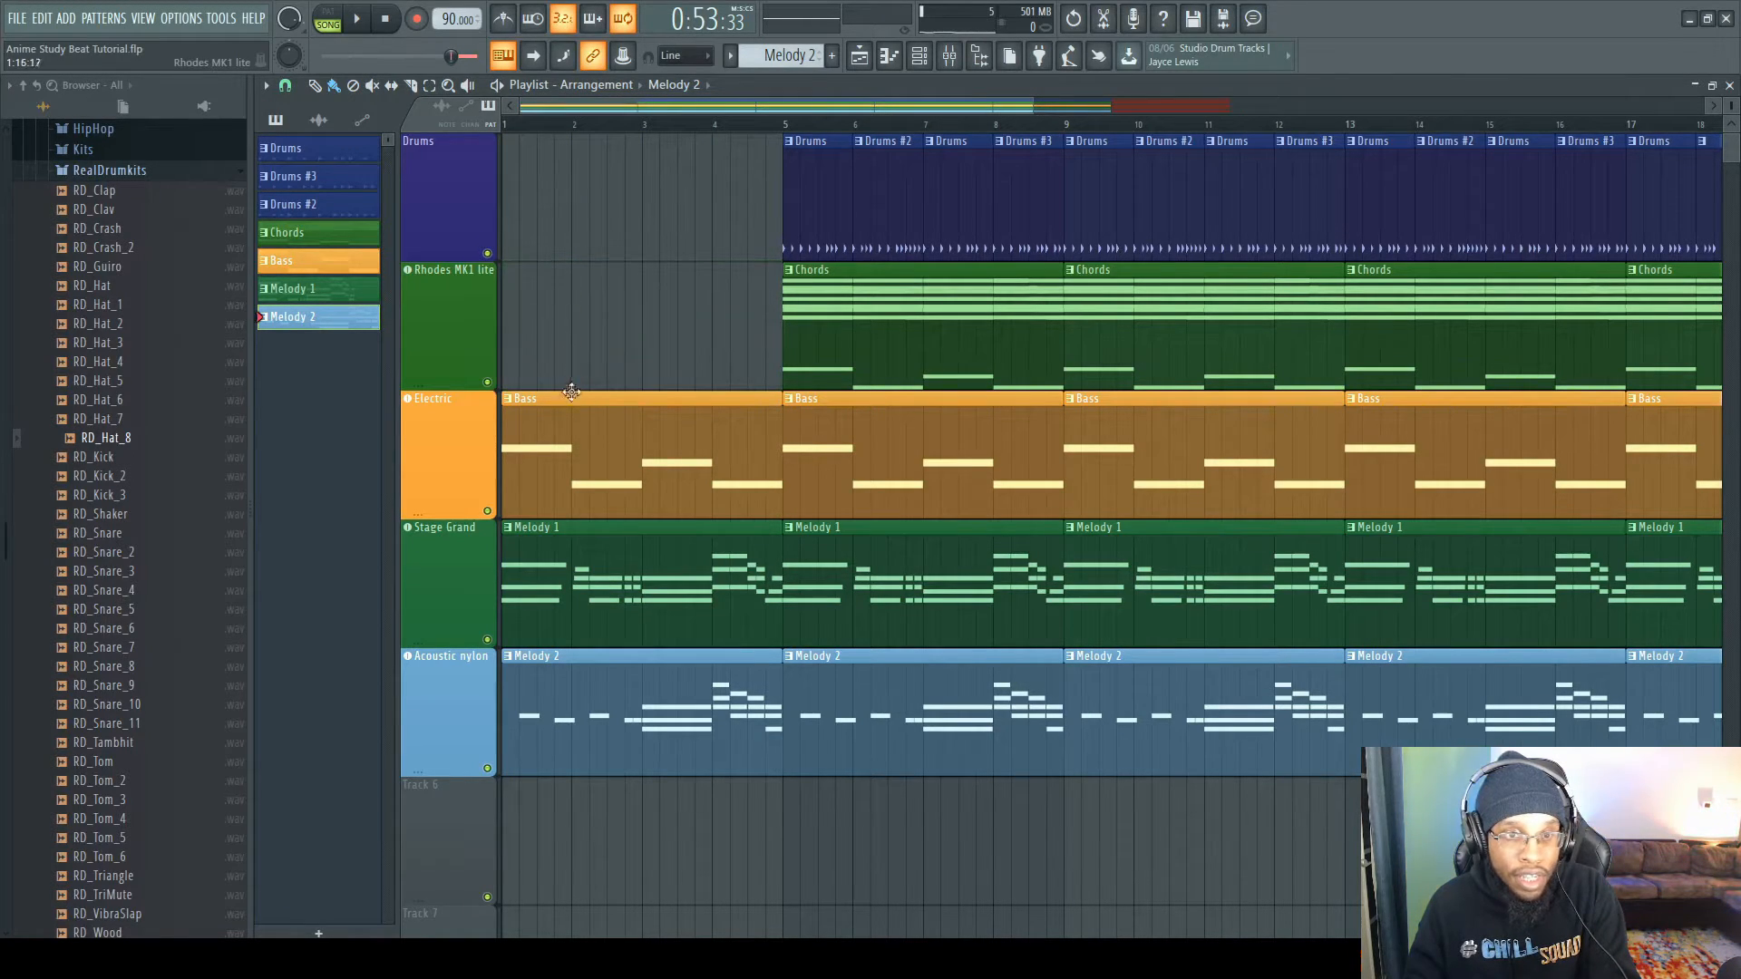
right_click(571, 427)
right_click(620, 682)
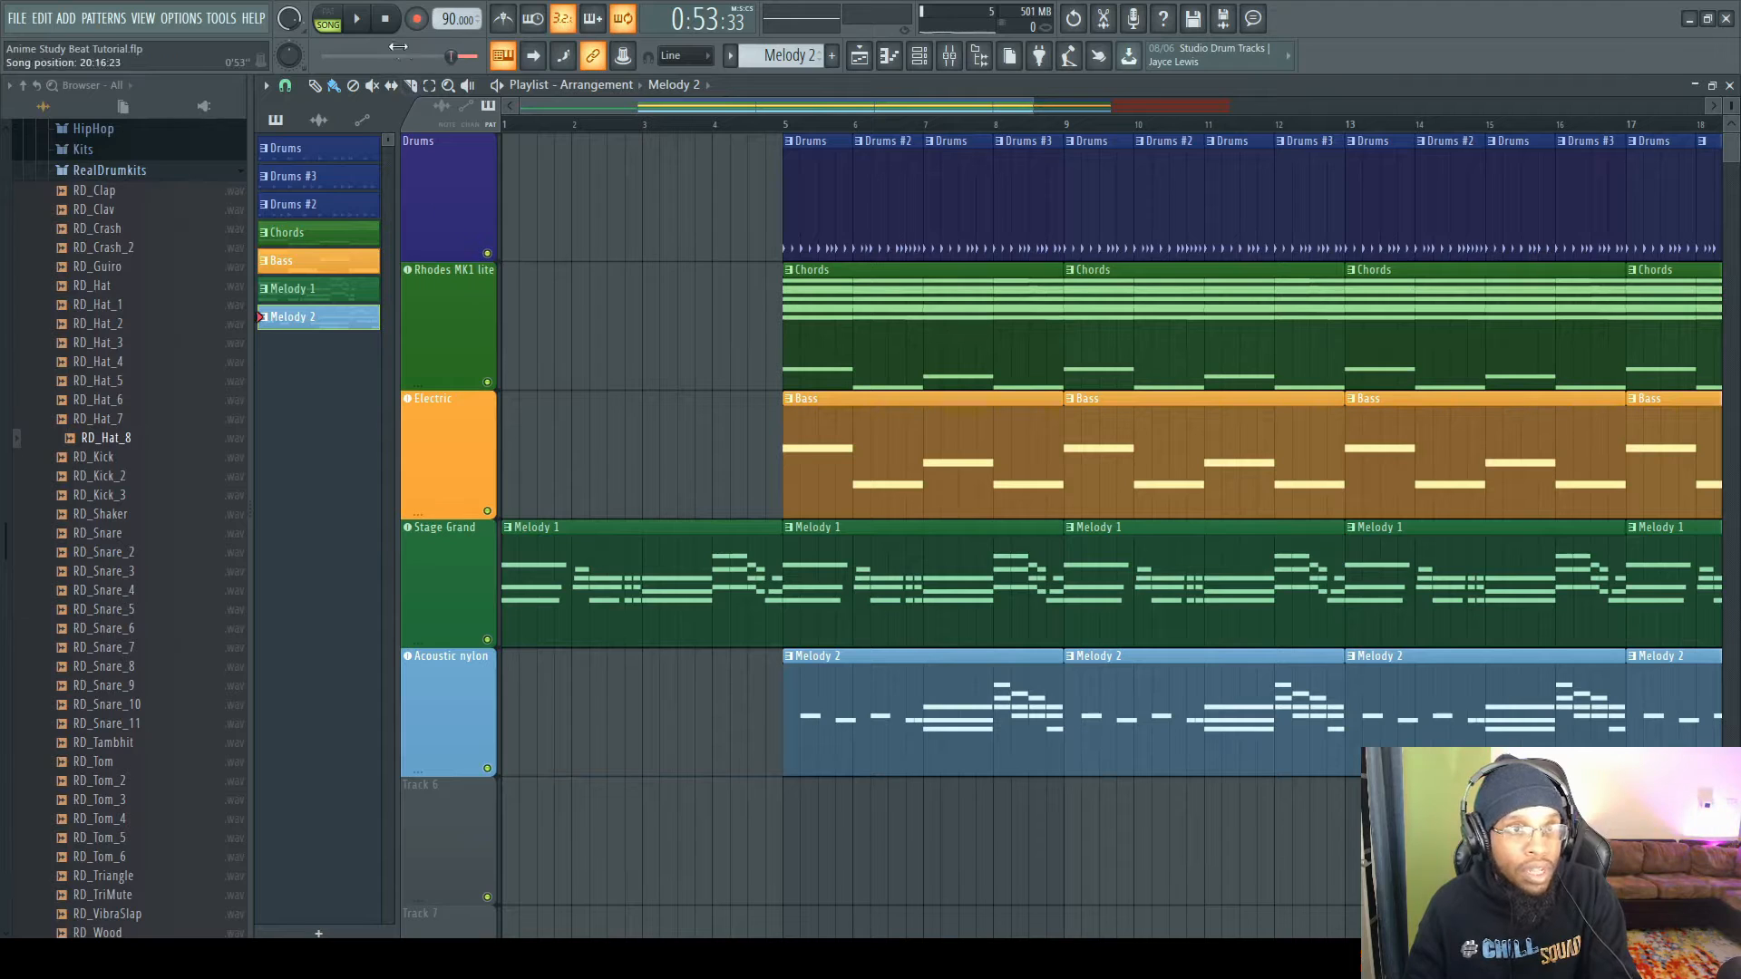
- Play the arrangement from bar 1 to hear the Melody 1 intro lead into the full section
click(513, 127)
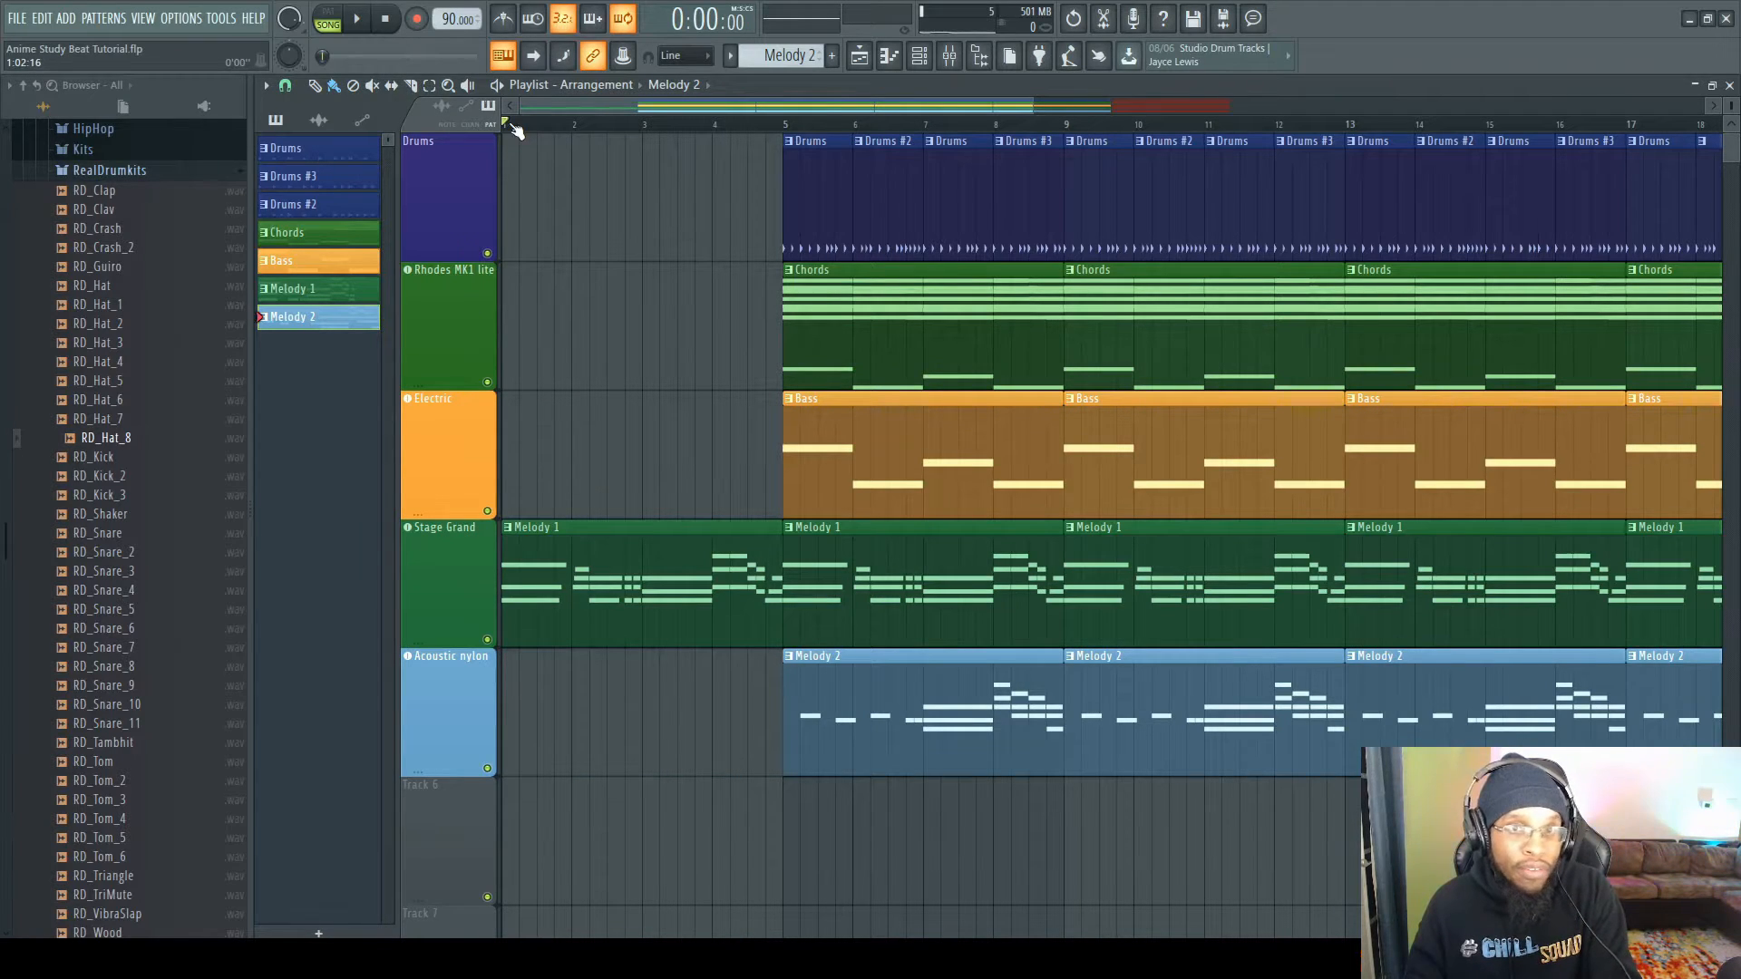
click(349, 20)
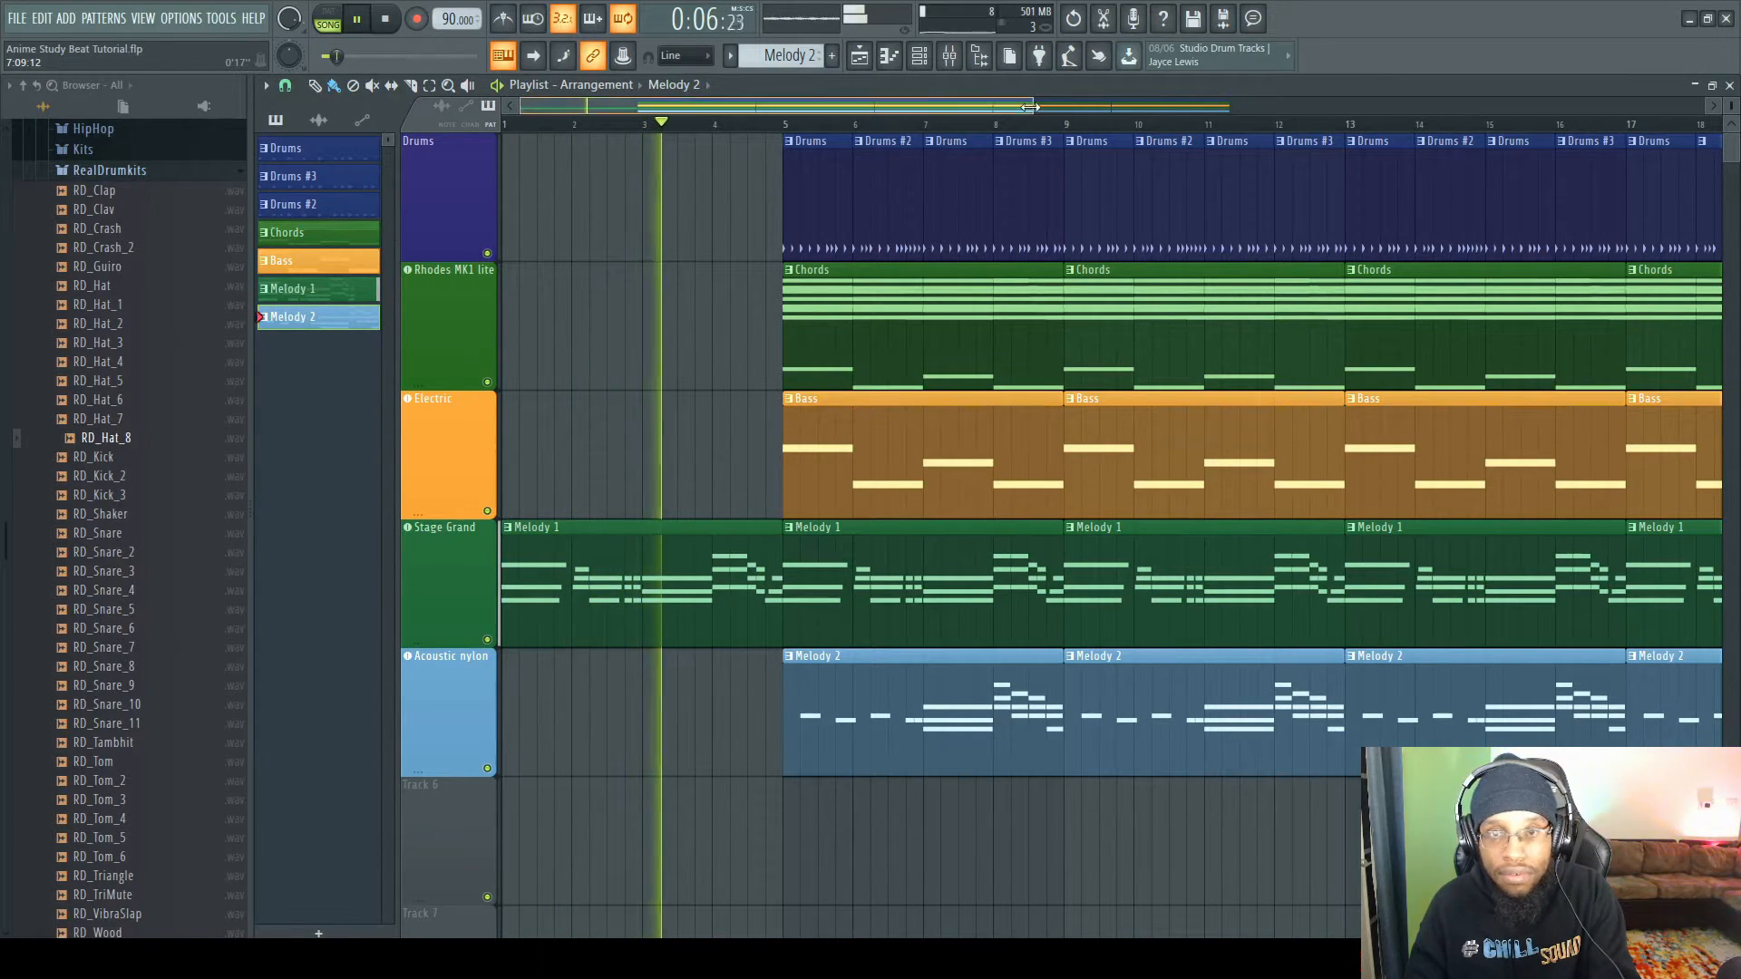
drag(1031, 107, 871, 350)
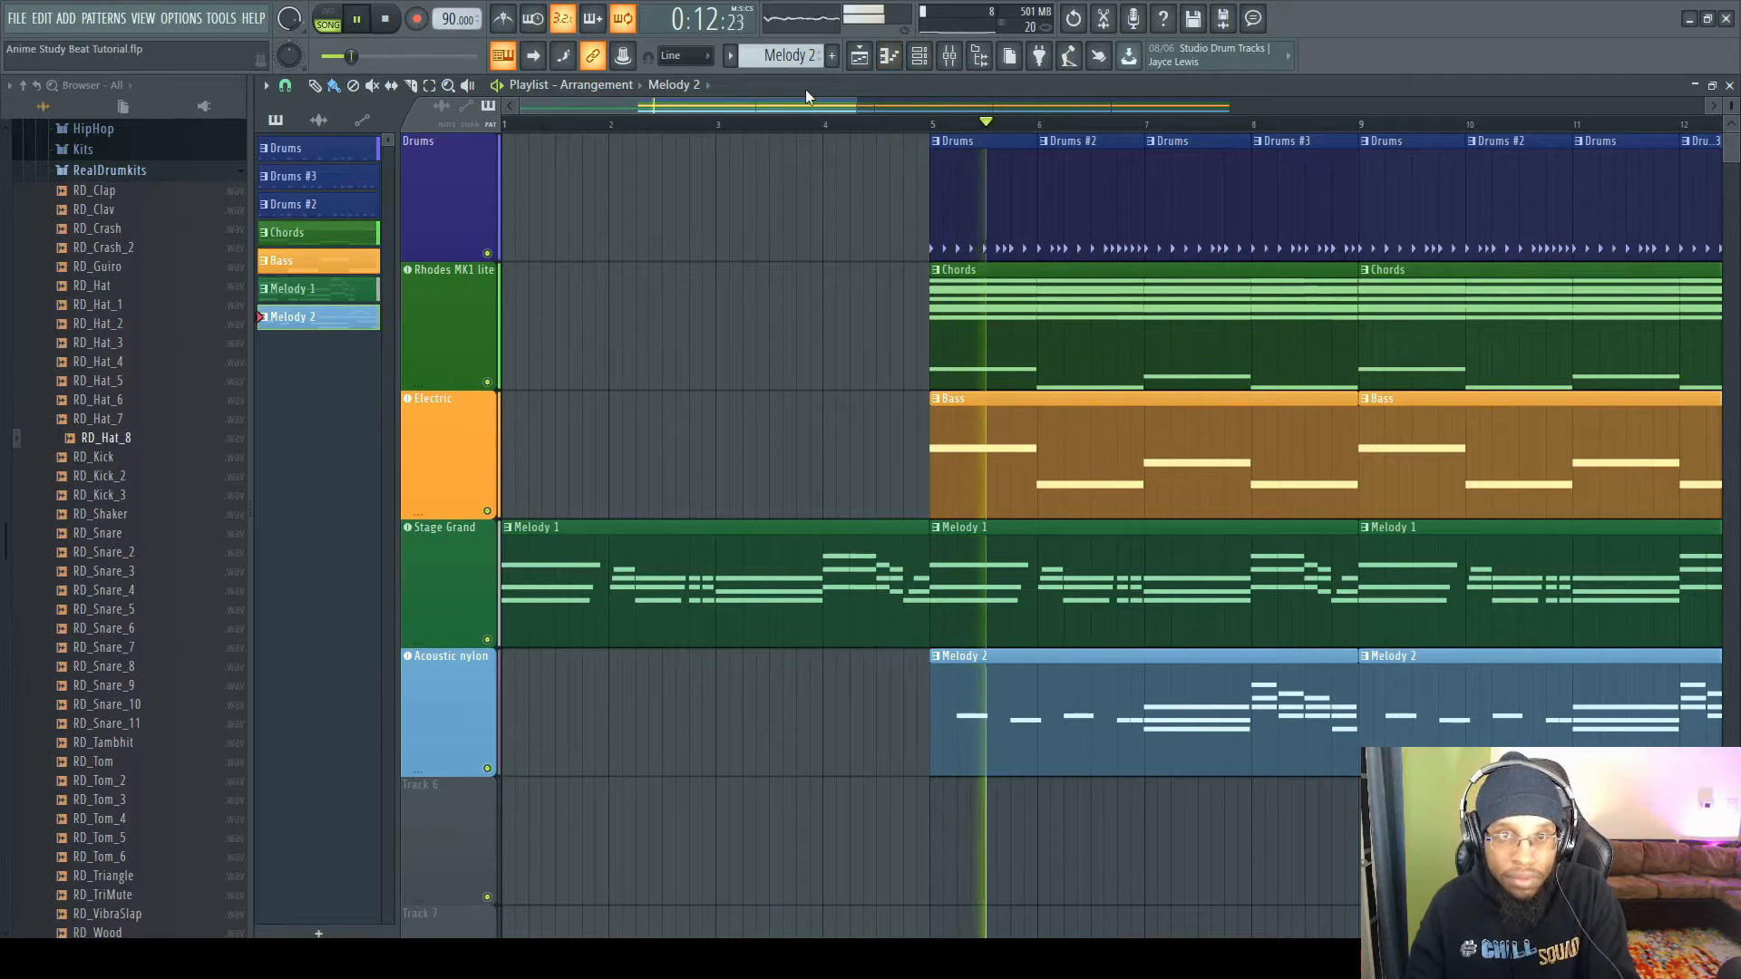
- Delete the Melody 2 clips from bar 13 through bar 24 and the Melody 1 clips from bar 13 through bar 20
drag(818, 105, 1394, 145)
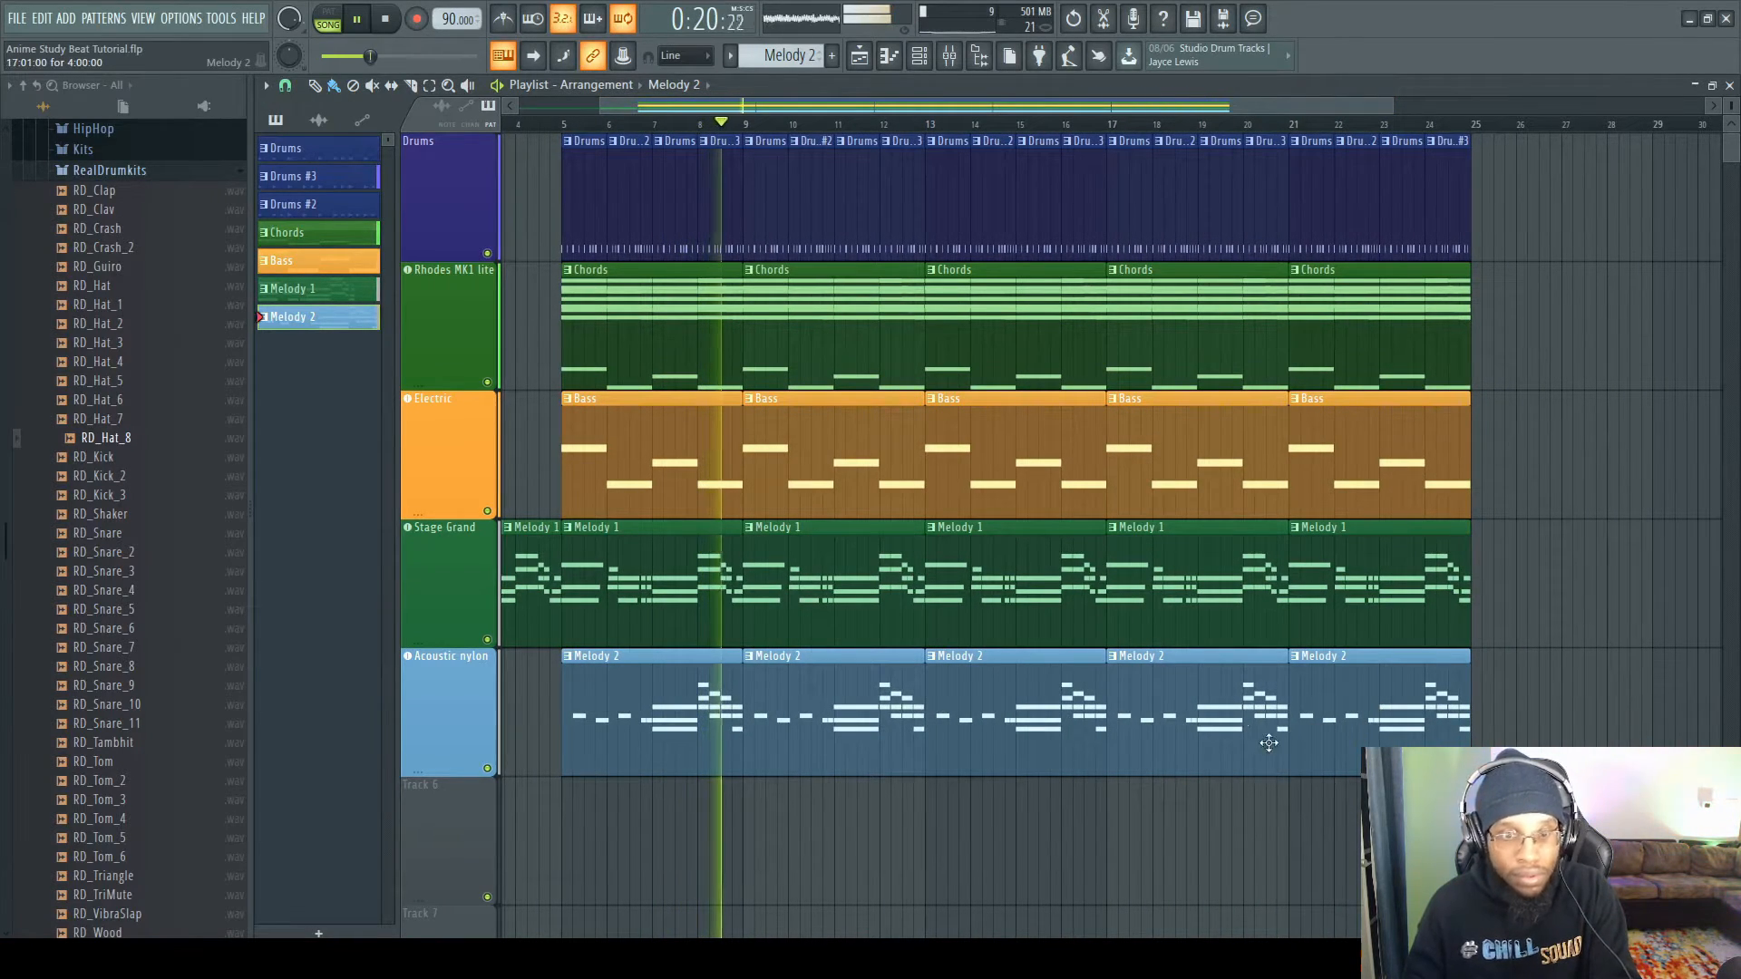
right_click(1054, 747)
right_click(1186, 750)
right_click(1337, 754)
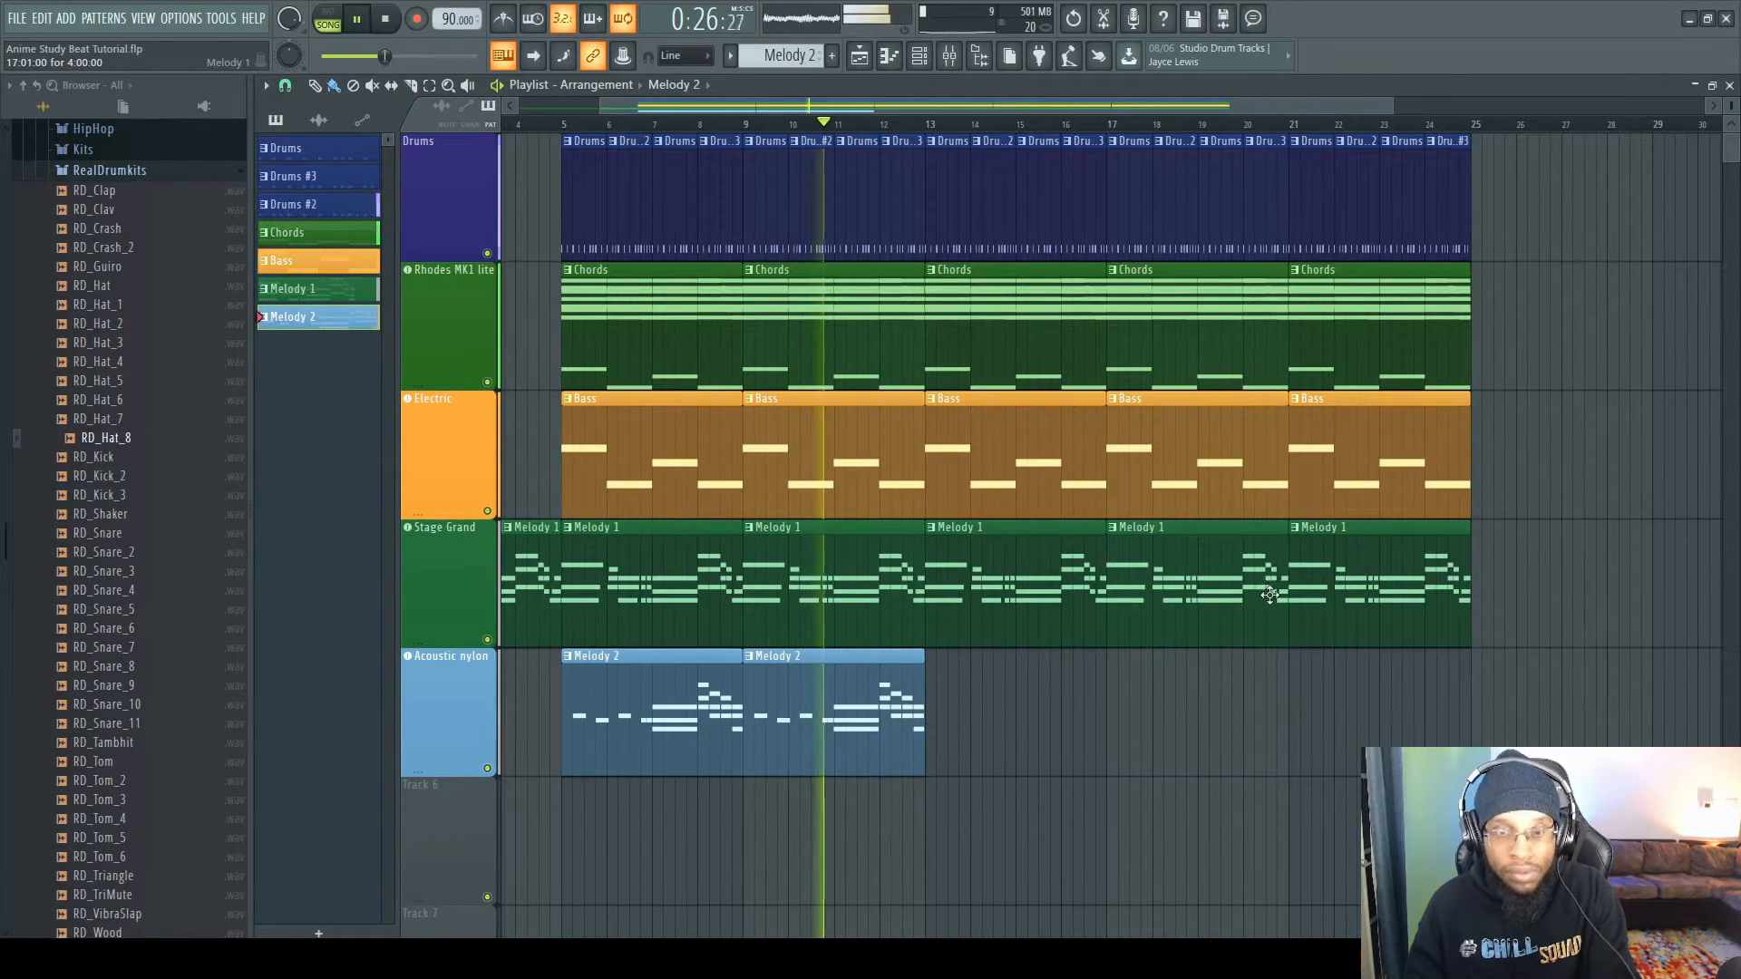
right_click(1117, 610)
right_click(1097, 611)
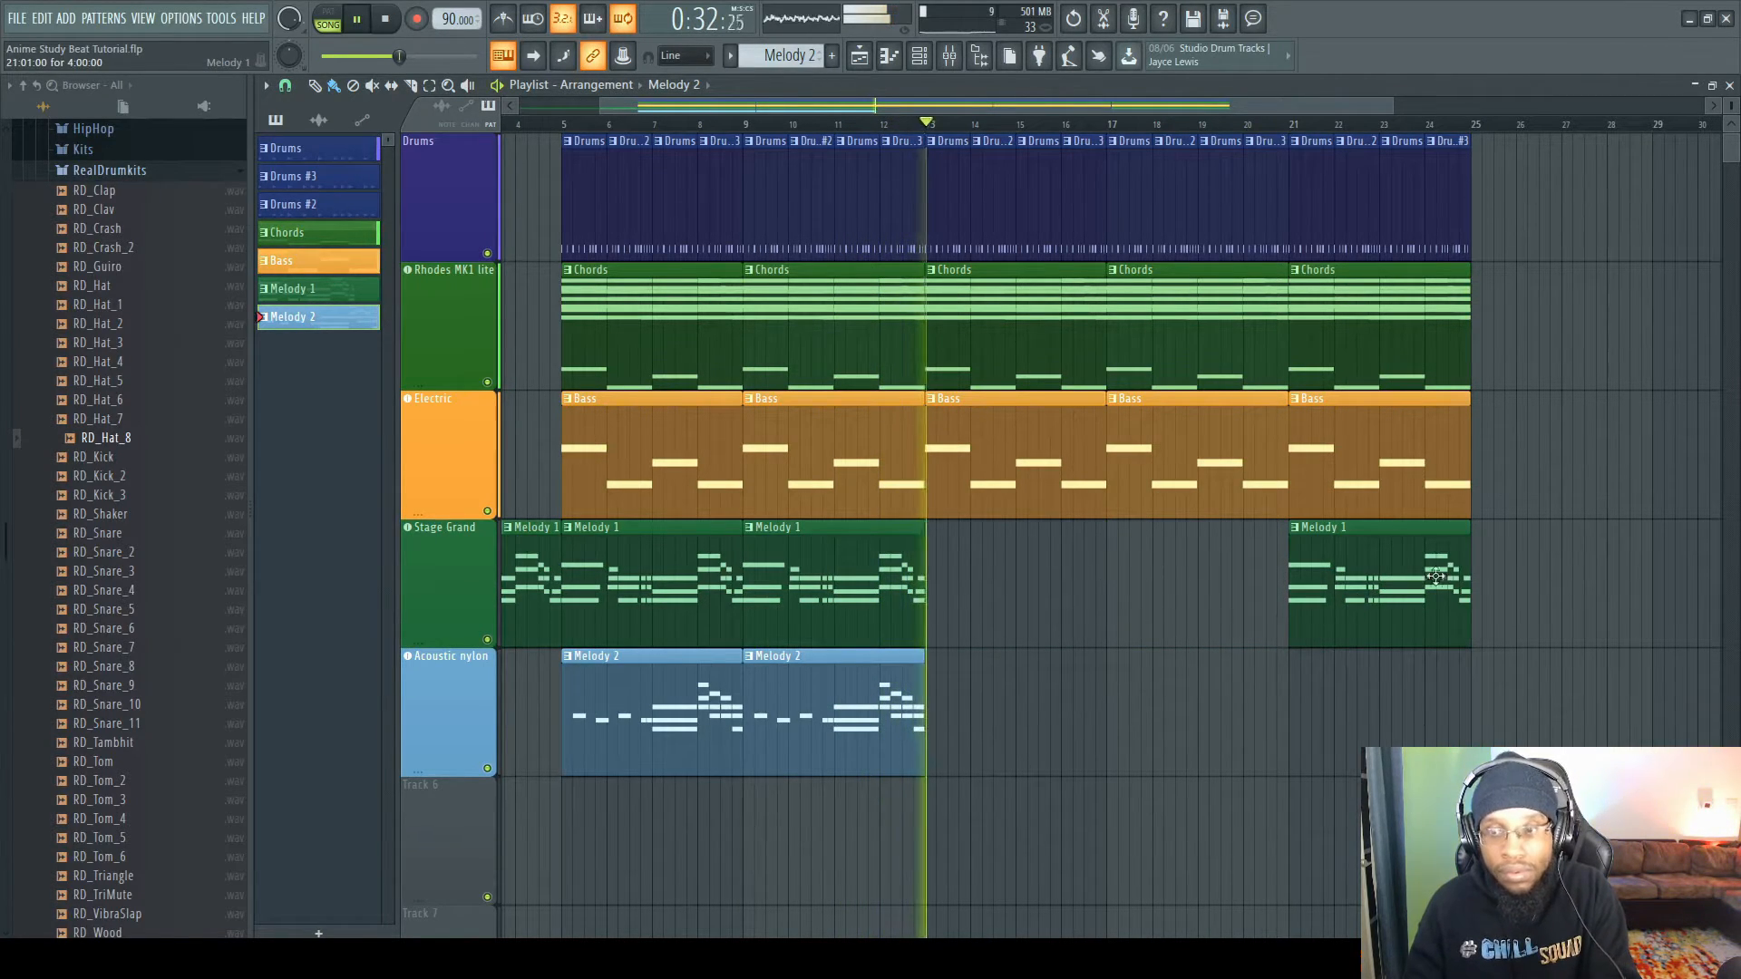
- Extend the arrangement by placing one more Melody 1, Bass and Chords clip on their tracks at bar 25
click(1379, 571)
click(1546, 575)
drag(1546, 576, 1533, 575)
click(1442, 467)
click(1518, 458)
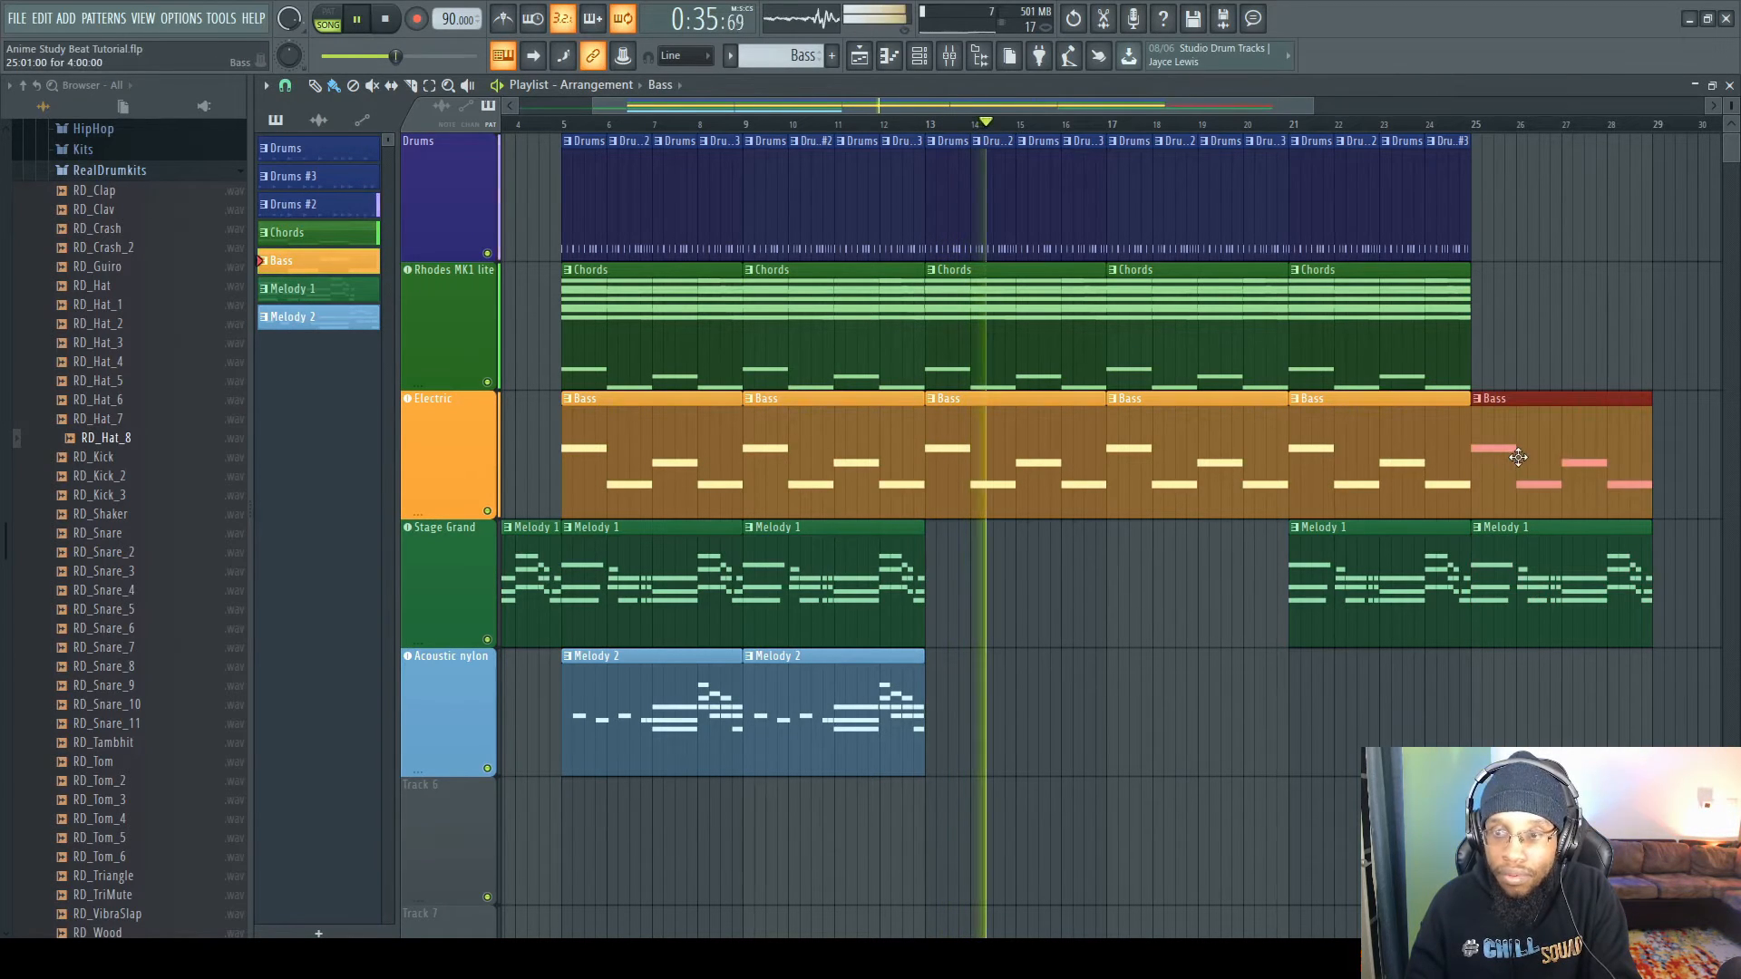
click(1461, 350)
click(1507, 341)
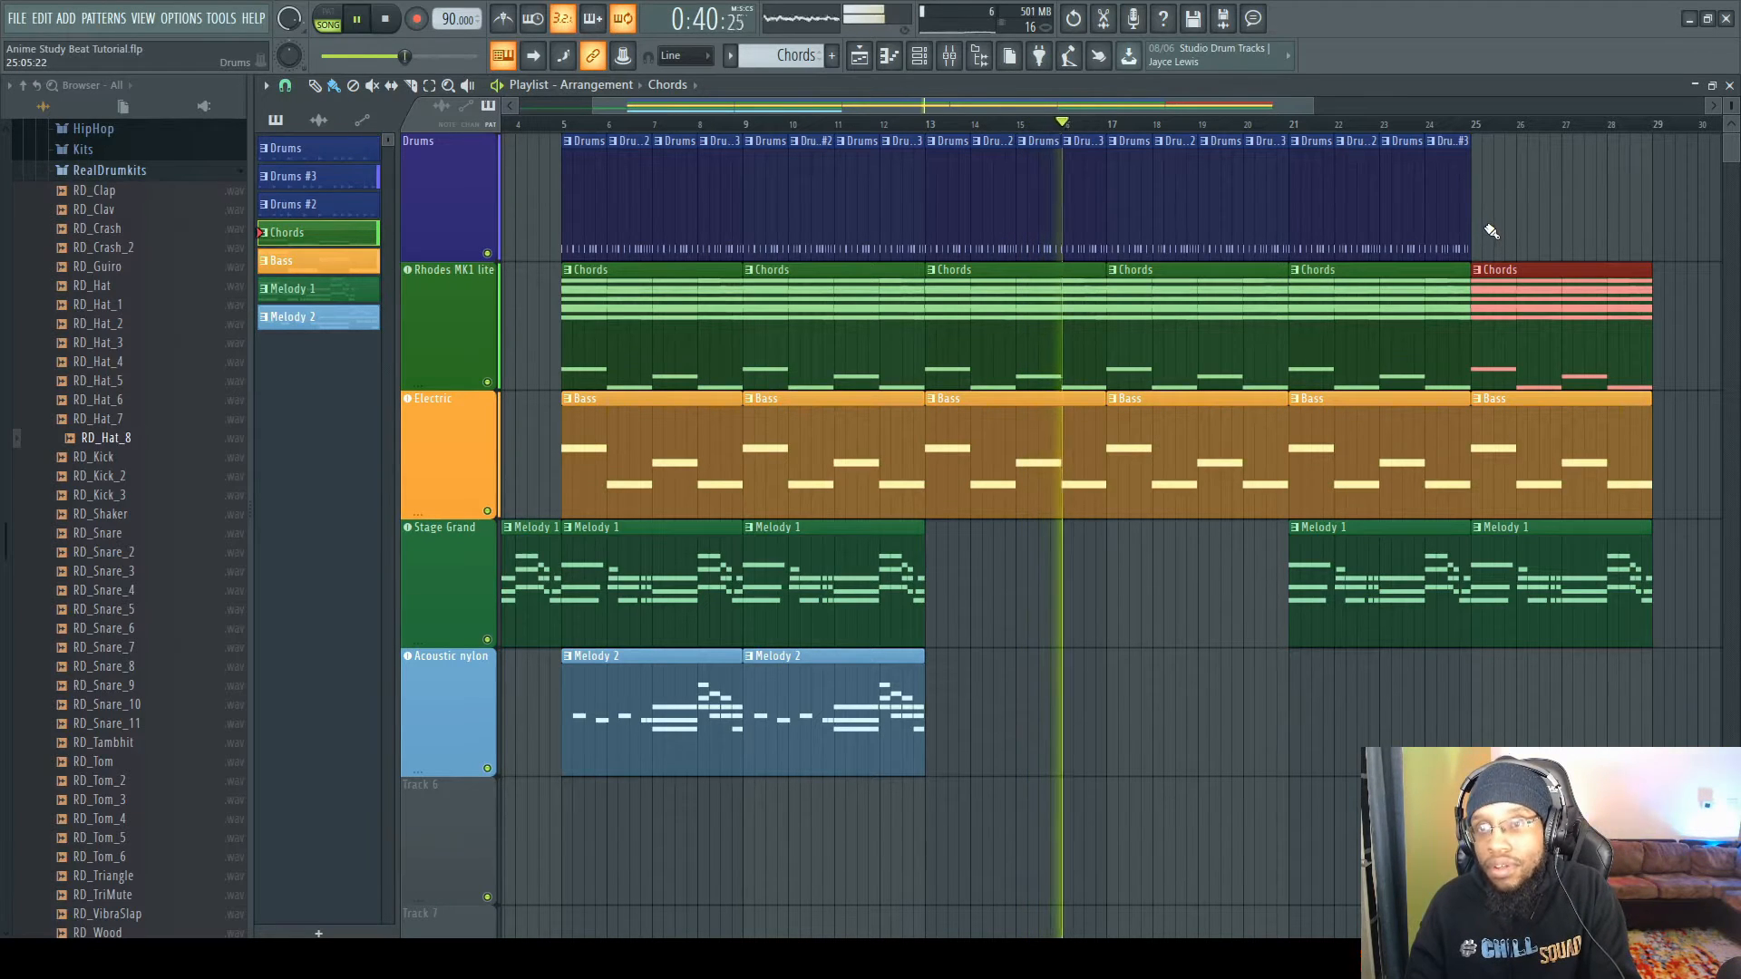
- Stop playback and duplicate the drum clips of bars 21 to 24 into bars 25 to 28
key(space)
click(1317, 196)
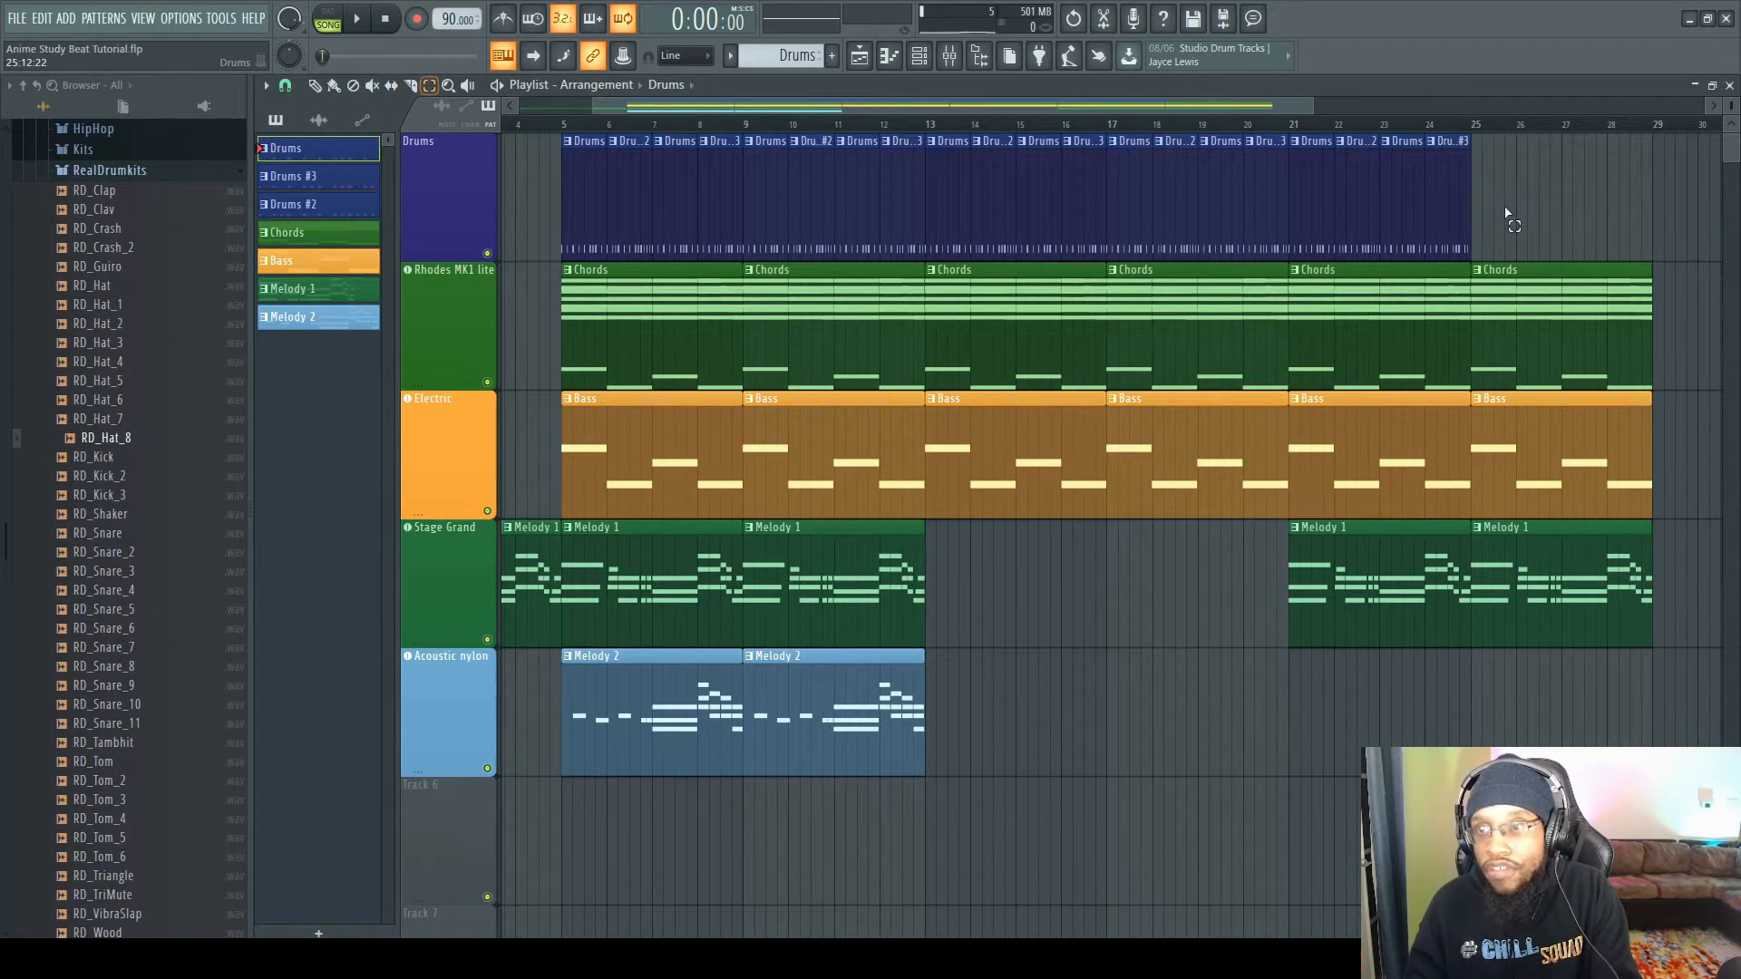
drag(1507, 213, 1290, 215)
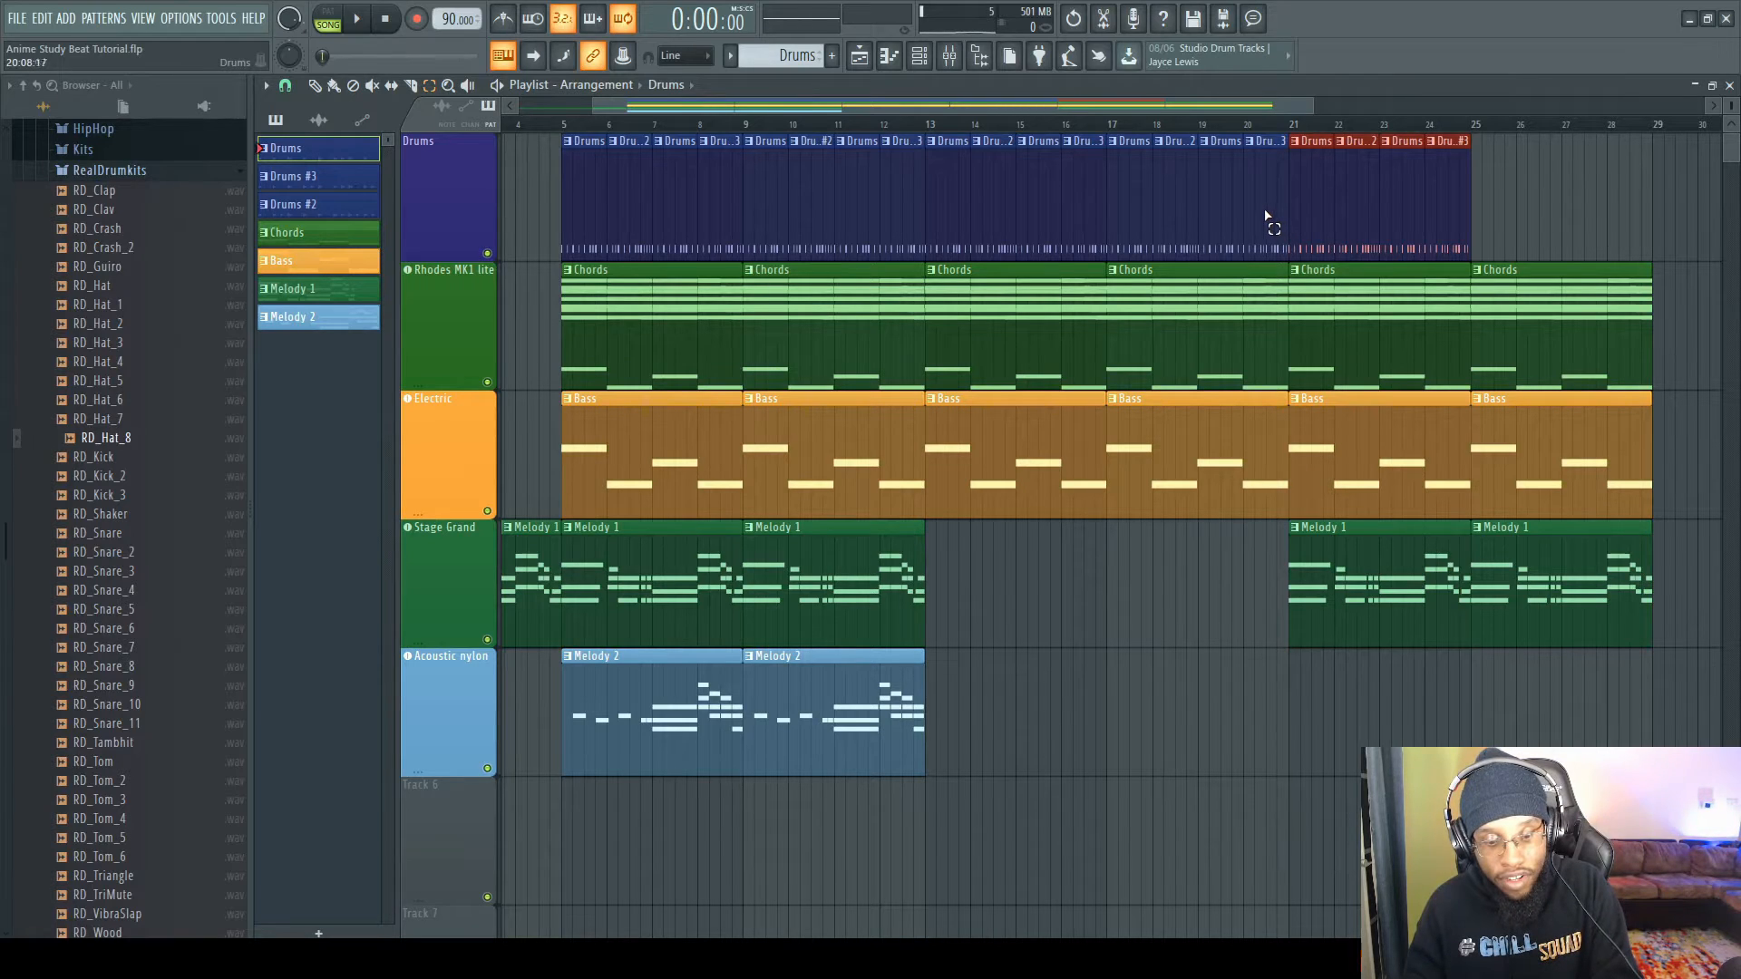
key(ctrl+b)
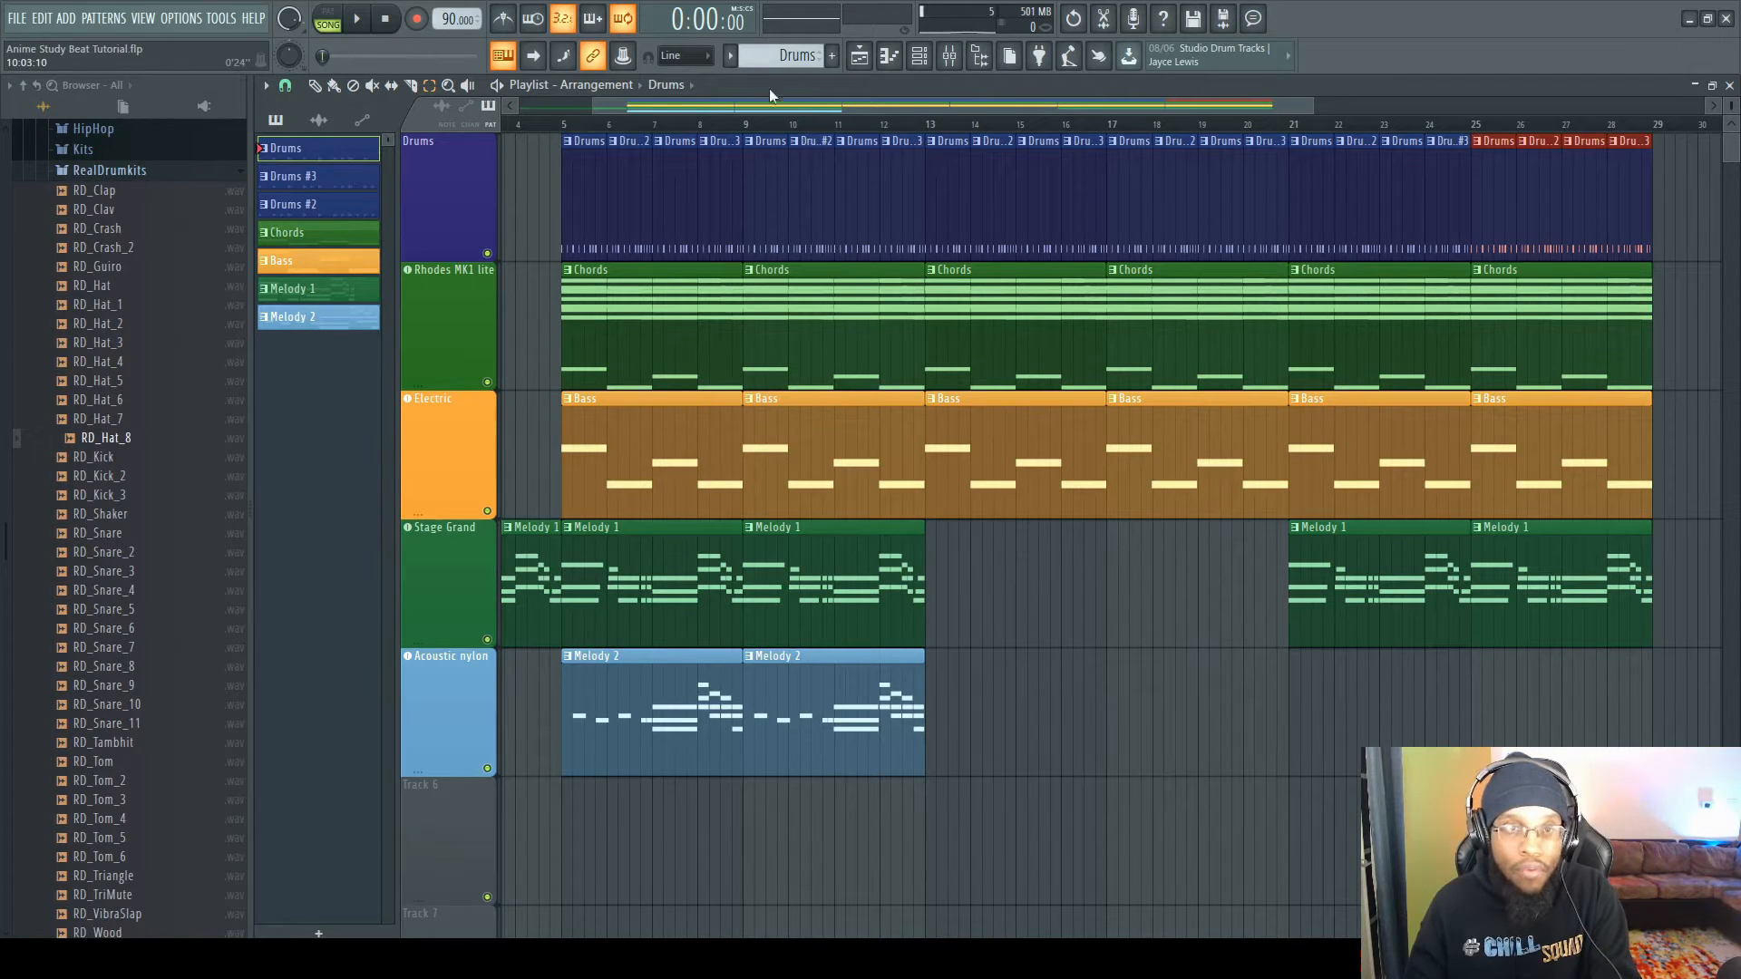
- Duplicate the full section of bars 5 to 12, place the copy at bars 29 to 36, and clear the selection
drag(760, 105, 533, 128)
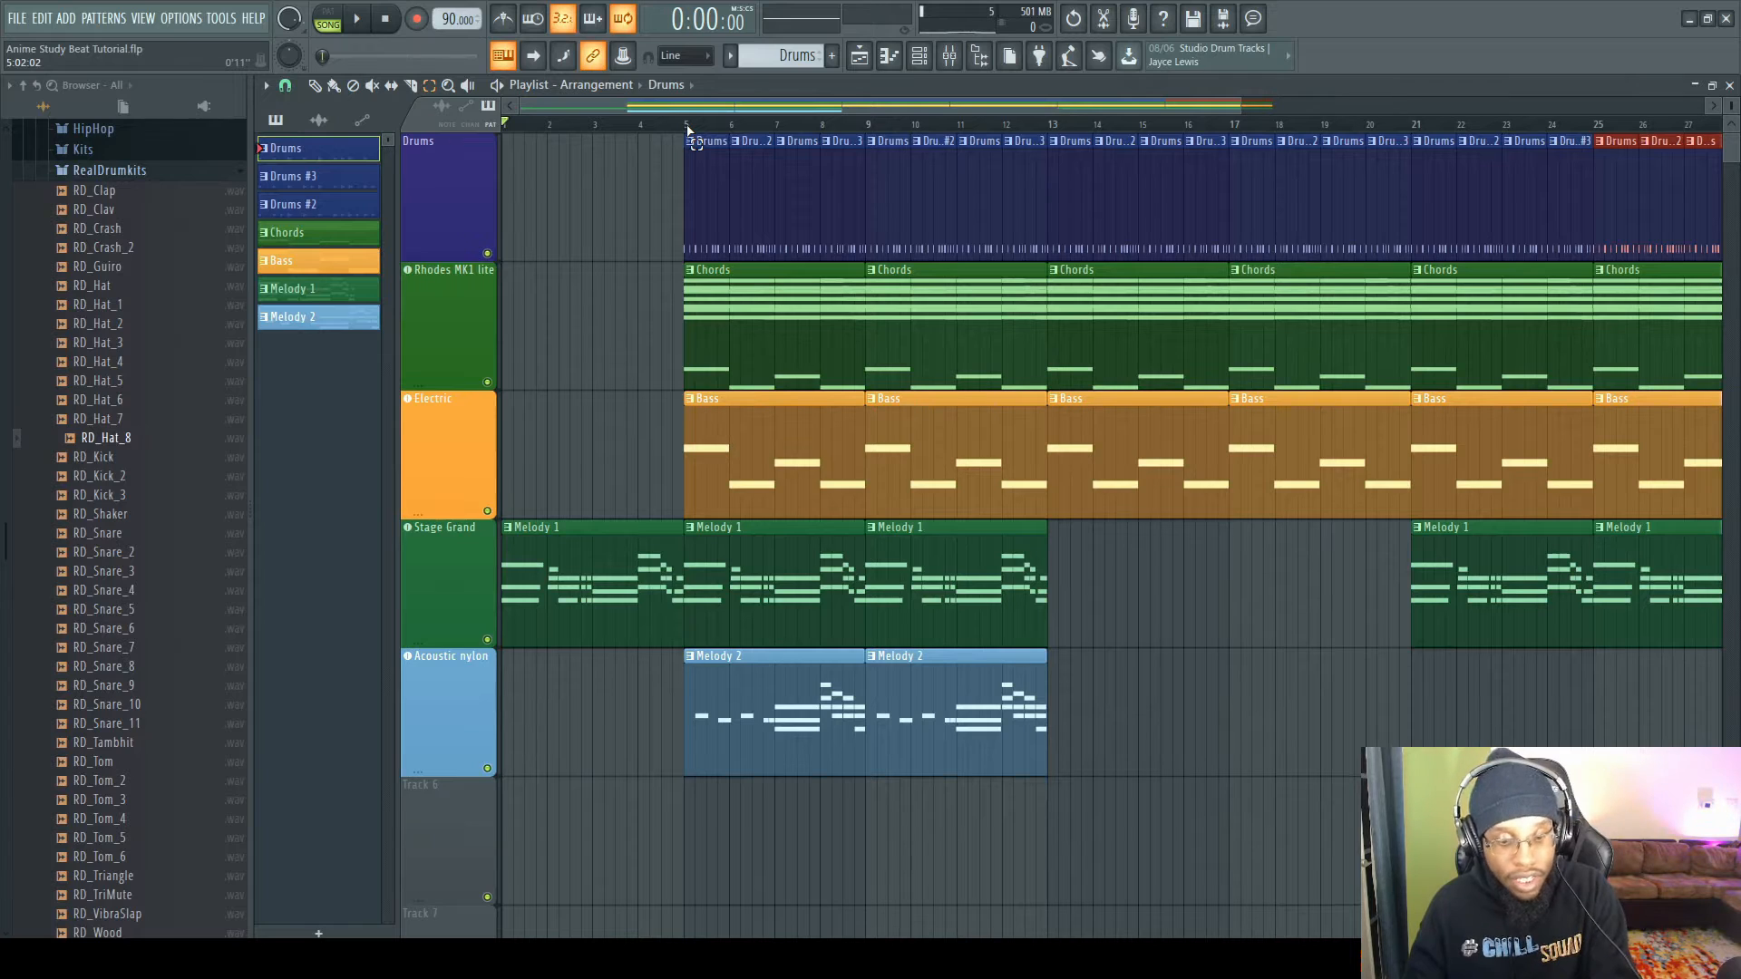
drag(689, 134, 1050, 158)
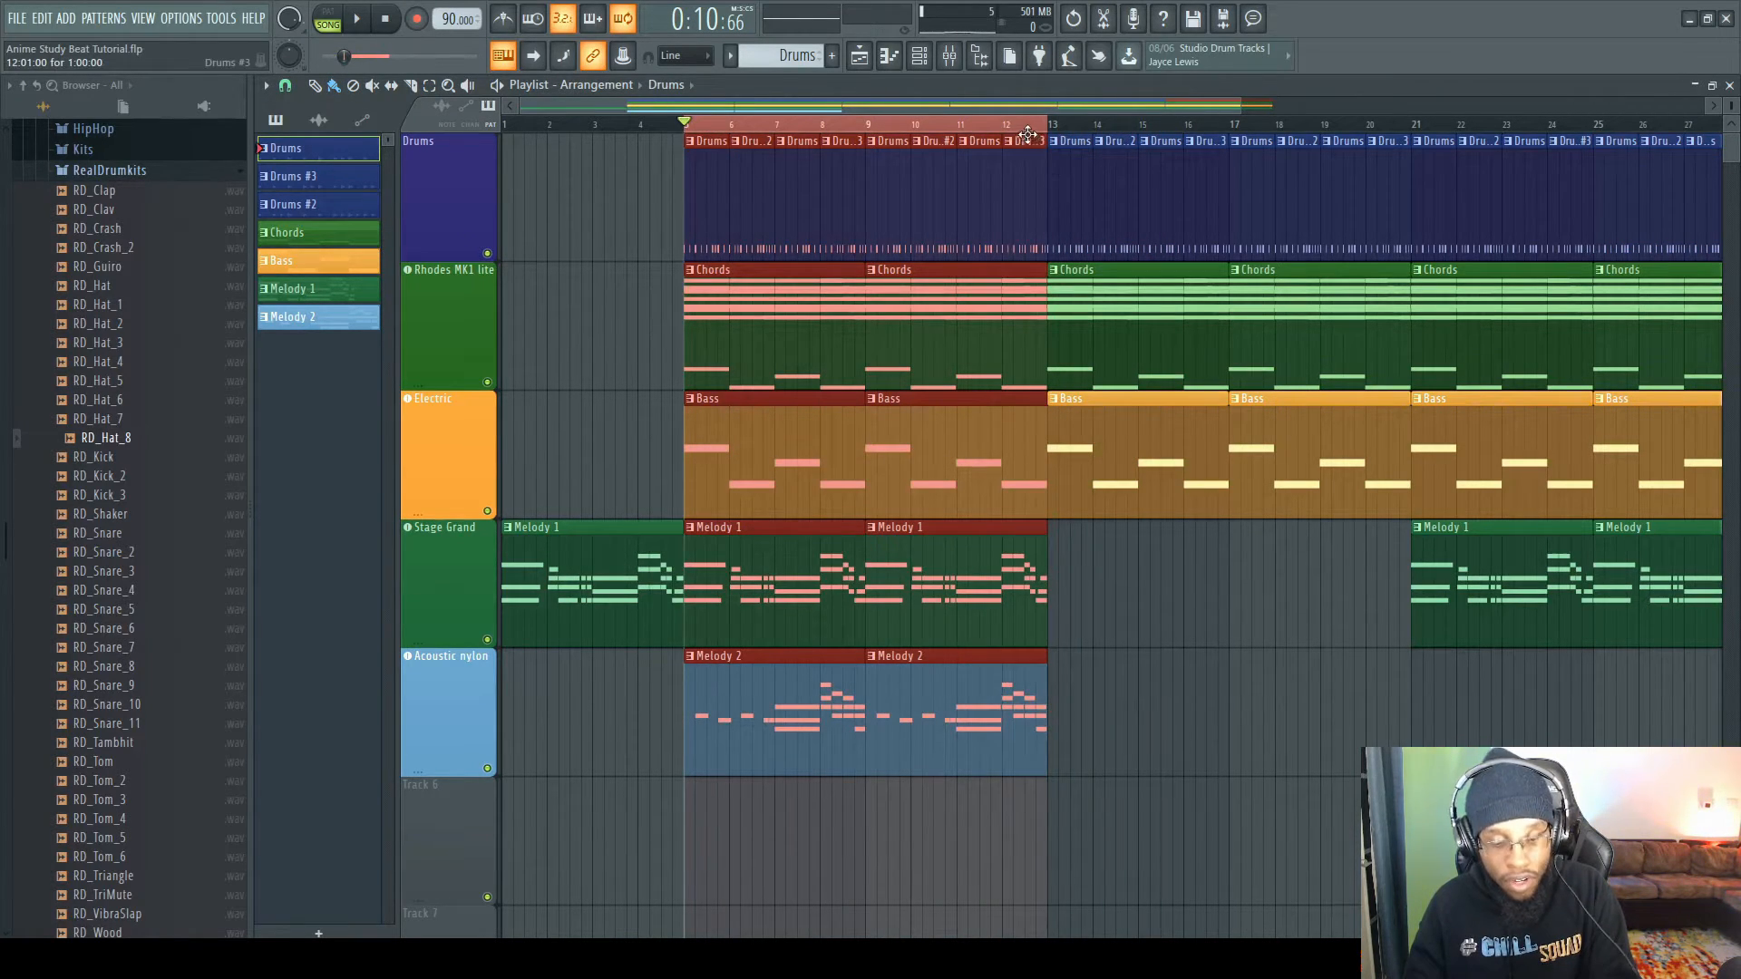
drag(804, 106, 1337, 105)
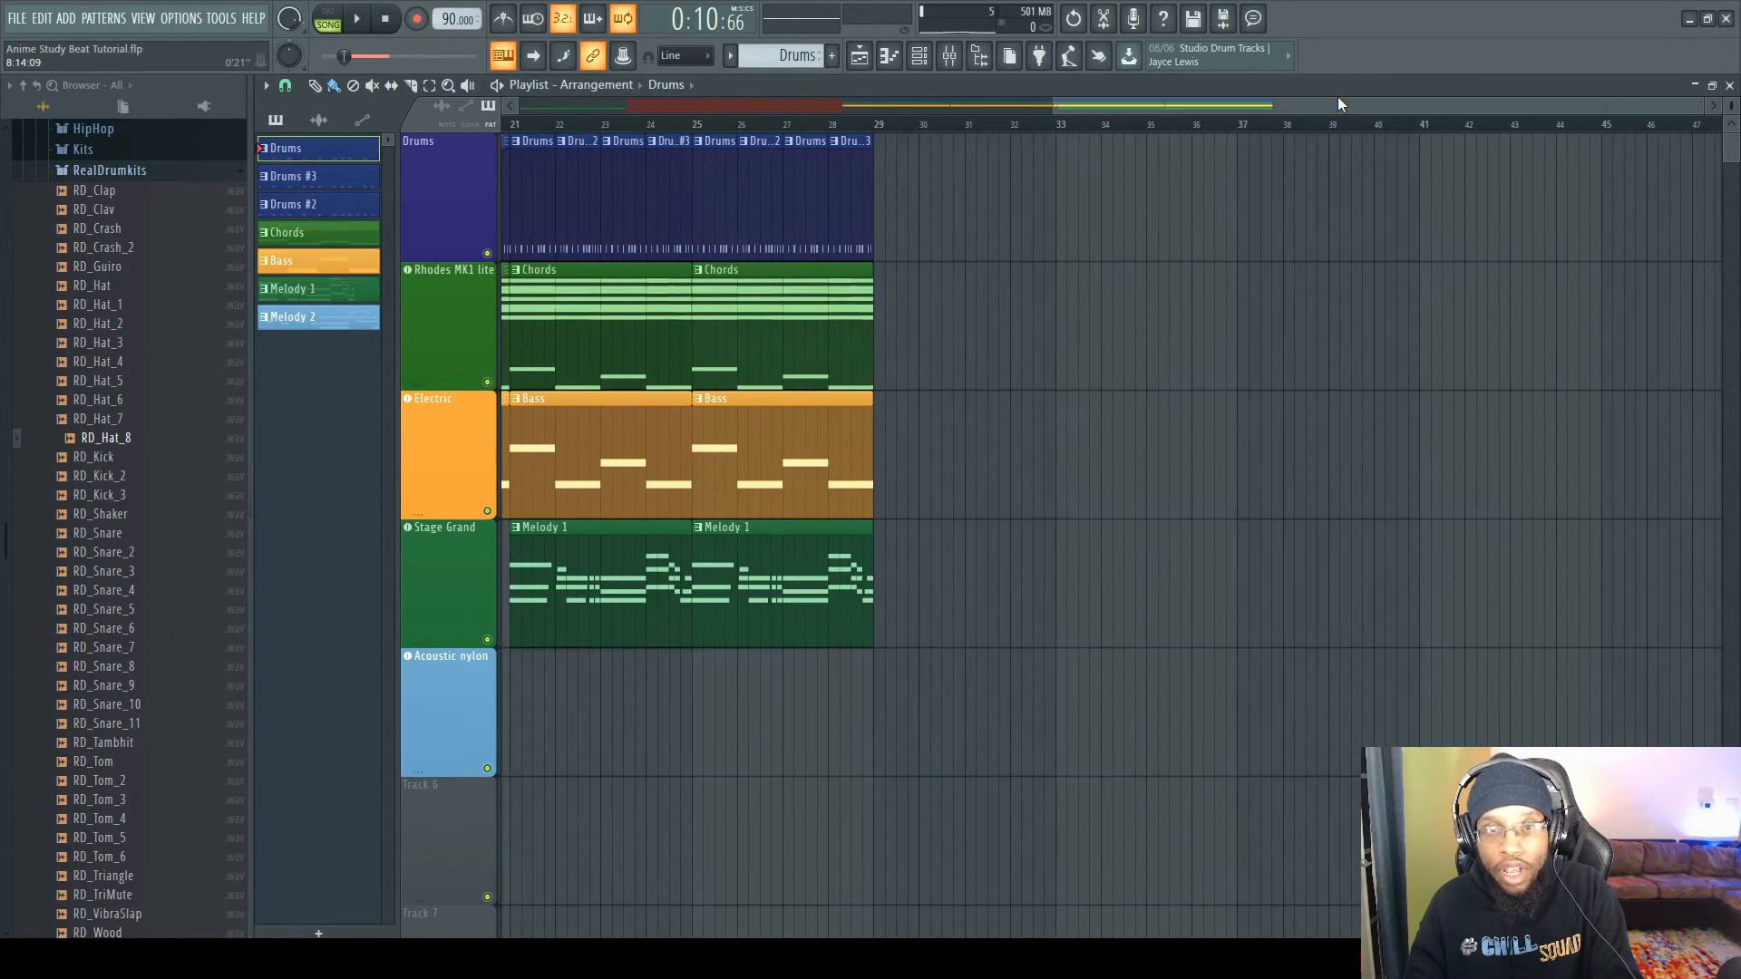
key(ctrl+b)
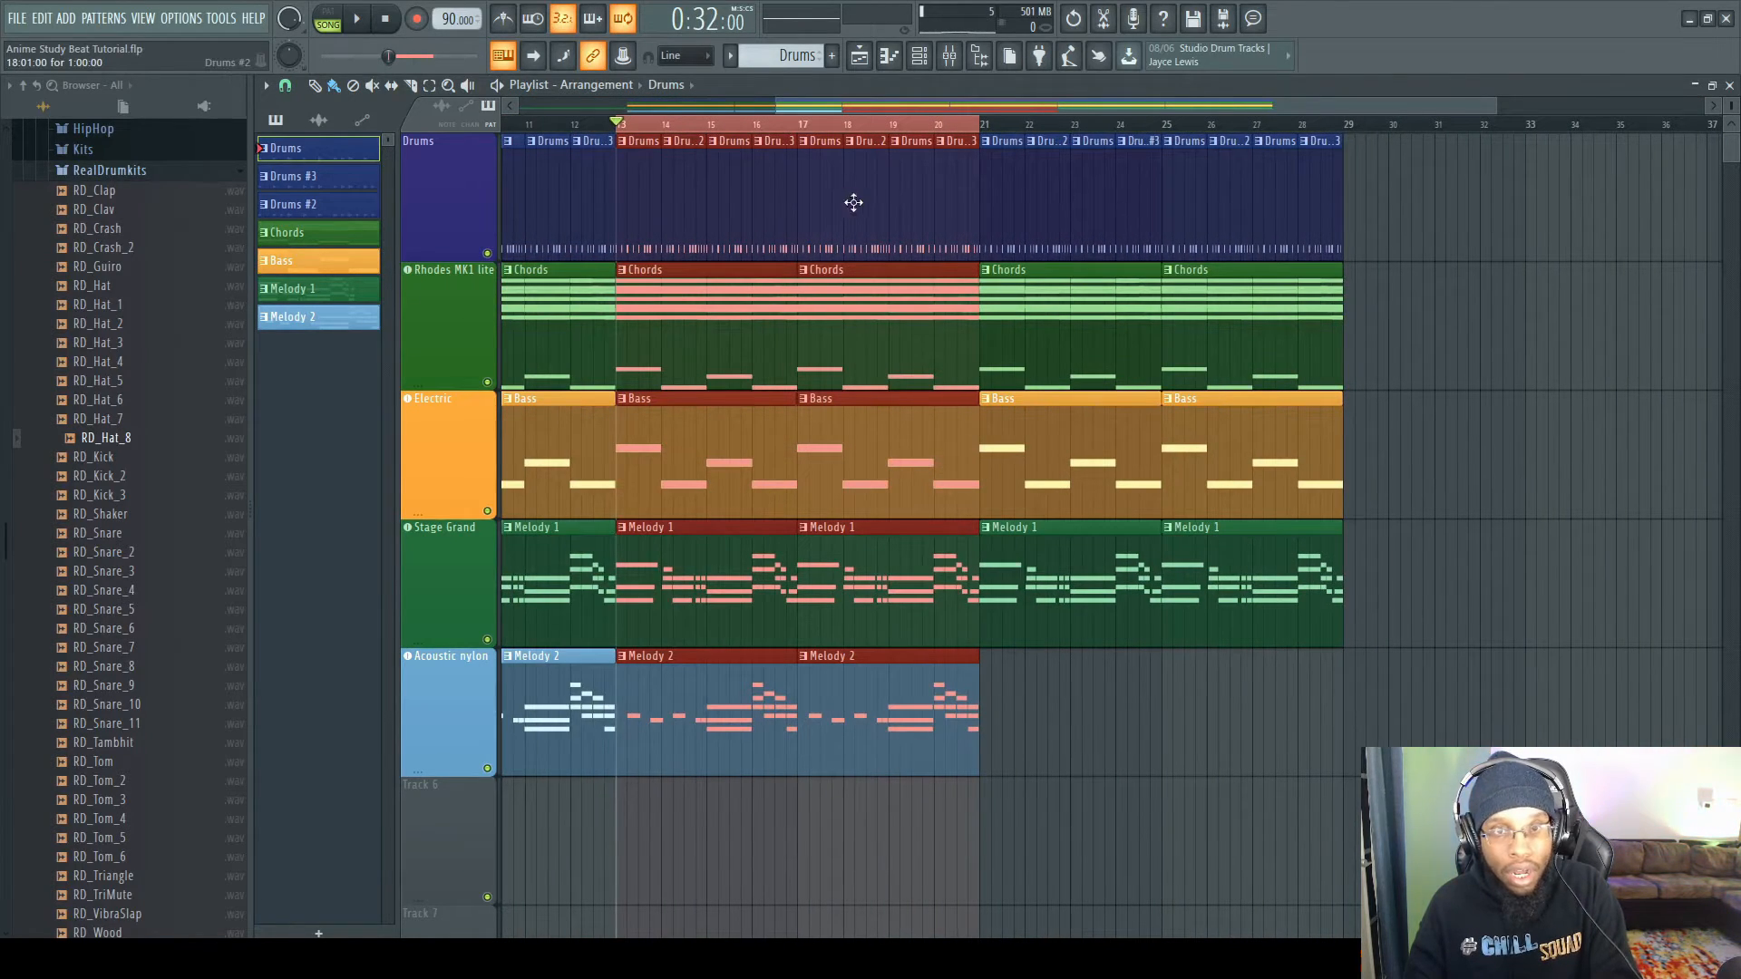
drag(868, 203, 1596, 210)
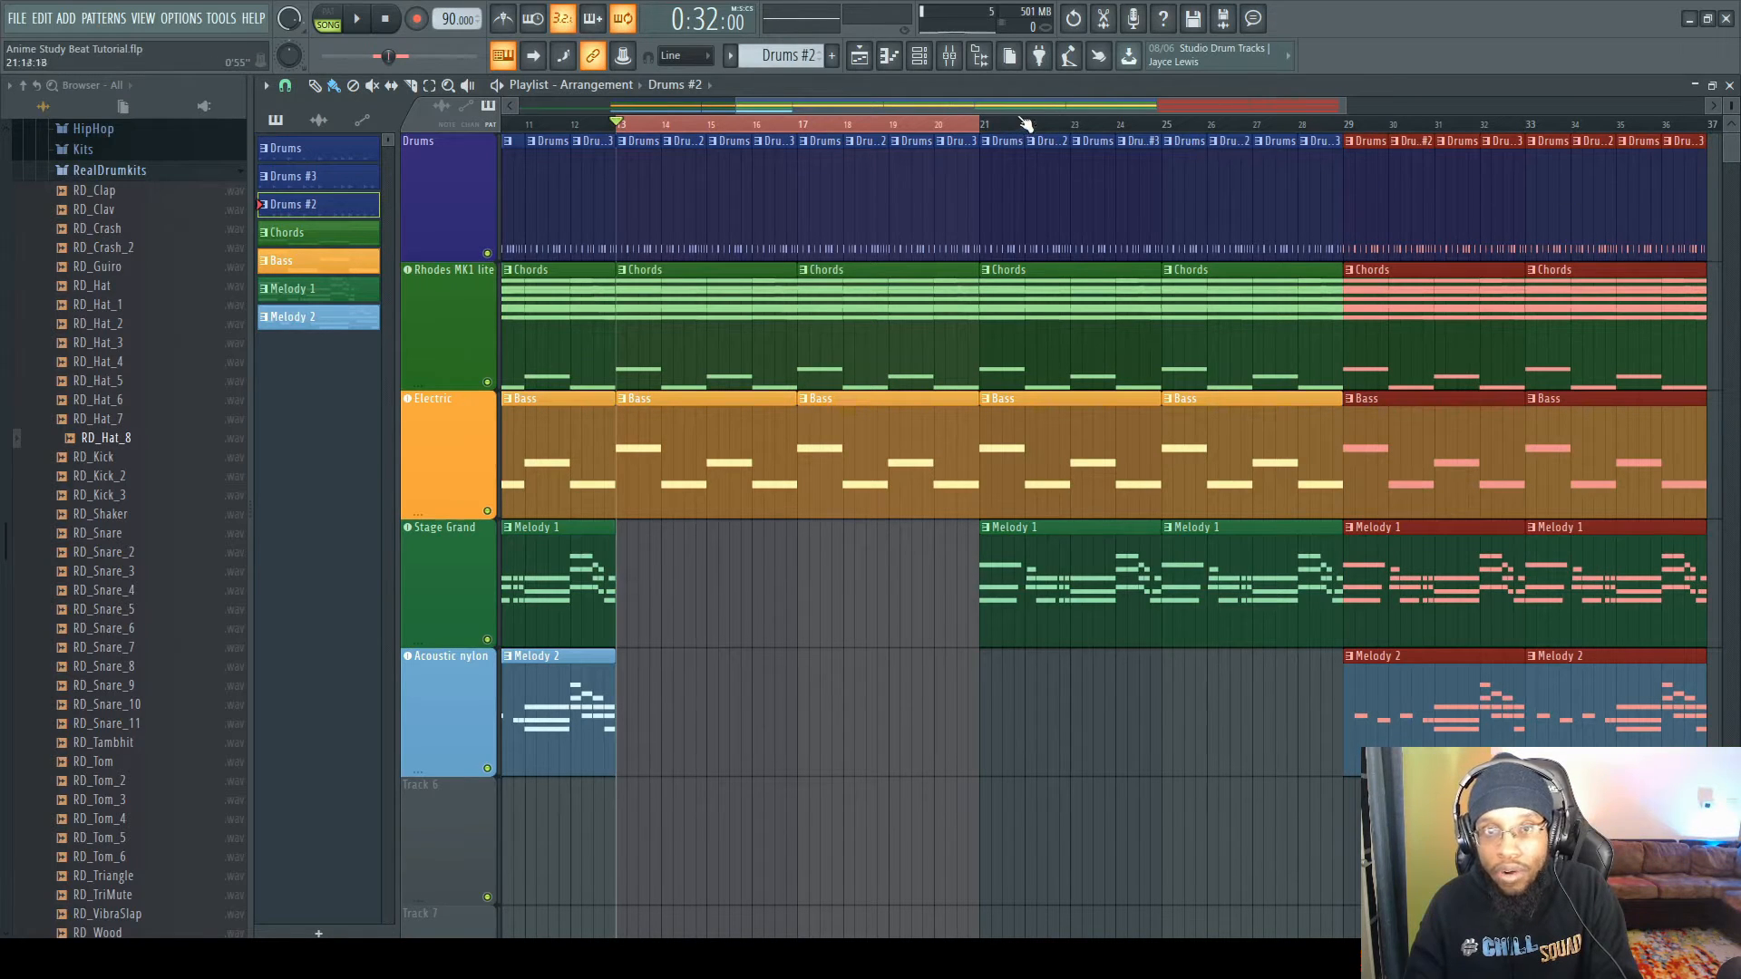
drag(1025, 108, 953, 131)
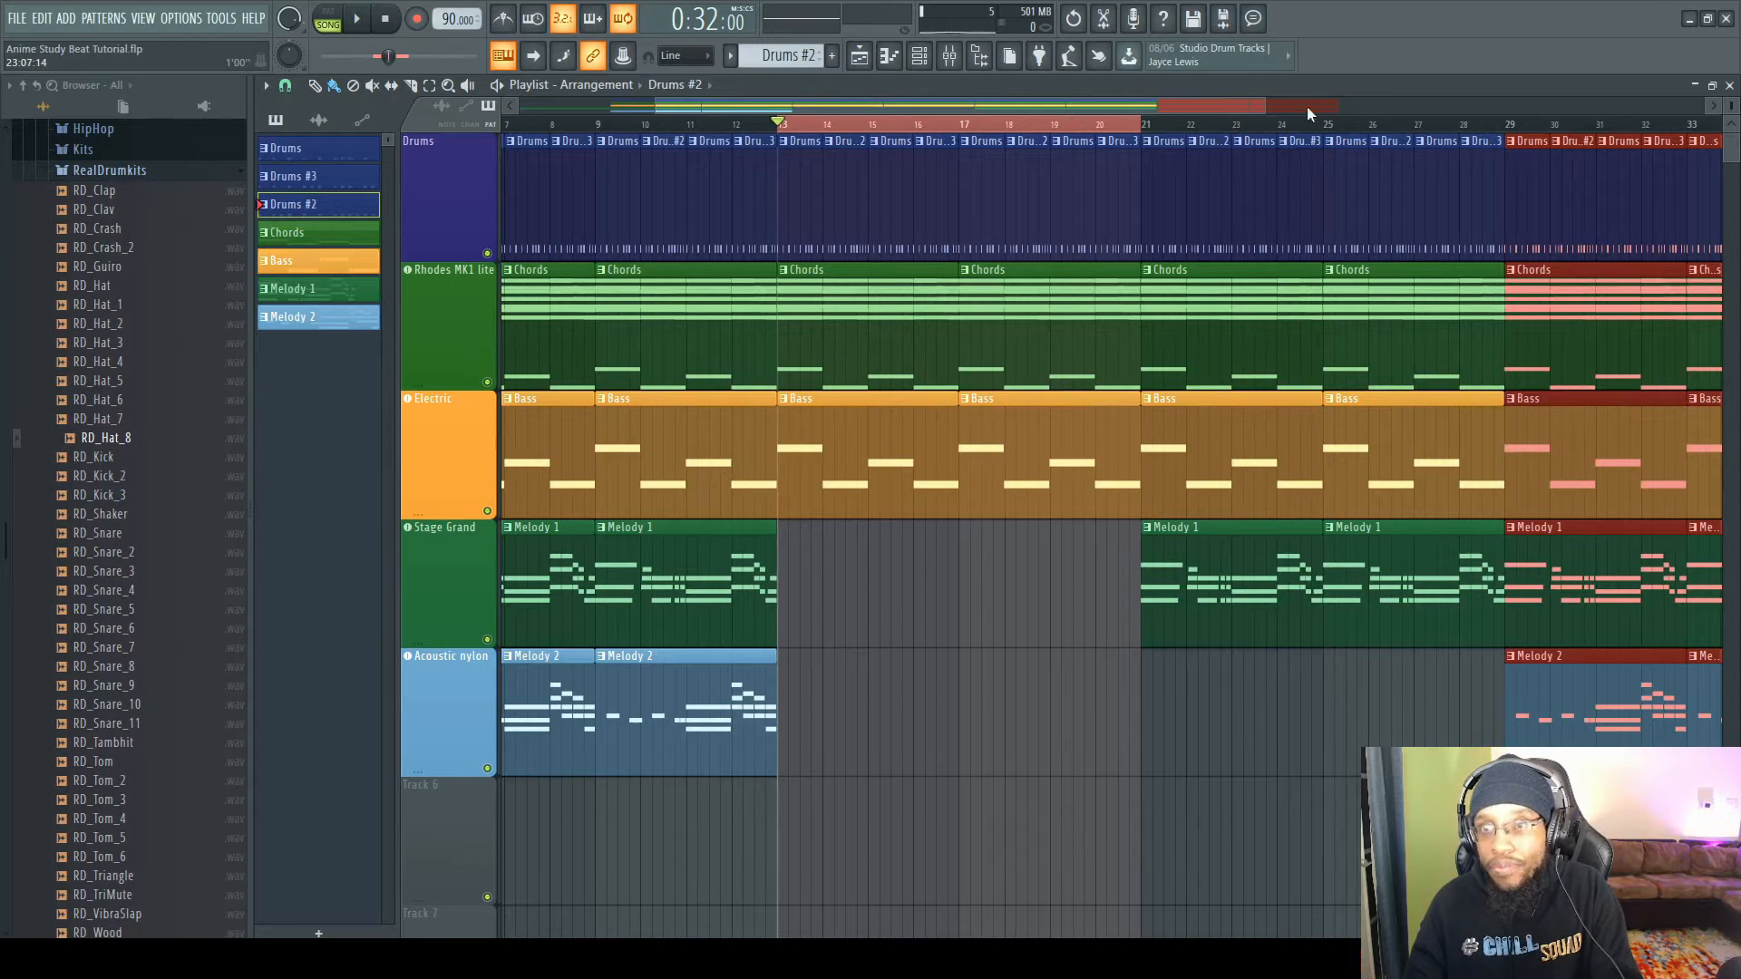
drag(1271, 106, 1059, 111)
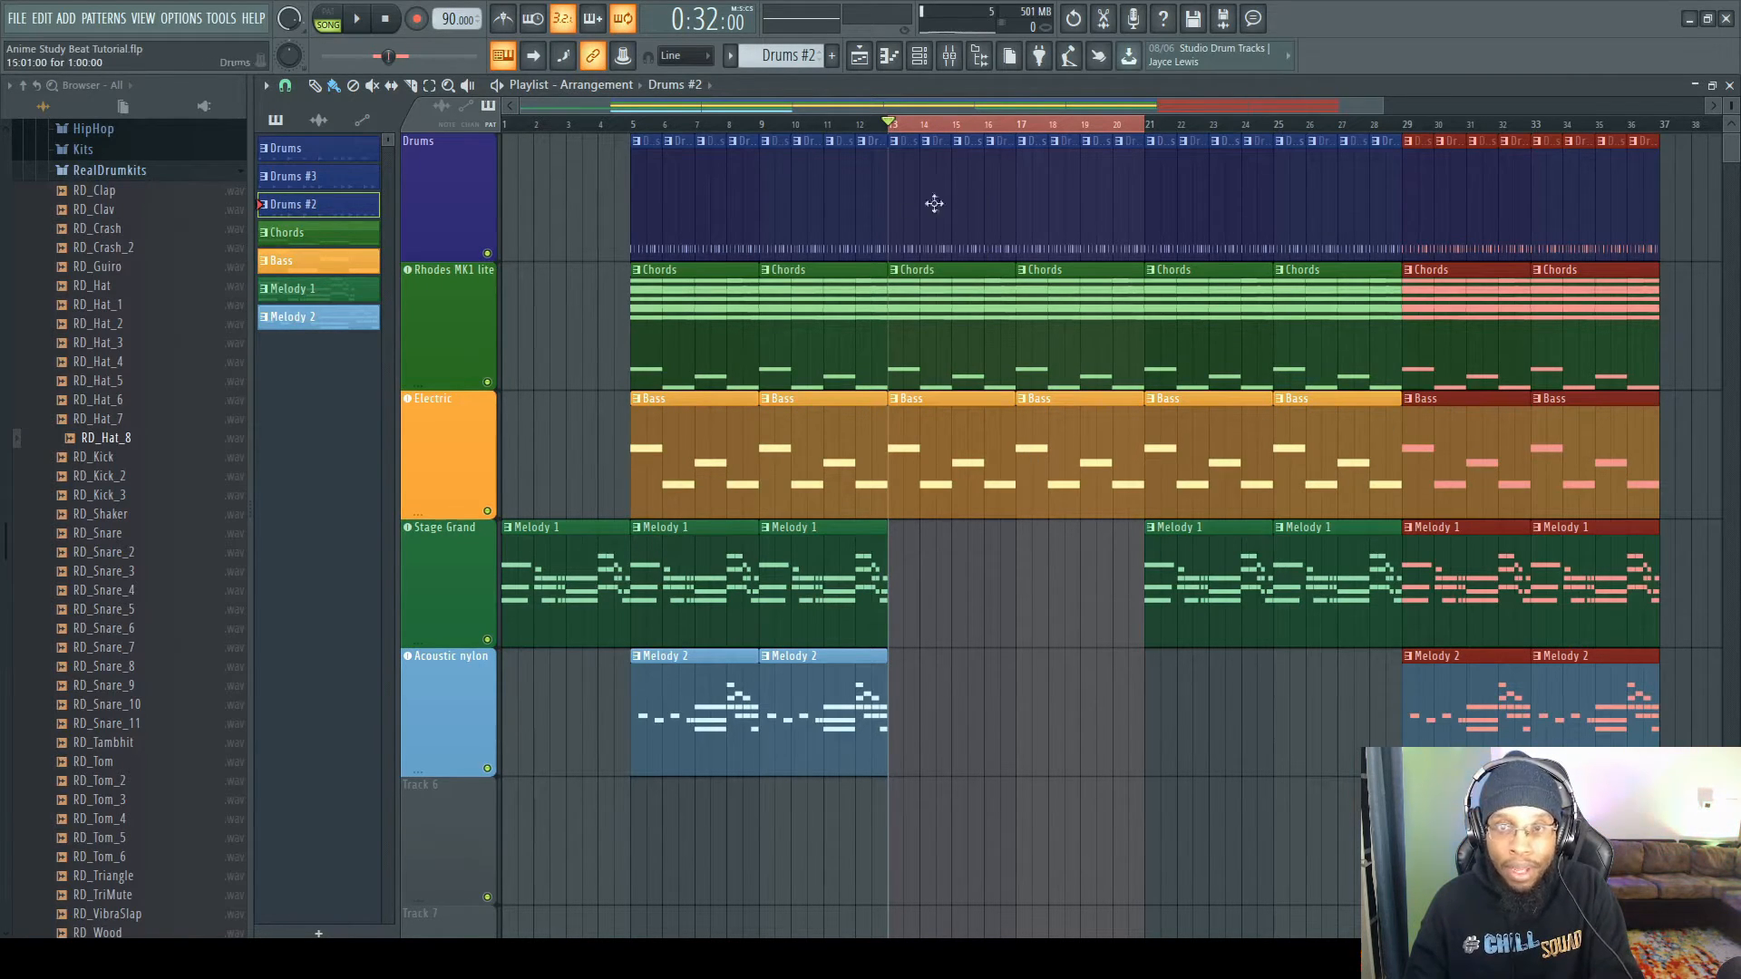
click(955, 582)
right_click(985, 584)
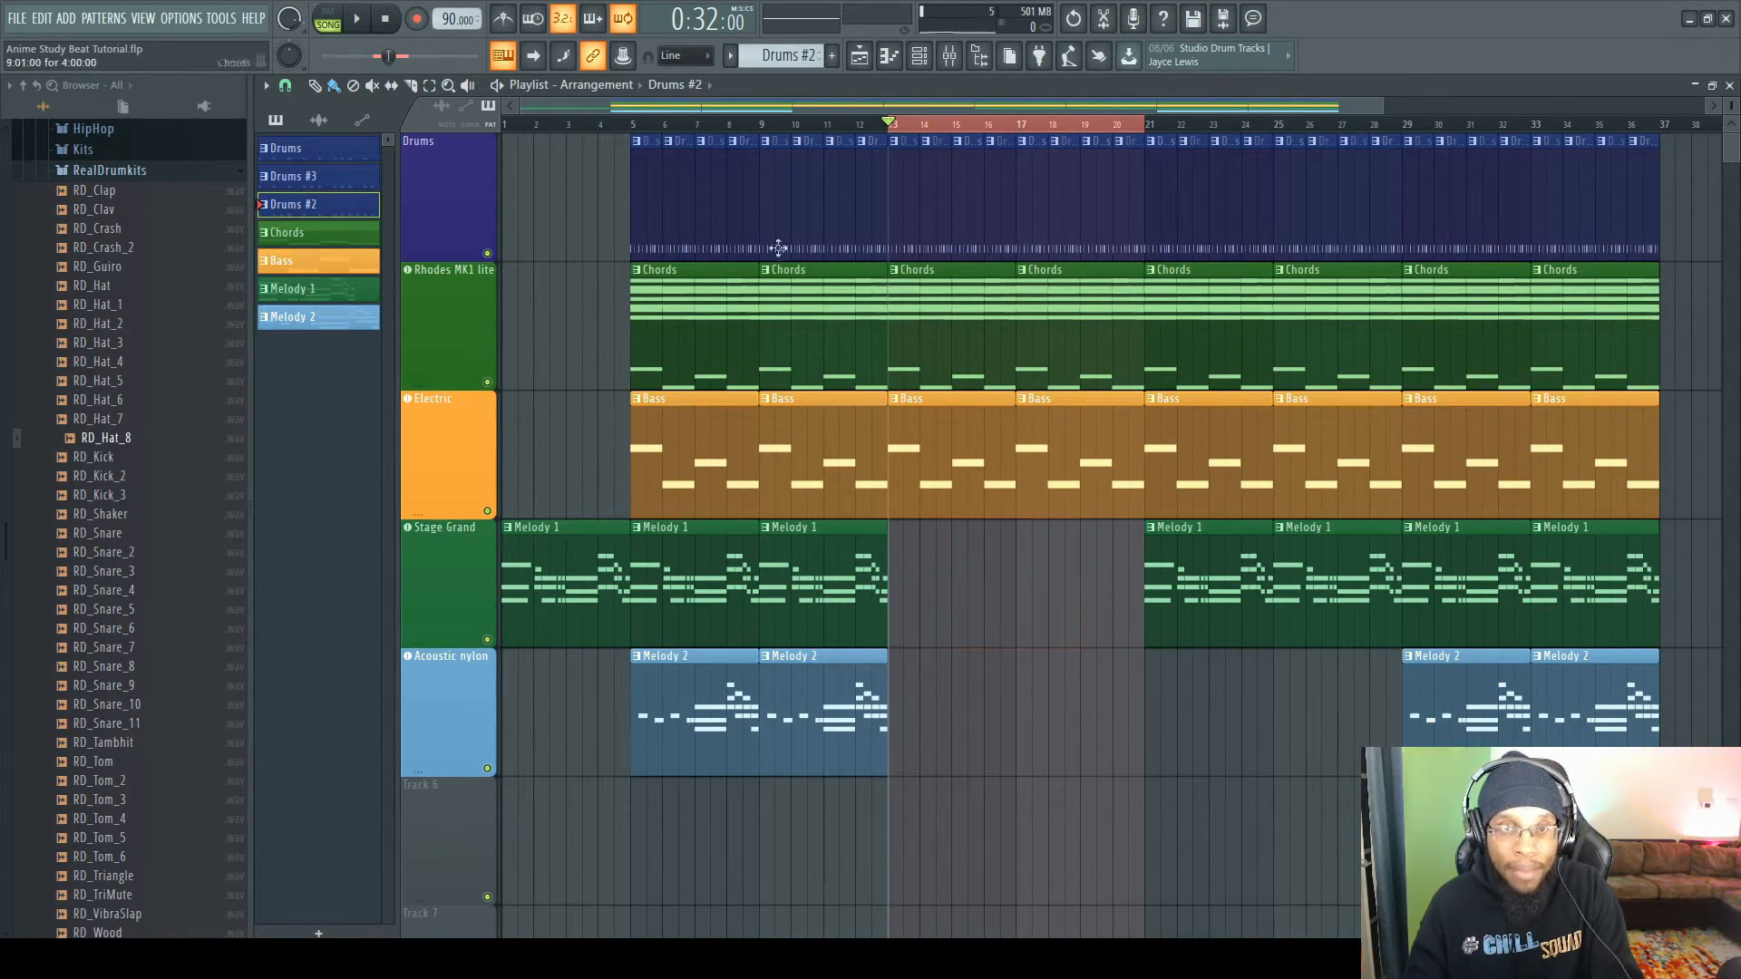
click(639, 131)
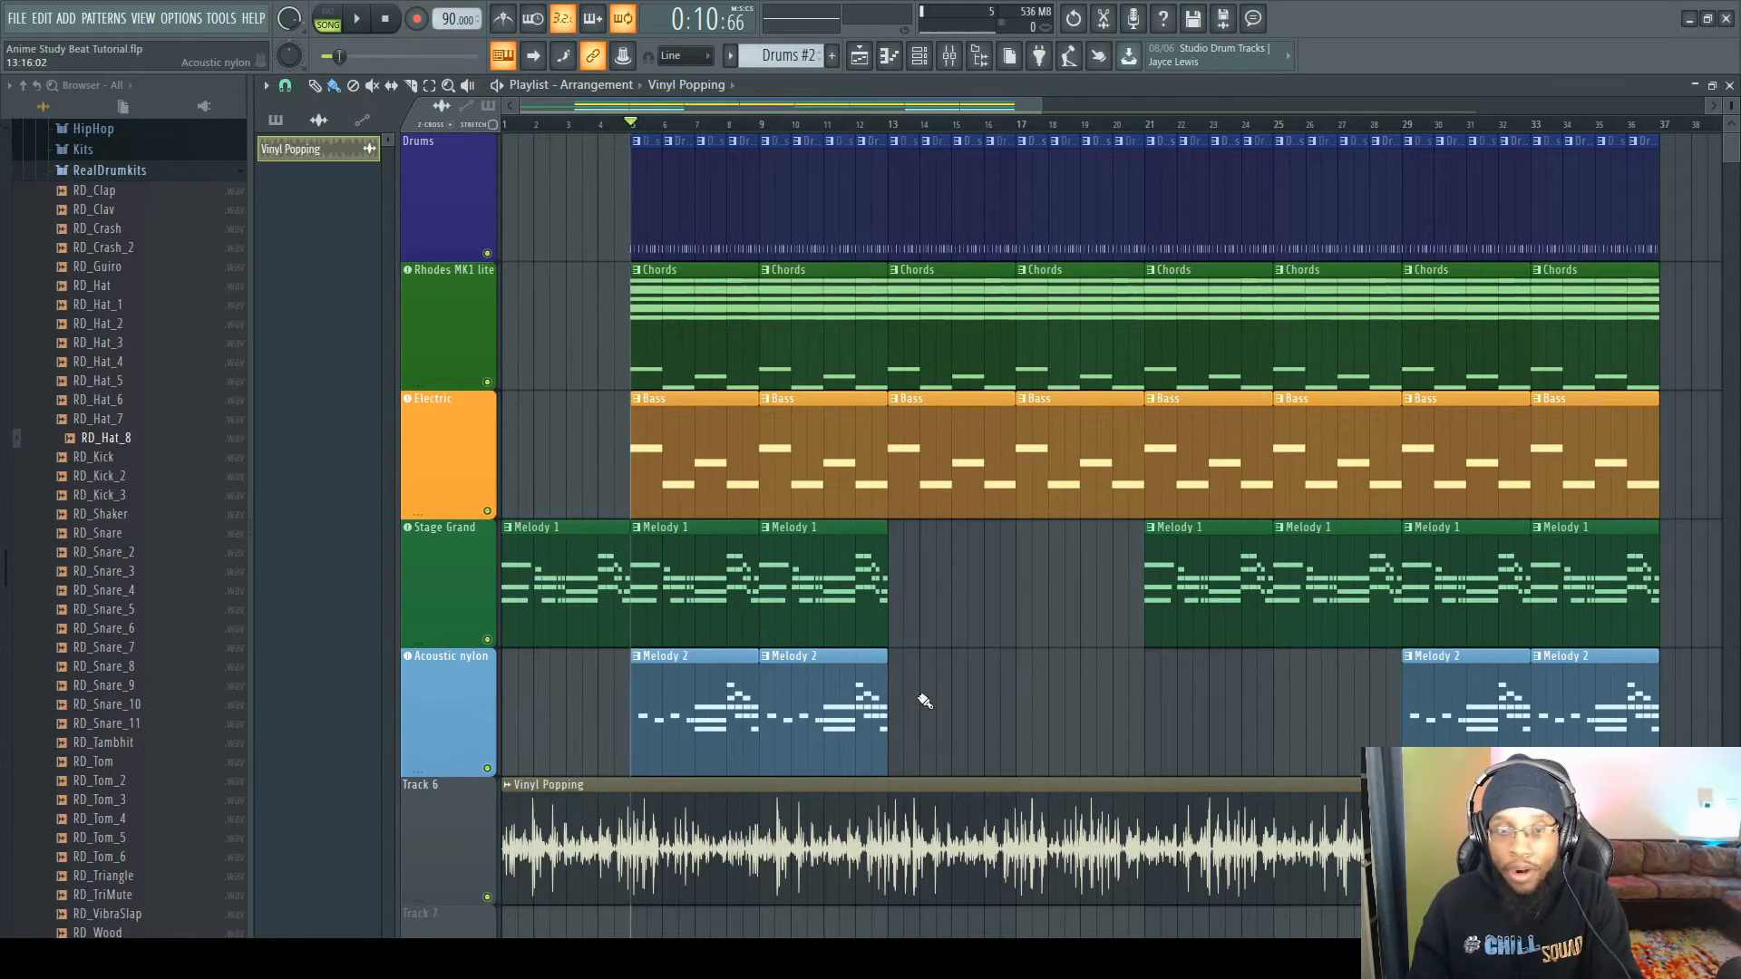
- Slice the Vinyl Popping audio clip at bar 37, where the song ends, and delete the remainder
drag(830, 106, 1078, 105)
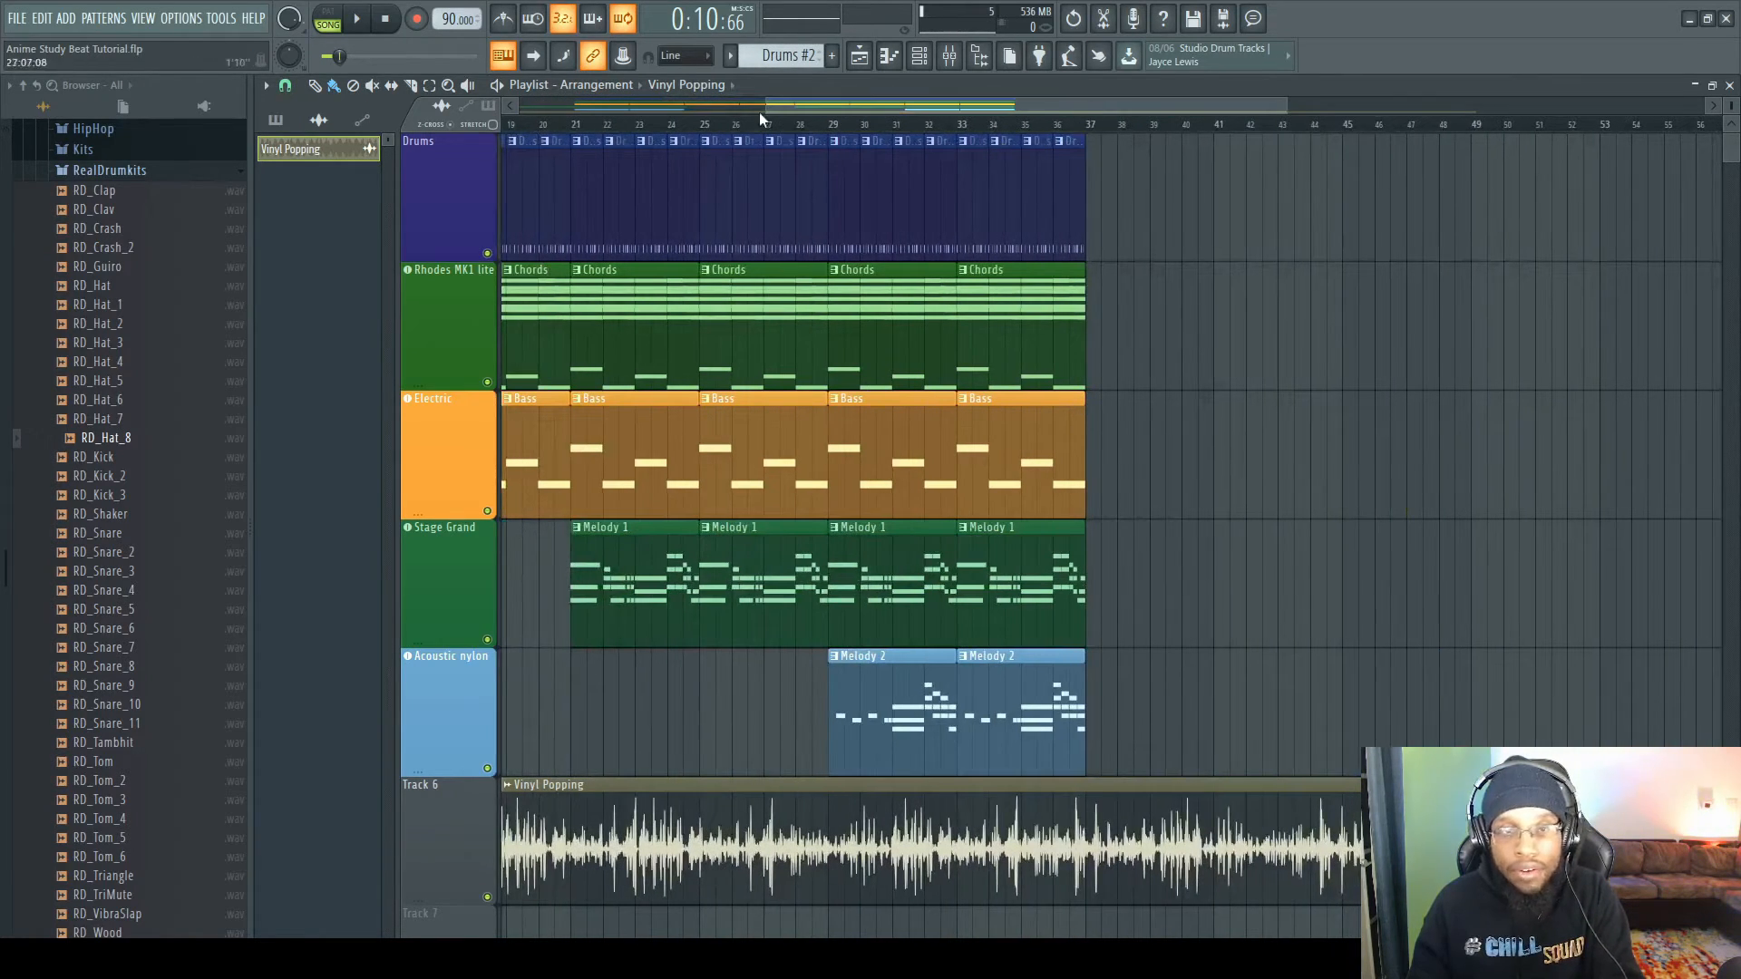
click(412, 86)
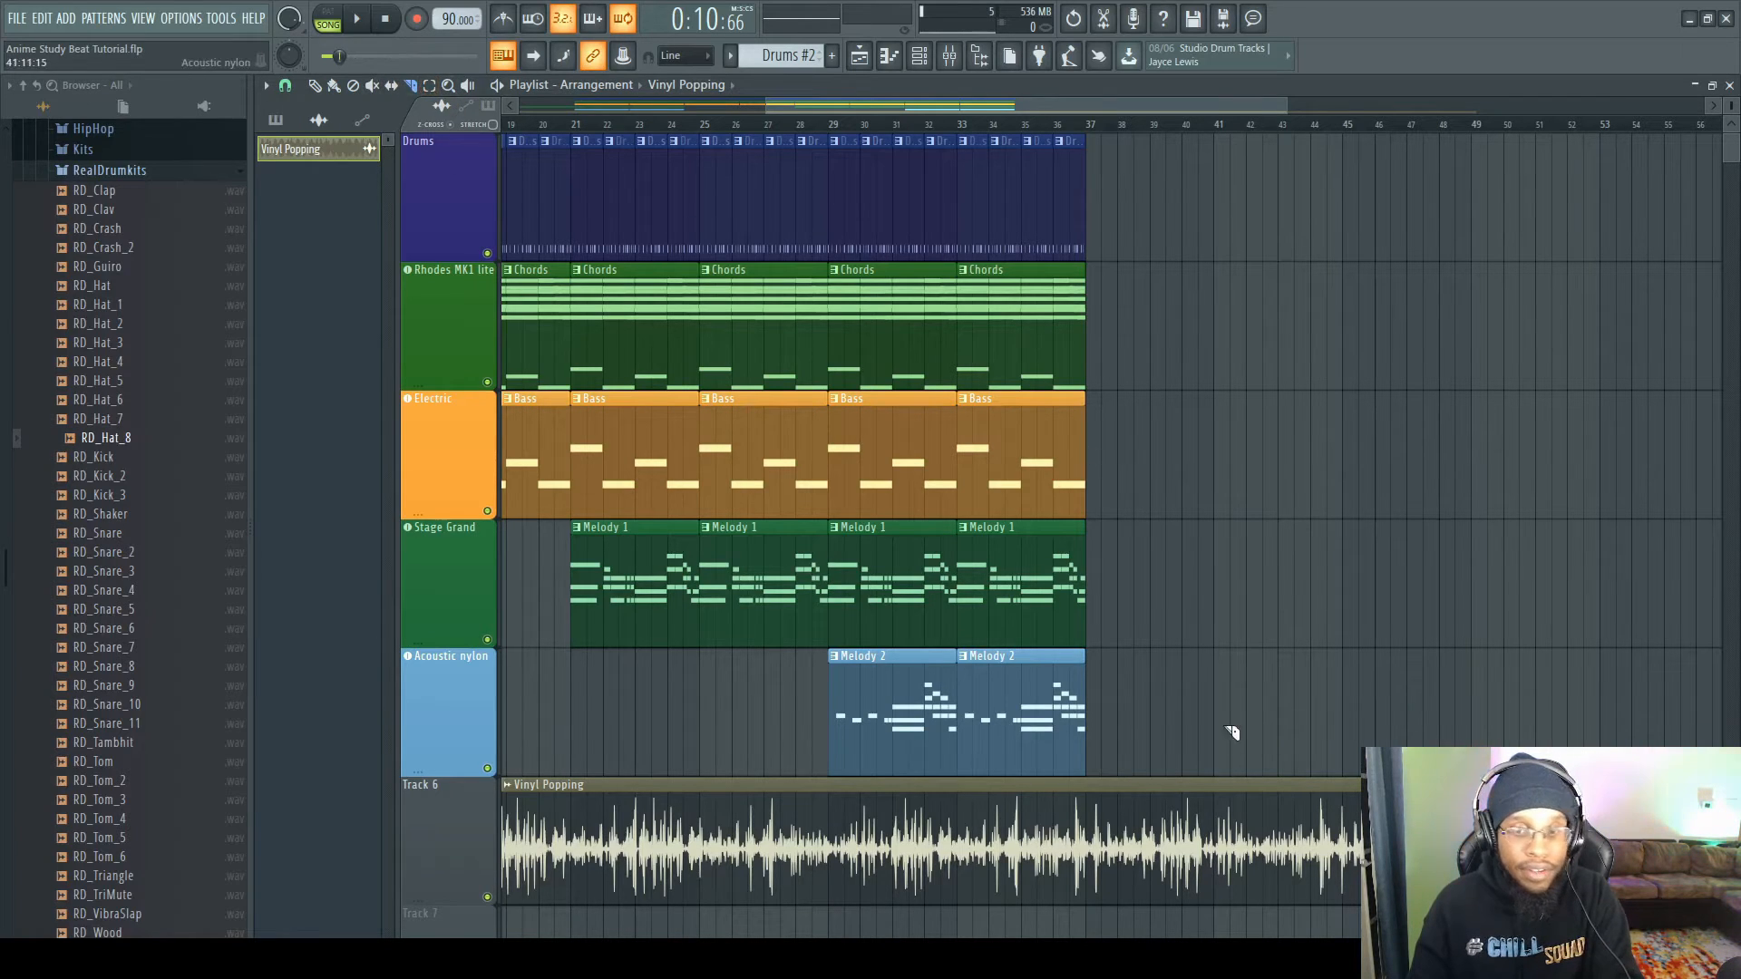
drag(1089, 784, 1087, 927)
click(334, 85)
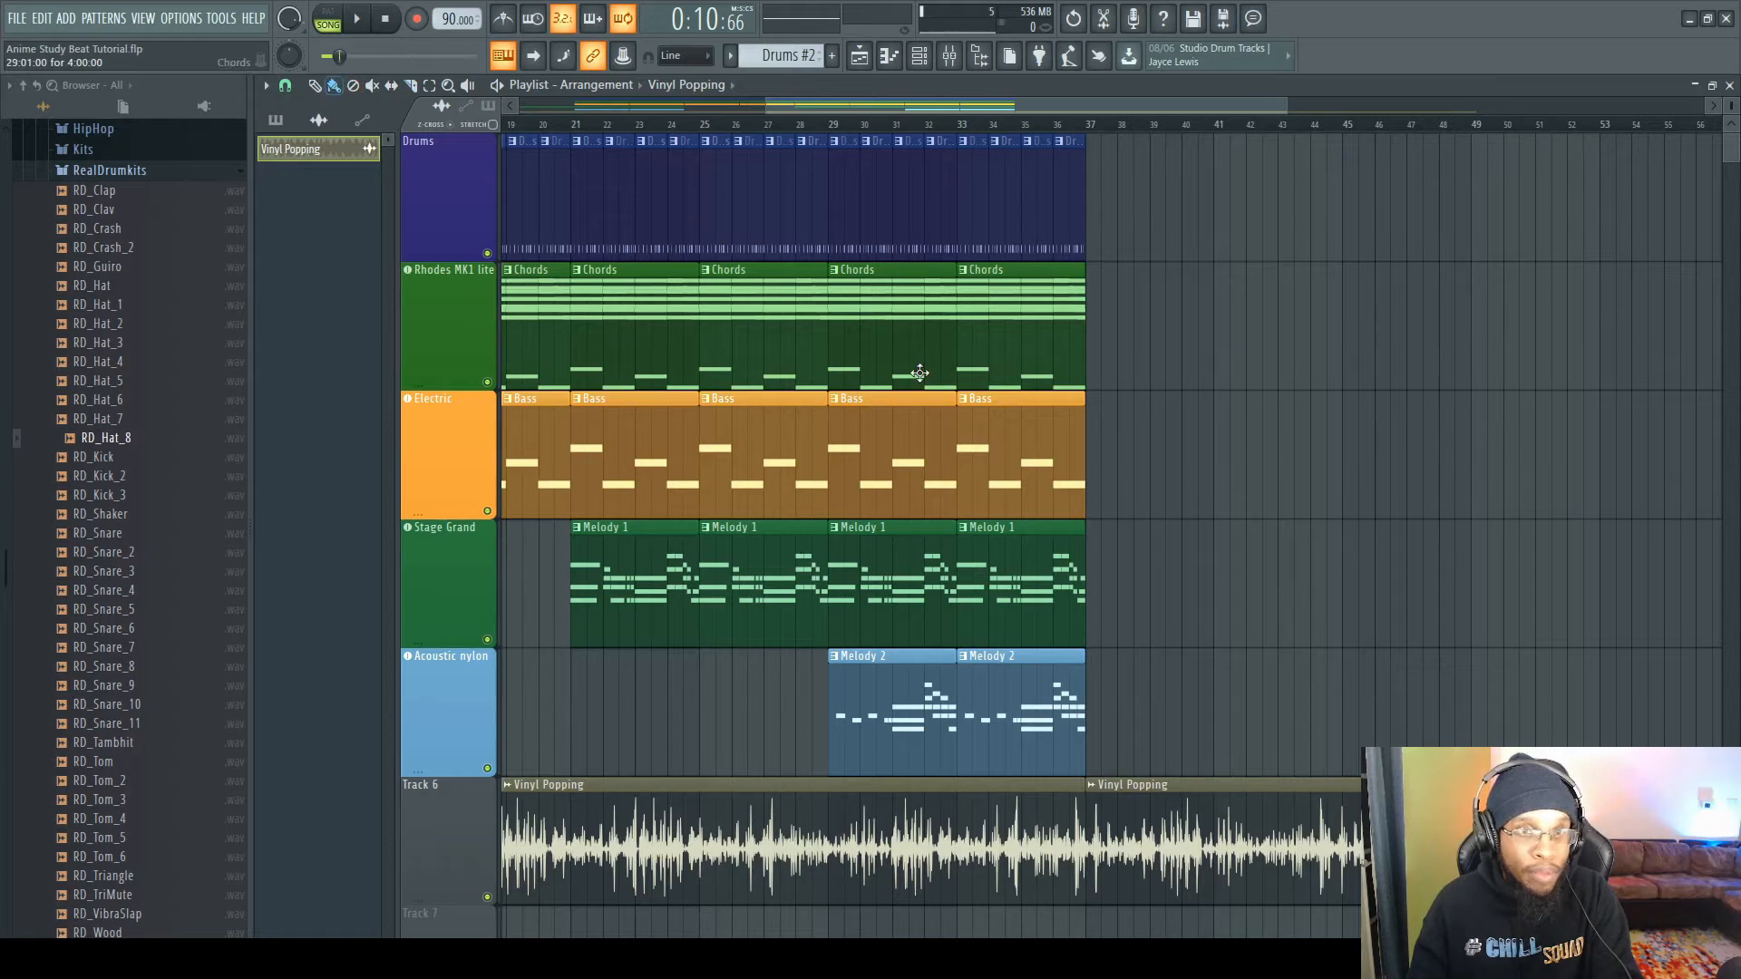
right_click(1241, 784)
scroll(1503, 385, left, 5)
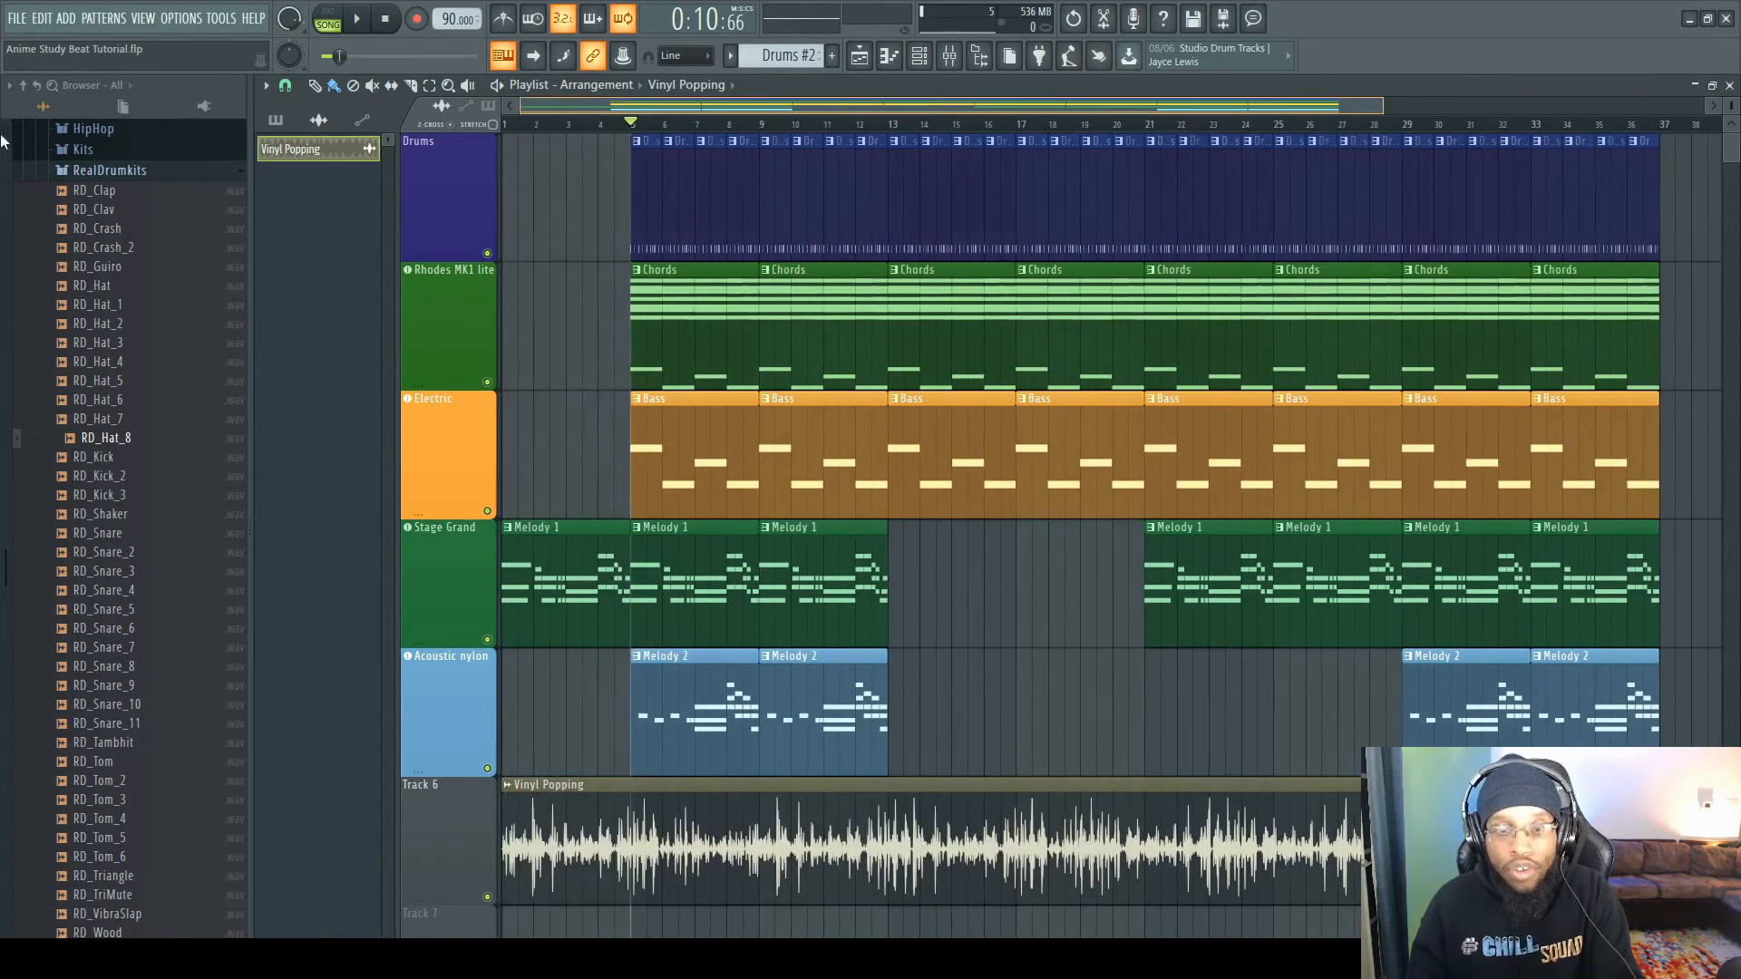
- Route the Vinyl Popping channel to a free mixer track and lower its channel volume to 16%
double_click(580, 785)
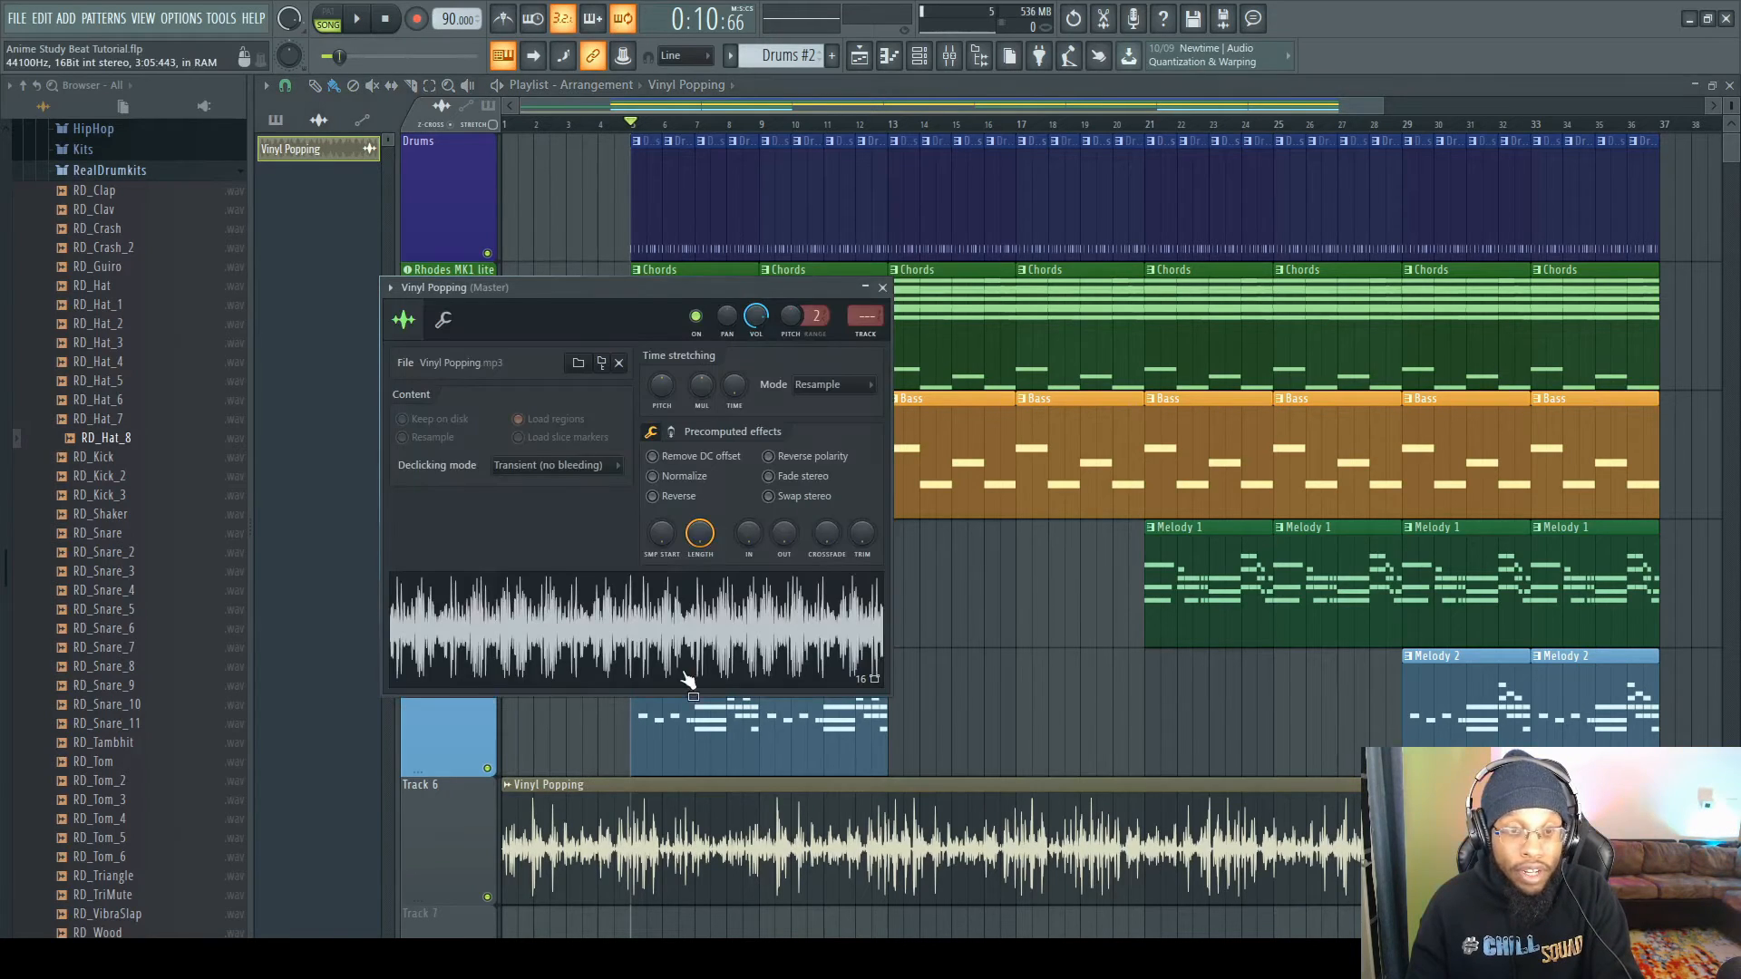
click(390, 289)
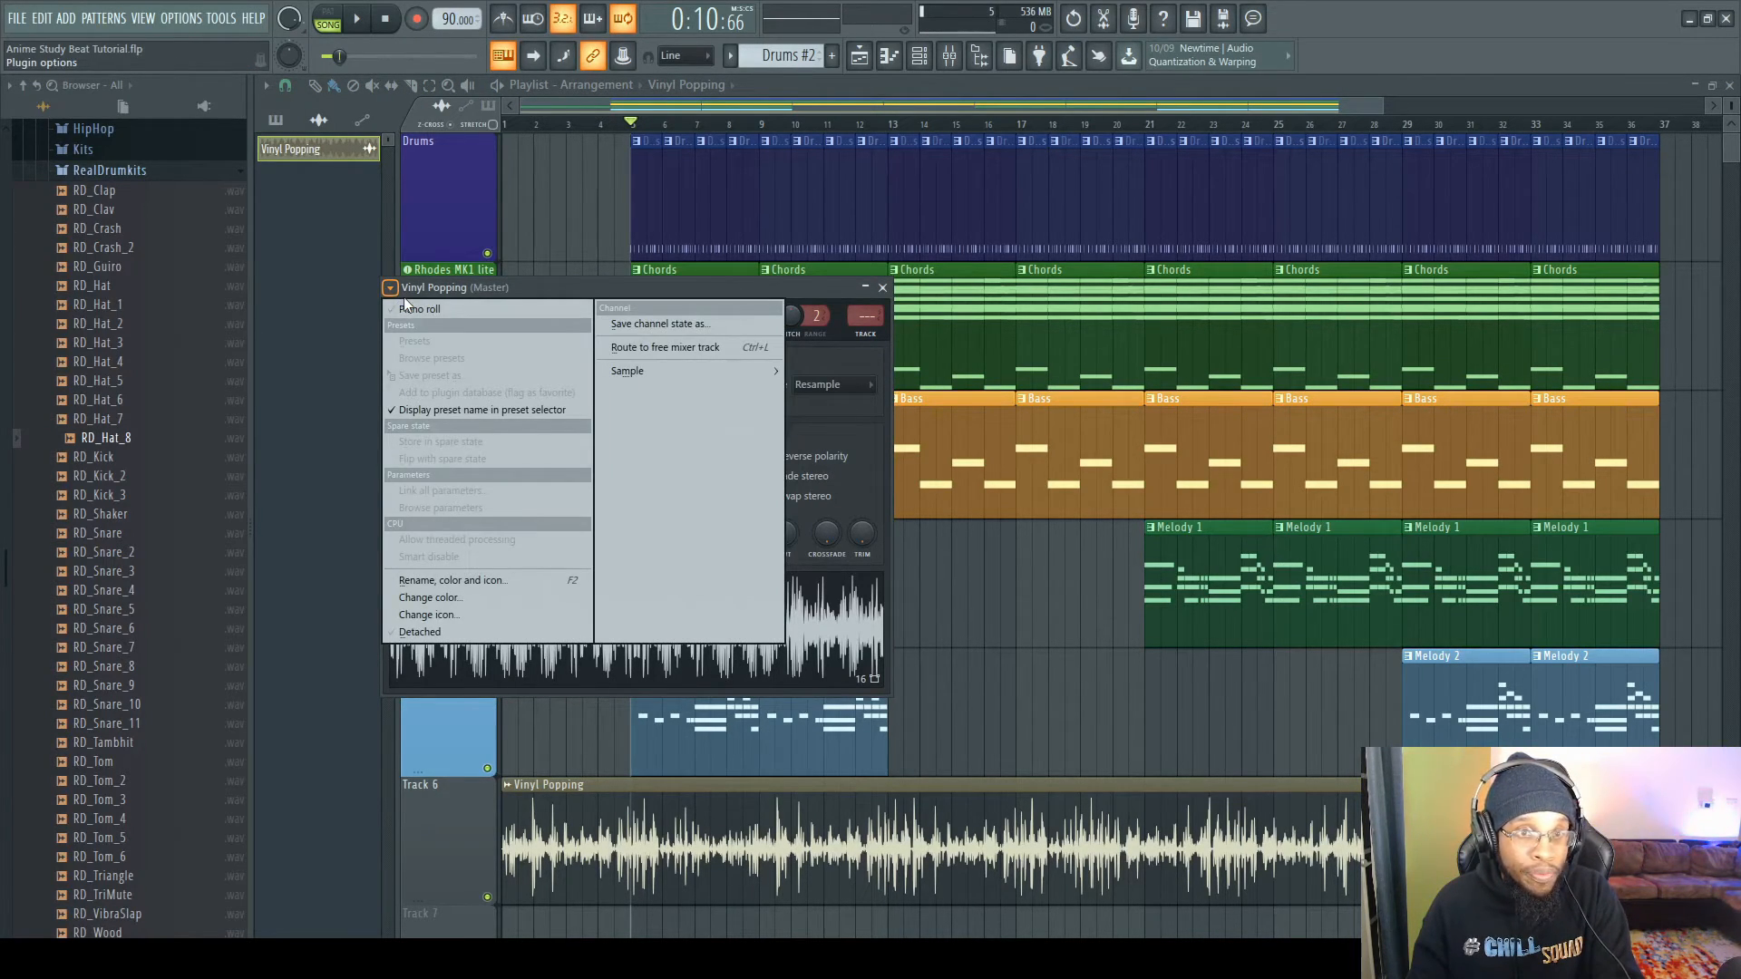
click(715, 351)
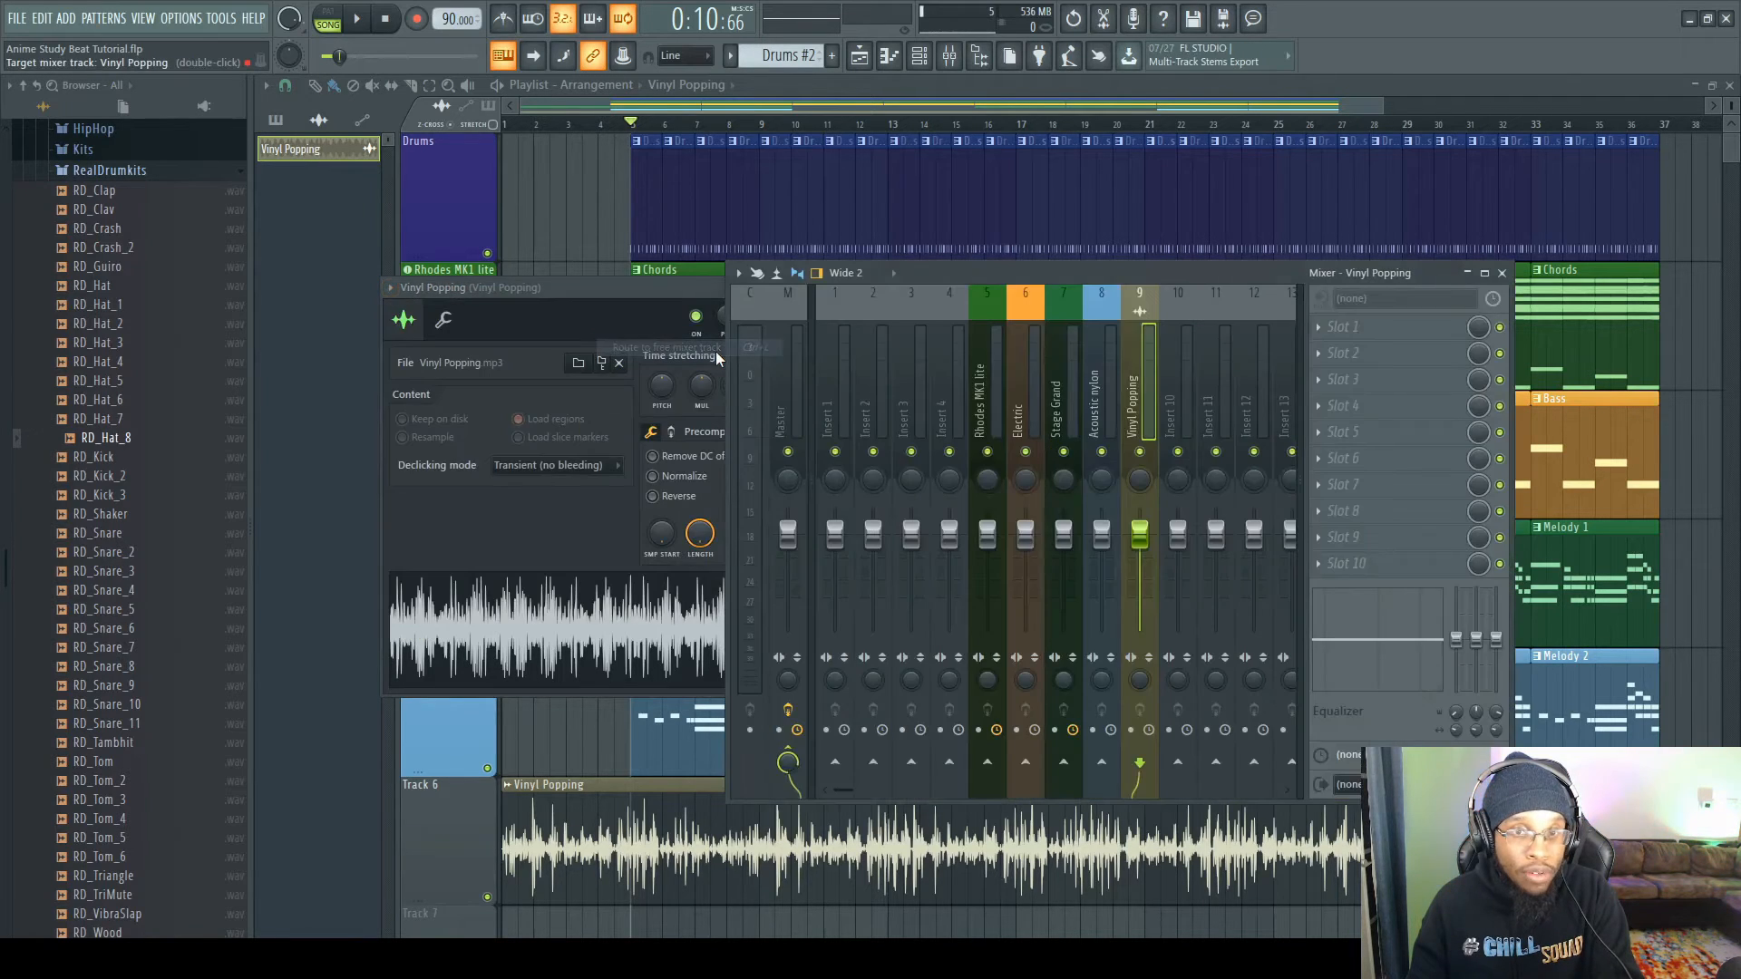
click(639, 292)
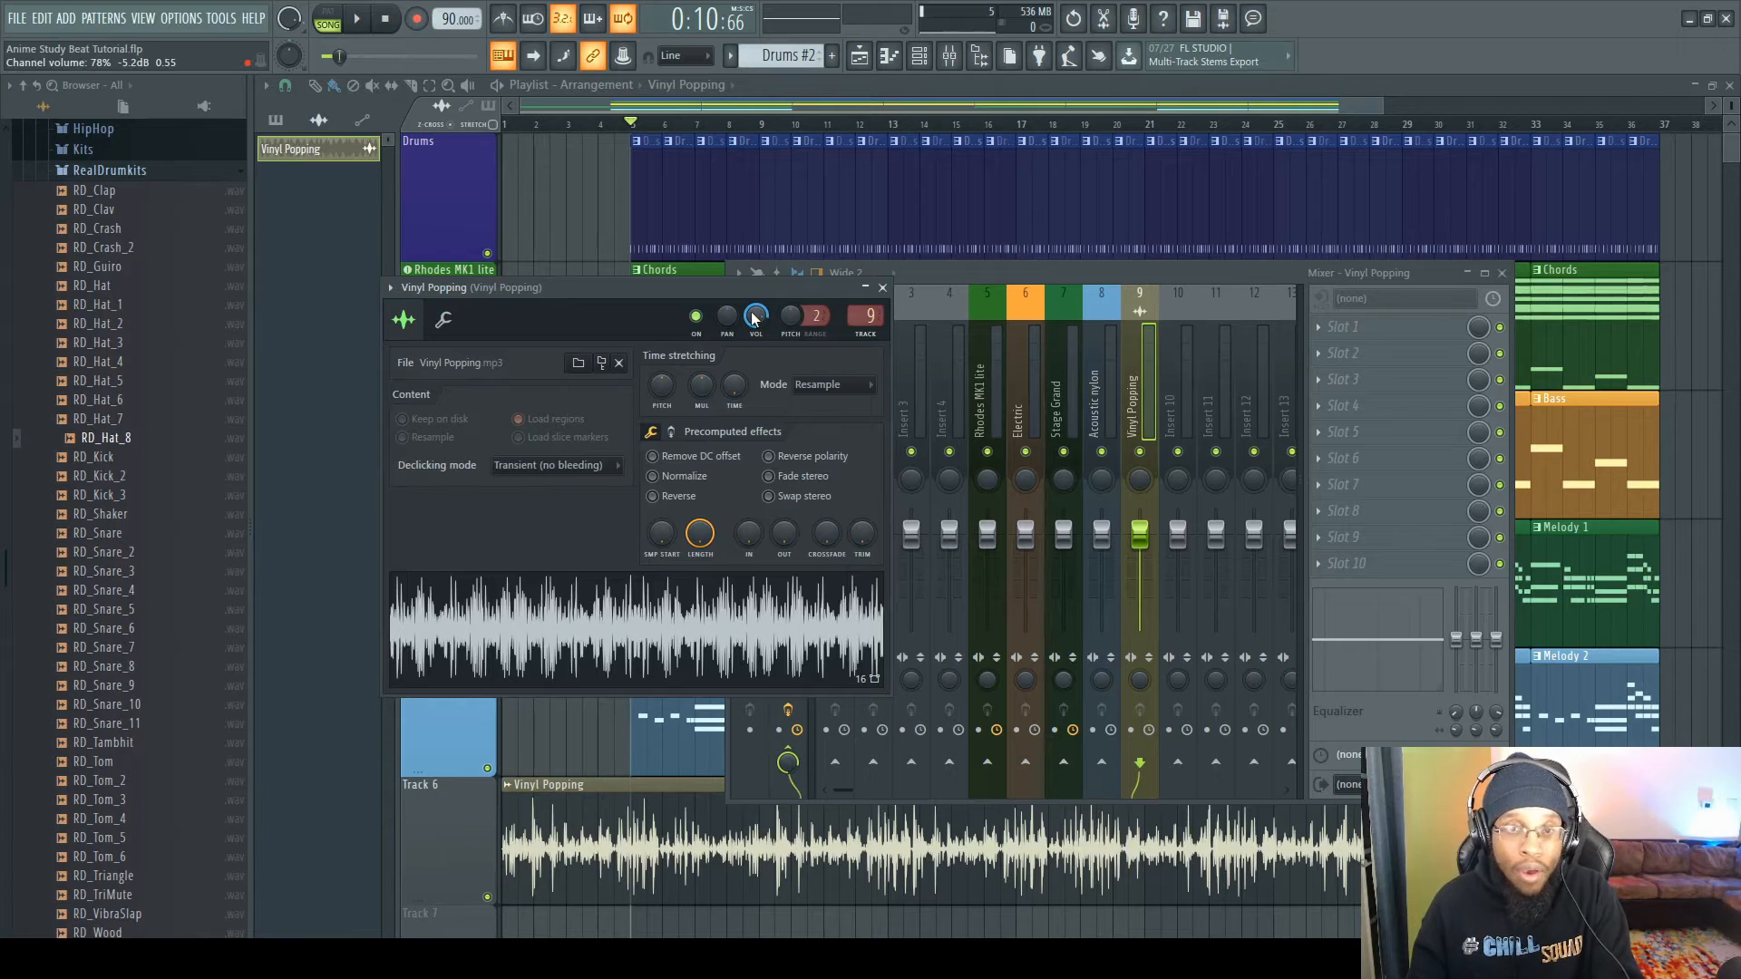
drag(752, 316, 753, 383)
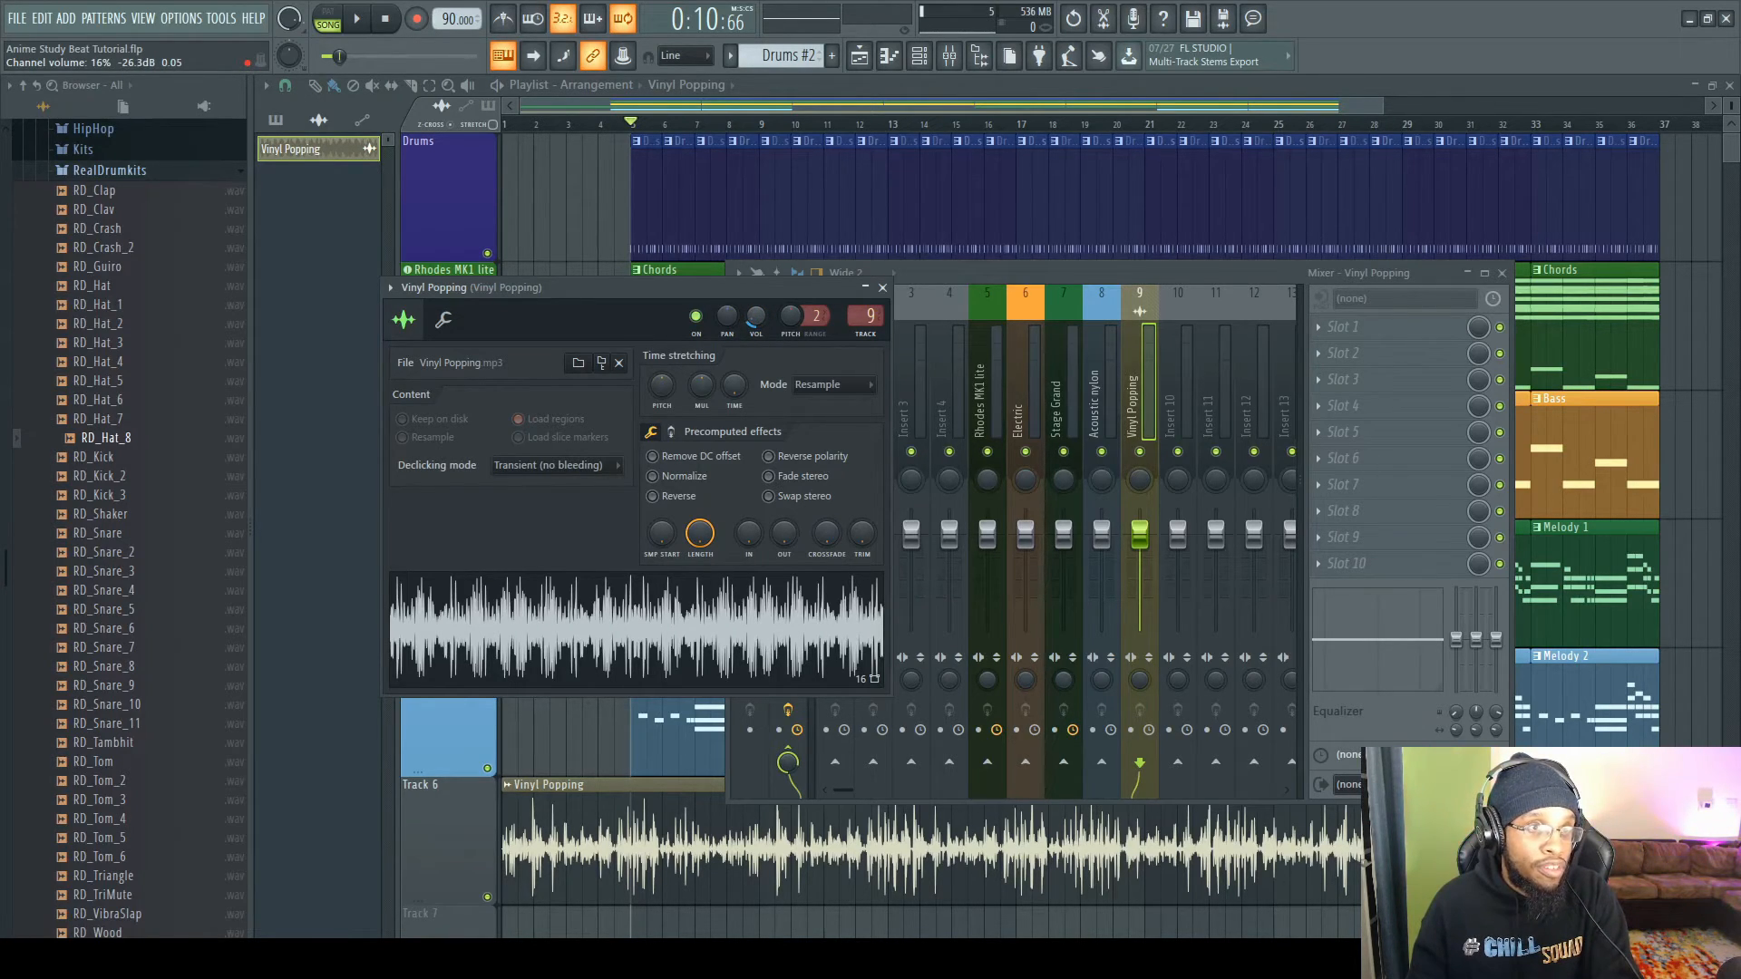
- Play the song briefly from bar 5 and again from bar 1 to check the vinyl level against the Melody 1 intro
key(space)
key(space)
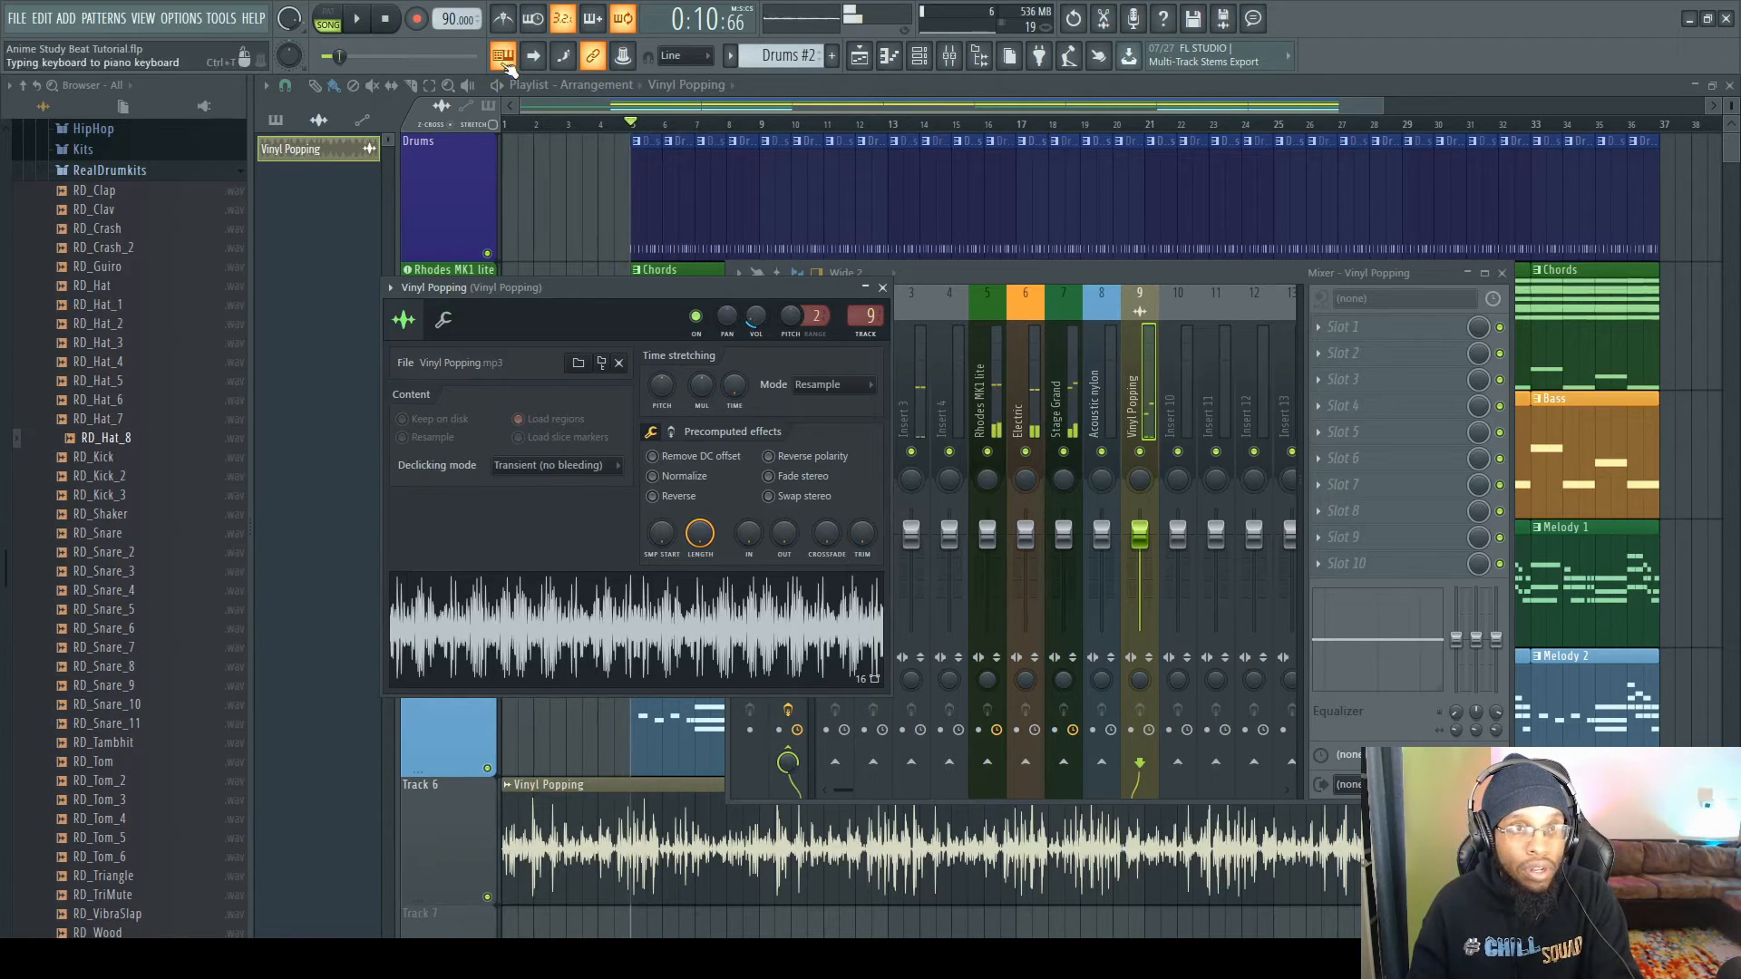
click(392, 25)
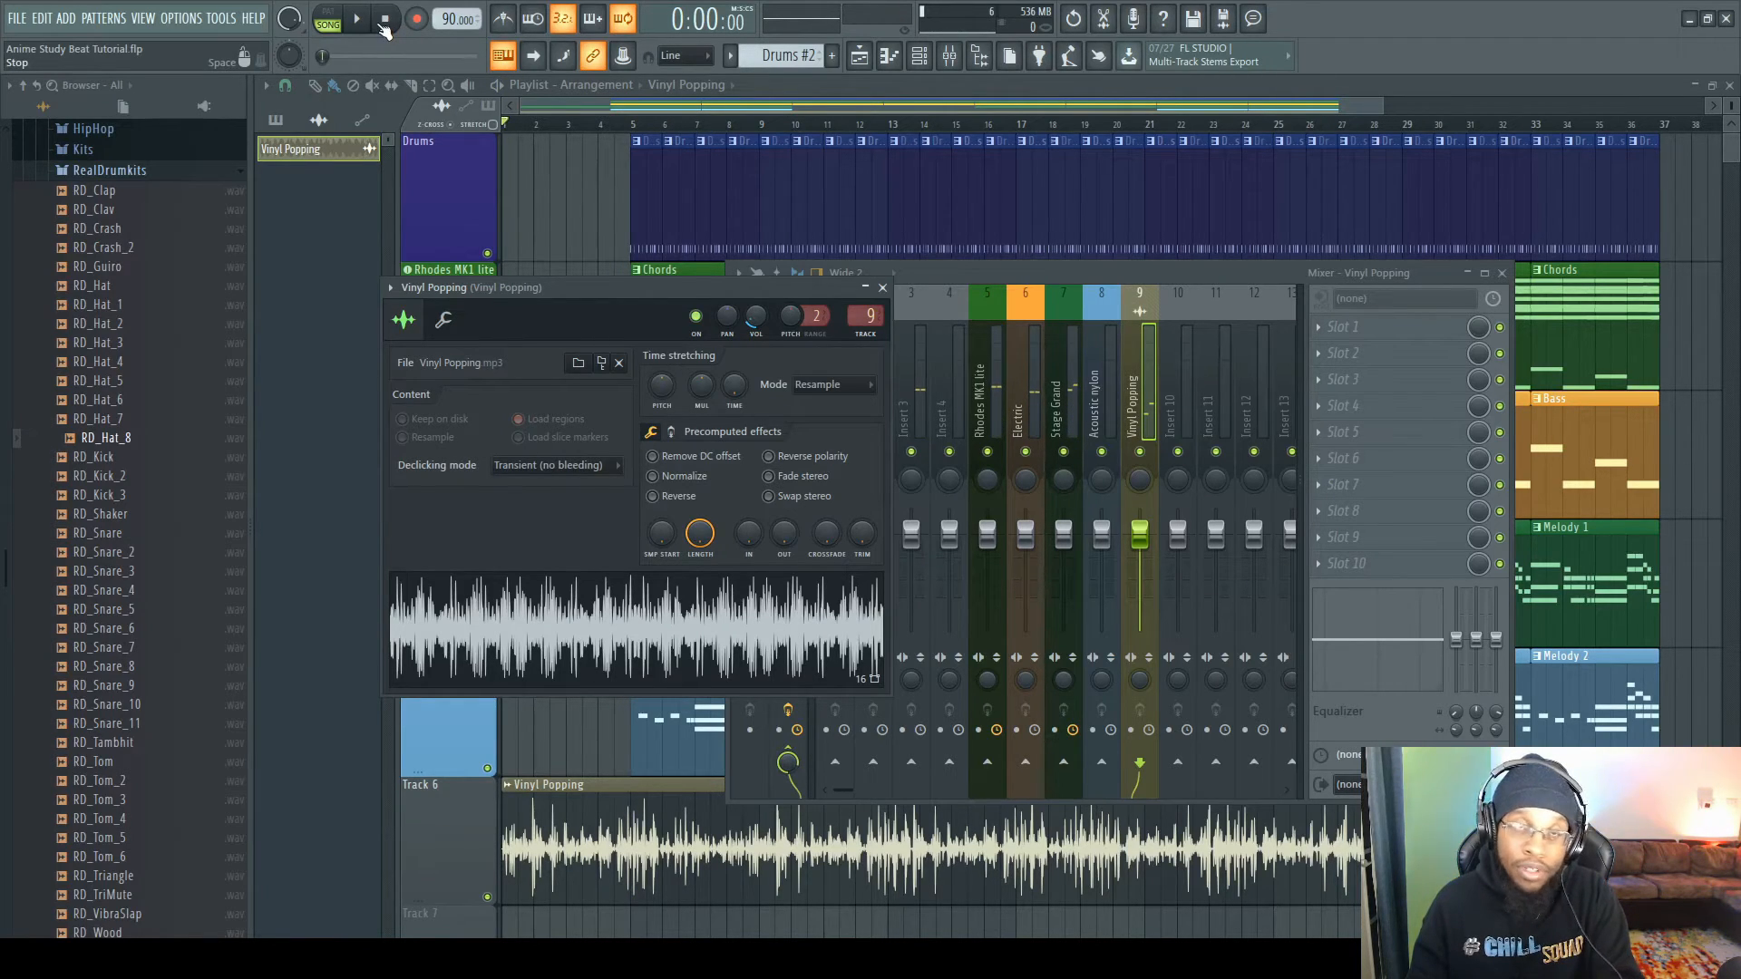
click(356, 18)
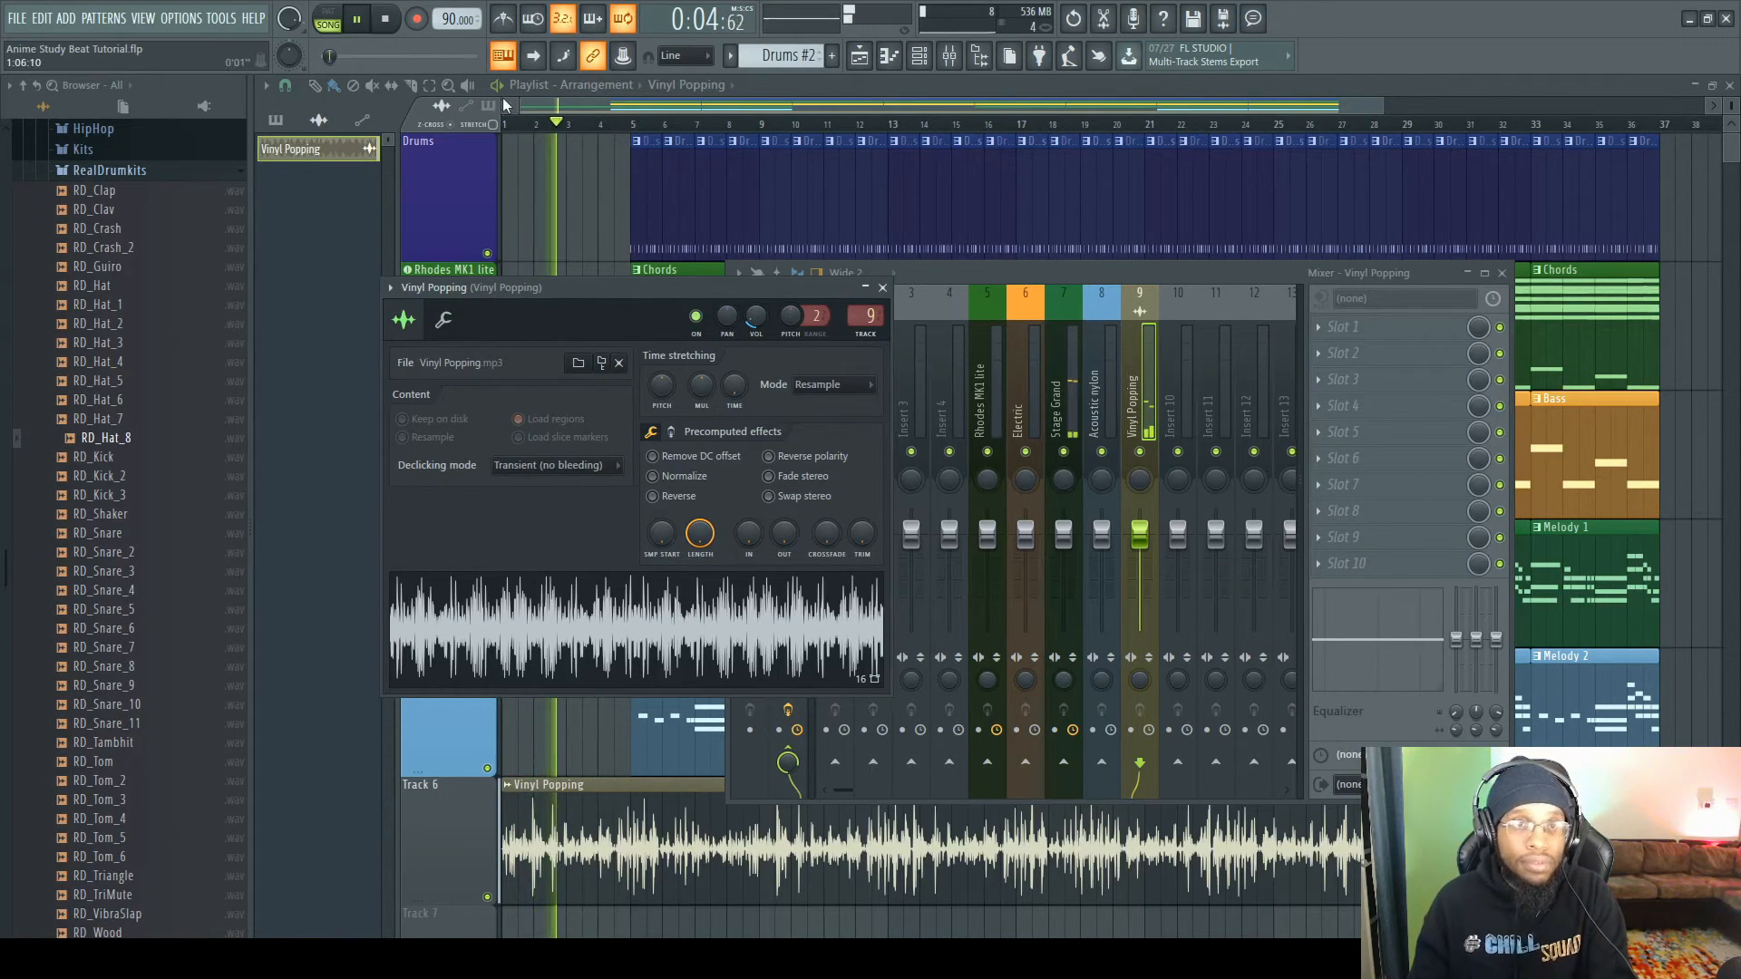
click(386, 19)
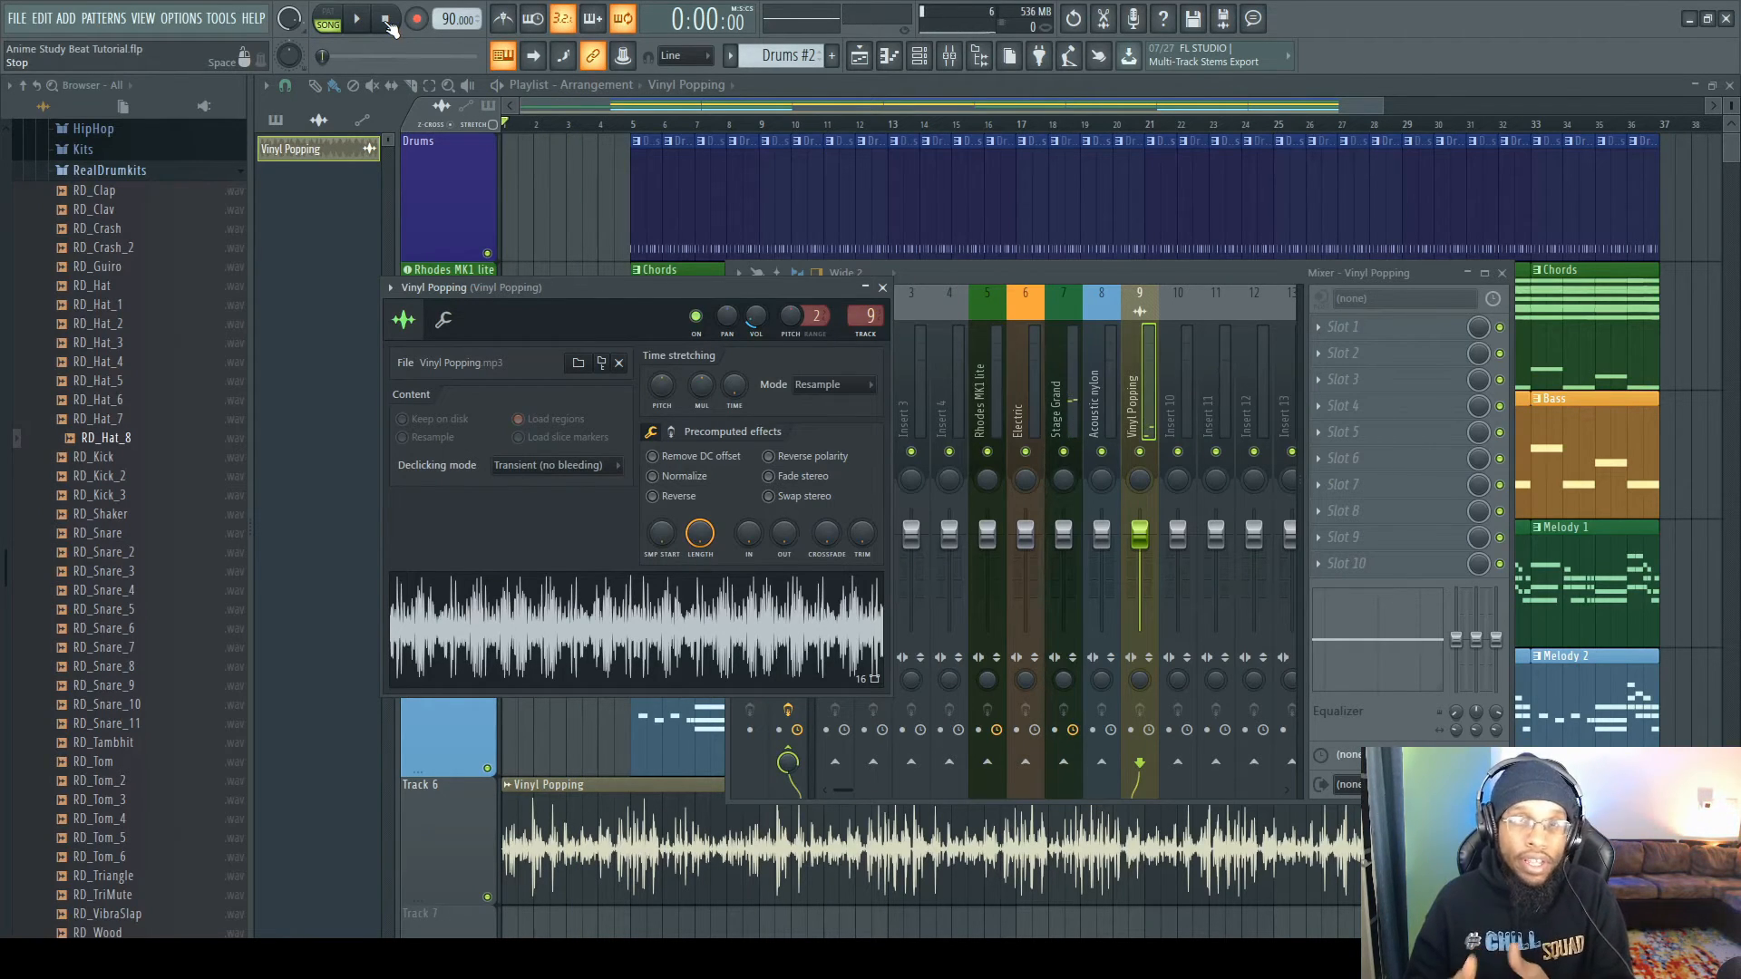